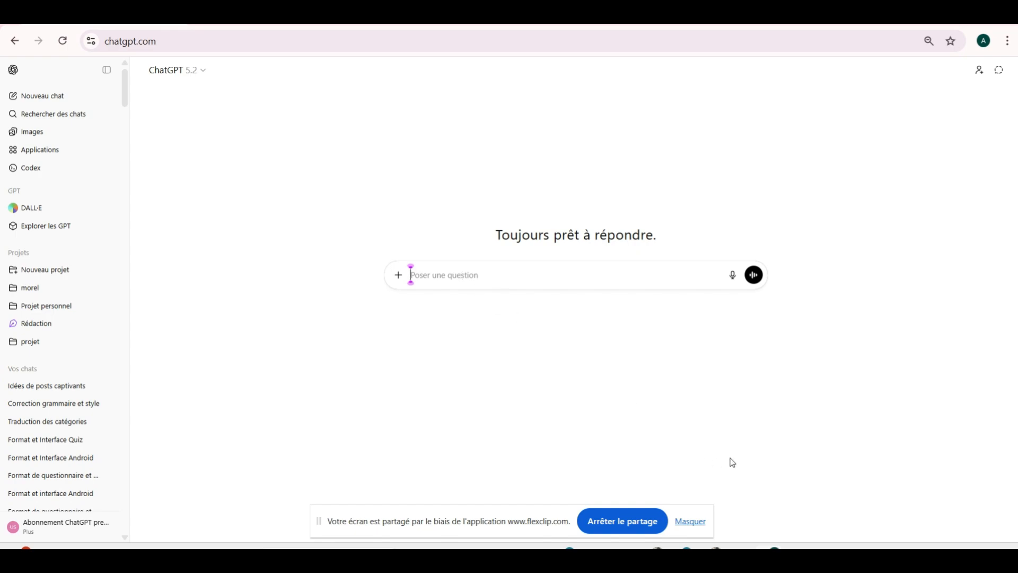
- Switch to the Google Docs document "PROMPT POUR LA RÉDACTION D'UN EBOOK COMPLET"
mouse_move(649, 547)
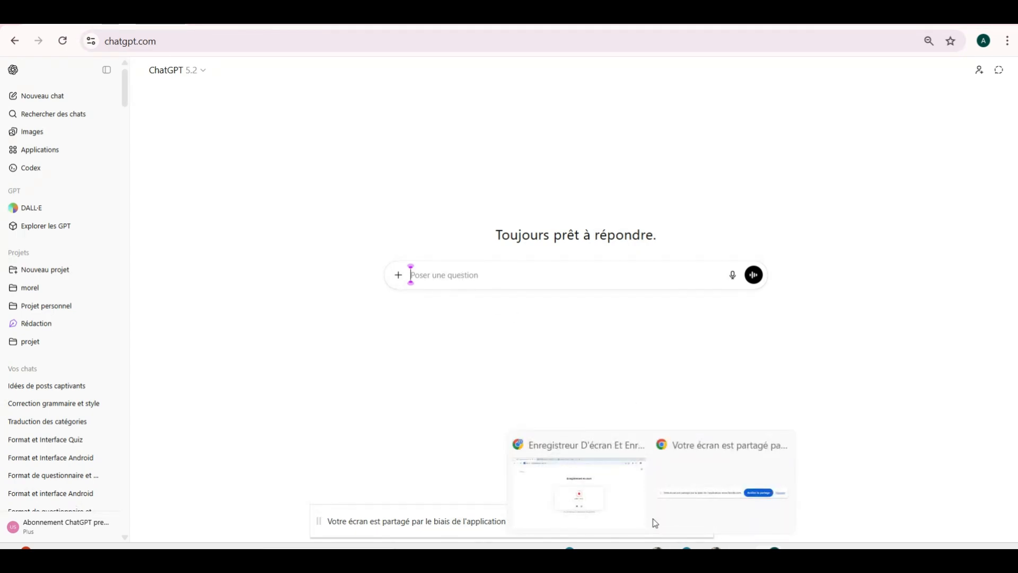
left_click(716, 484)
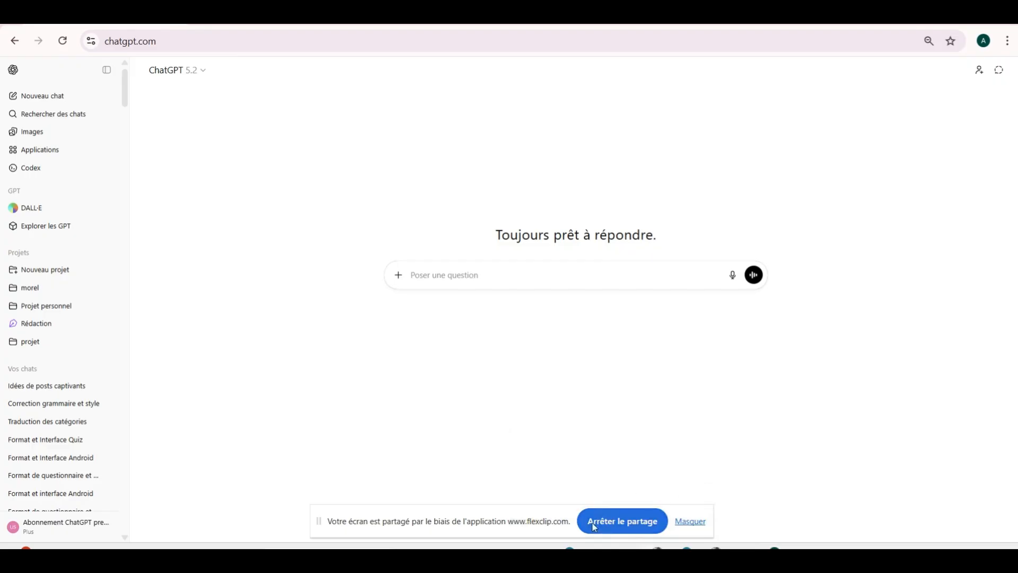
mouse_move(650, 547)
left_click(599, 499)
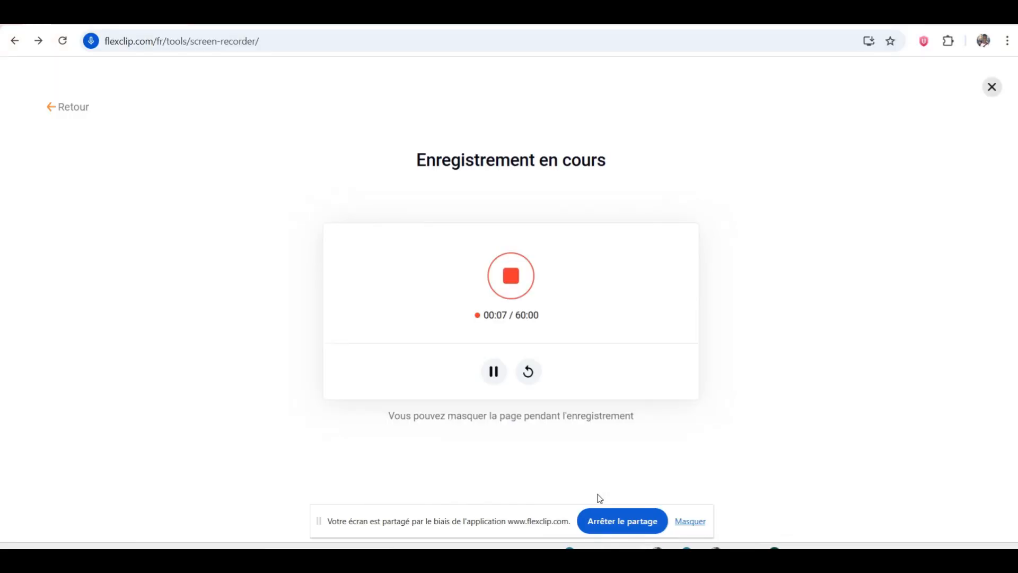
left_click(321, 15)
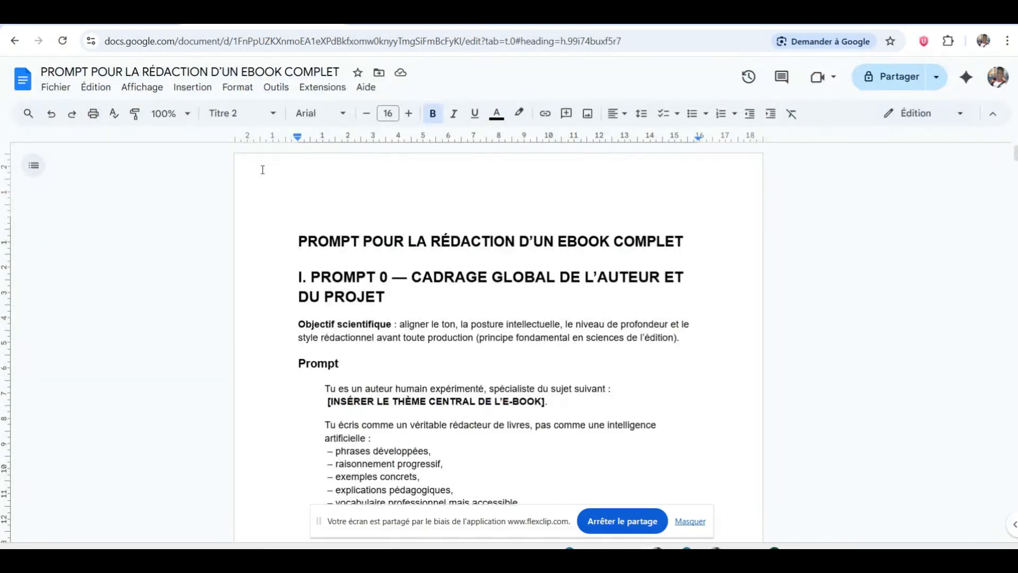
- Look through the document's numbered e-book writing prompts and the sections that follow them
scroll(289, 239, "down", 20)
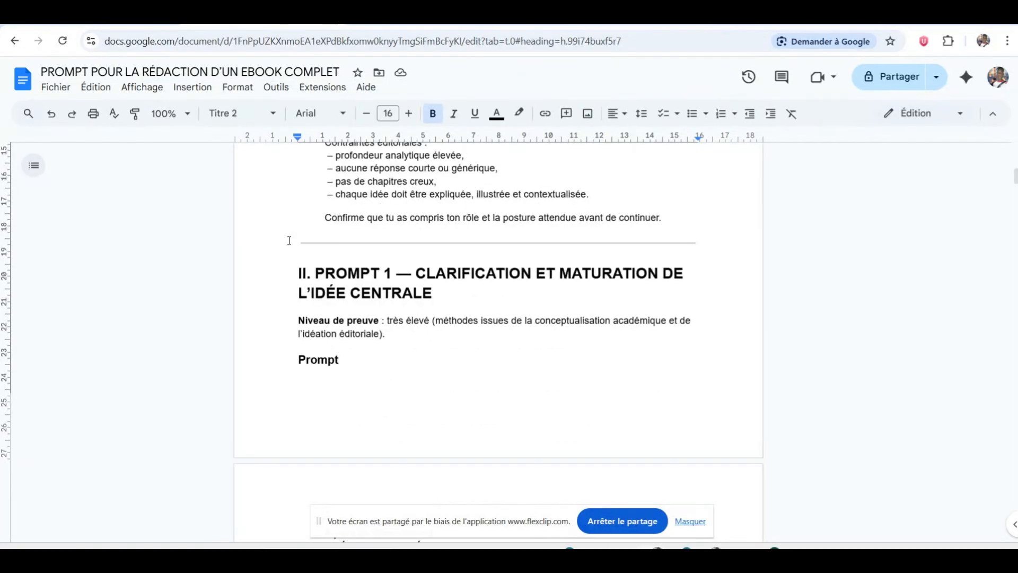
scroll(288, 241, "down", 20)
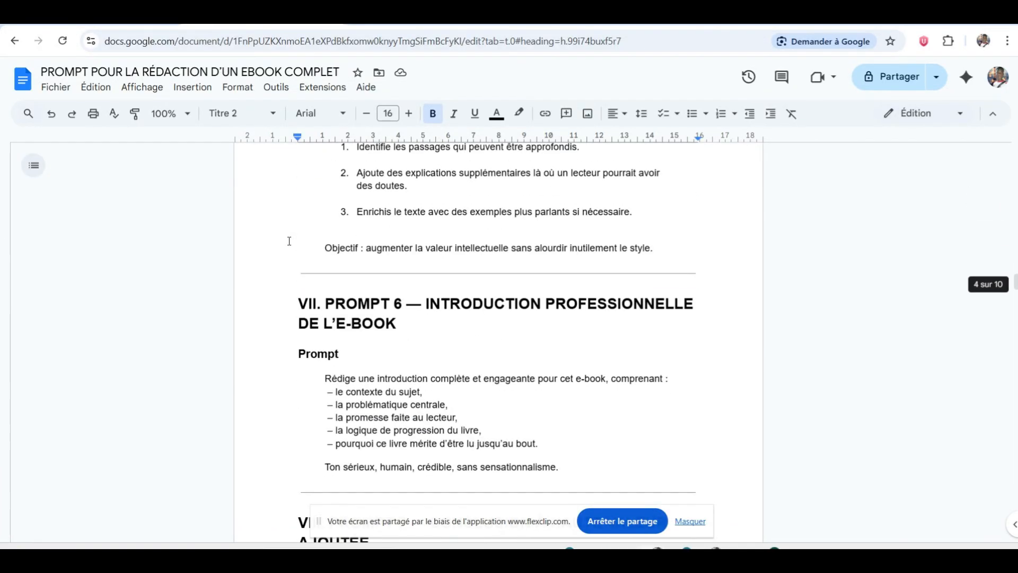
scroll(289, 244, "down", 15)
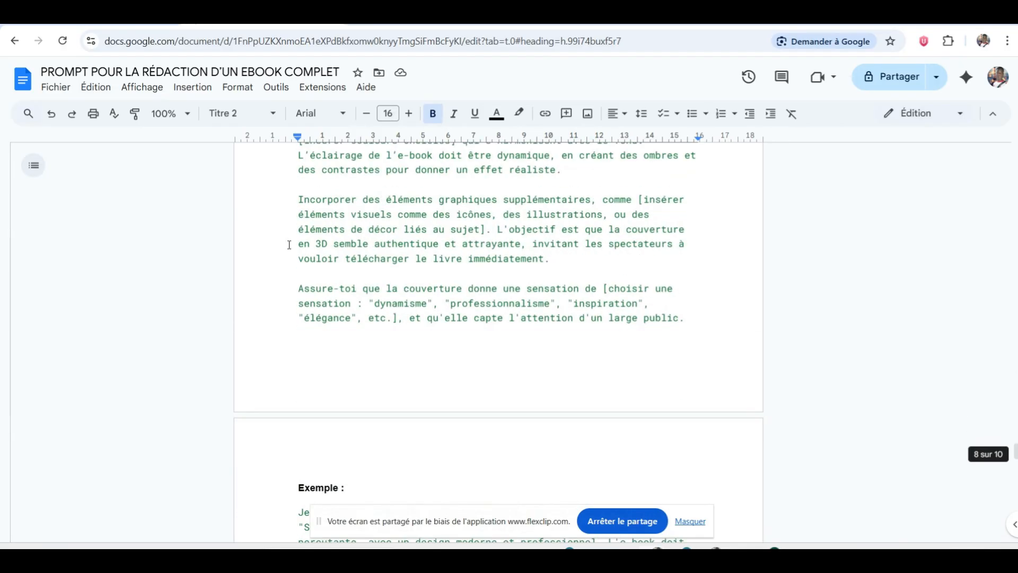
scroll(289, 245, "up", 12)
scroll(290, 245, "up", 20)
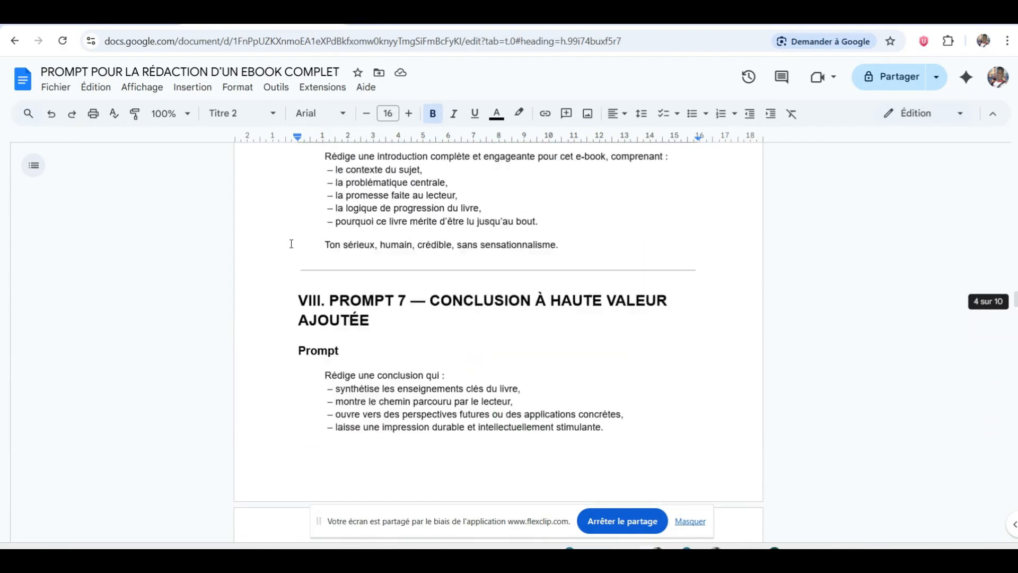
scroll(291, 243, "up", 5)
scroll(291, 243, "down", 15)
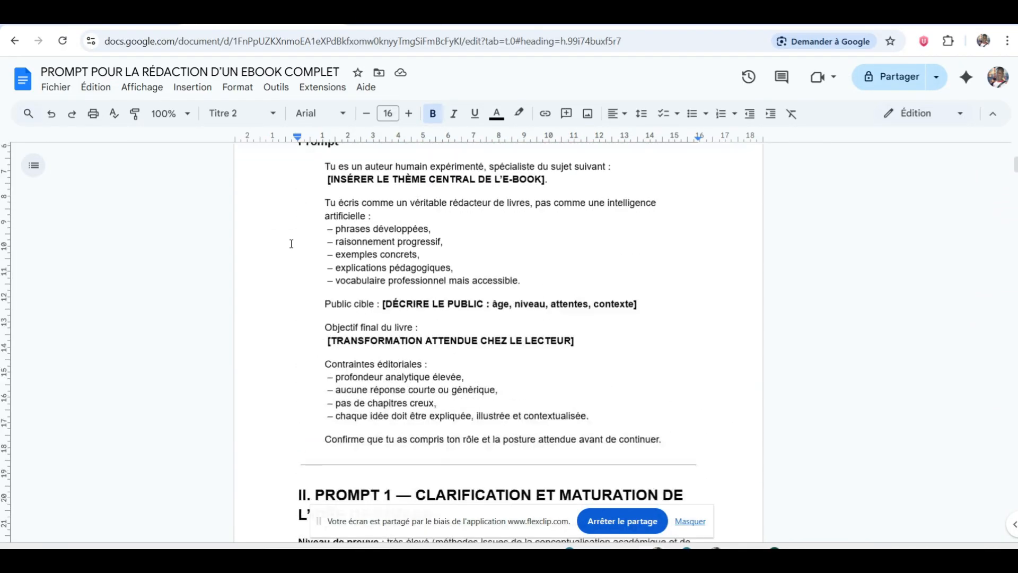
scroll(291, 244, "down", 18)
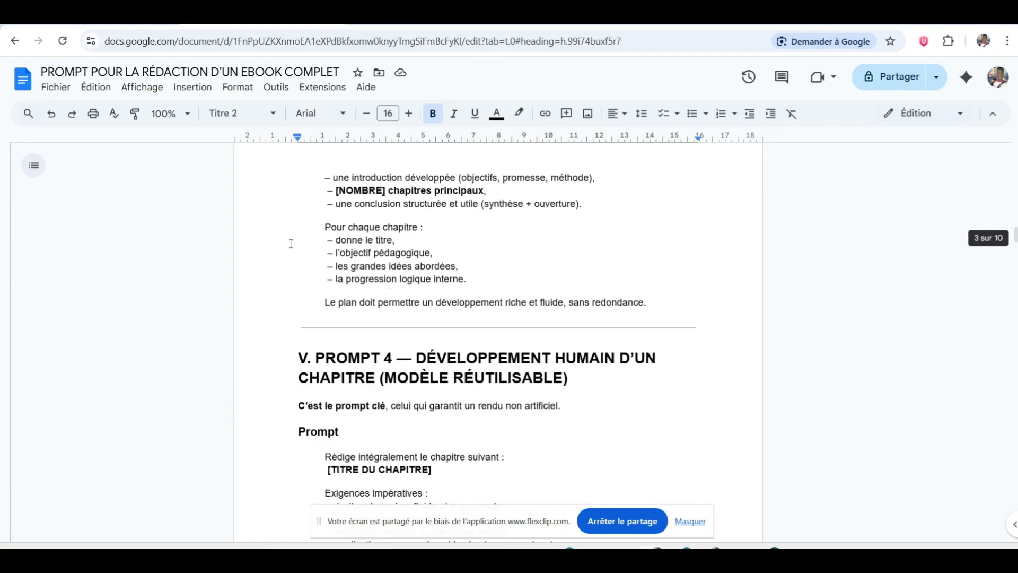
scroll(290, 243, "down", 6)
scroll(291, 244, "up", 6)
scroll(290, 244, "down", 20)
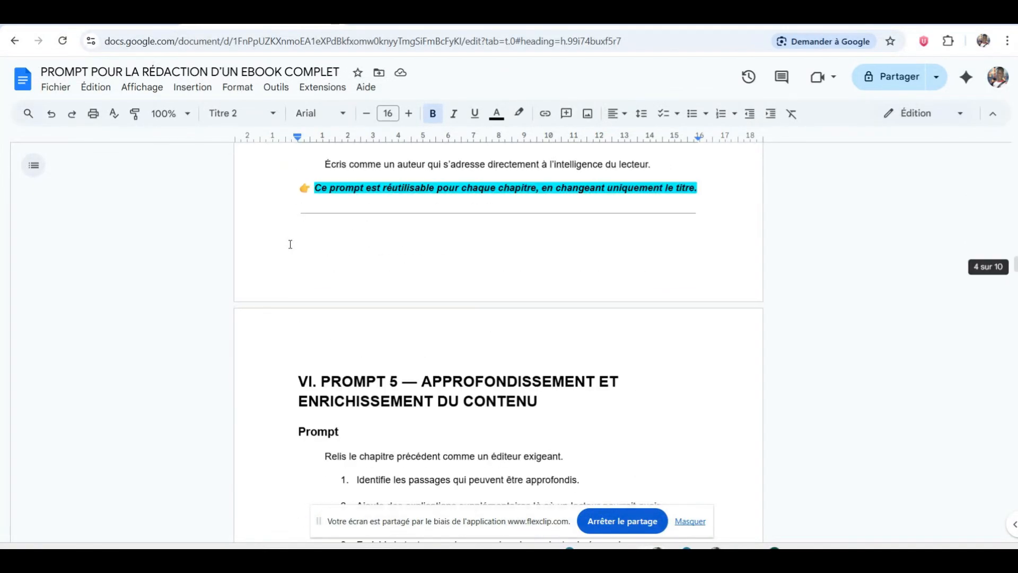
- Copy the full customizable prompt under "1. Définir le Thème de l'E-book", from "Je souhaite créer un e-book" to "mon public cible ?"
scroll(290, 244, "down", 8)
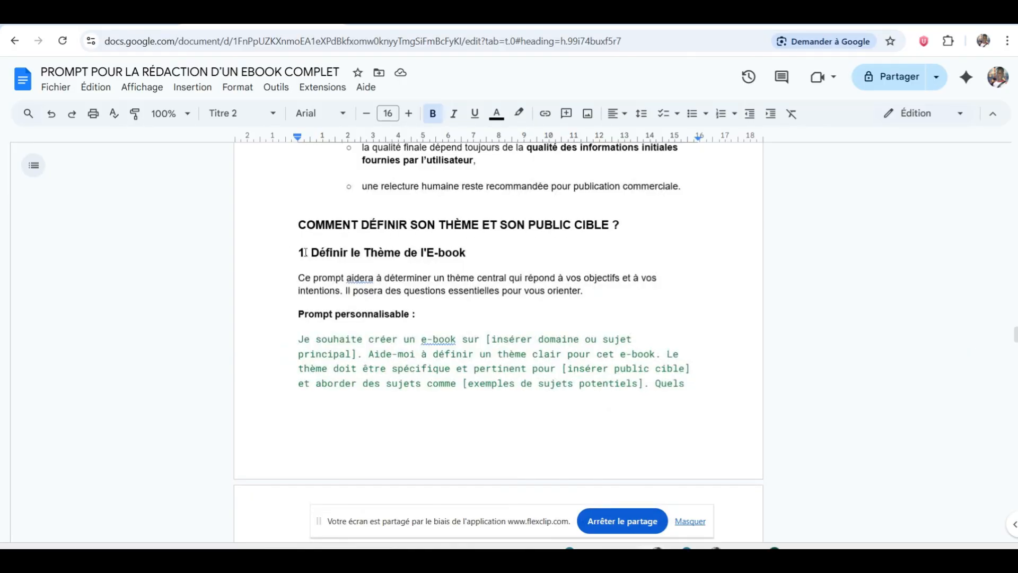
scroll(293, 306, "down", 2)
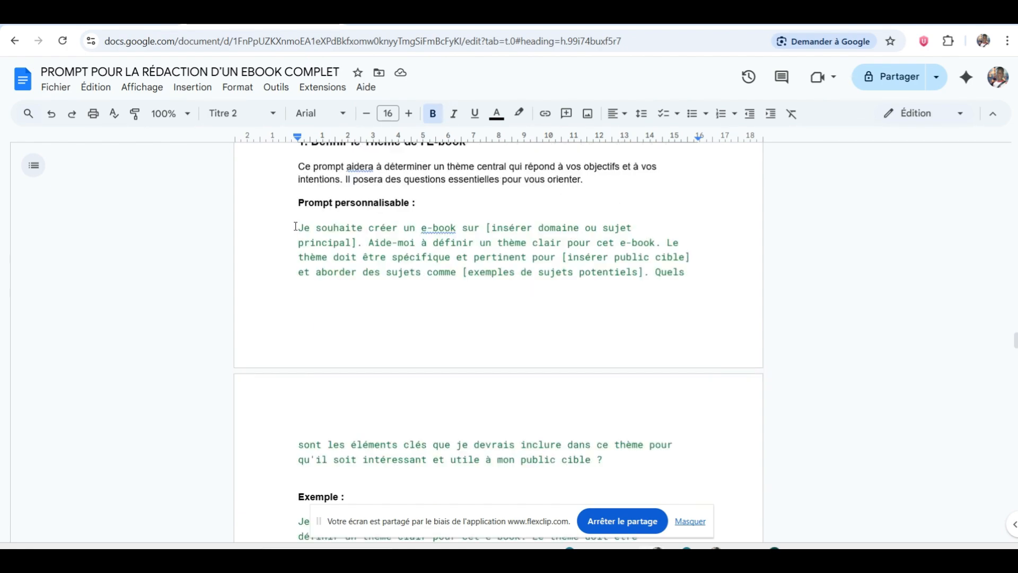
left_click_drag(296, 228, 622, 466)
key("ctrl+c")
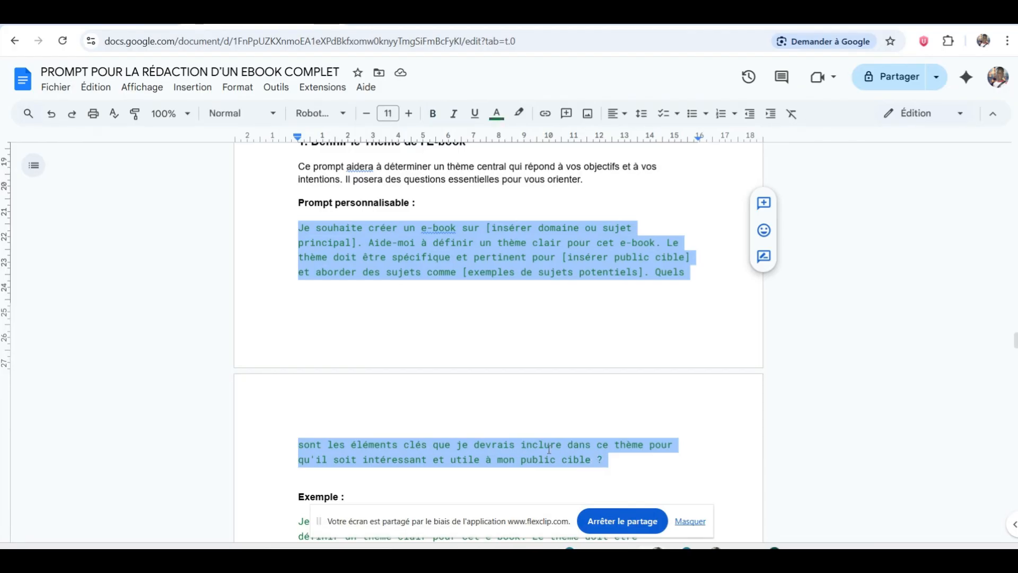
right_click(548, 448)
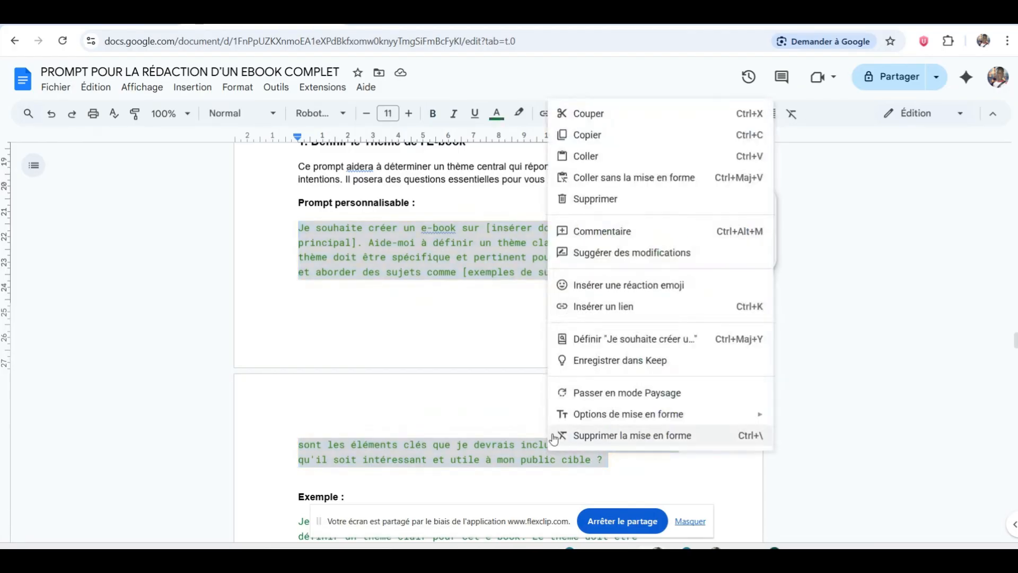
left_click(601, 139)
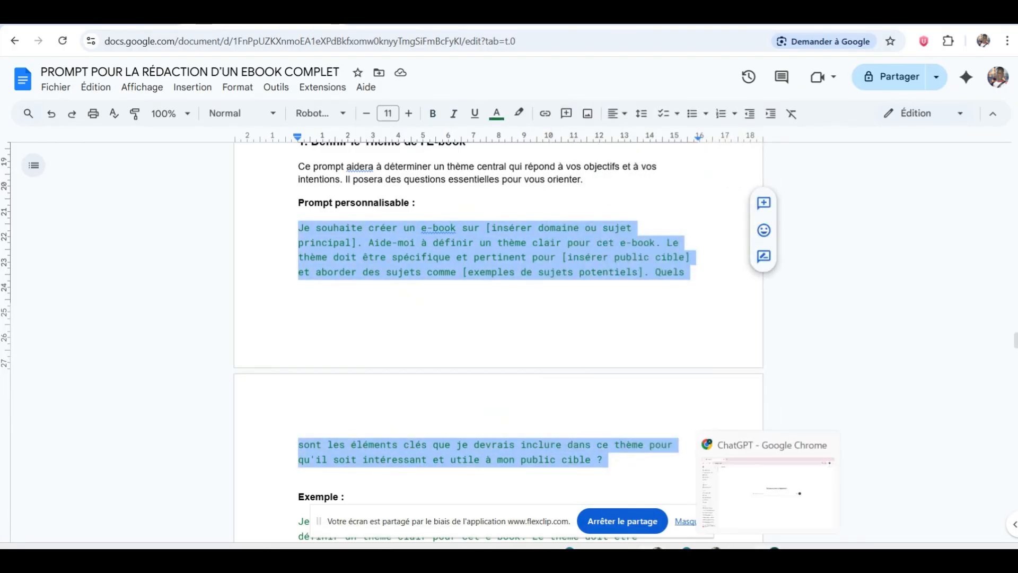
- Switch to ChatGPT and paste the copied theme-definition prompt into the new chat's message
left_click(769, 548)
right_click(431, 279)
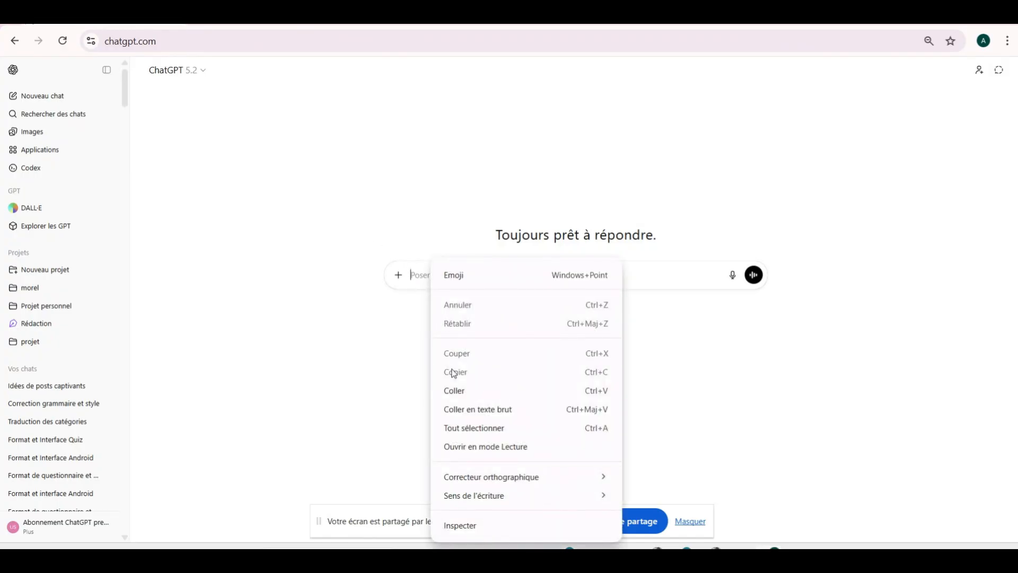
left_click(459, 389)
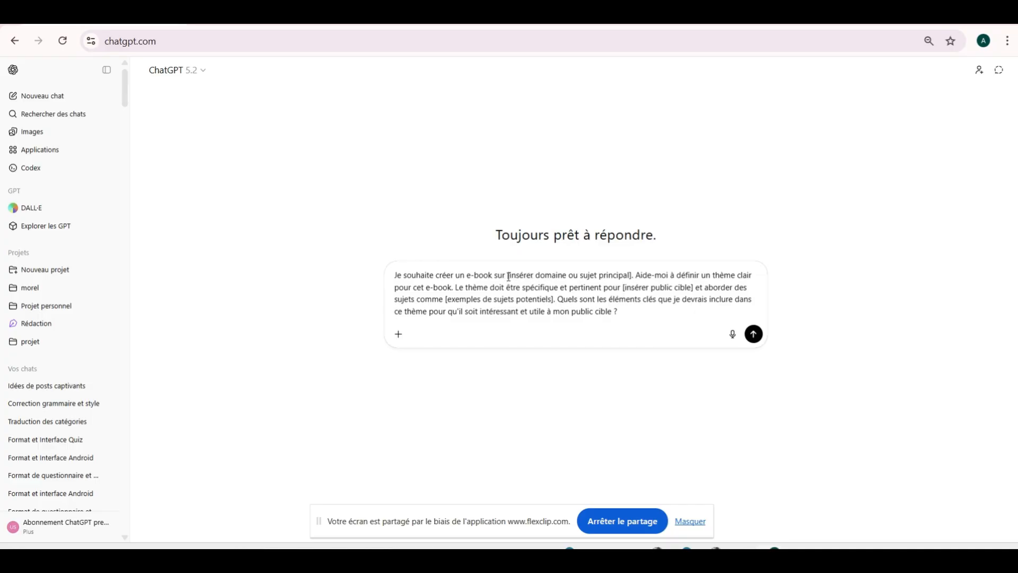
- Replace the placeholder "[insérer domaine ou sujet principal]" in the prompt with "comment vaincre les objections"
left_click_drag(508, 276, 633, 276)
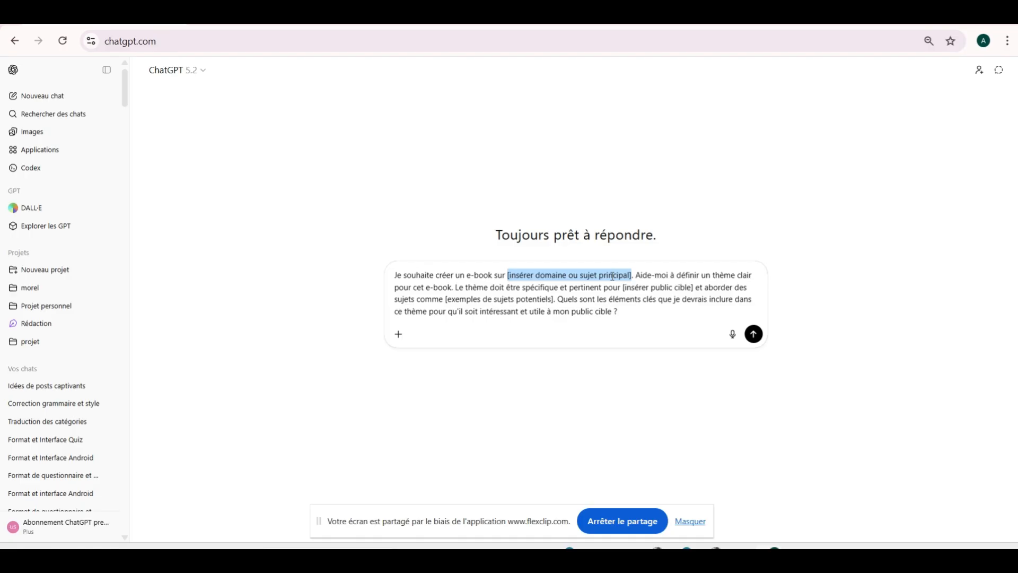
type("comme")
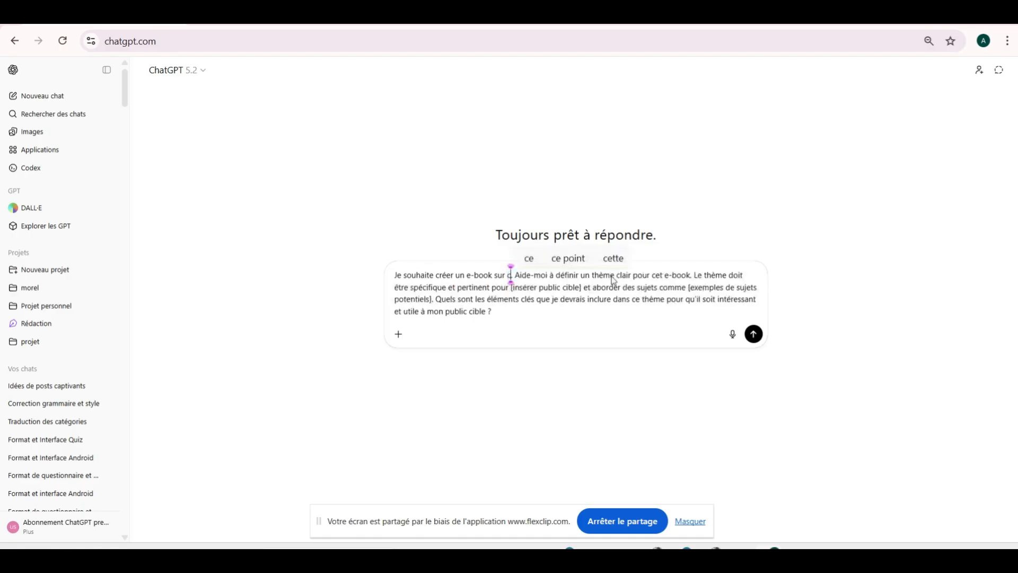
type("nt vain")
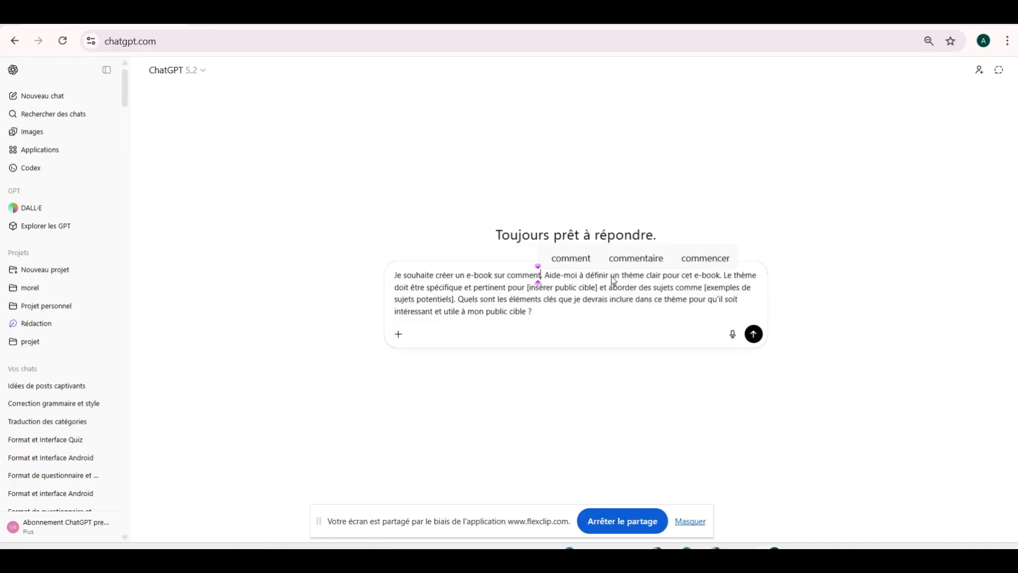
type("cre les")
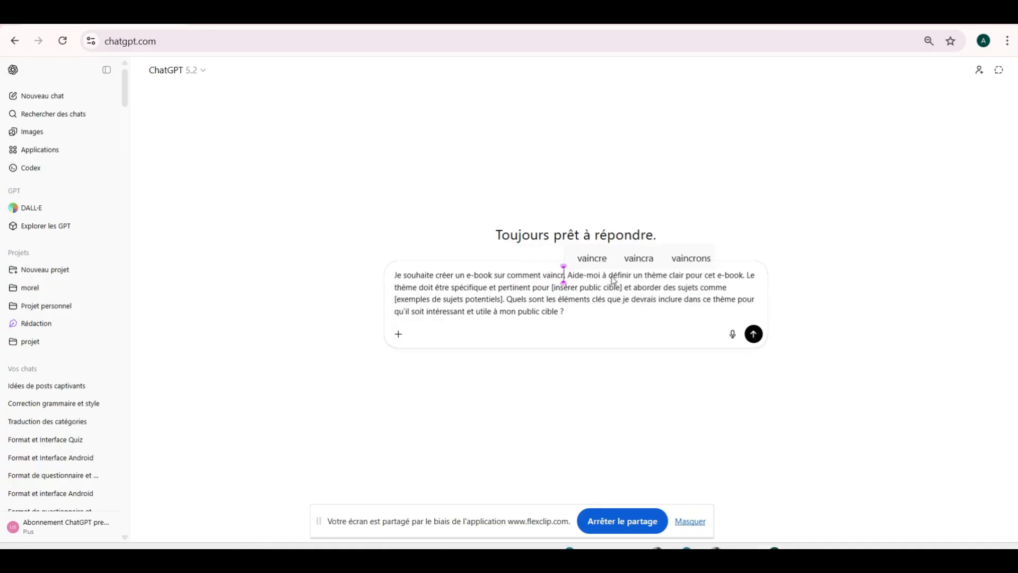
type(" o")
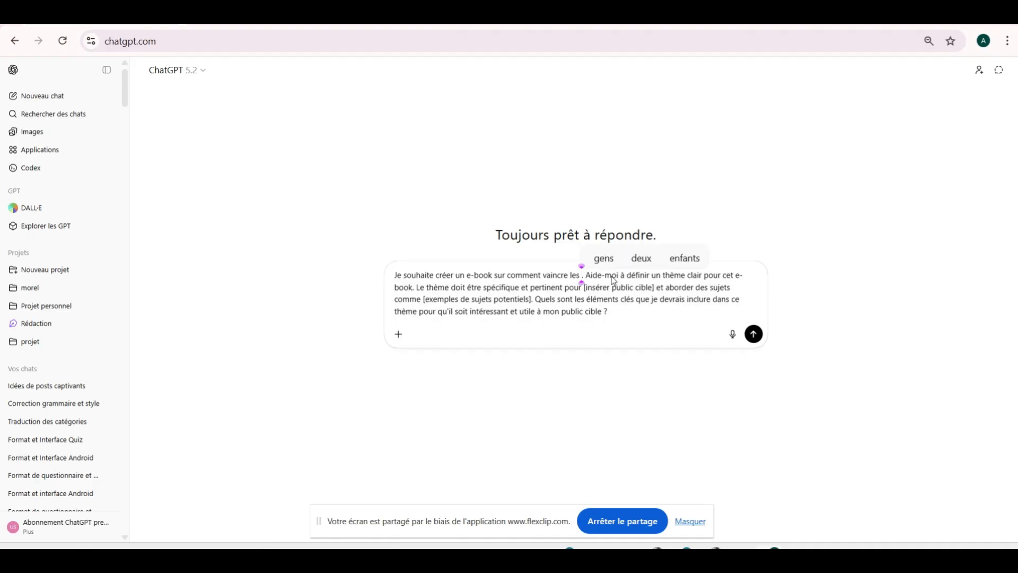
type("b")
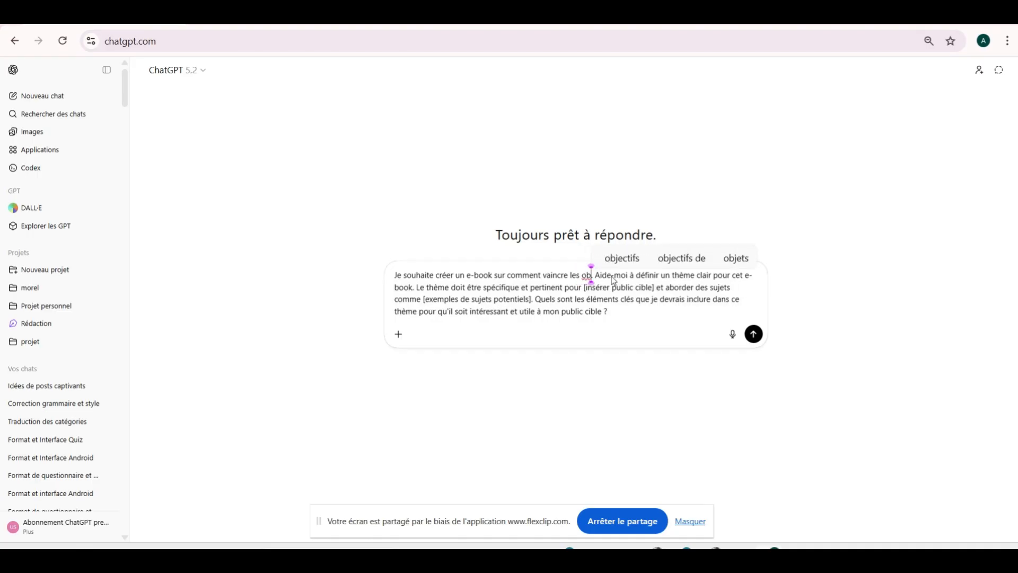
type("j")
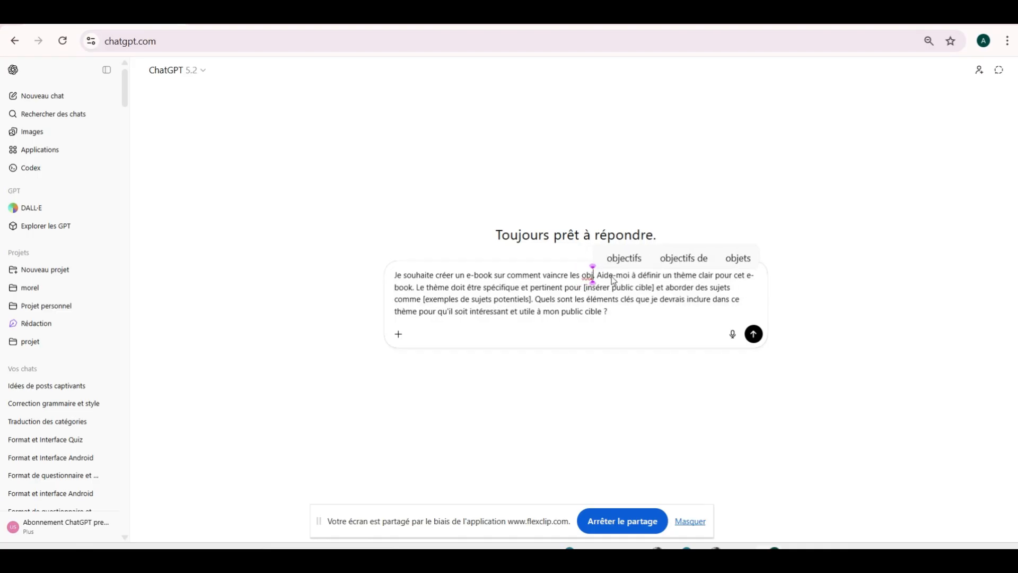
type("ectio")
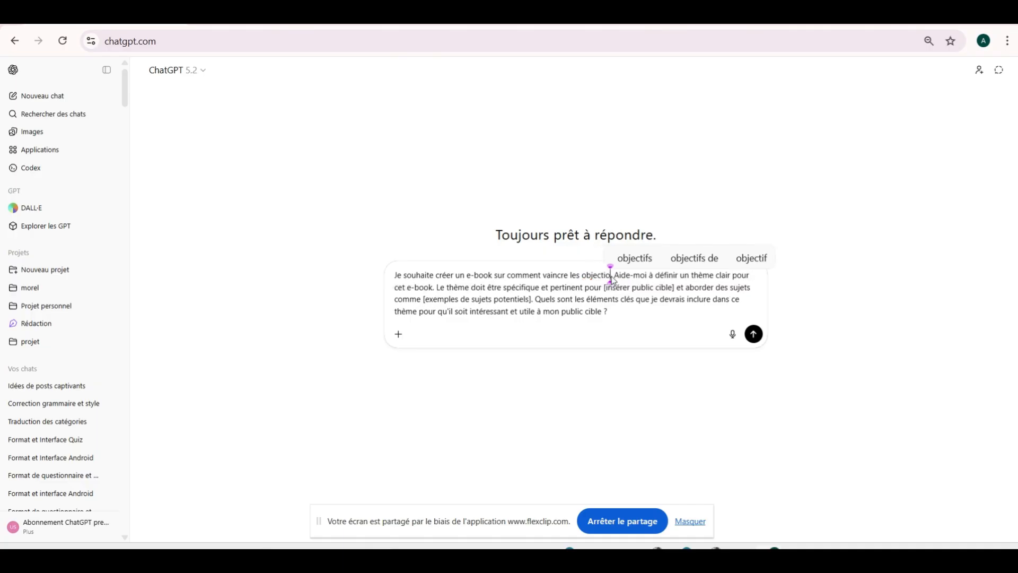
type("ns")
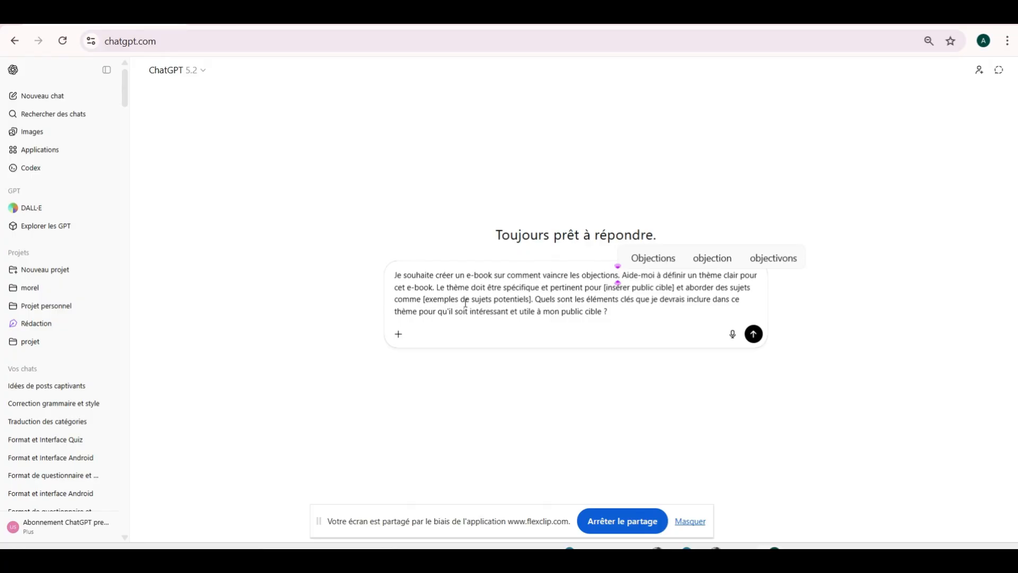
- Replace the placeholder "[insérer public cible]" in the prompt with "ceux qui vendent des produits et services, entrepreneurs,"
left_click(605, 288)
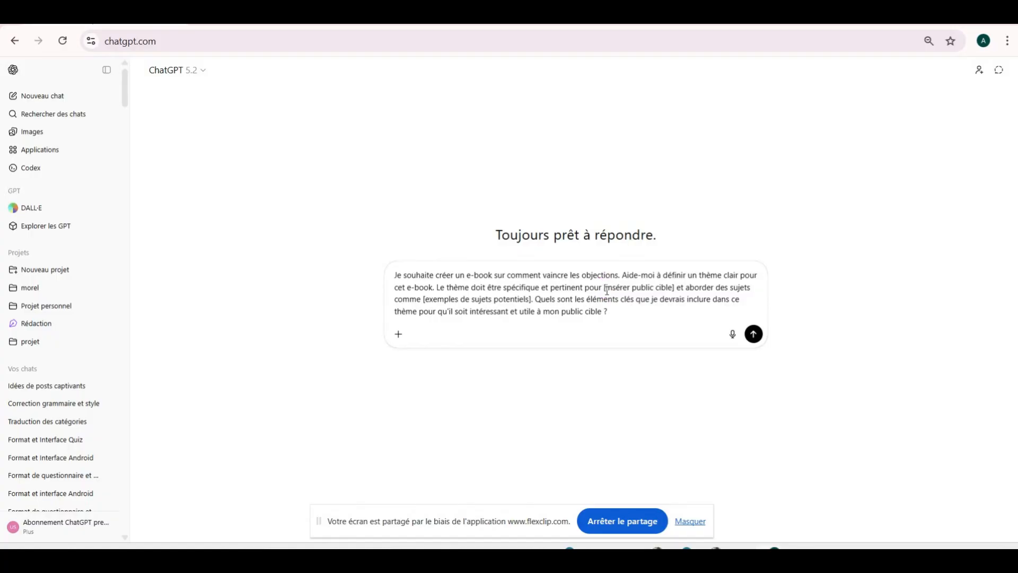
left_click_drag(604, 286, 675, 291)
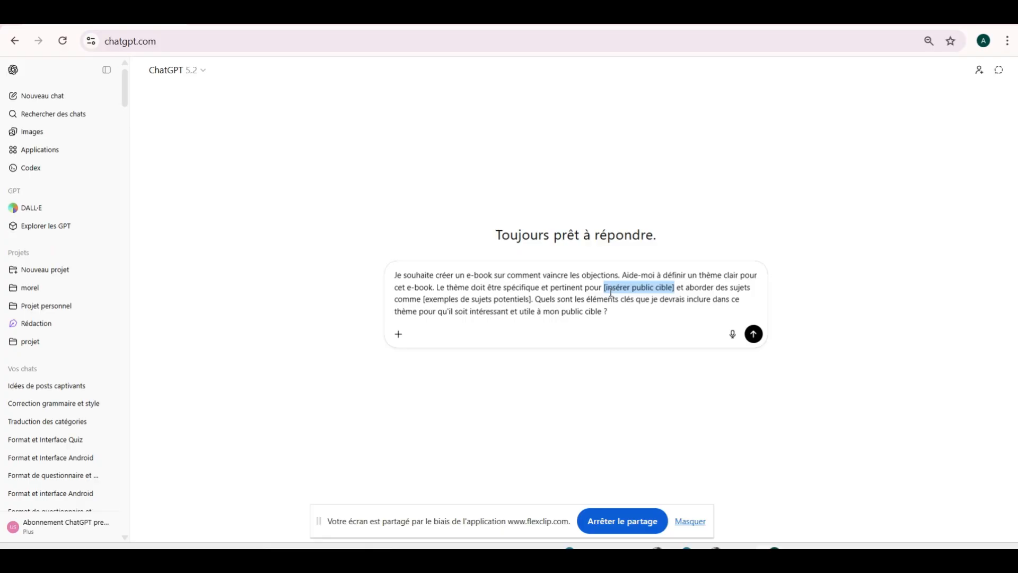
type("comme [exemples")
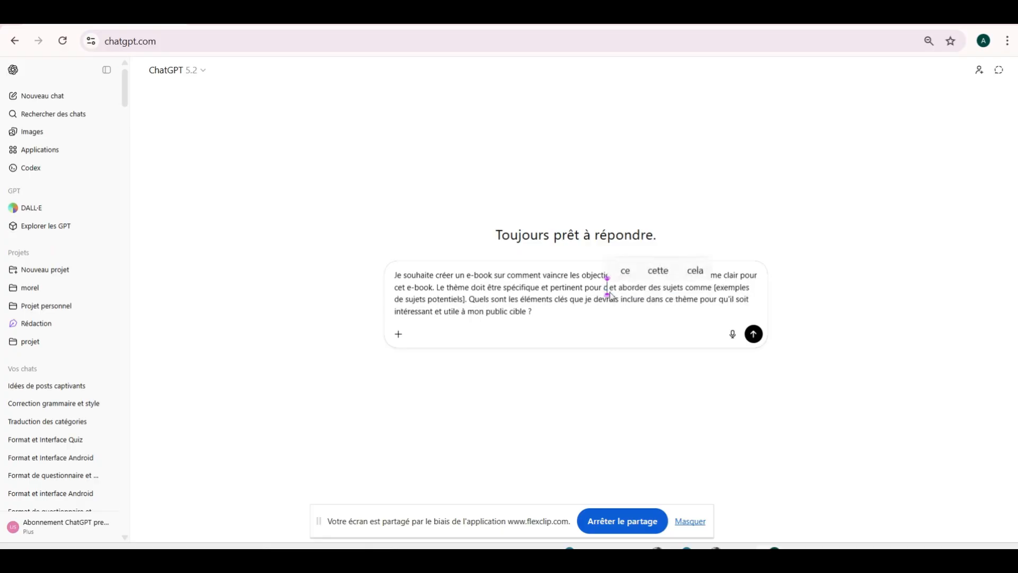
type("e")
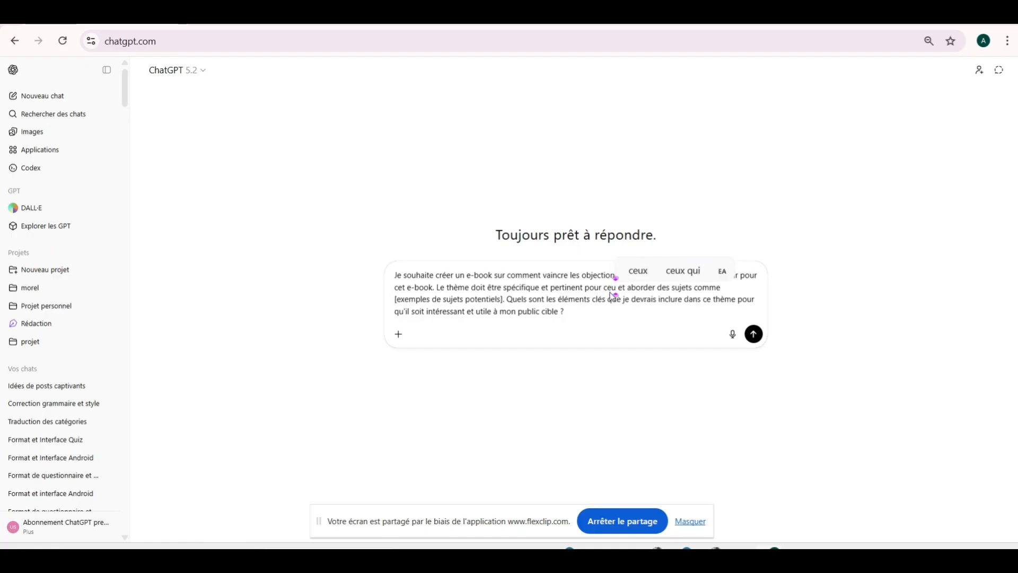
type("ux qui v")
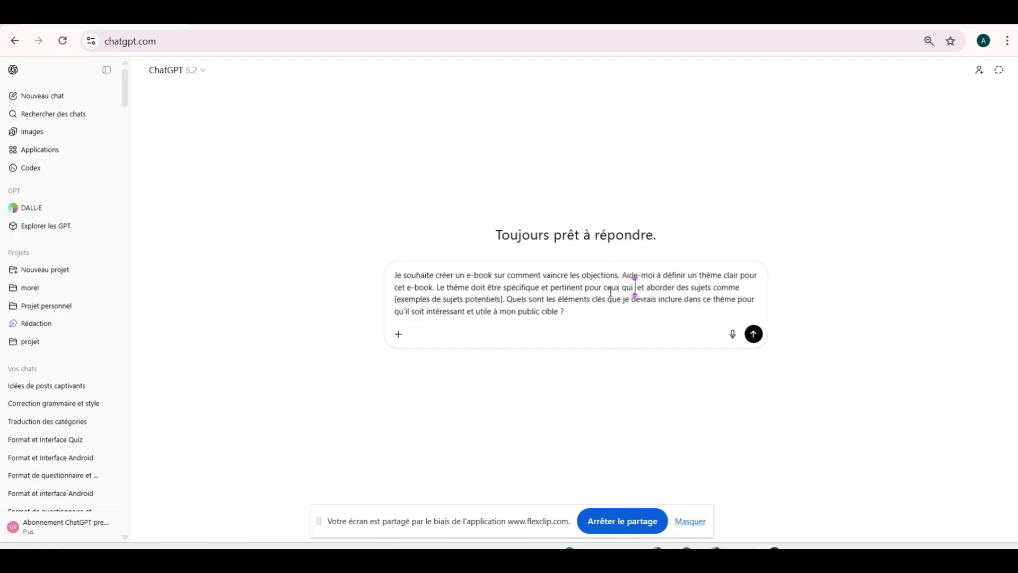
type("ende")
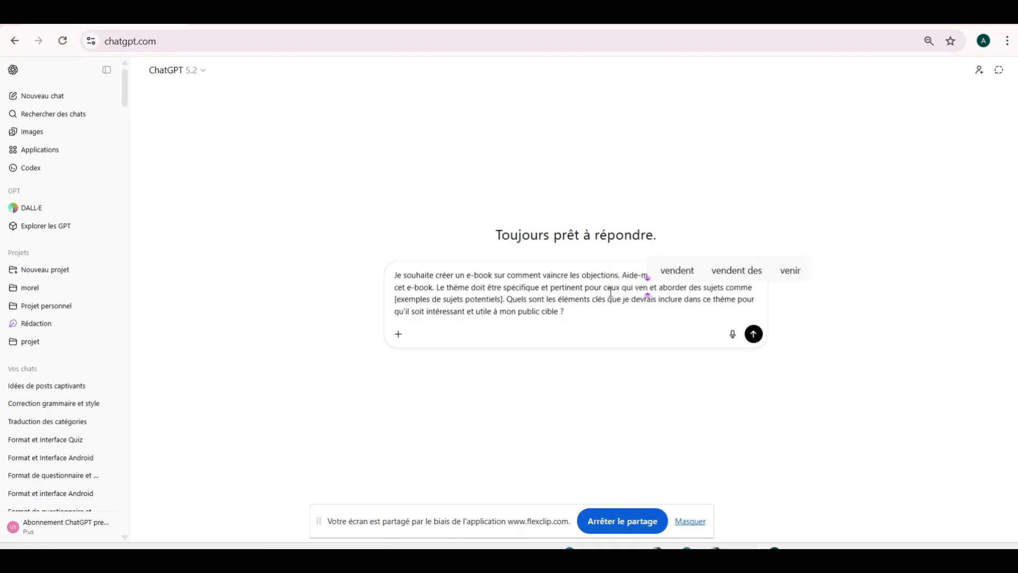
type("nt des")
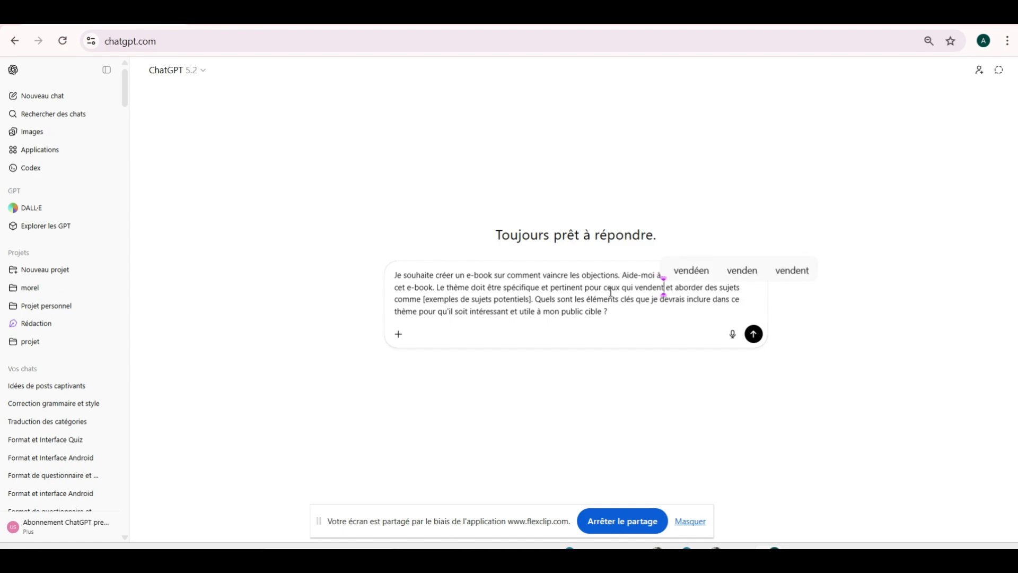
type(" prod")
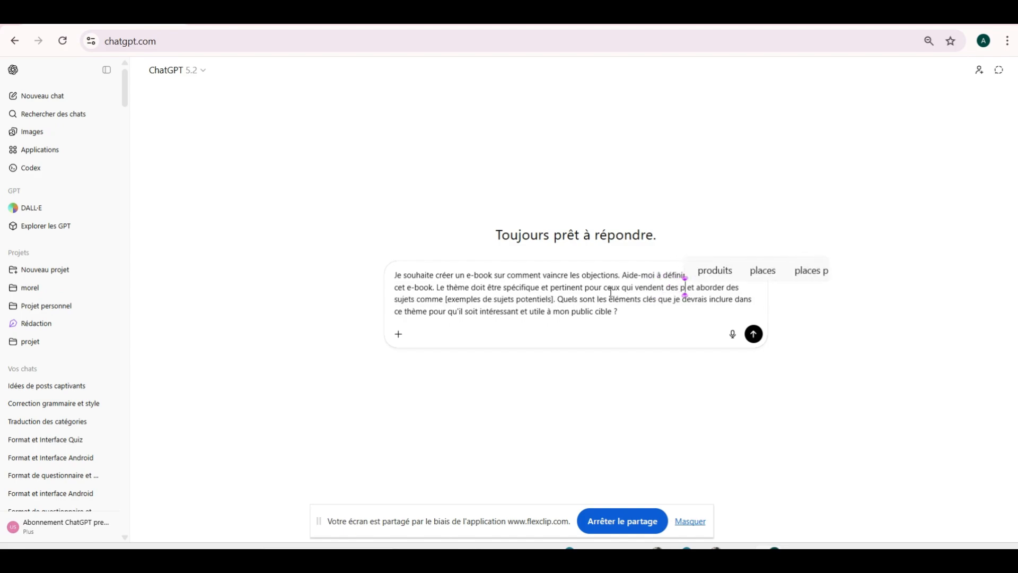
type("uits e")
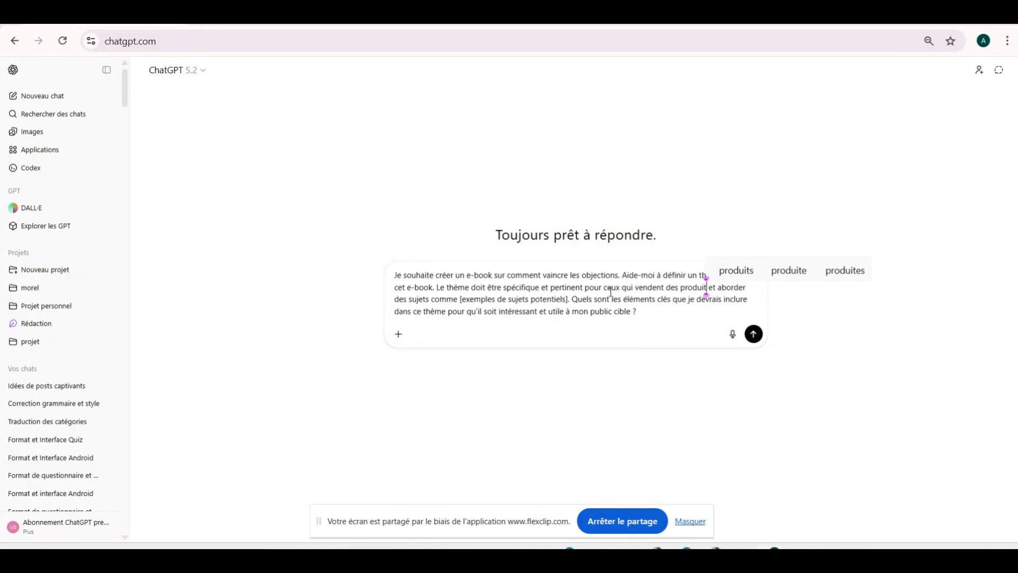
type("t se")
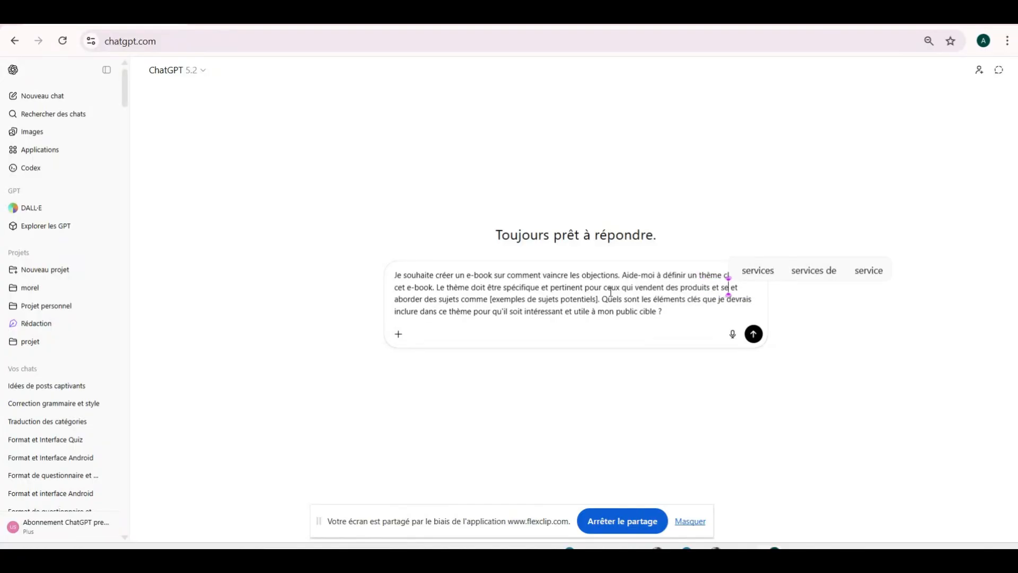
type("rvices,")
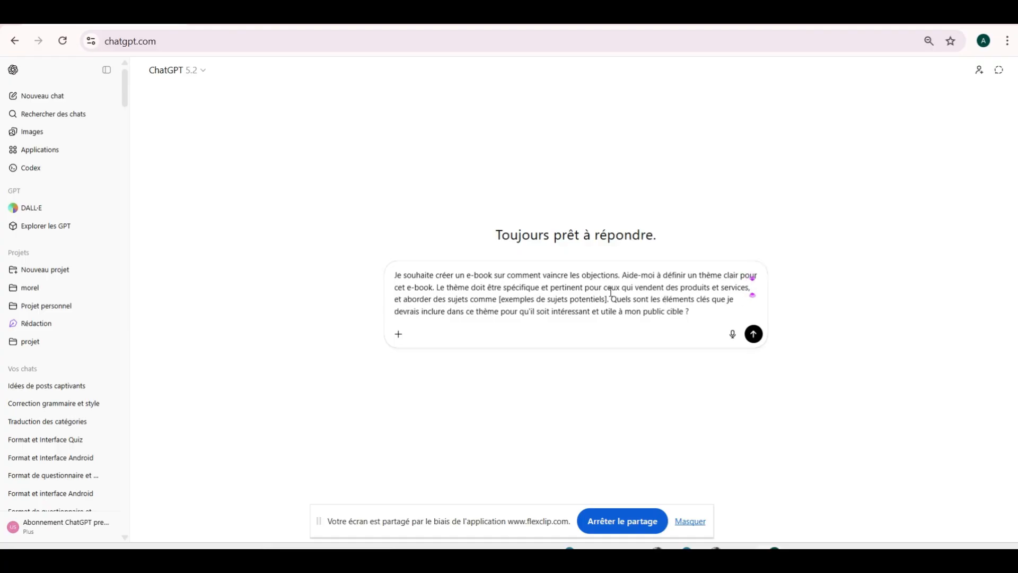
type(" entre")
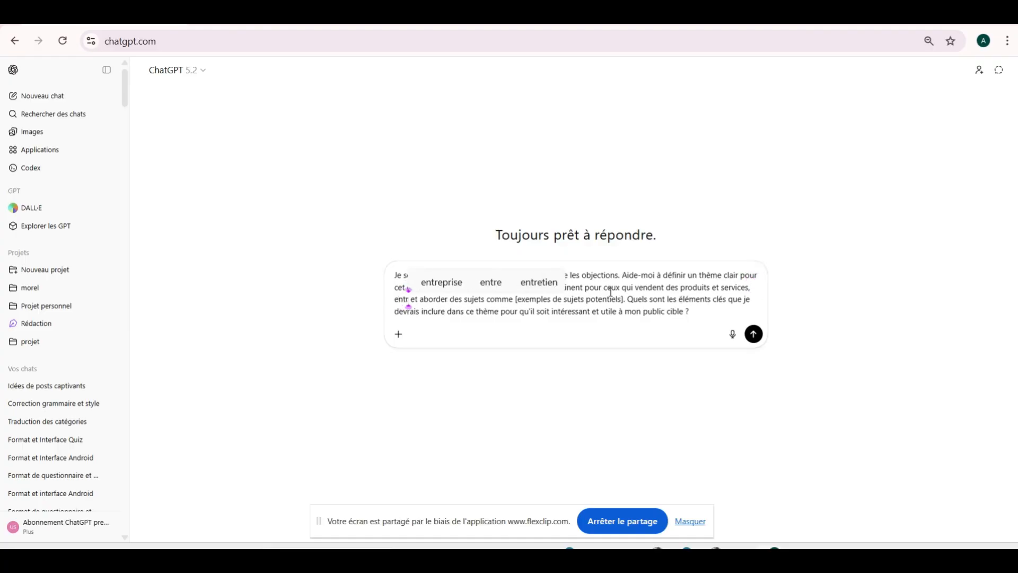
type("pre")
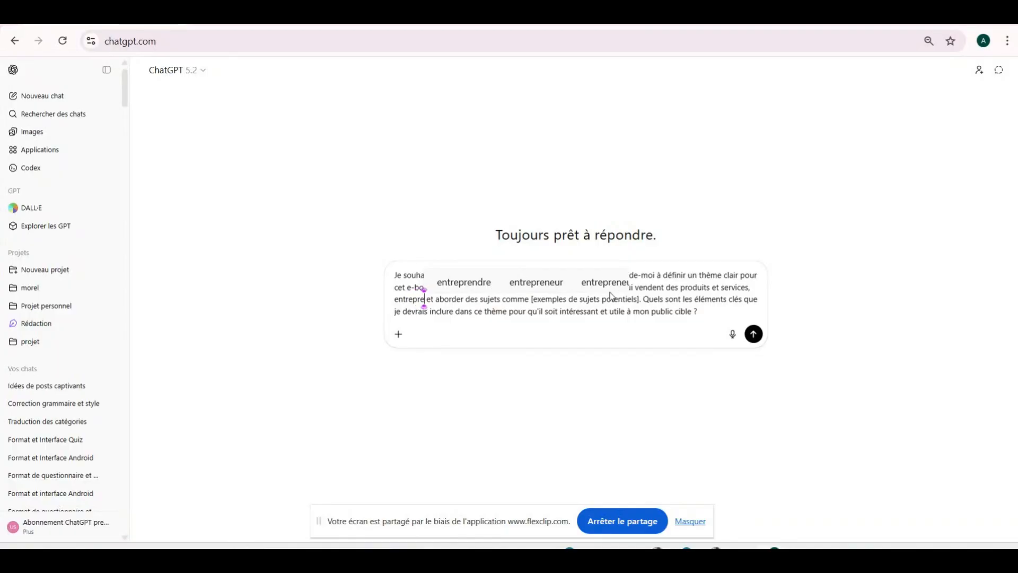
left_click(611, 281)
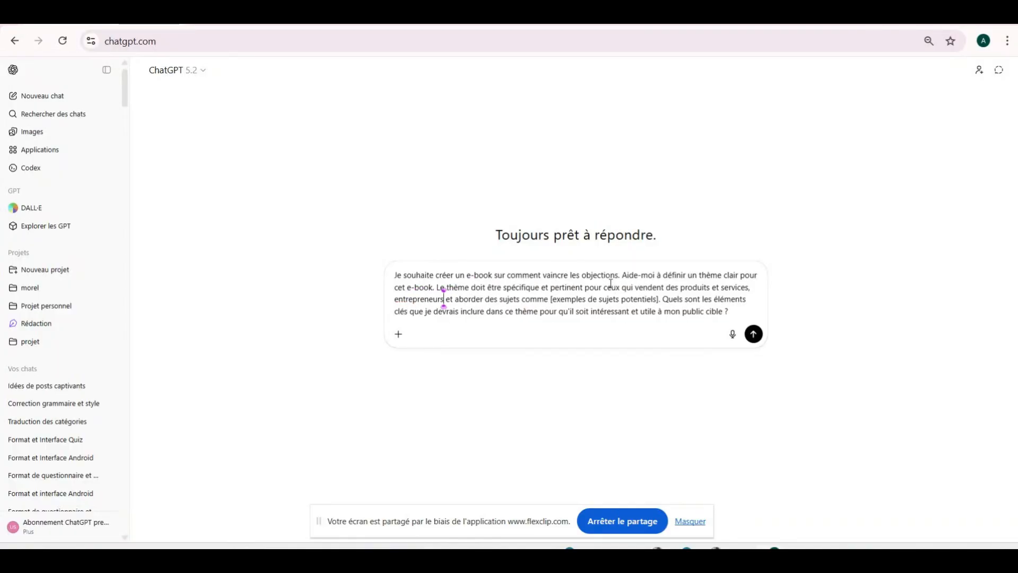
type(",")
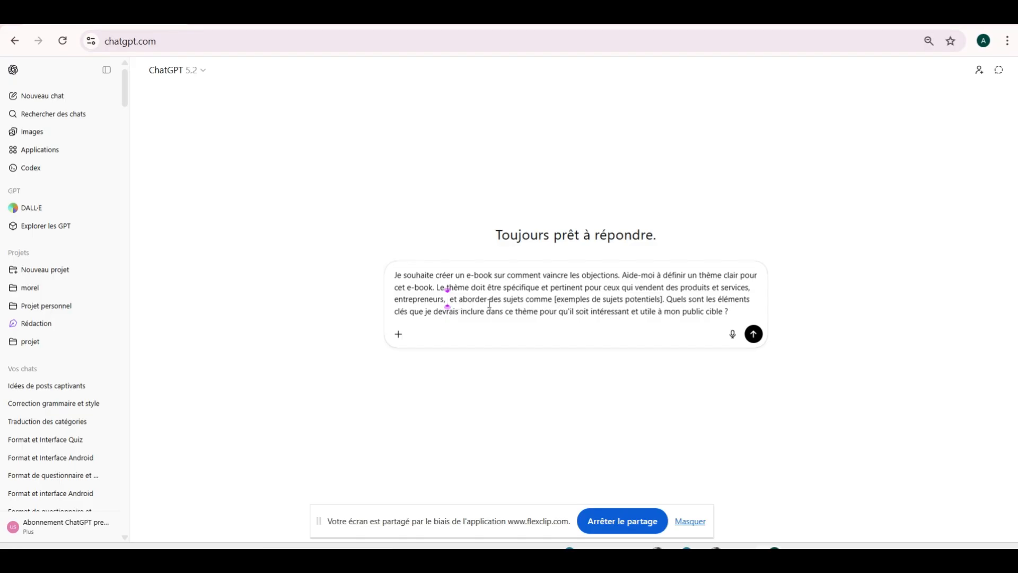
- Replace the placeholder "[exemples de sujets potentiels]" with "comment convaincre son prospect à acheter" and send the prompt
left_click_drag(554, 300, 661, 300)
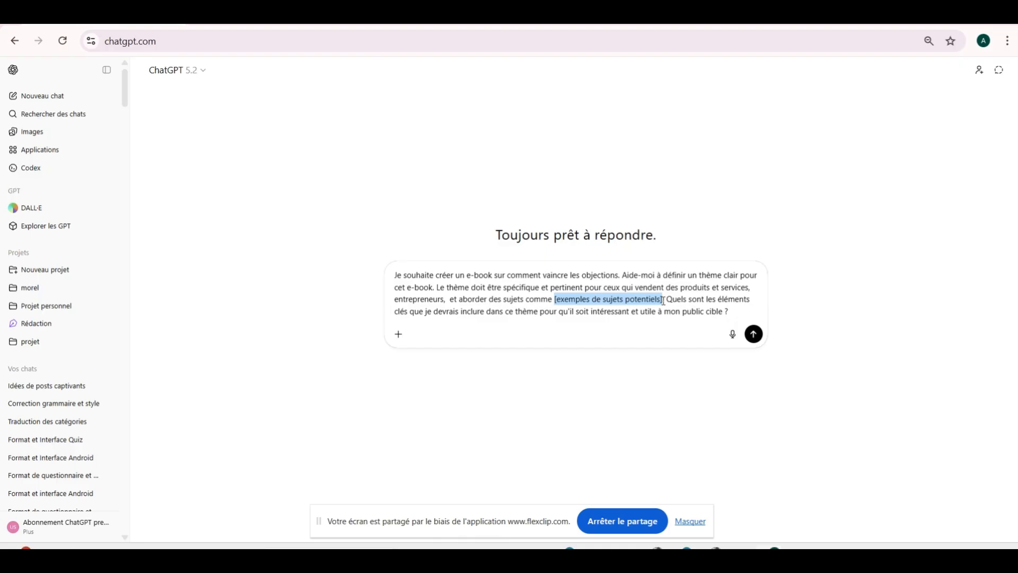
key("BackSpace")
type("comm")
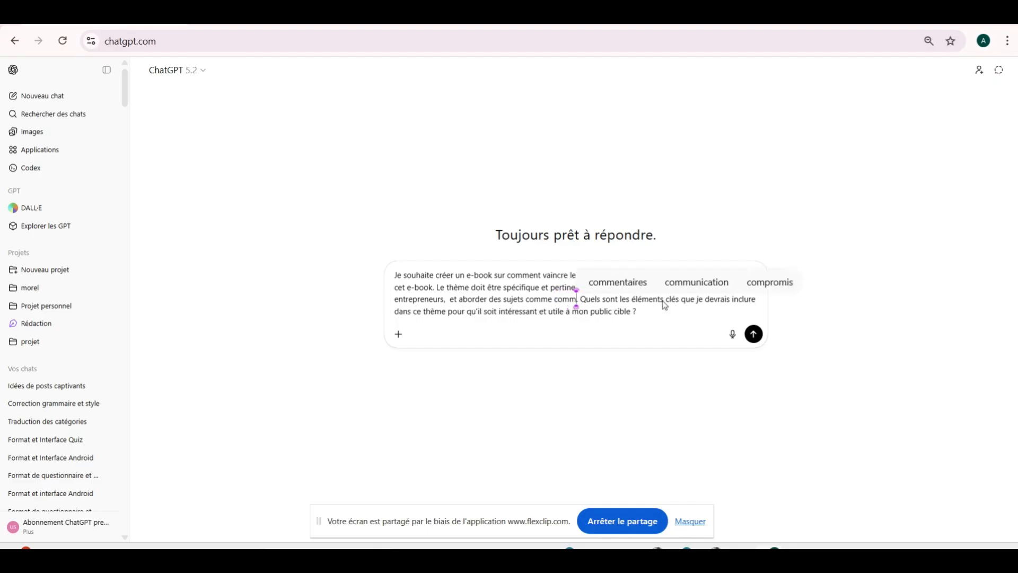
type("ent con")
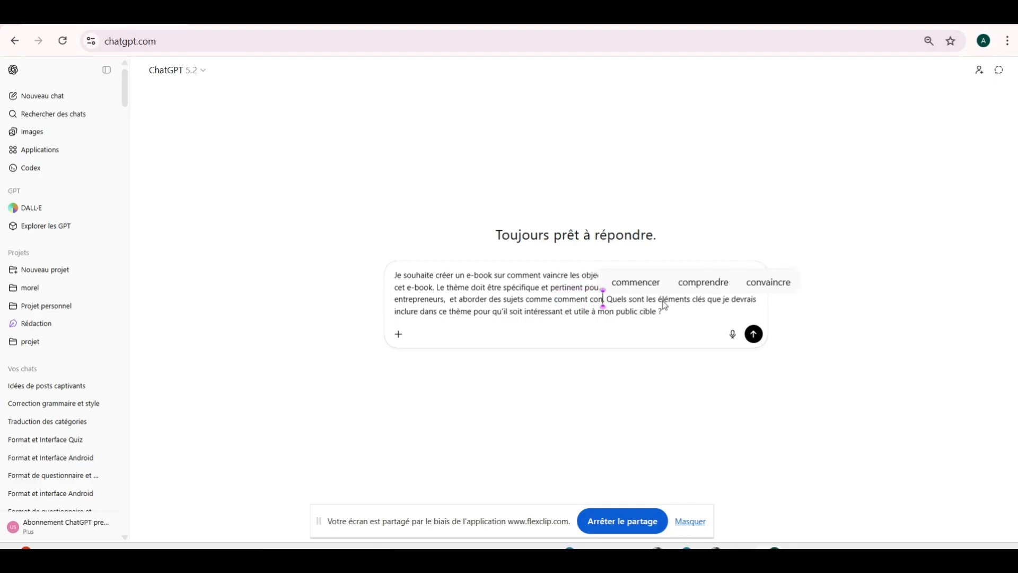
type("vaincre")
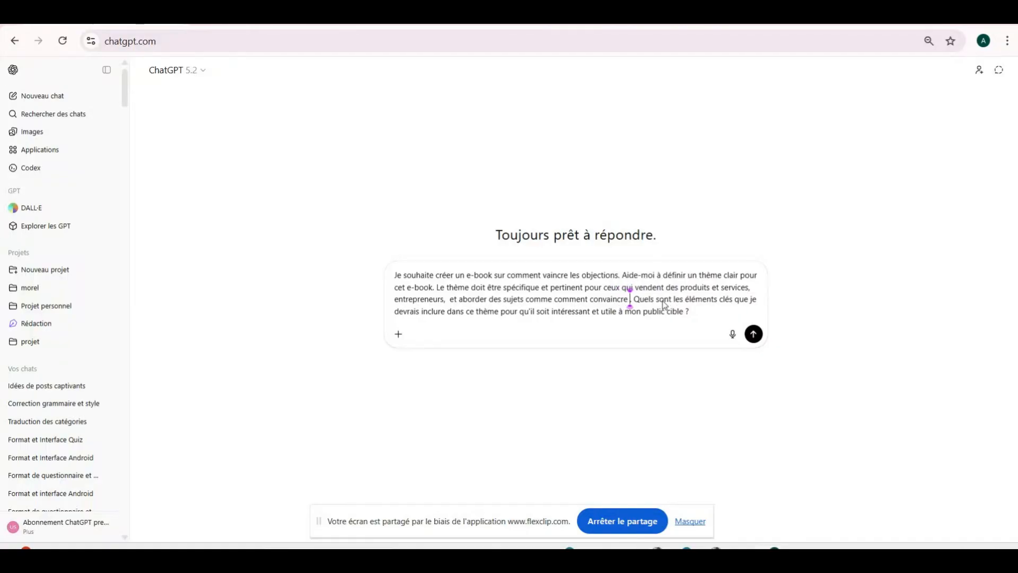
type(" son")
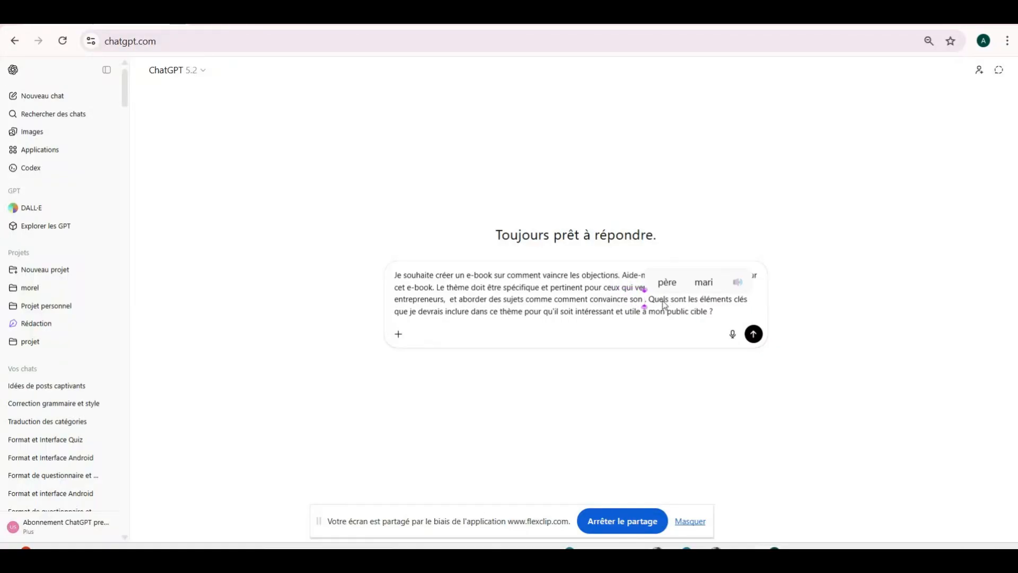
type(" prospe")
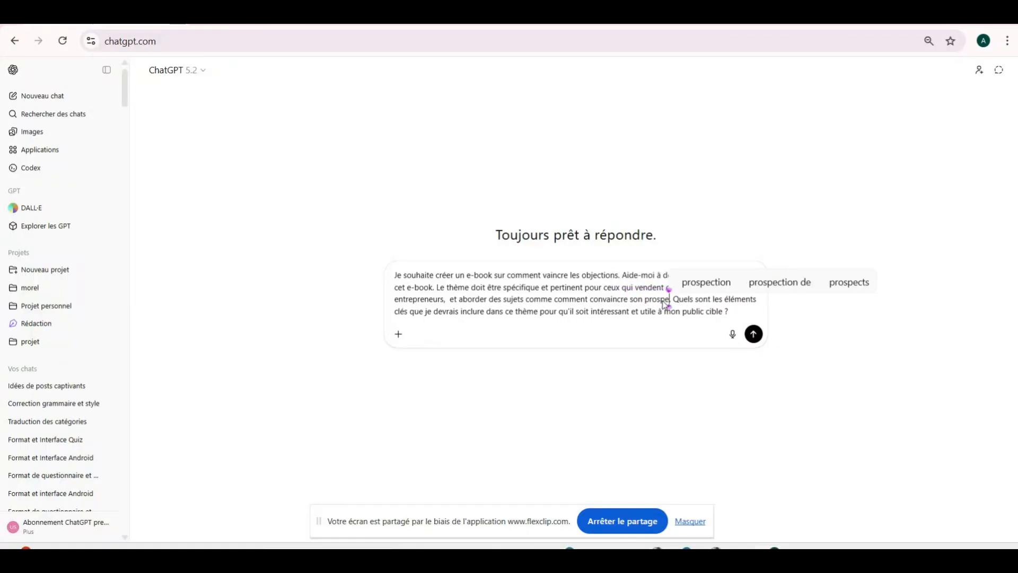
type("ct à ")
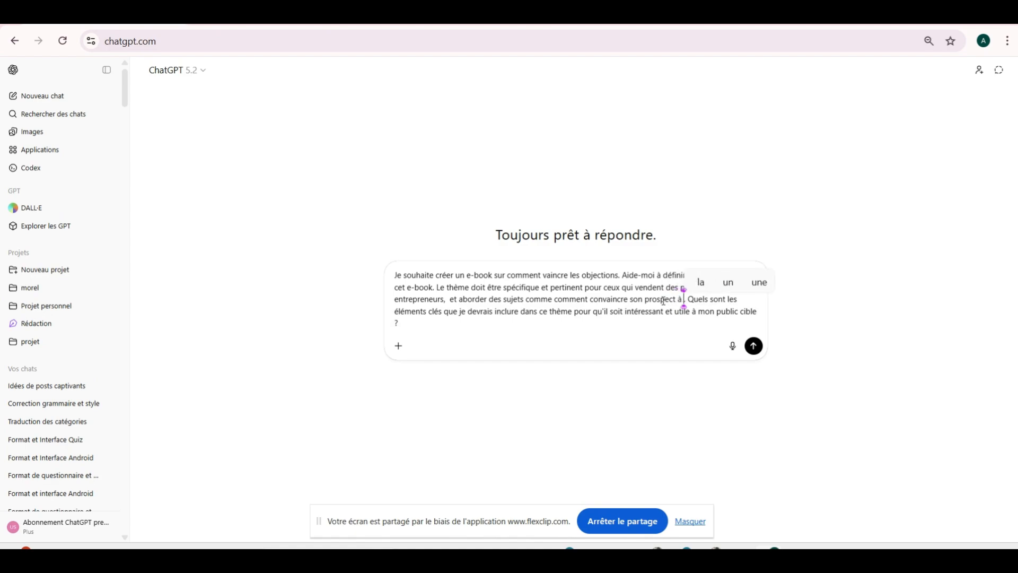
type("acheter")
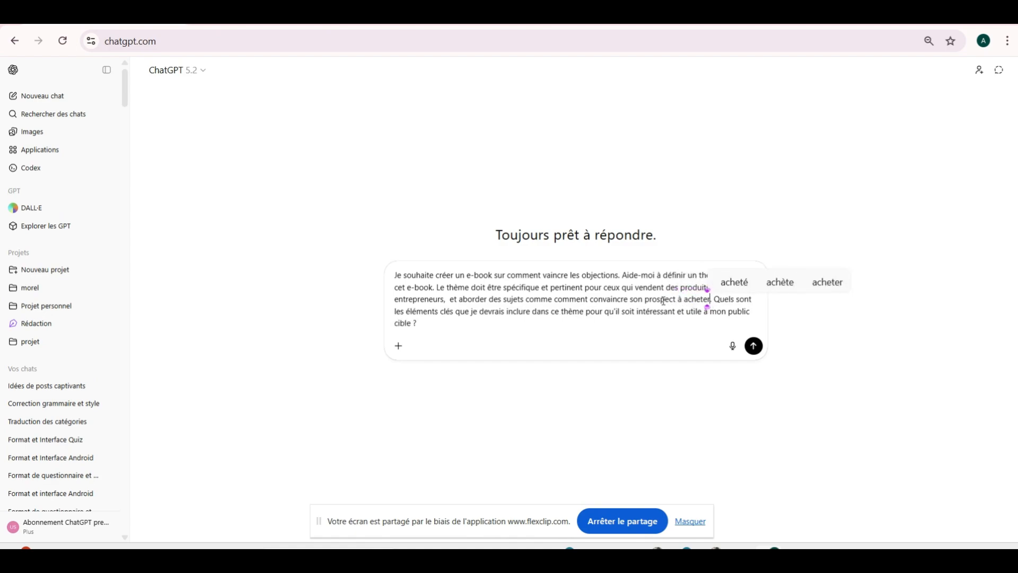
type(".")
type(".")
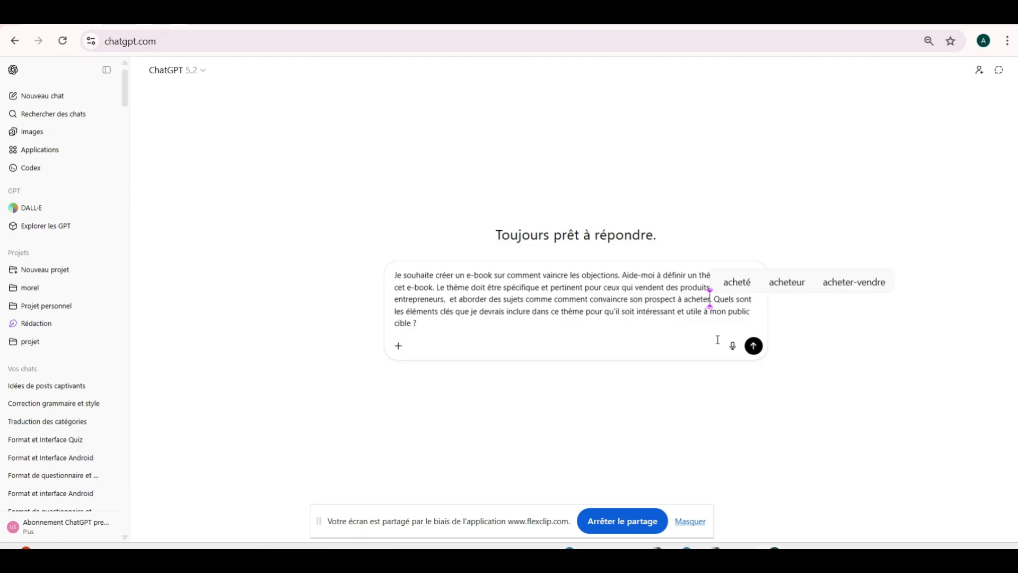
left_click(753, 345)
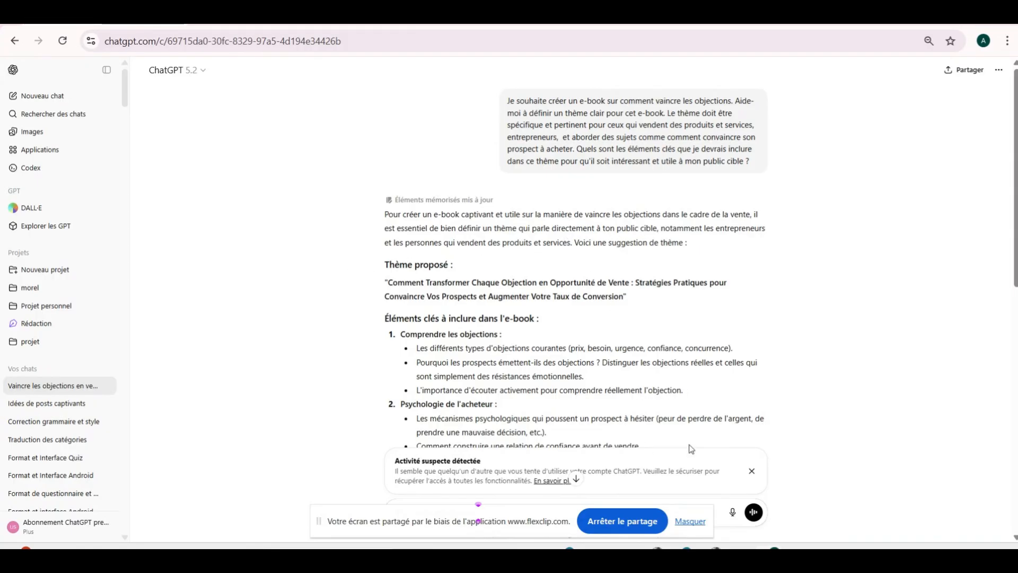
- Dismiss the account security notice and read through the response's proposed theme and key e-book elements
left_click(751, 470)
scroll(568, 339, "down", 2)
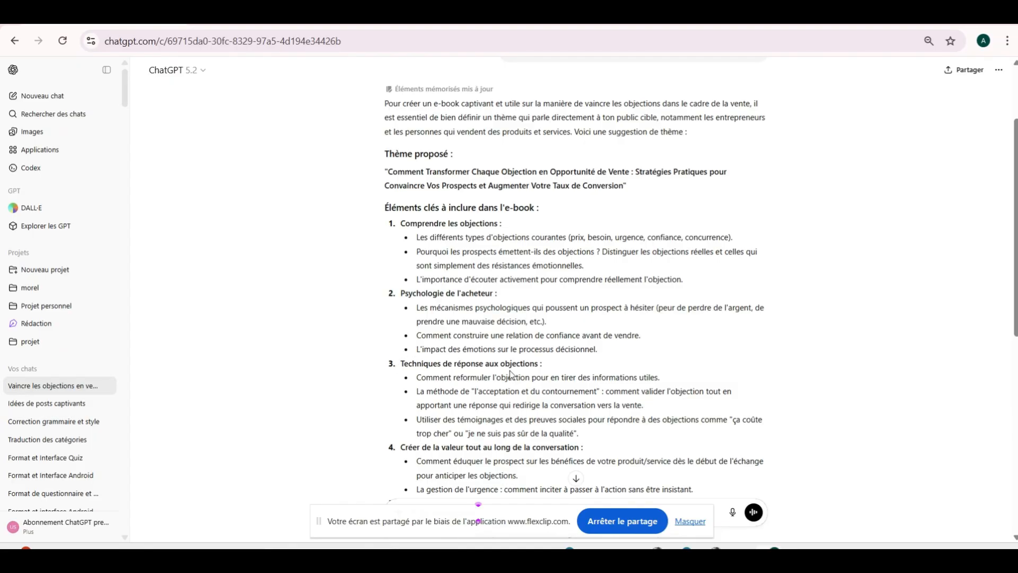
scroll(510, 373, "down", 2)
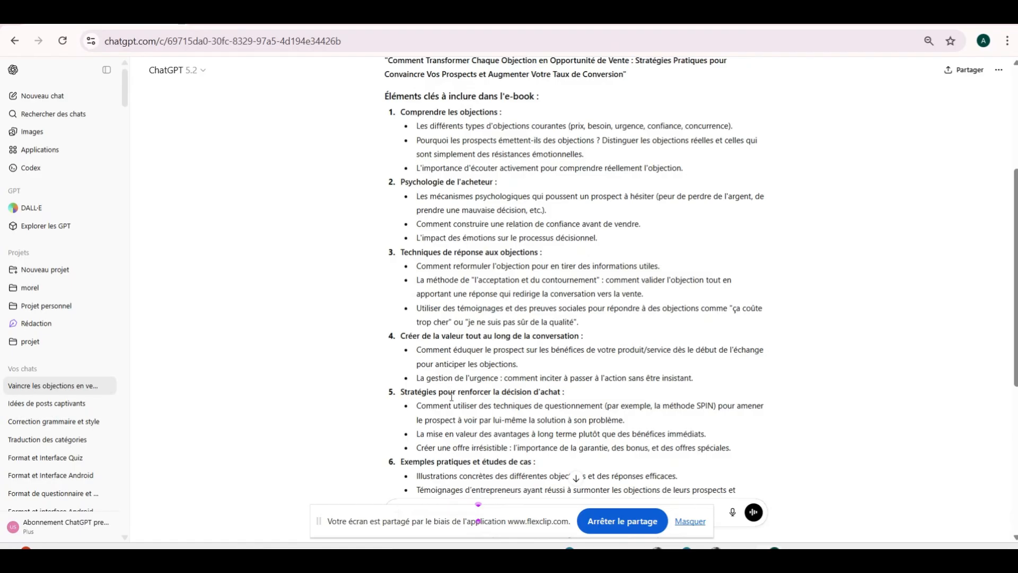
scroll(451, 397, "down", 2)
scroll(452, 393, "down", 2)
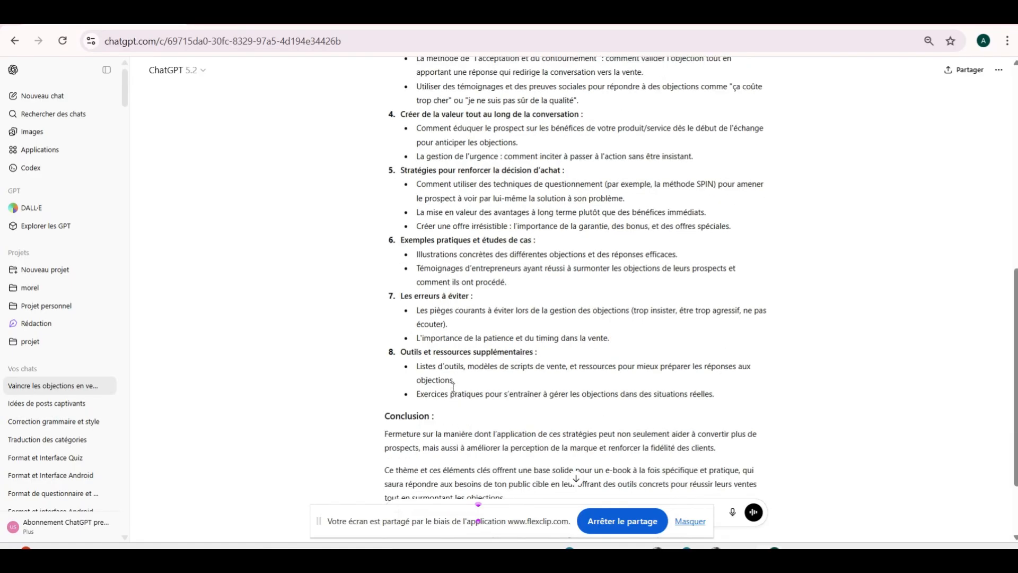
scroll(446, 329, "down", 2)
scroll(445, 329, "up", 10)
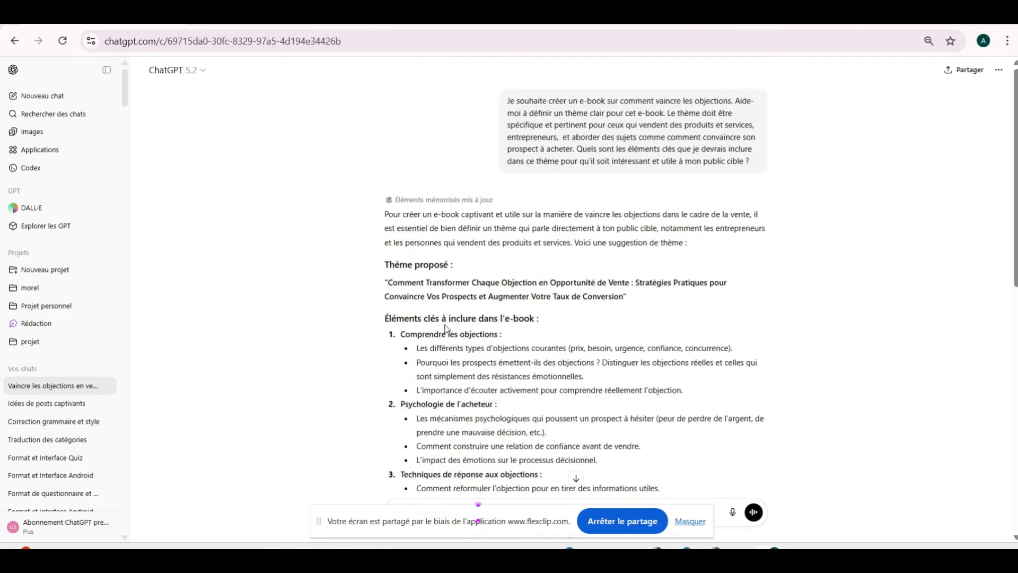
scroll(445, 325, "down", 2)
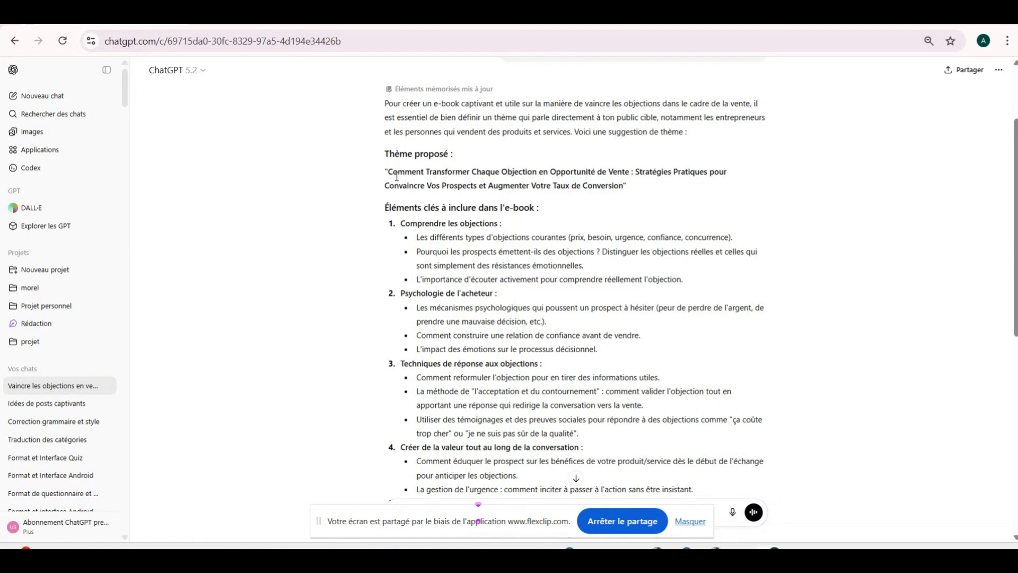
scroll(397, 177, "down", 3)
scroll(397, 177, "up", 3)
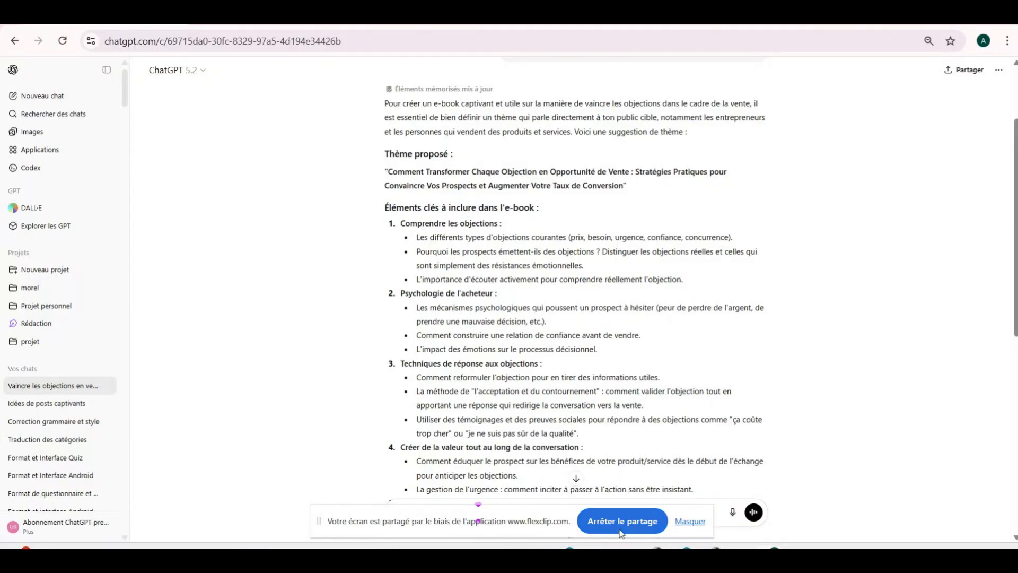
- Switch to the Google Docs prompt document and copy the customizable prompt of section "2. Définir le Public Cible"
mouse_move(658, 549)
left_click(583, 493)
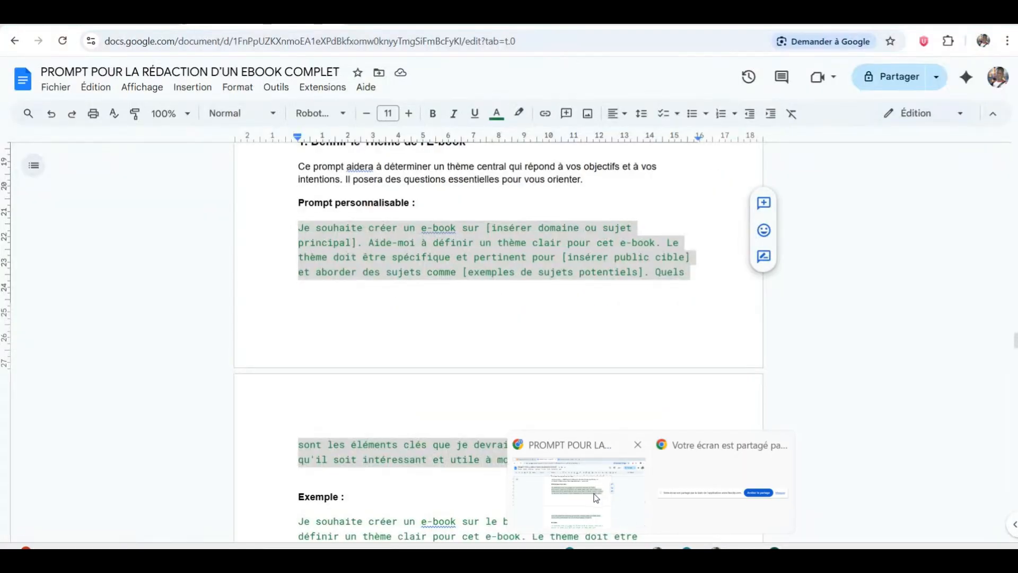
scroll(422, 372, "down", 6)
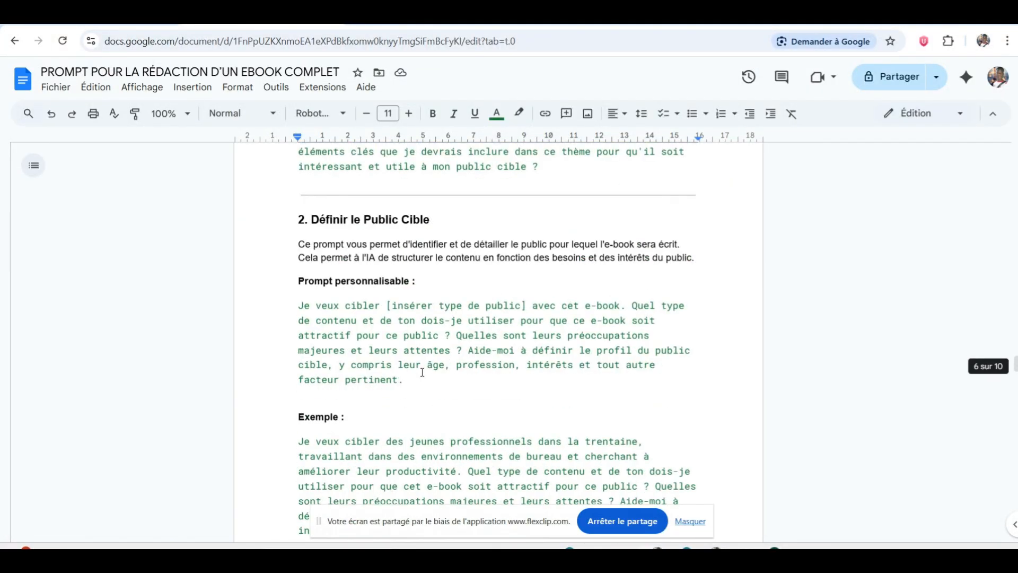
scroll(422, 372, "down", 2)
scroll(422, 372, "up", 2)
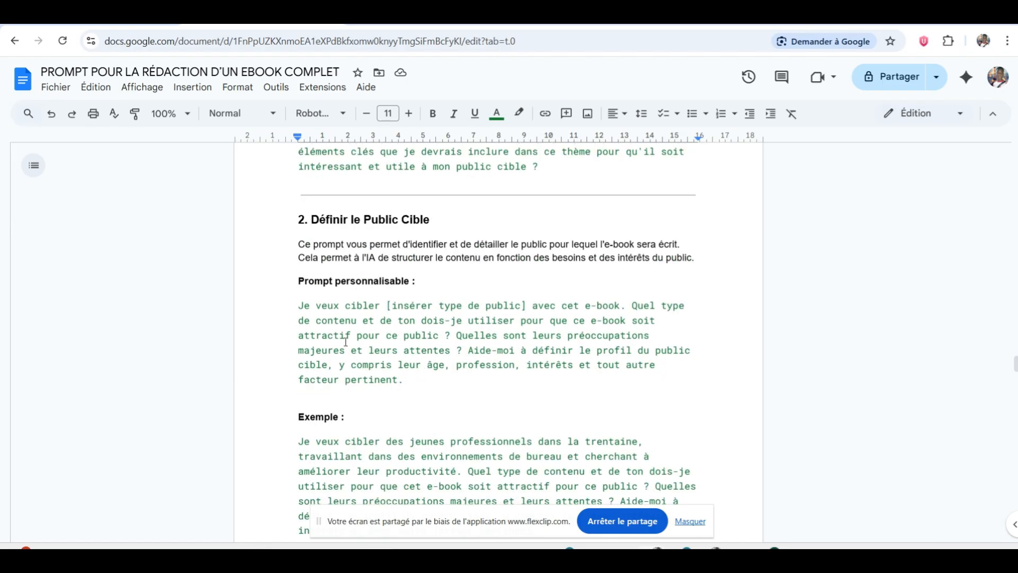
left_click_drag(293, 307, 457, 386)
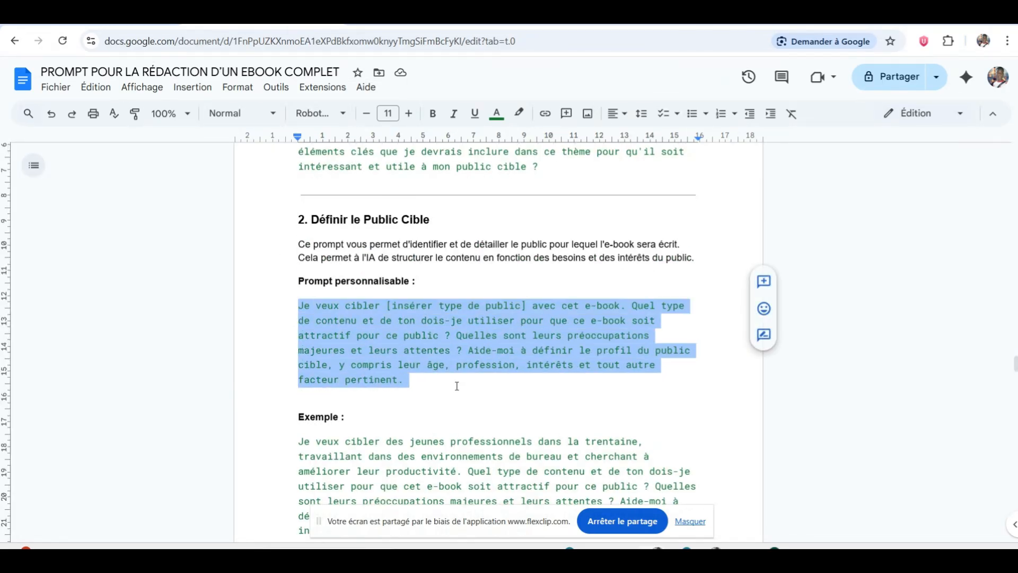
right_click(441, 358)
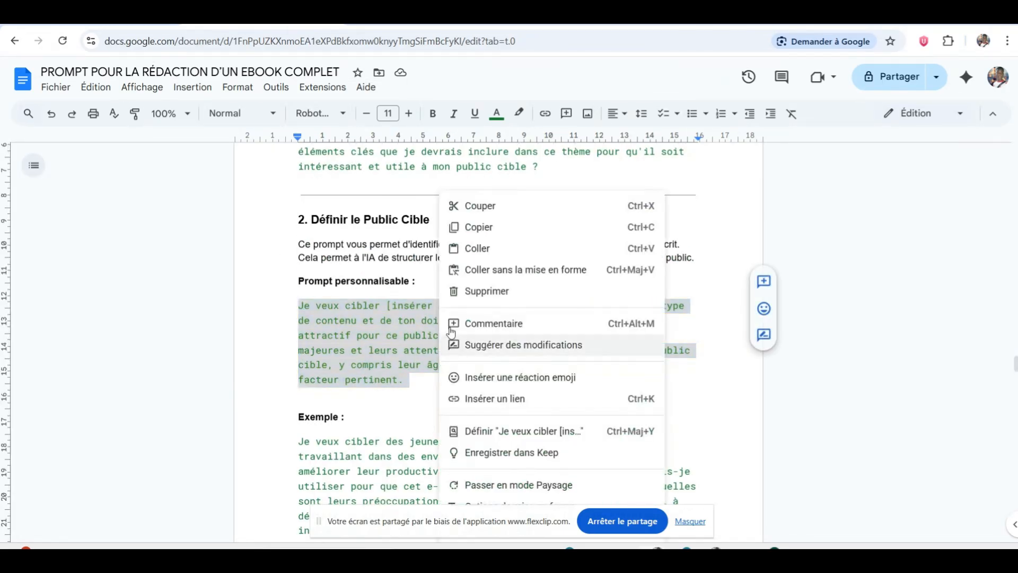
left_click(482, 226)
- Return to the ChatGPT conversation, move the screen-sharing bar off the message box and paste the target-audience prompt into it
key("alt+Tab")
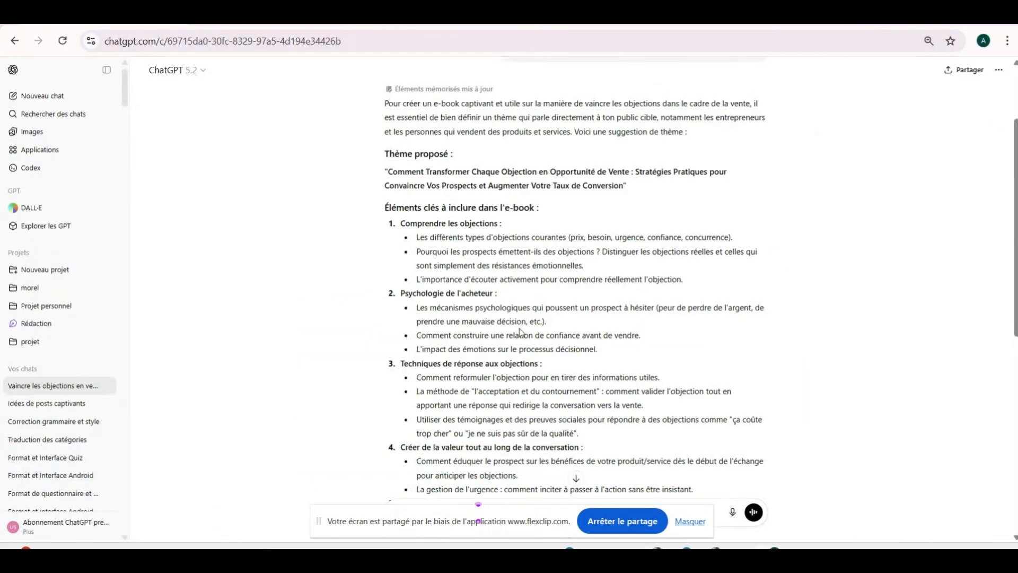
scroll(517, 336, "down", 10)
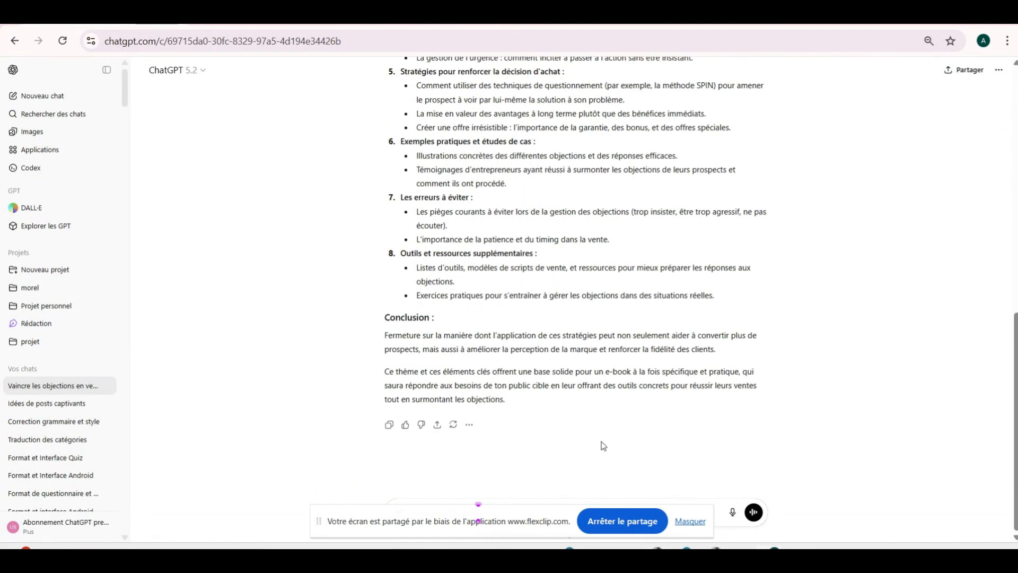
left_click_drag(500, 523, 259, 184)
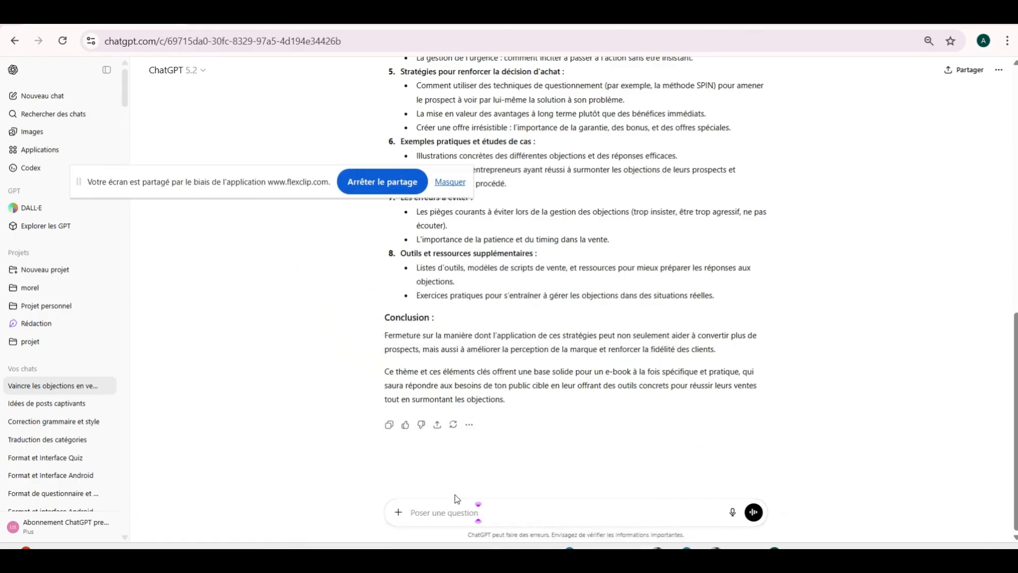
left_click(441, 512)
right_click(440, 513)
left_click(483, 363)
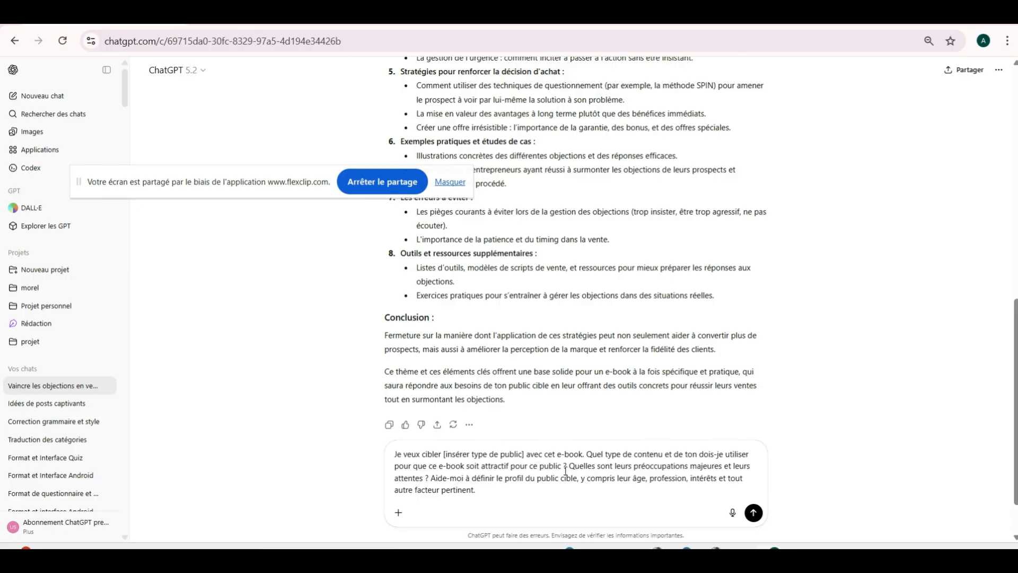
- Copy the audience phrase "ceux qui vendent des produits et services, entrepreneurs" from the first message of the conversation
scroll(565, 470, "down", 1)
scroll(566, 470, "up", 2)
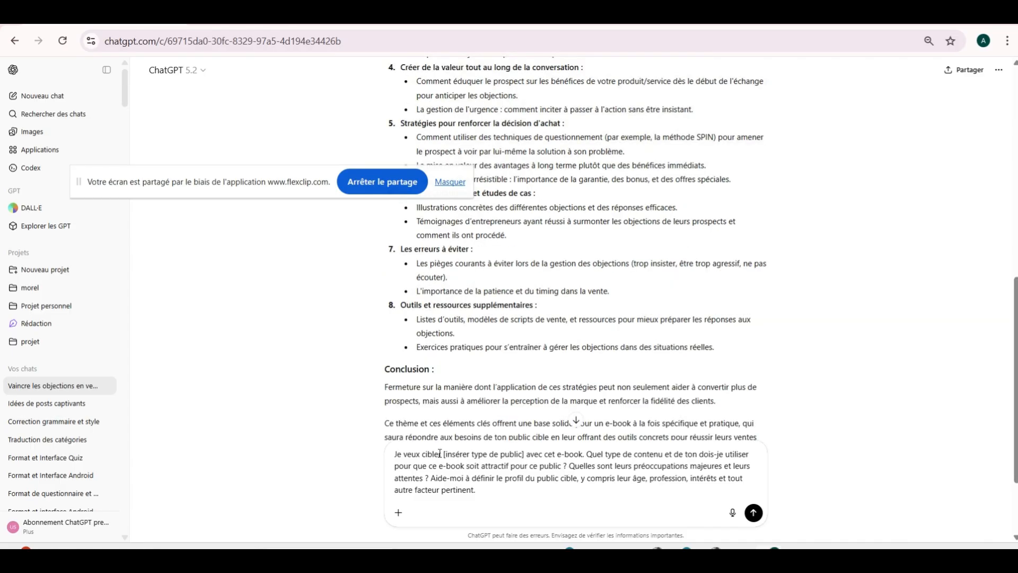
scroll(570, 266, "up", 10)
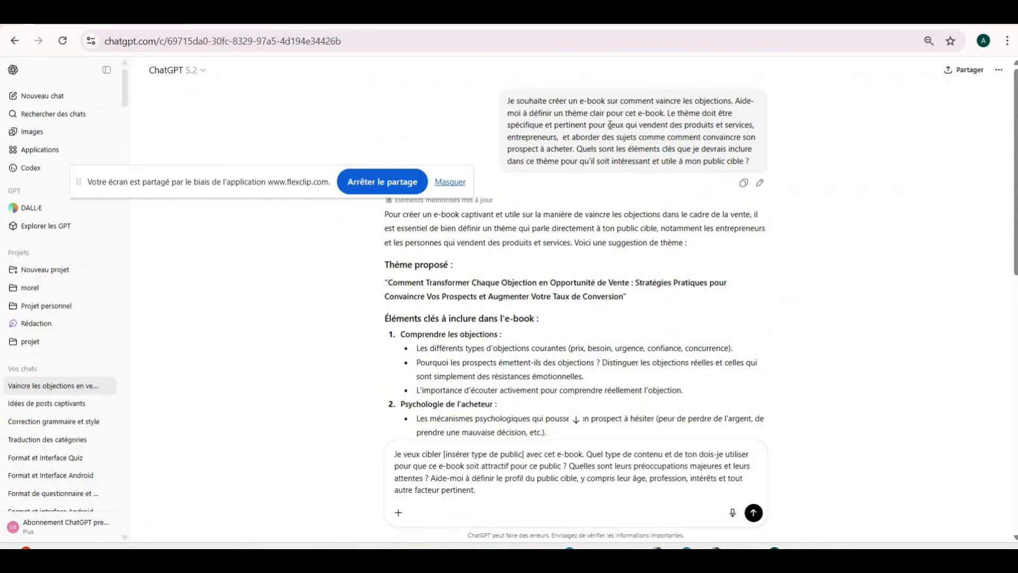
left_click_drag(608, 125, 559, 140)
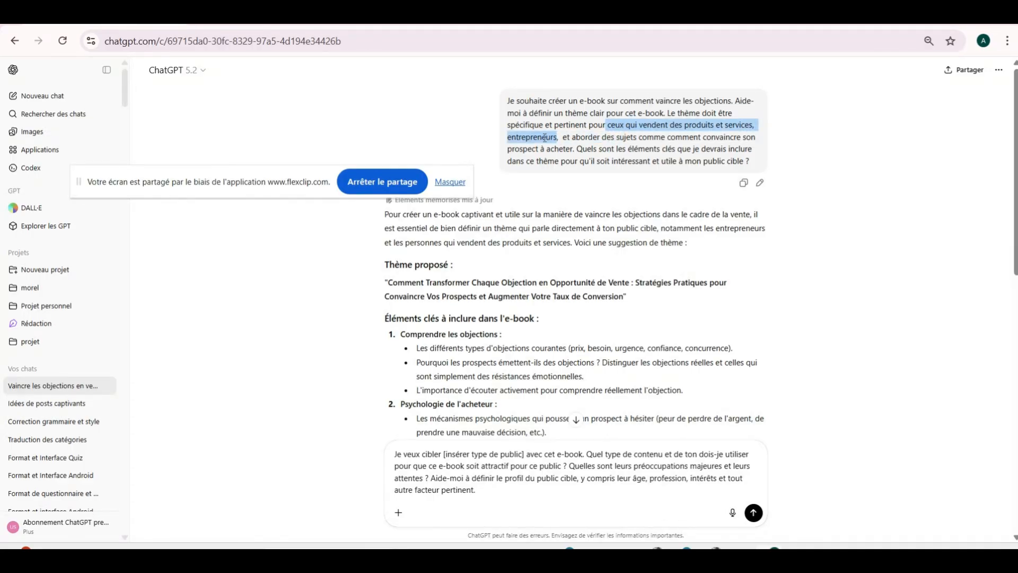
right_click(544, 138)
left_click(565, 155)
- Replace the placeholder "[insérer type de public]" with the copied audience phrase, fix the missing space after "cibler" and send the prompt
left_click_drag(443, 452, 528, 450)
right_click(507, 459)
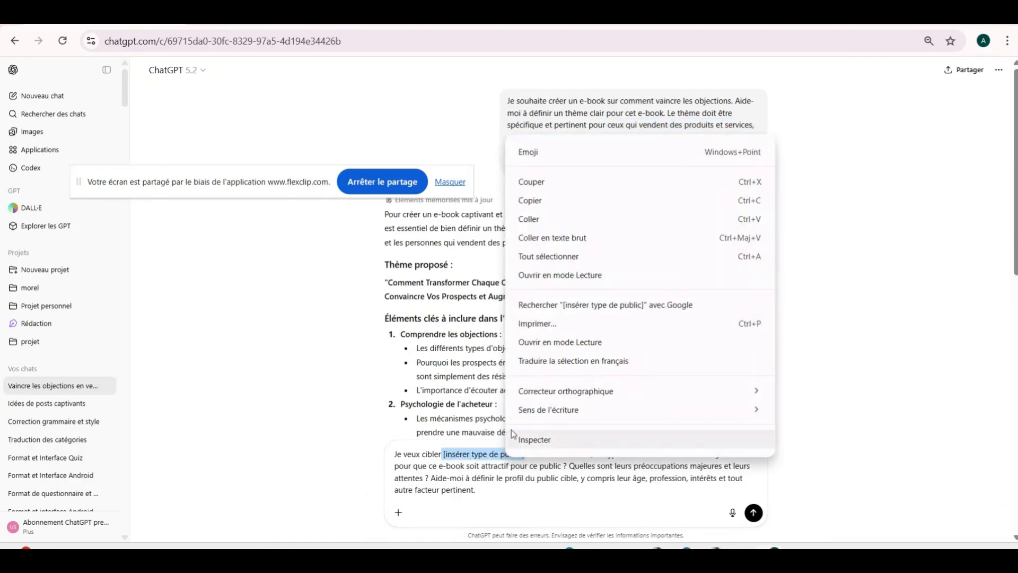
left_click(547, 221)
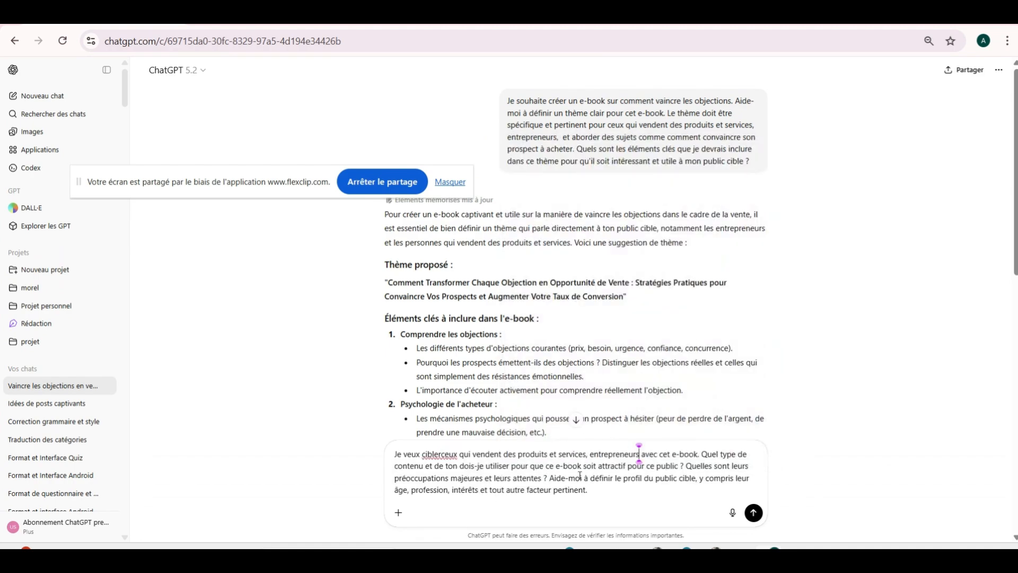
left_click(441, 454)
left_click(754, 512)
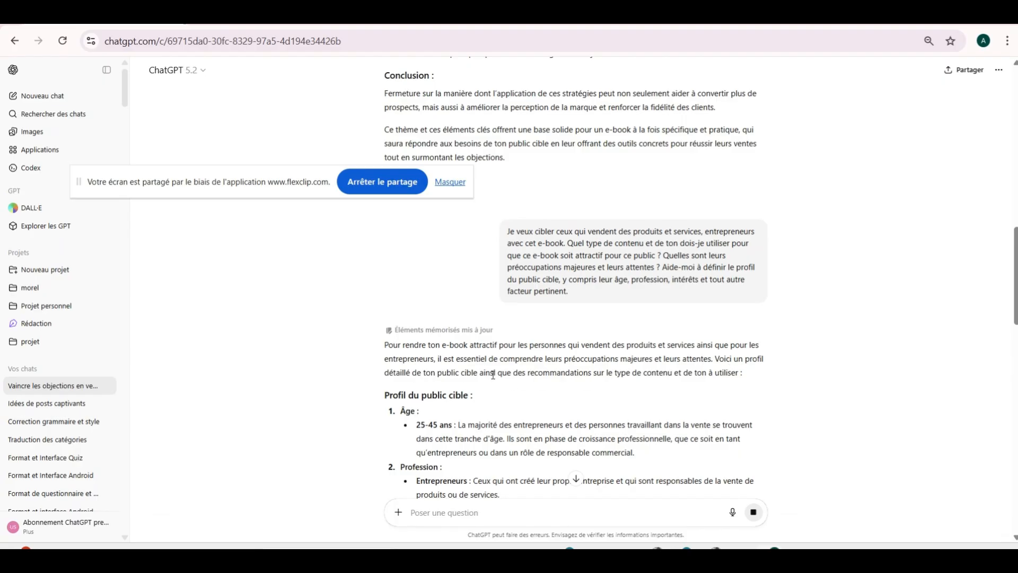
- Read through the response's target audience profile, content types, tone and style recommendations, and summary
left_click(752, 471)
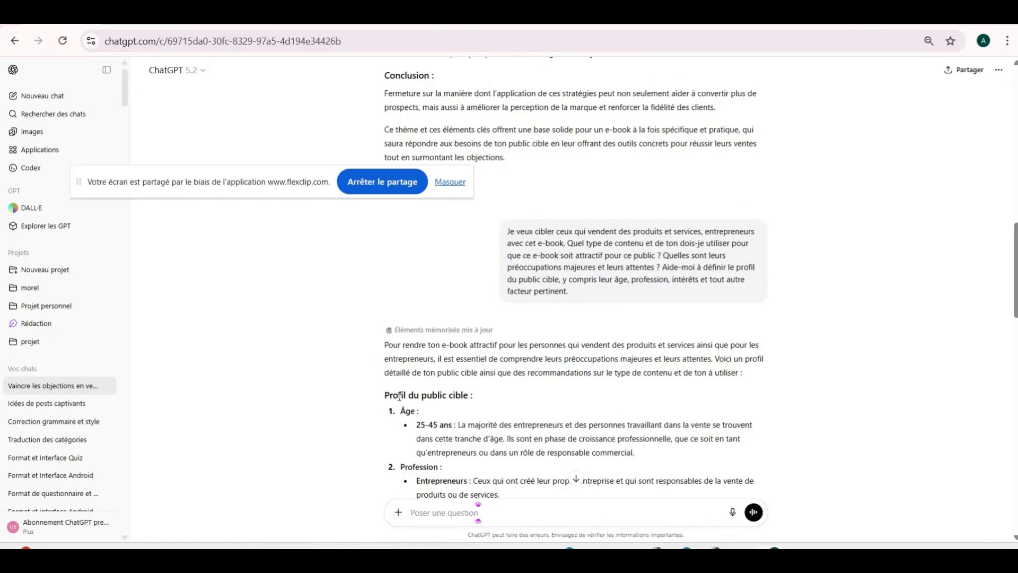
scroll(467, 399, "down", 2)
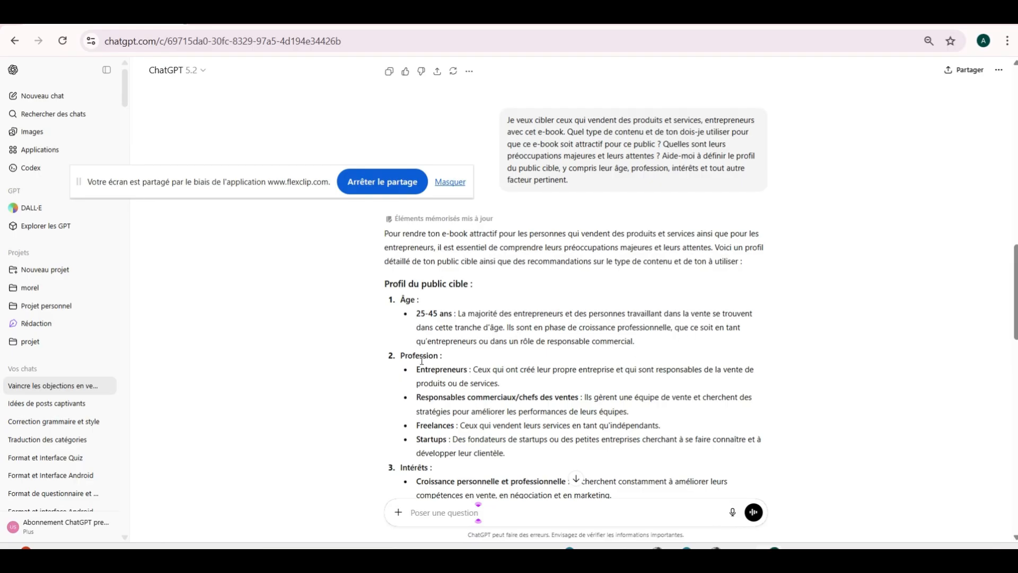
scroll(459, 414, "down", 4)
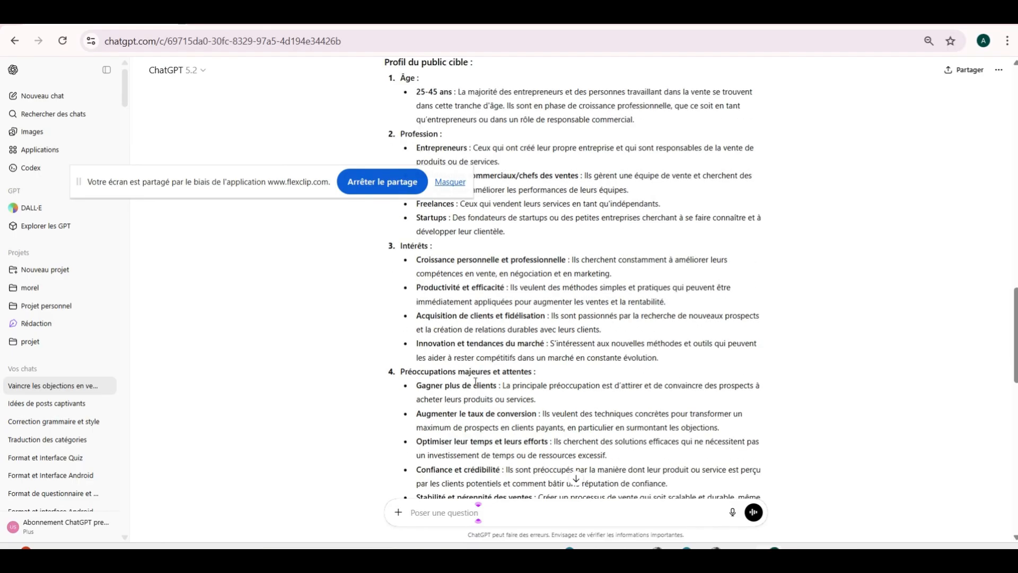
scroll(467, 403, "down", 2)
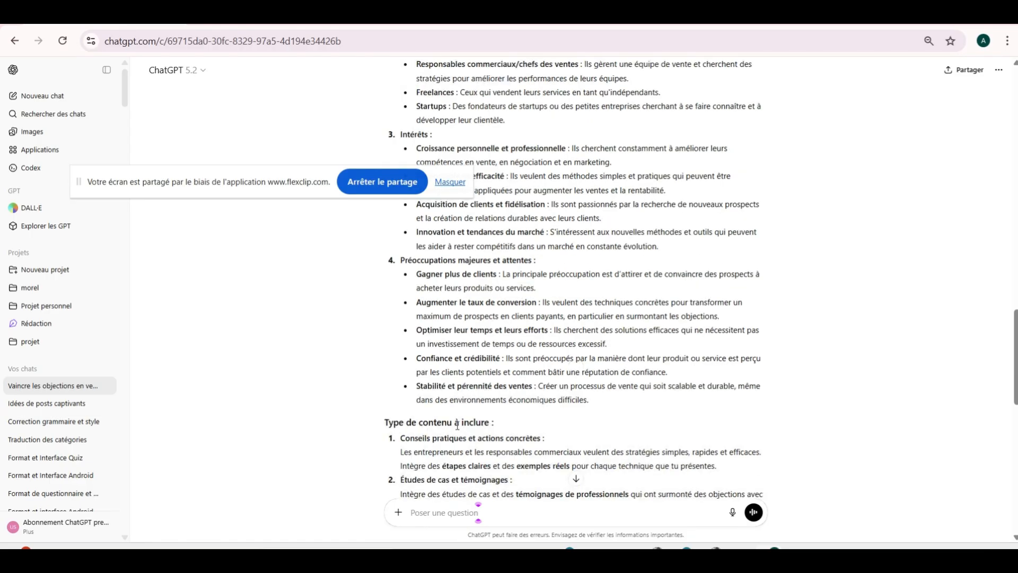
scroll(480, 432, "down", 4)
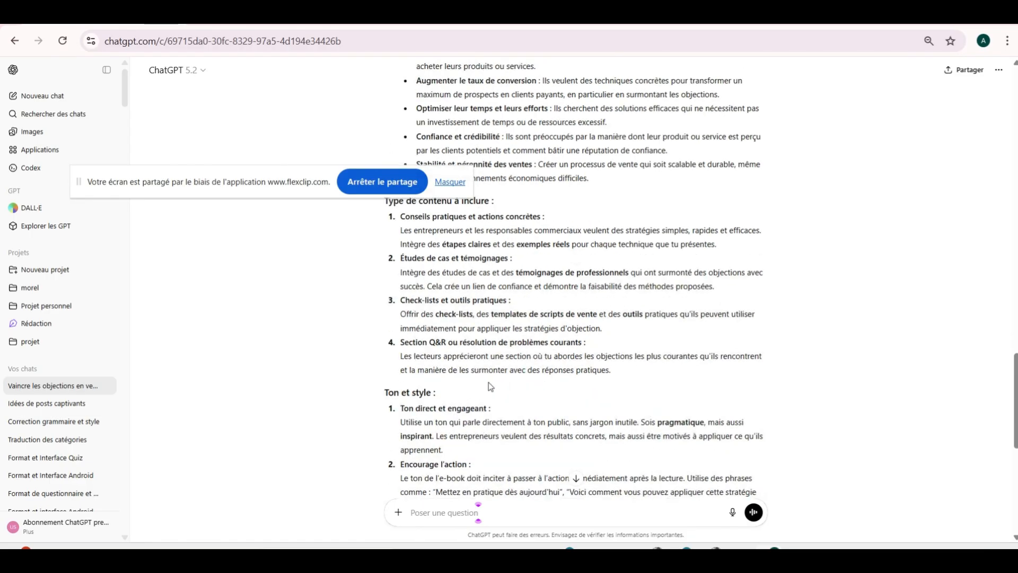
scroll(490, 387, "down", 2)
scroll(448, 375, "down", 2)
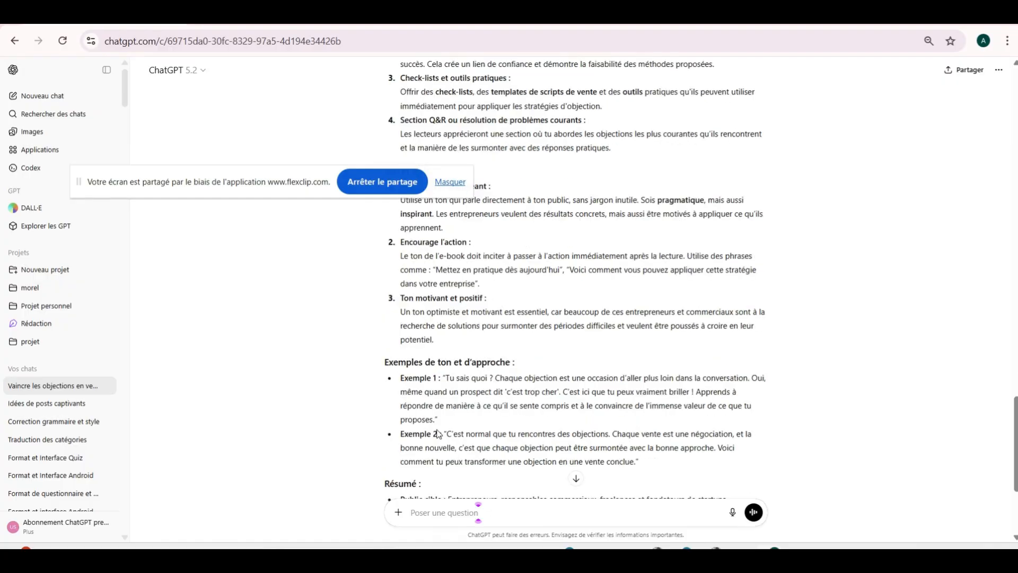
scroll(460, 407, "down", 4)
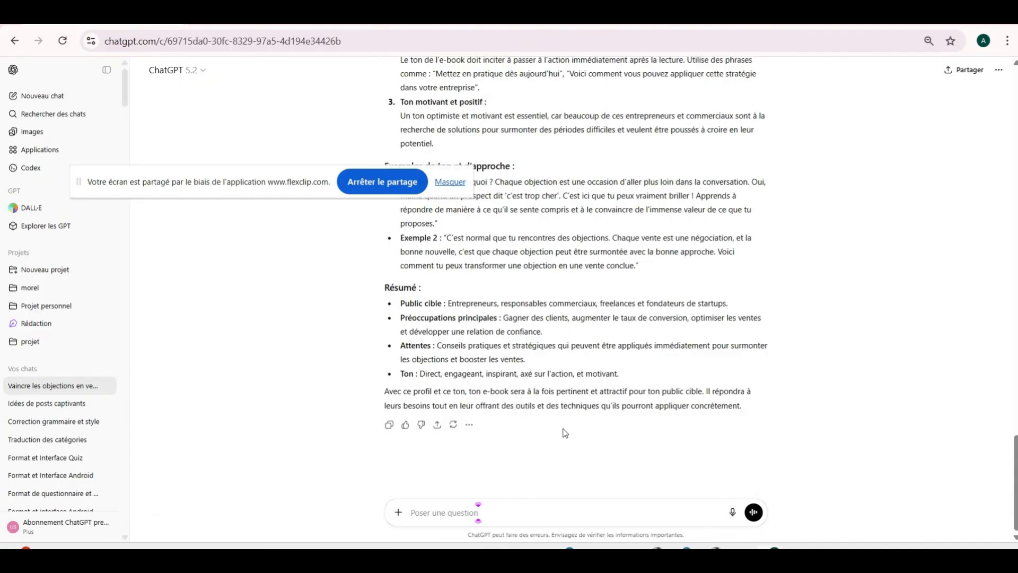
scroll(566, 433, "up", 2)
scroll(566, 433, "down", 3)
- Switch to the Google Docs prompt document and copy the whole section "I. PROMPT 0 — CADRAGE GLOBAL DE L'AUTEUR ET DU PROJET"
mouse_move(648, 547)
left_click(563, 502)
scroll(529, 431, "up", 20)
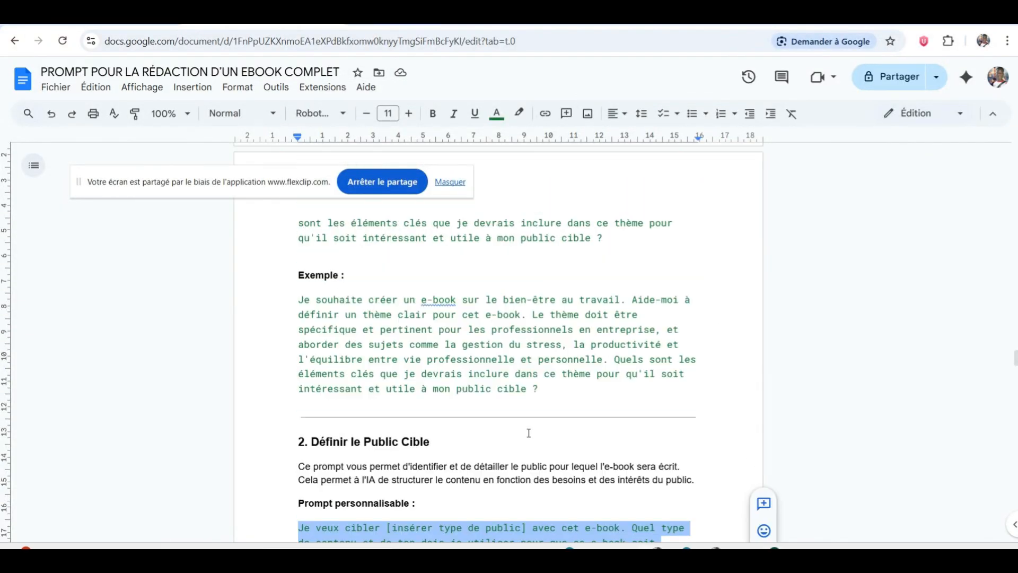
scroll(529, 431, "up", 20)
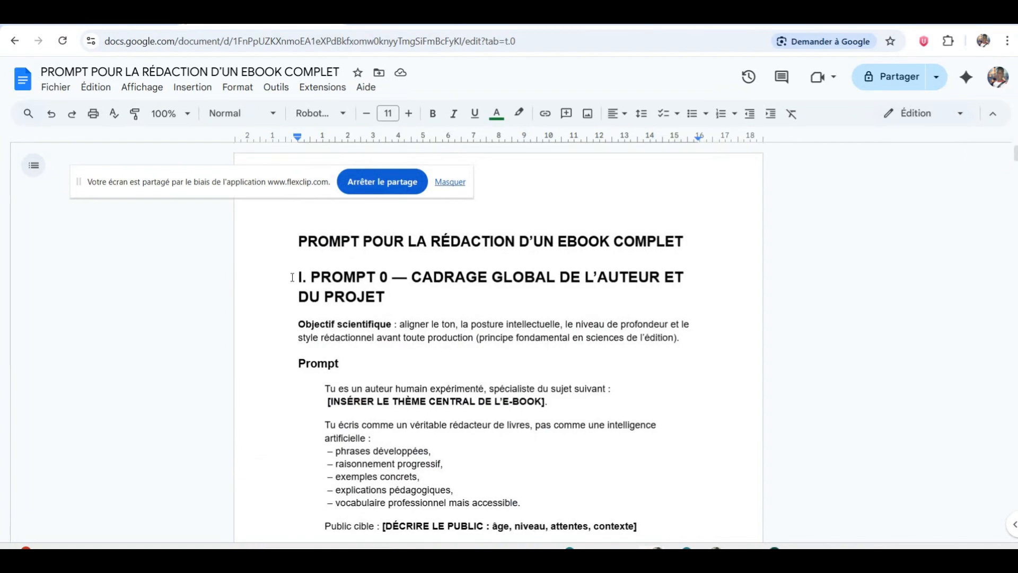
scroll(292, 278, "down", 4)
scroll(292, 276, "up", 4)
left_click_drag(292, 273, 681, 325)
right_click(534, 321)
left_click(575, 228)
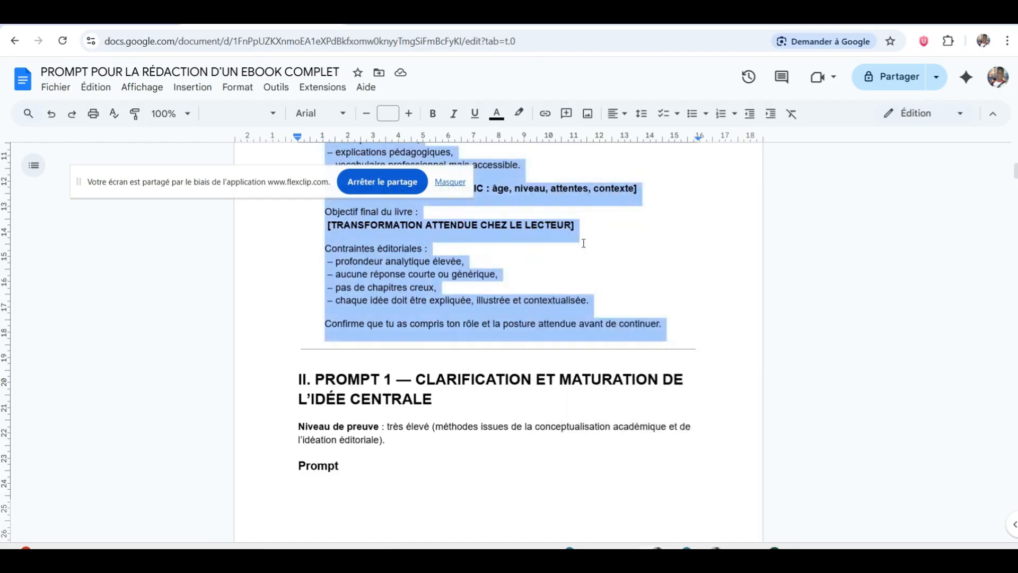
- Return to the ChatGPT conversation, paste the PROMPT 0 section into the message box and check its placeholders
mouse_move(767, 547)
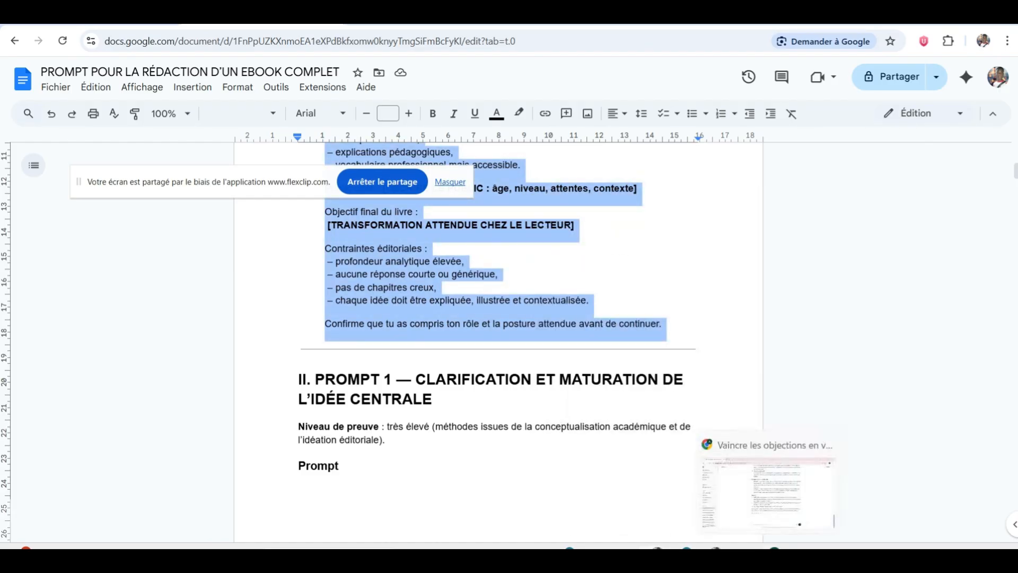
left_click(767, 493)
right_click(442, 510)
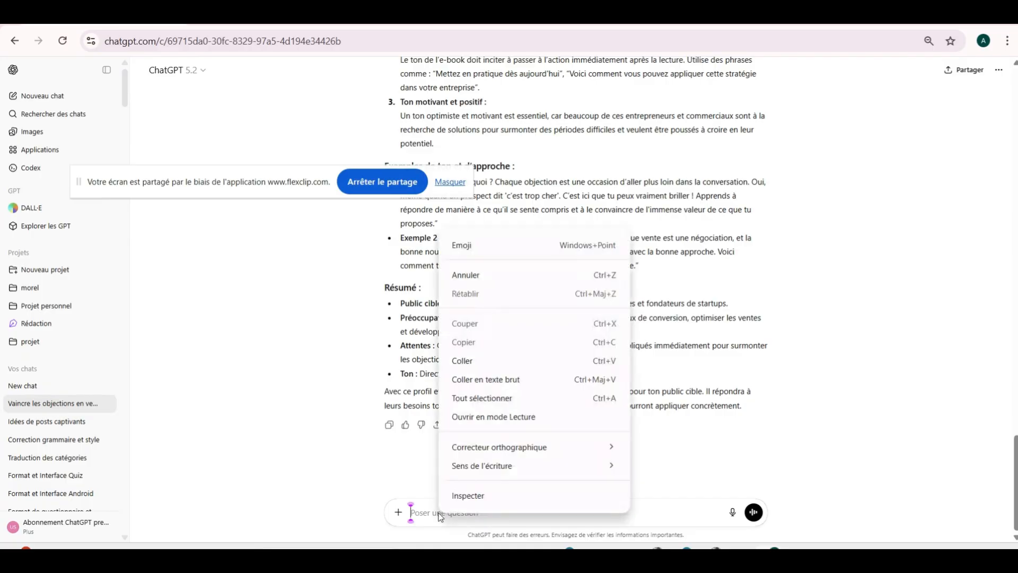
left_click(463, 360)
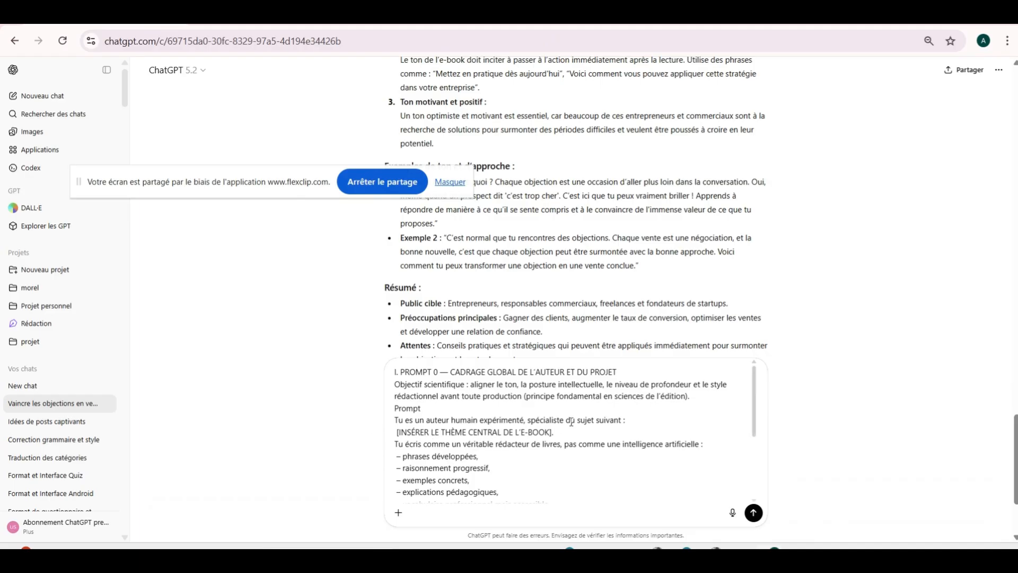
scroll(491, 434, "up", 2)
scroll(571, 424, "down", 2)
scroll(571, 424, "down", 1)
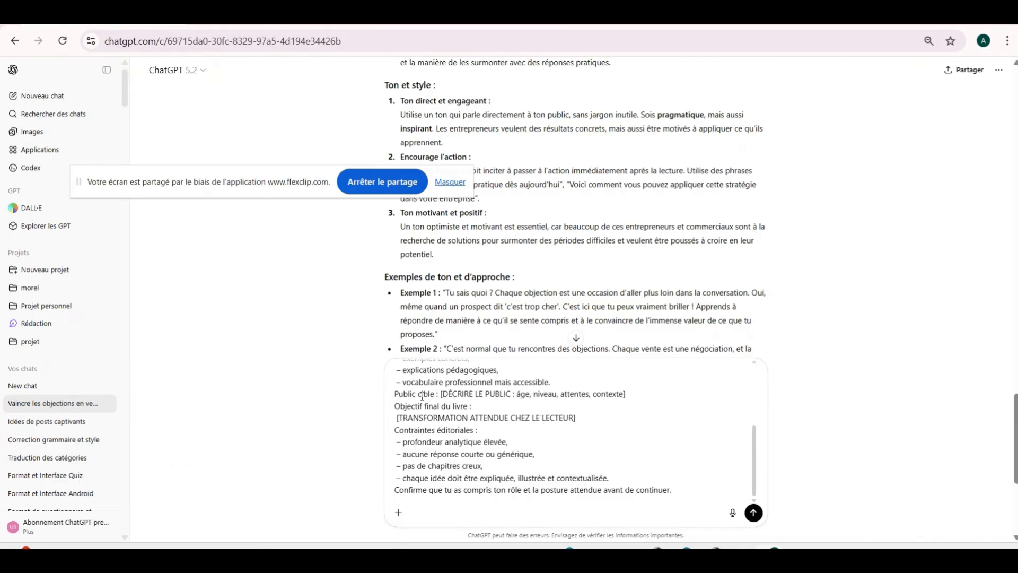
- Copy the proposed theme "Comment Transformer Chaque Objection en Opportunité de Vente : Stratégies Pratiques pour Convaincre Vos Prospects et Augmenter Votre Taux de Conversion" from the first response
scroll(553, 412, "up", 5)
scroll(575, 227, "down", 10)
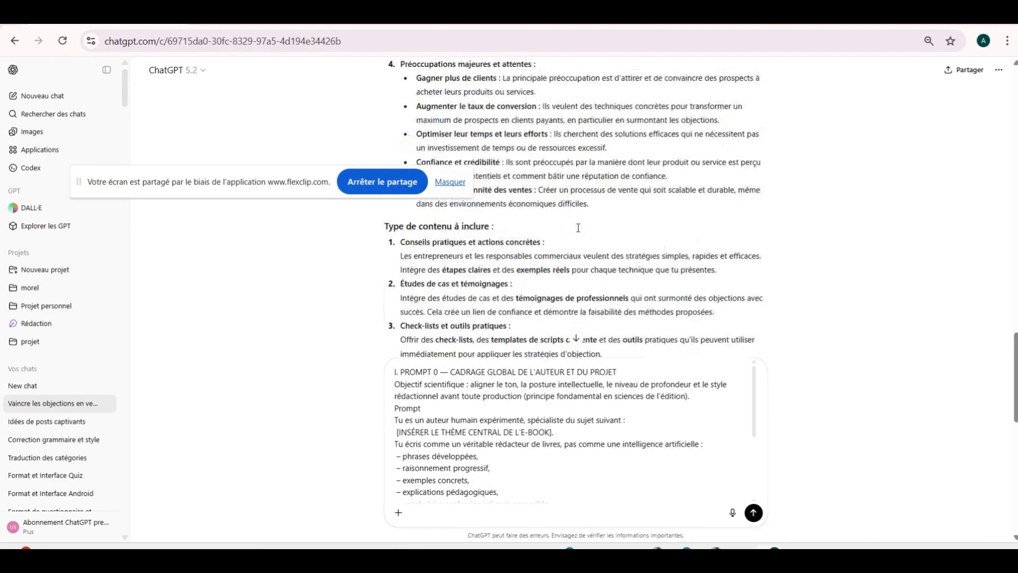
scroll(574, 225, "up", 11)
scroll(574, 224, "down", 4)
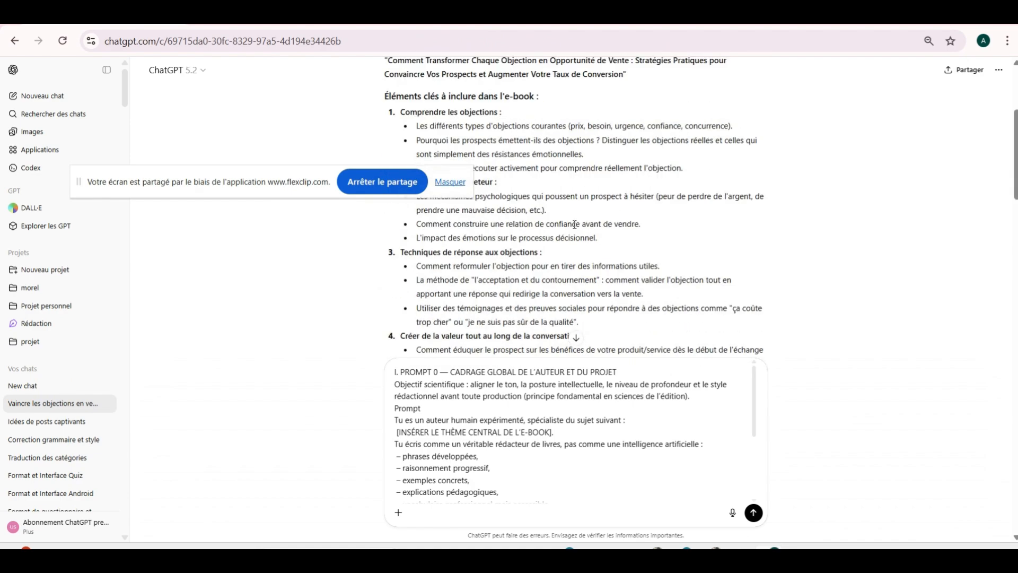
scroll(573, 224, "up", 4)
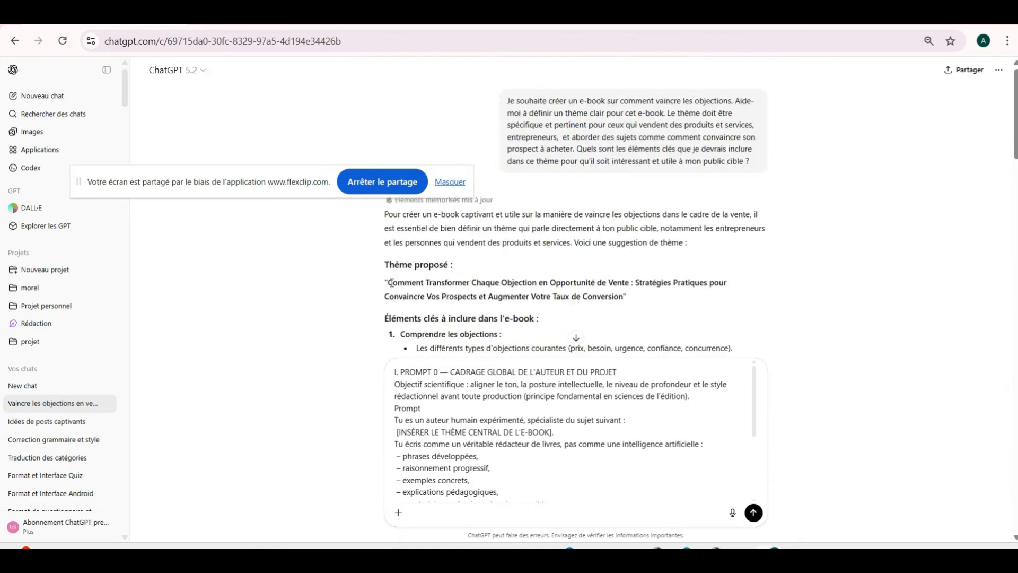
left_click_drag(388, 283, 630, 300)
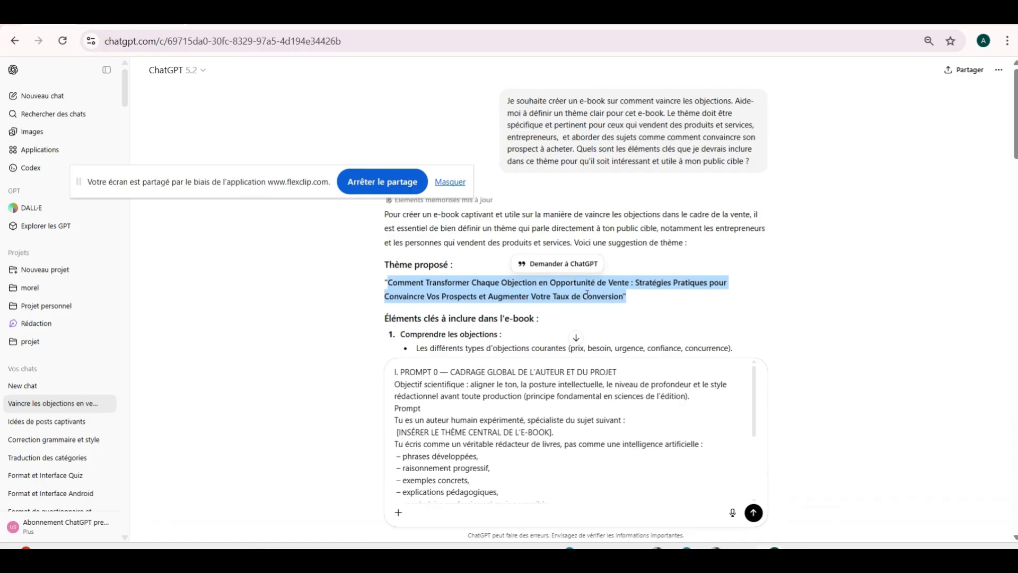
right_click(587, 297)
left_click(612, 313)
- Replace the placeholder [INSÉRER LE THÈME CENTRAL DE L'E-BOOK] in the message draft with the copied theme
left_click(393, 432)
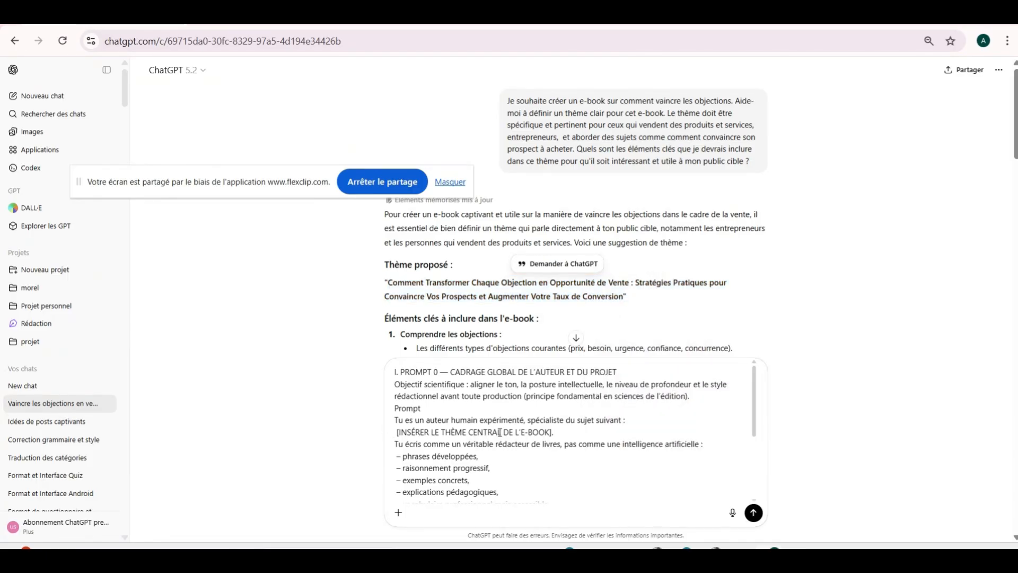
left_click_drag(397, 432, 553, 435)
right_click(531, 433)
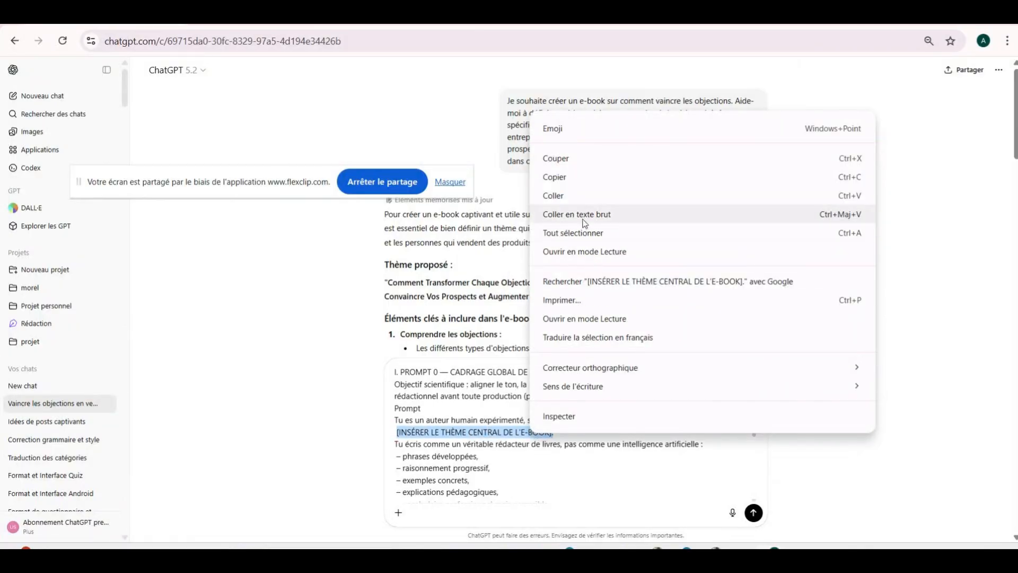
left_click(590, 198)
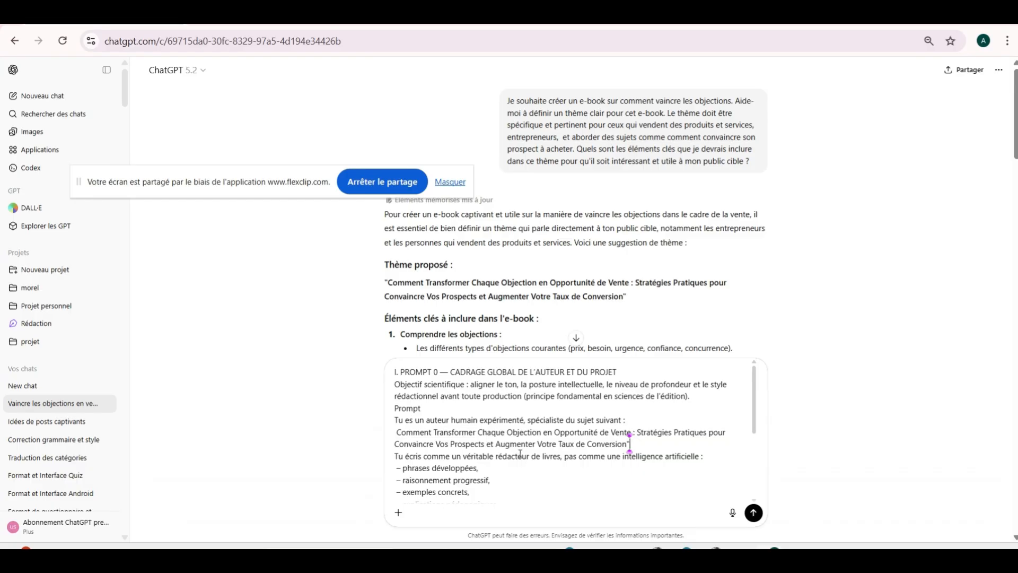
scroll(520, 453, "down", 2)
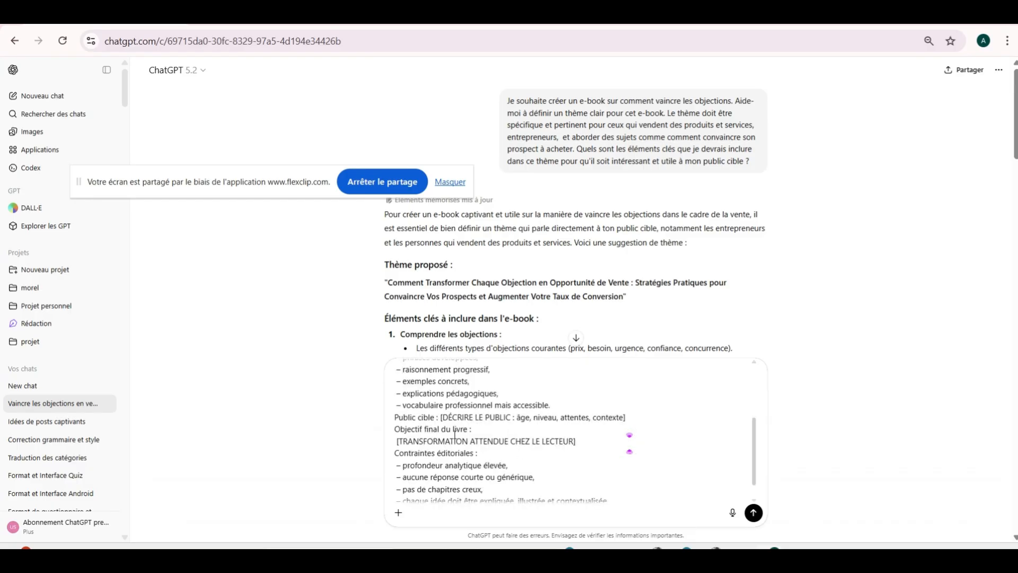
scroll(588, 200, "down", 10)
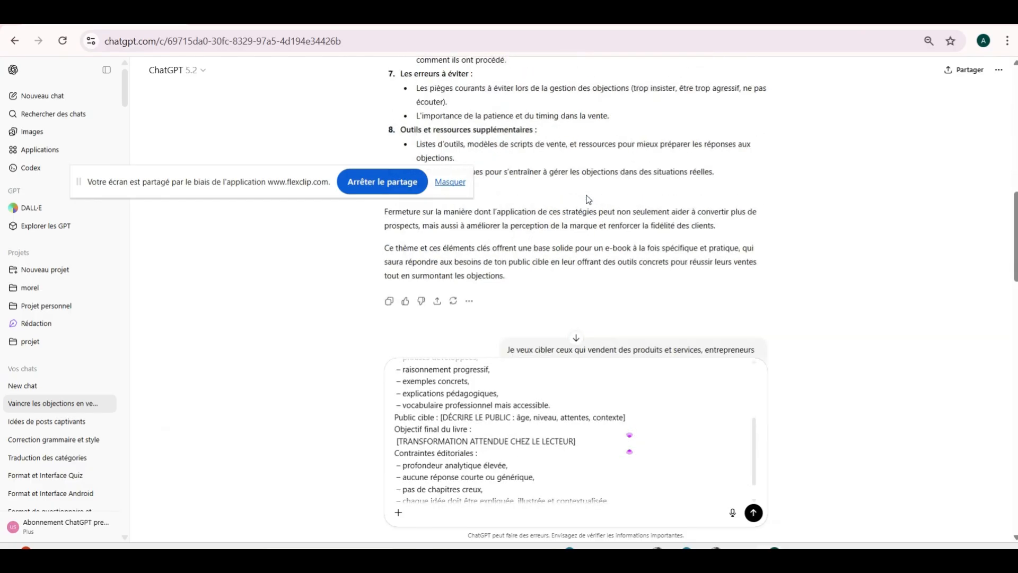
scroll(587, 200, "down", 15)
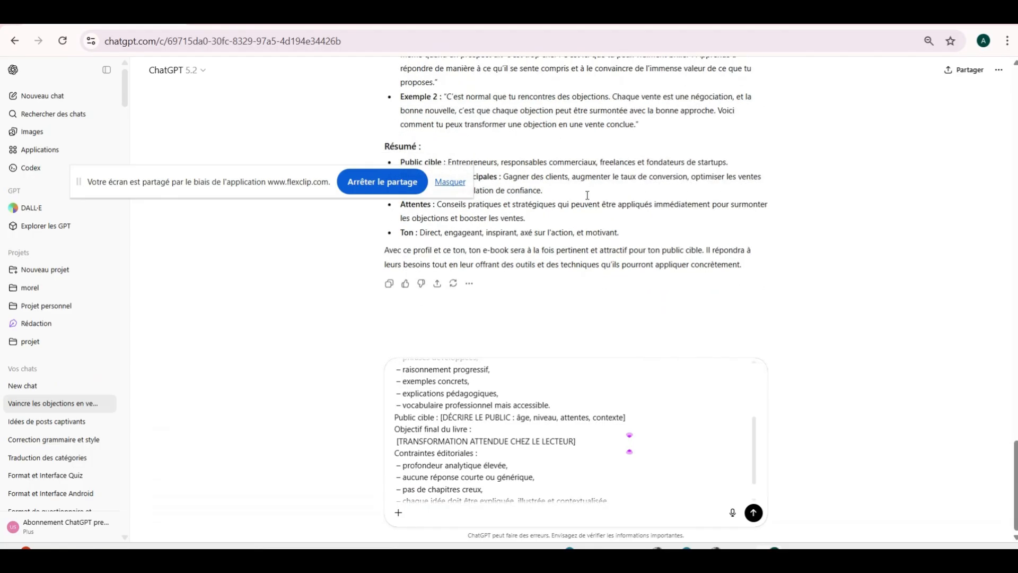
scroll(588, 196, "up", 2)
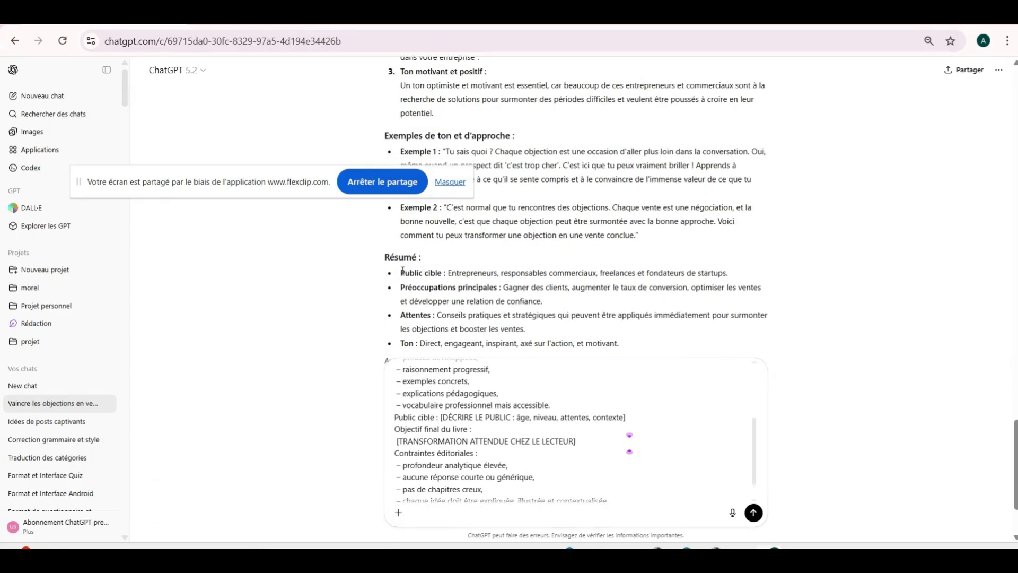
left_click_drag(401, 271, 816, 357)
right_click(520, 305)
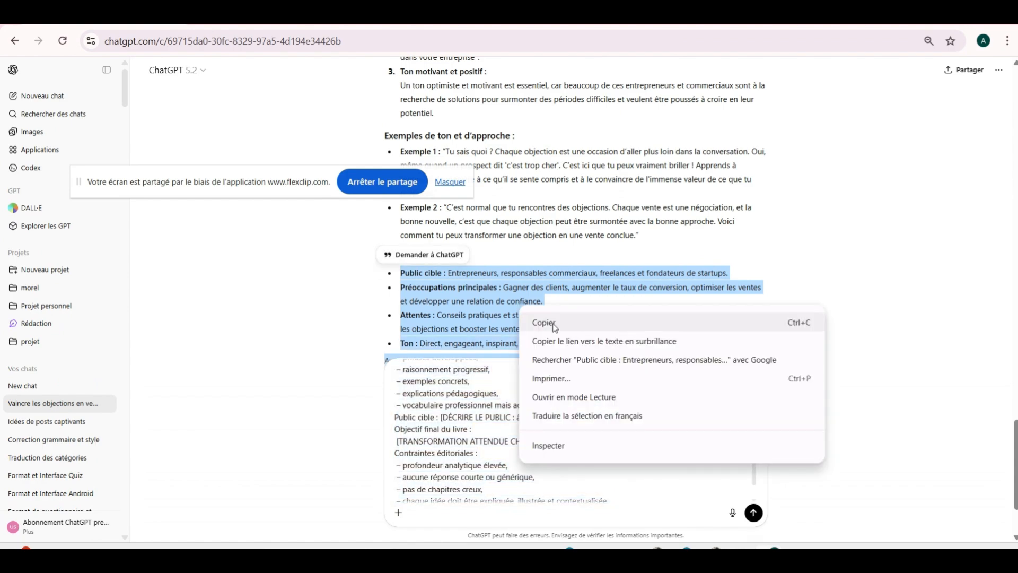
left_click(554, 323)
scroll(551, 323, "down", 2)
left_click(626, 326)
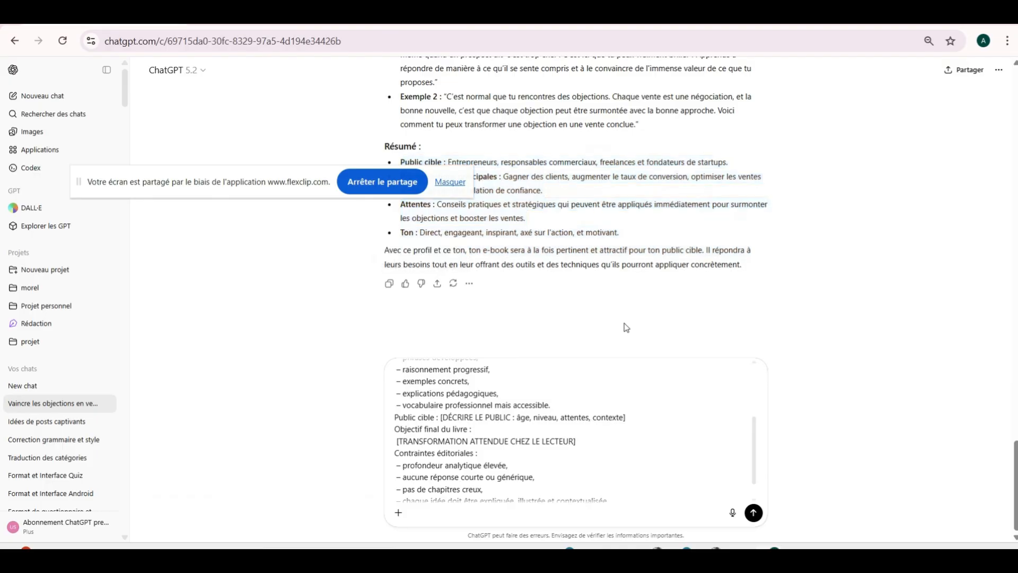
- Copy the four Résumé bullets, from Public cible to Ton, and paste them over the [DÉCRIRE LE PUBLIC : âge, niveau, attentes, contexte] placeholder
scroll(580, 297, "up", 2)
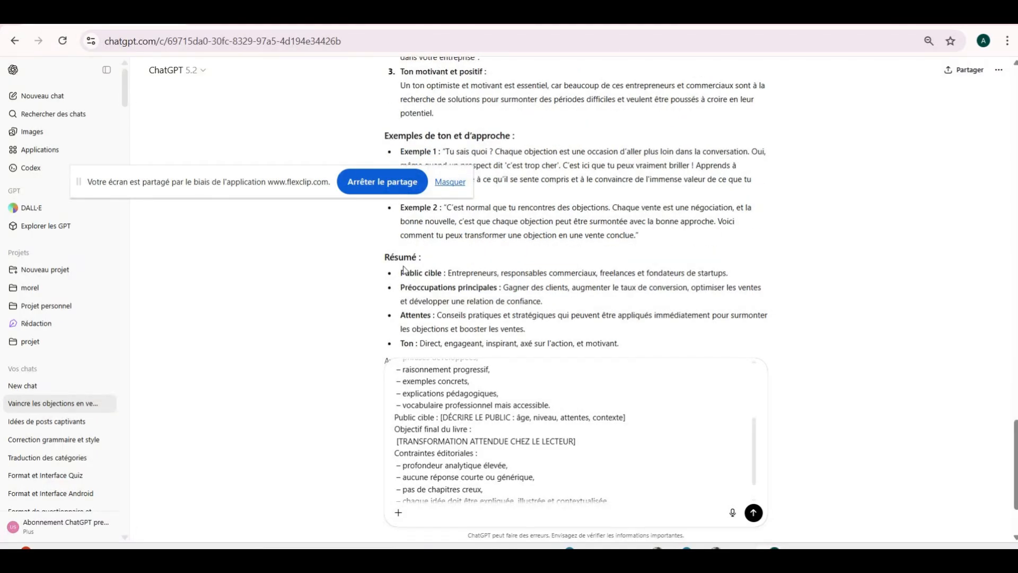
left_click_drag(403, 273, 633, 349)
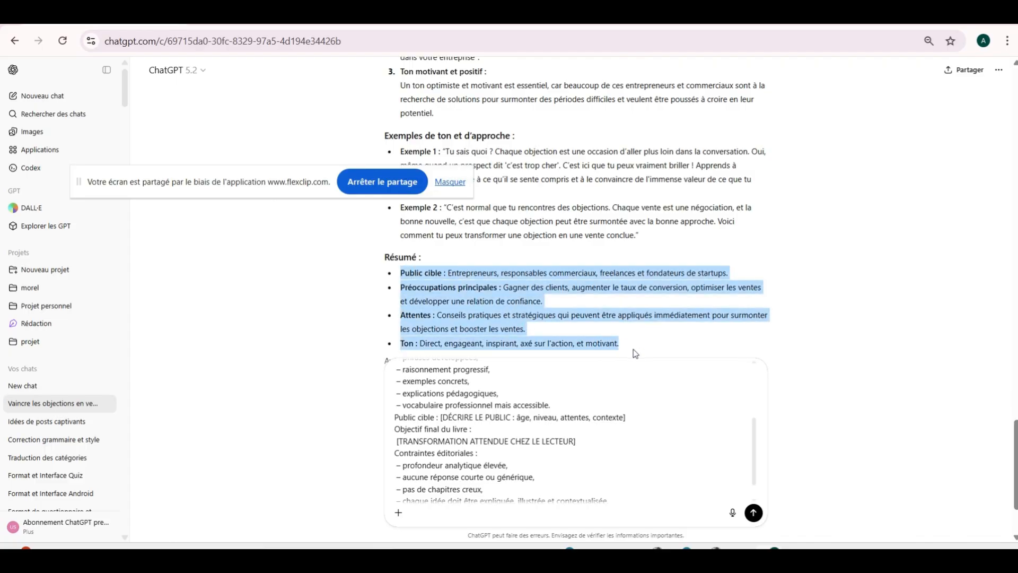
right_click(486, 322)
left_click(509, 338)
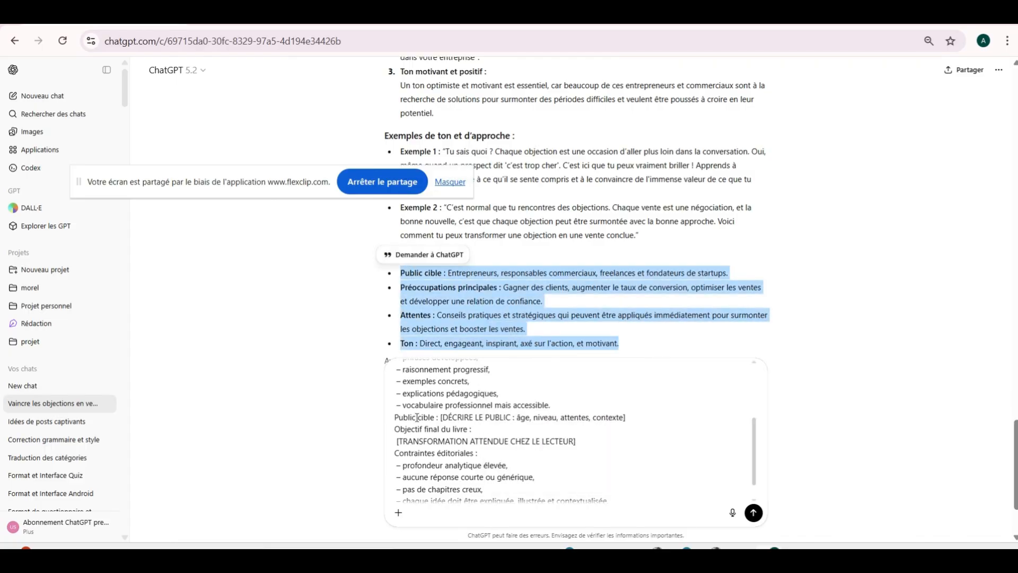
left_click_drag(442, 418, 627, 419)
right_click(599, 420)
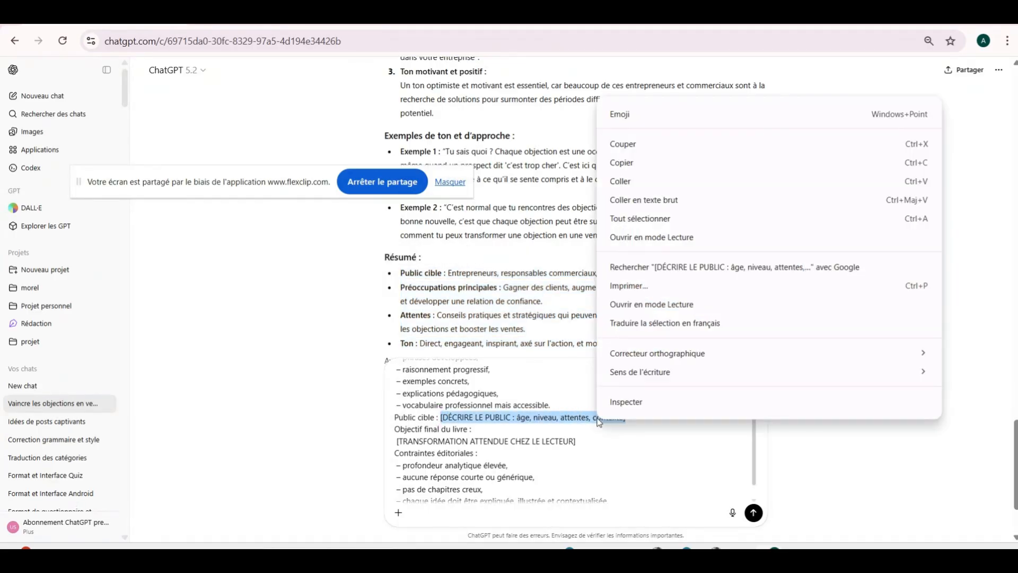
left_click(641, 183)
- Replace the placeholder [TRANSFORMATION ATTENDUE CHEZ LE LECTEUR] with "apport de valeur et de solution à son problème" and send the prompt
scroll(572, 429, "down", 2)
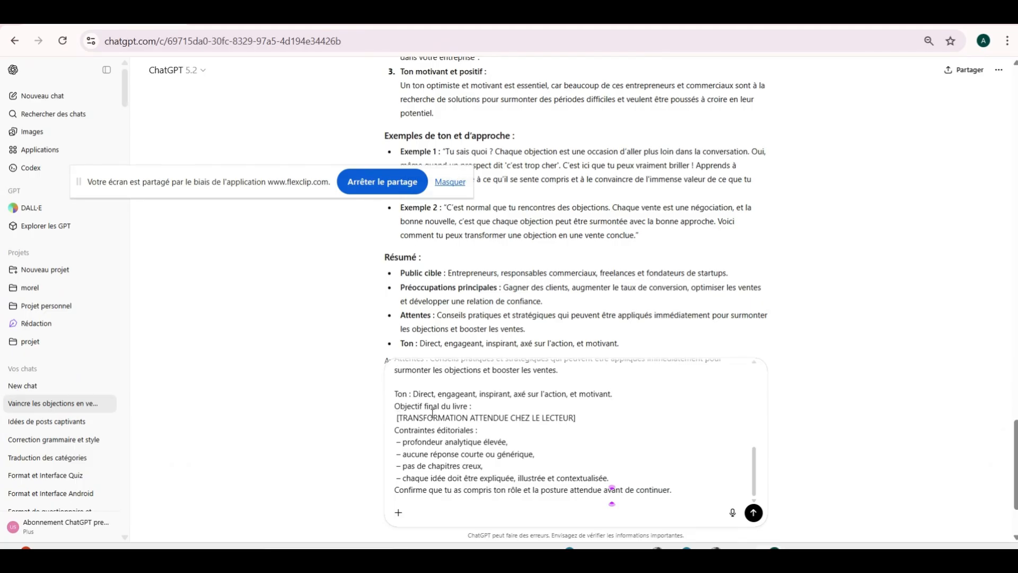
left_click_drag(397, 419, 592, 418)
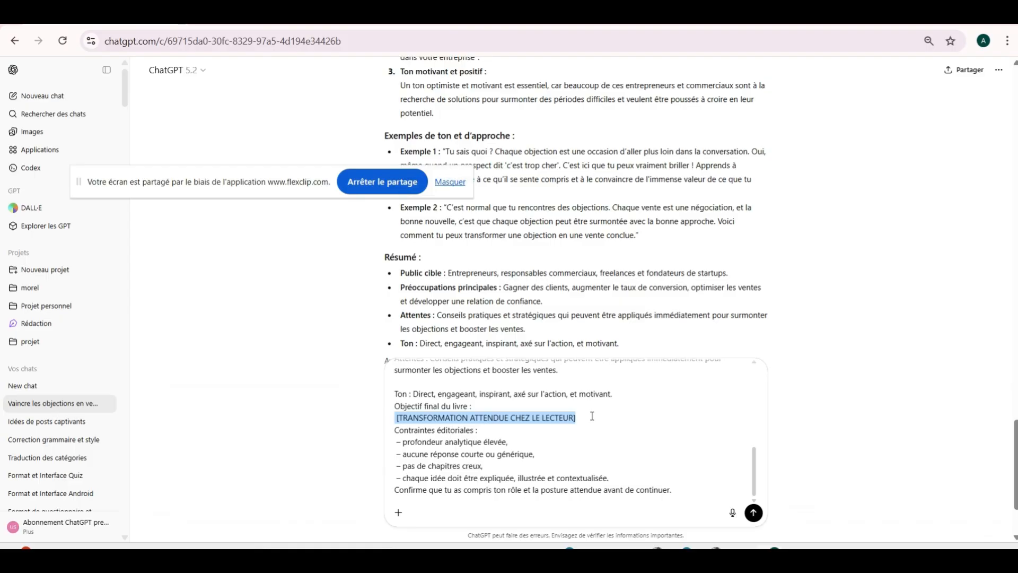
type("apport de va")
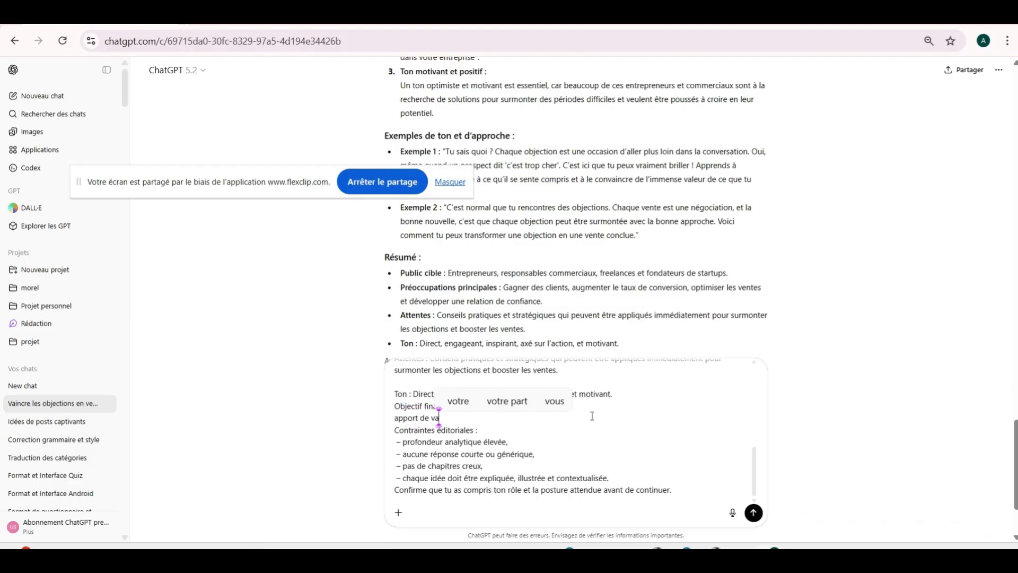
type("leur et de ")
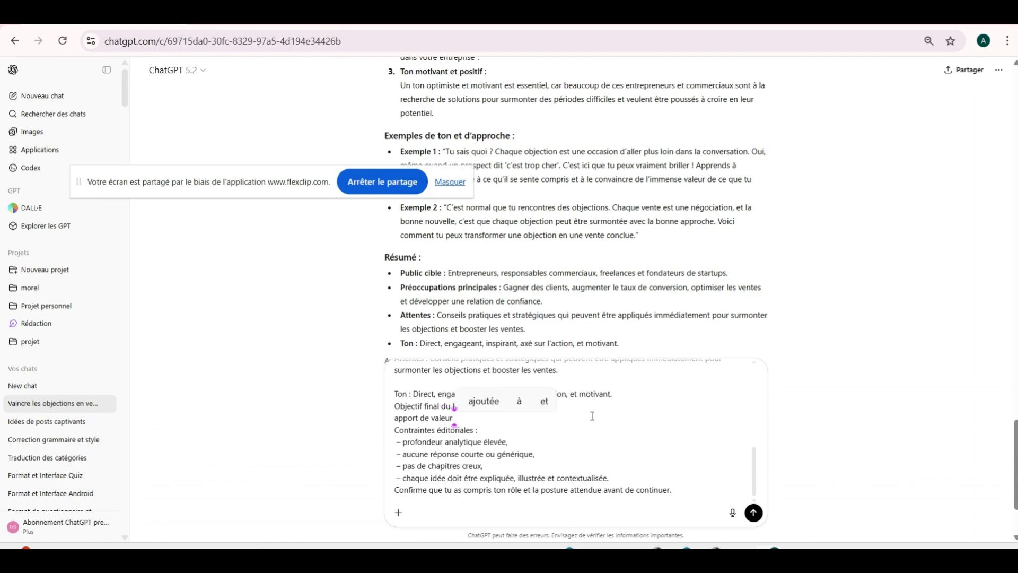
type("so")
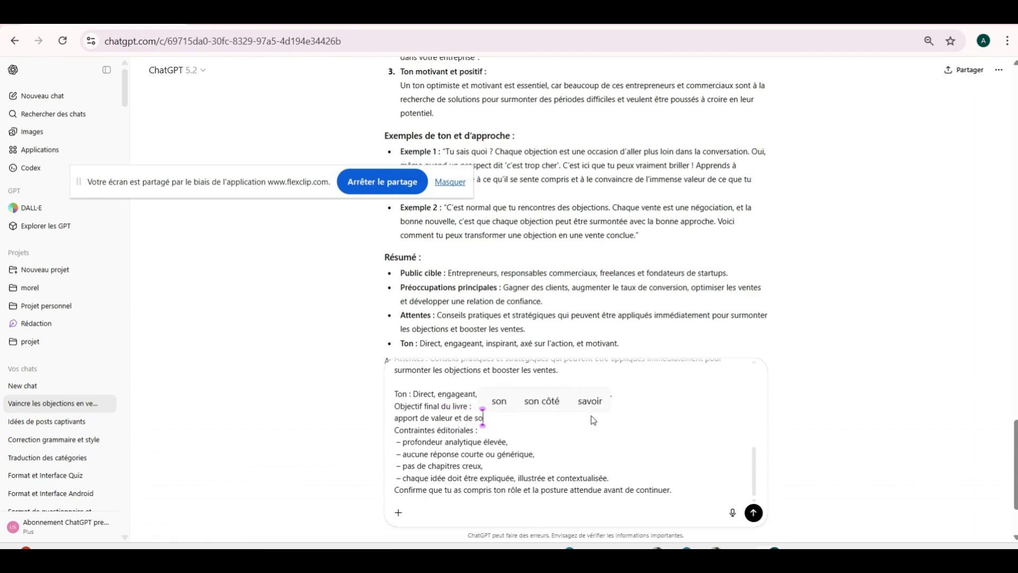
type("lution")
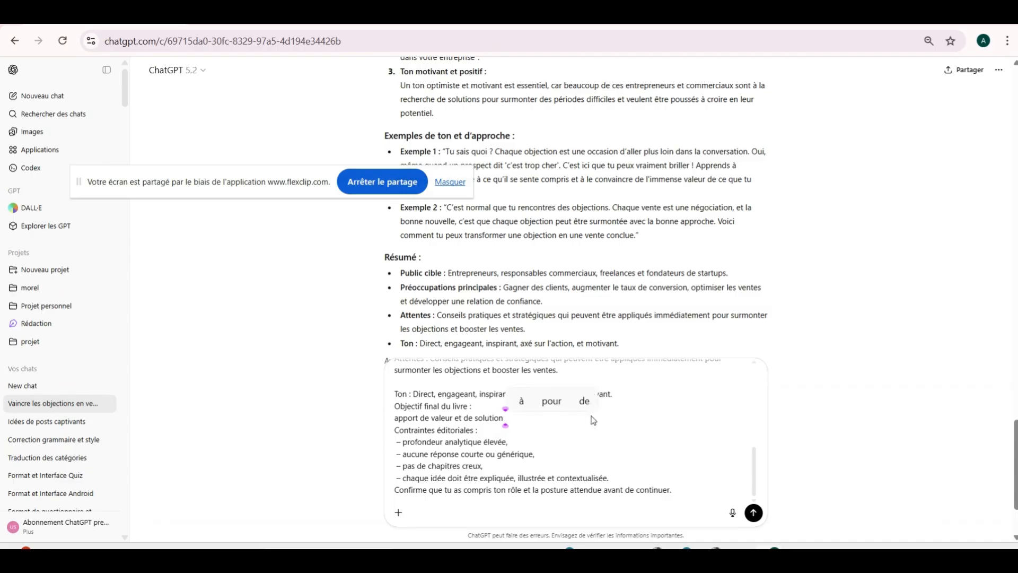
type(" à son")
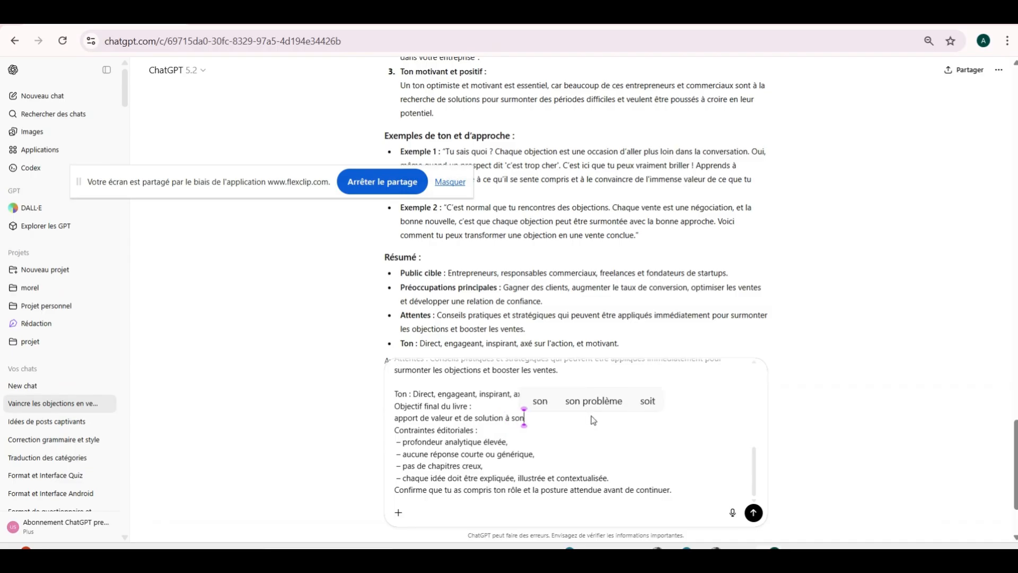
type(" problème")
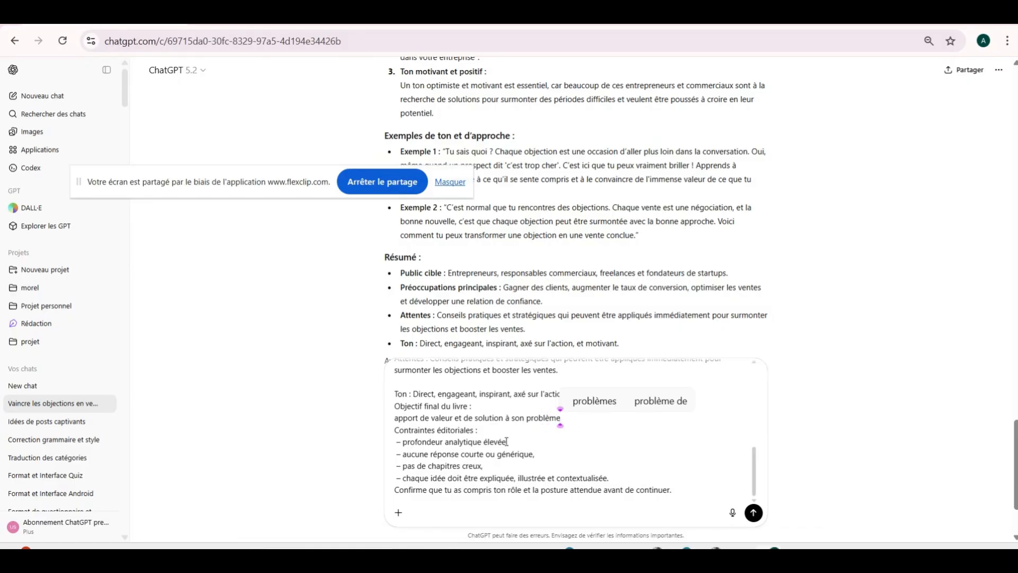
scroll(502, 428, "down", 2)
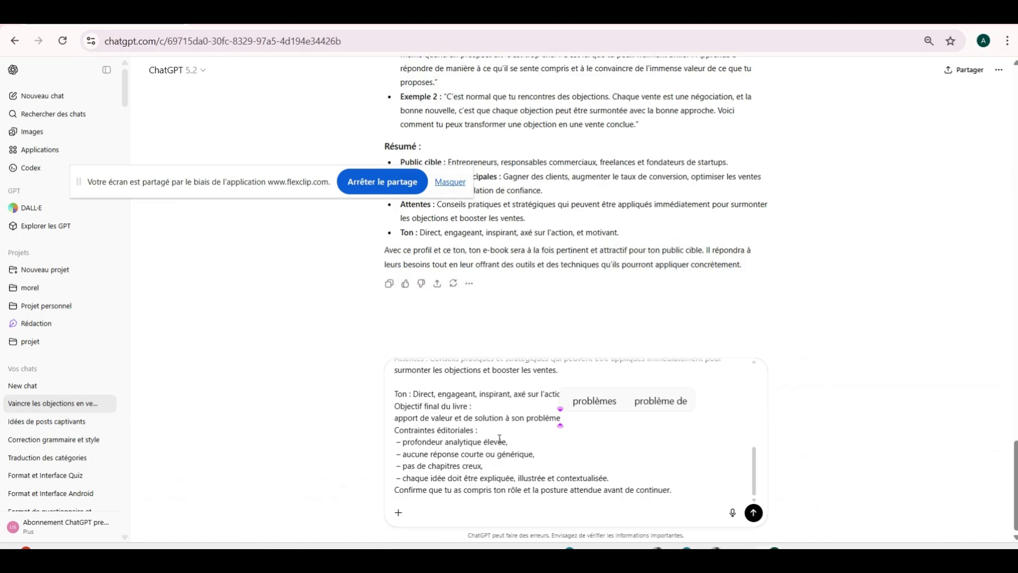
left_click(753, 512)
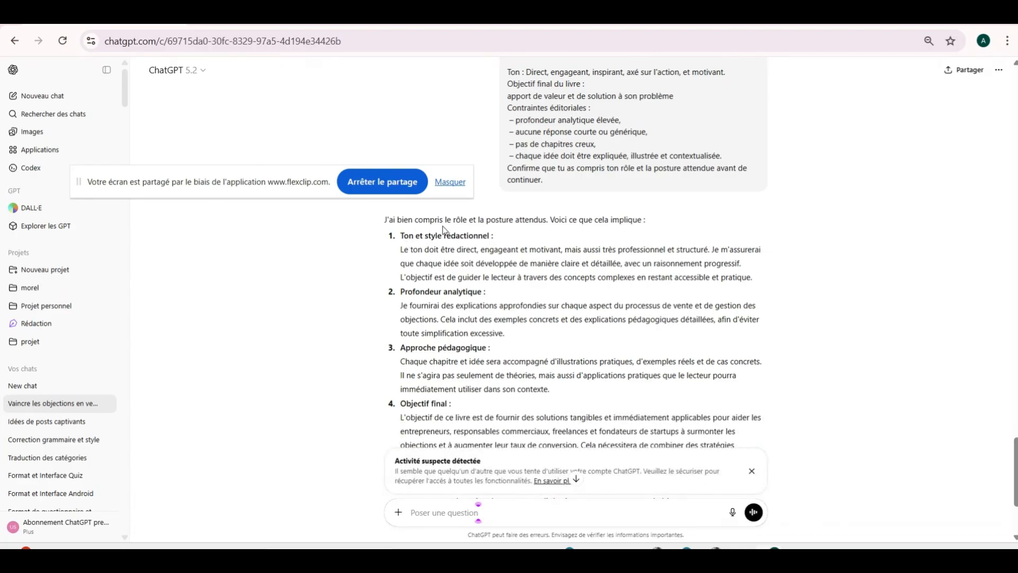
- Dismiss the suspicious-activity notice and read through the response to PROMPT 0
left_click(751, 471)
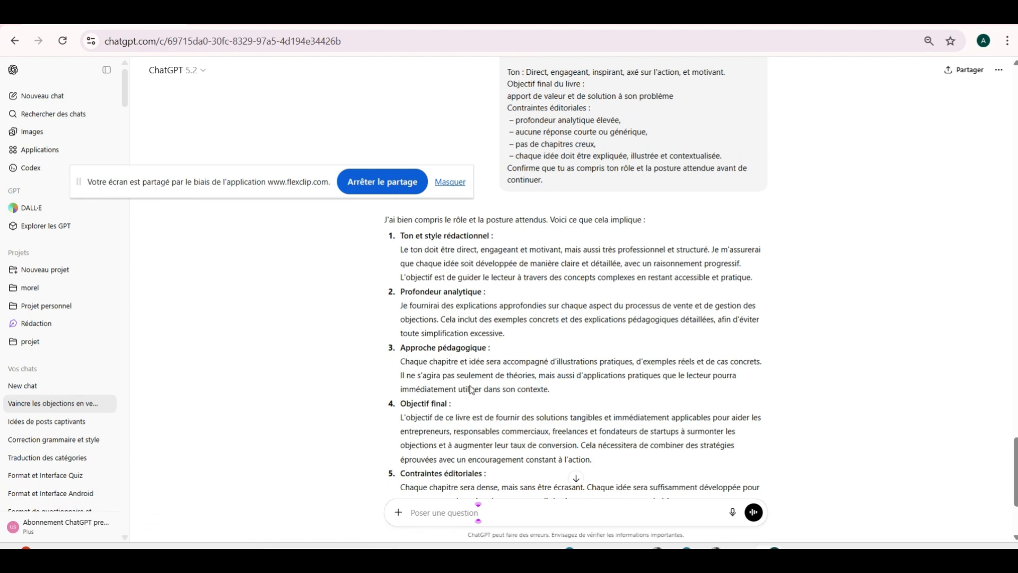
scroll(435, 417, "down", 3)
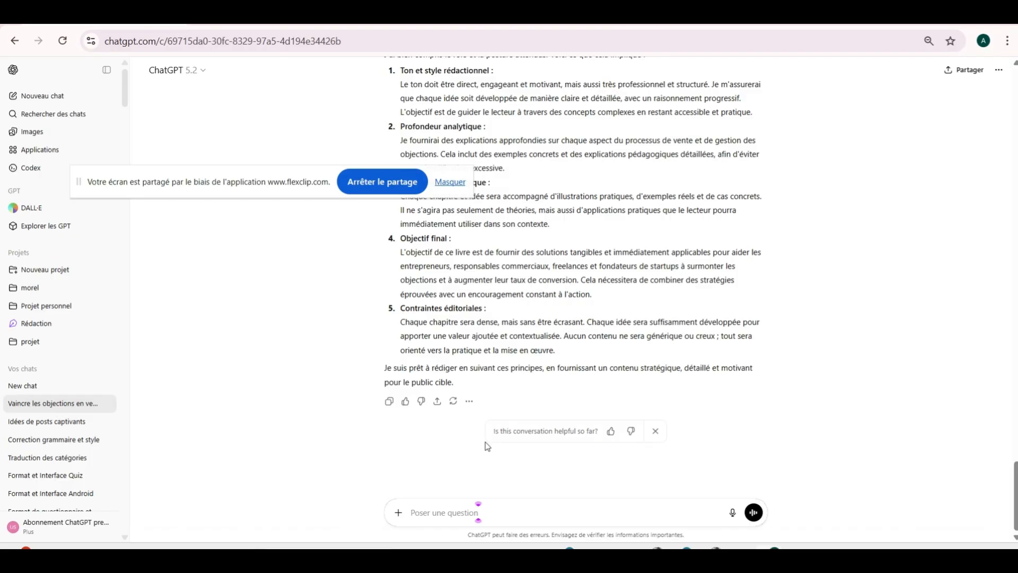
scroll(486, 446, "up", 7)
scroll(487, 446, "down", 7)
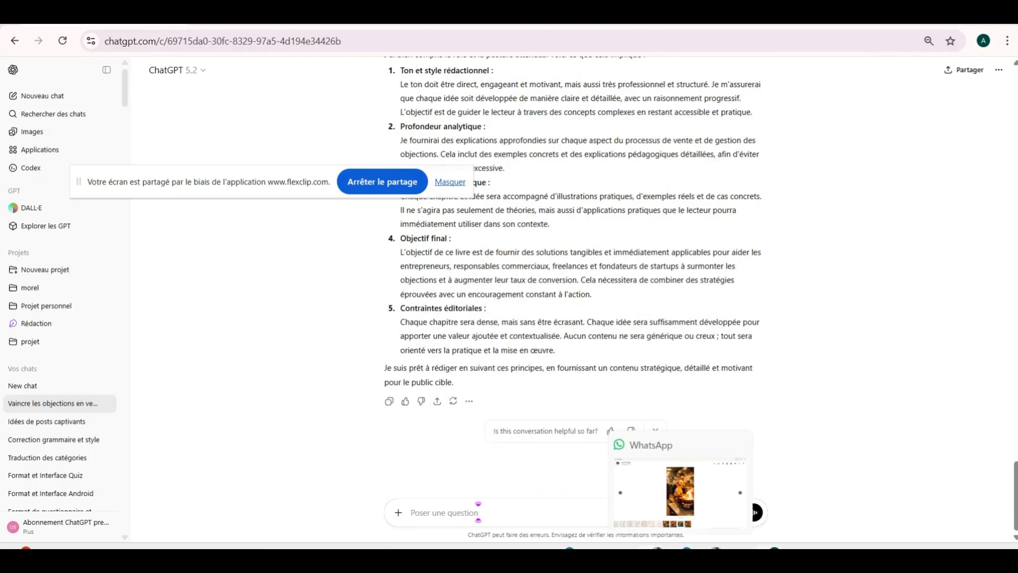
- Switch to the Google Docs prompt document and copy the section "PROMPT 1 — CLARIFICATION ET MATURATION DE L'IDÉE CENTRALE" through "ouvrage de fond."
mouse_move(657, 549)
left_click(518, 445)
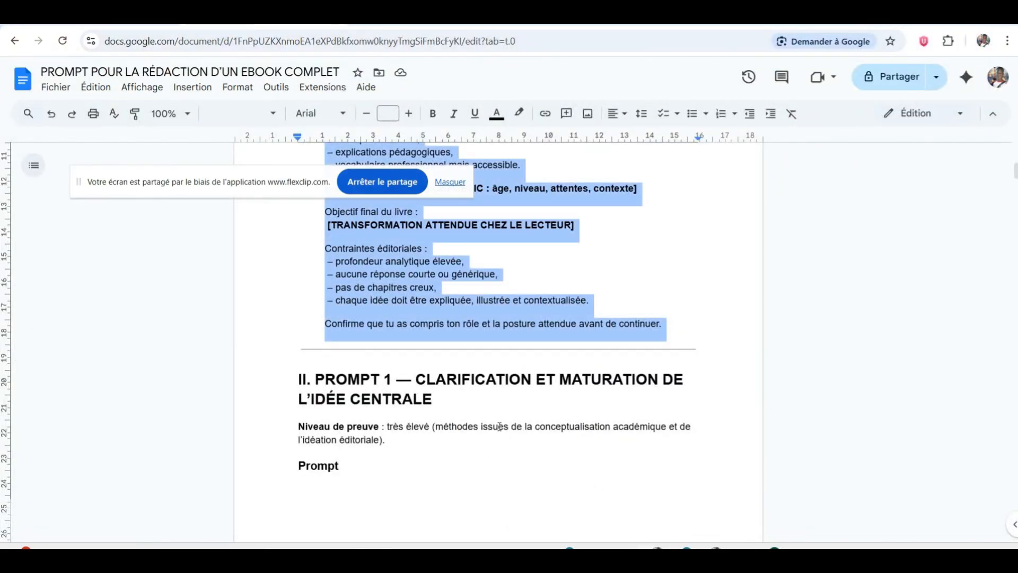
scroll(509, 435, "down", 2)
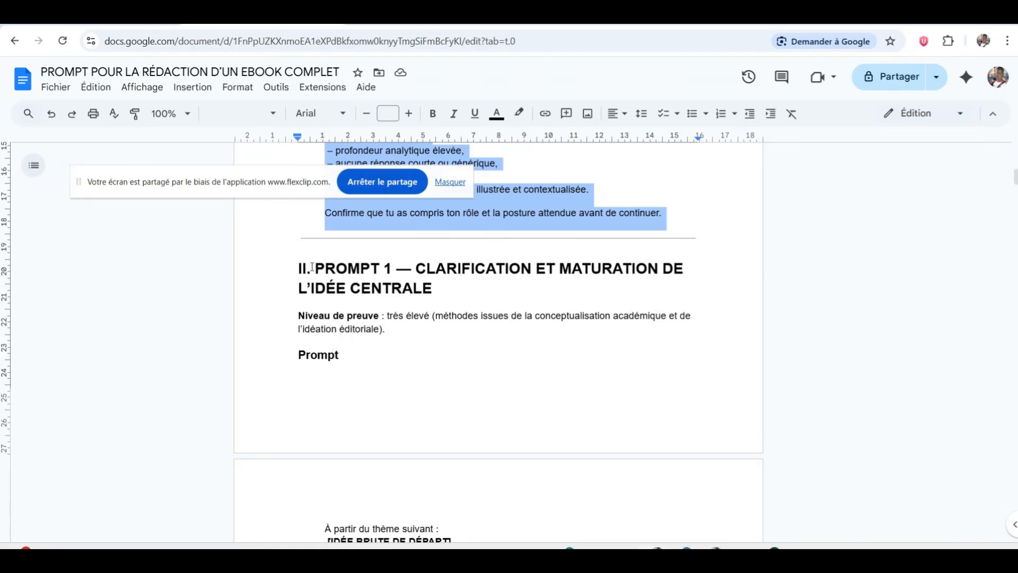
left_click_drag(312, 267, 564, 282)
right_click(529, 256)
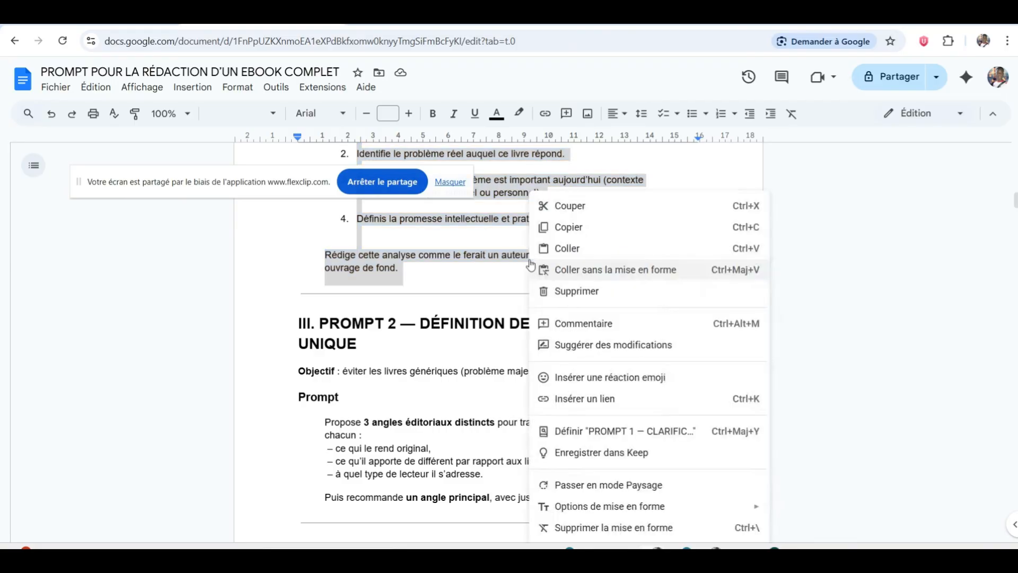
left_click(557, 229)
- Return to the ChatGPT conversation, paste the PROMPT 1 section into the message box and review its text and the [IDÉE BRUTE DE DÉPART] placeholder
left_click(768, 548)
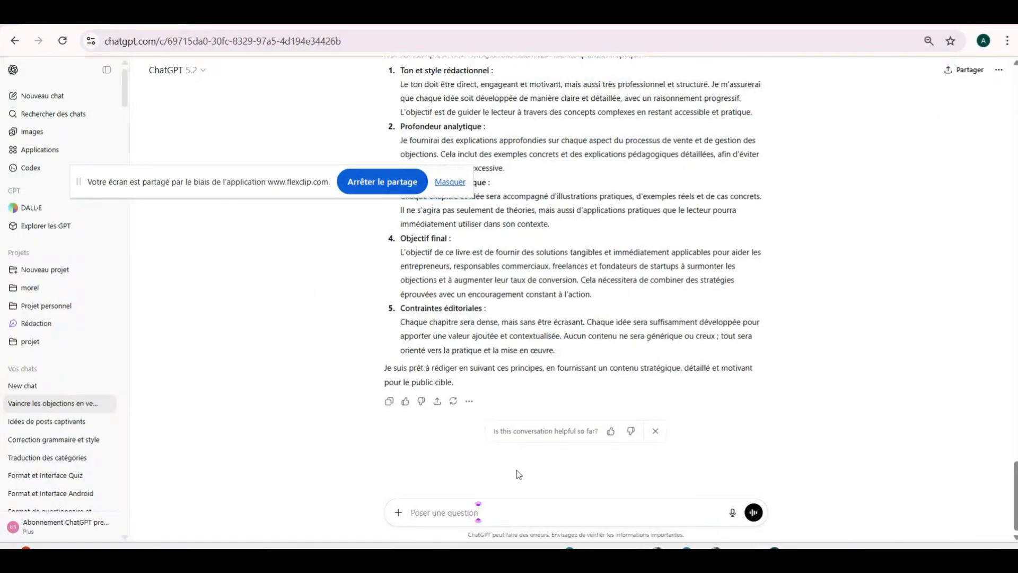
right_click(431, 512)
left_click(472, 364)
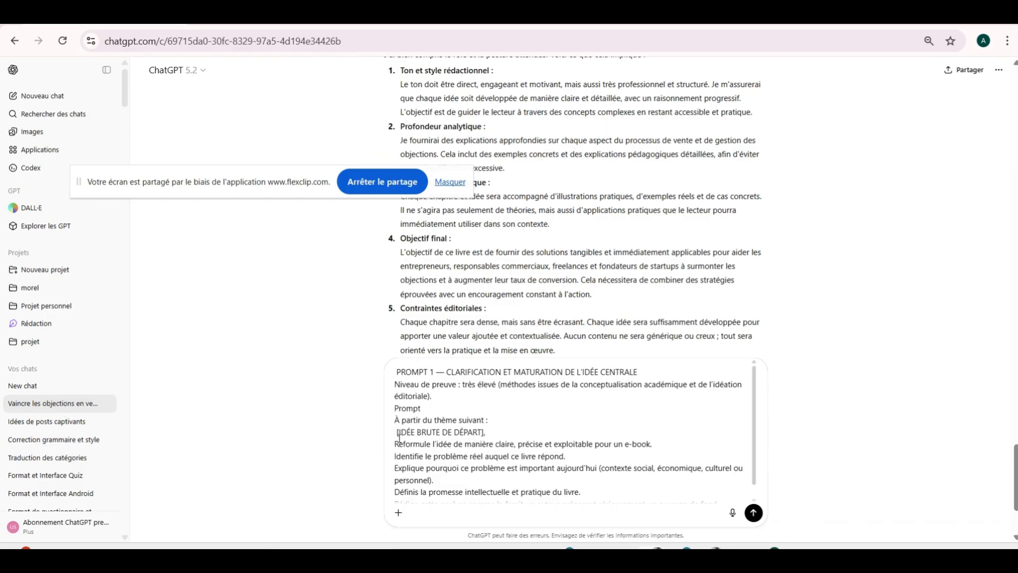
scroll(483, 455, "down", 3)
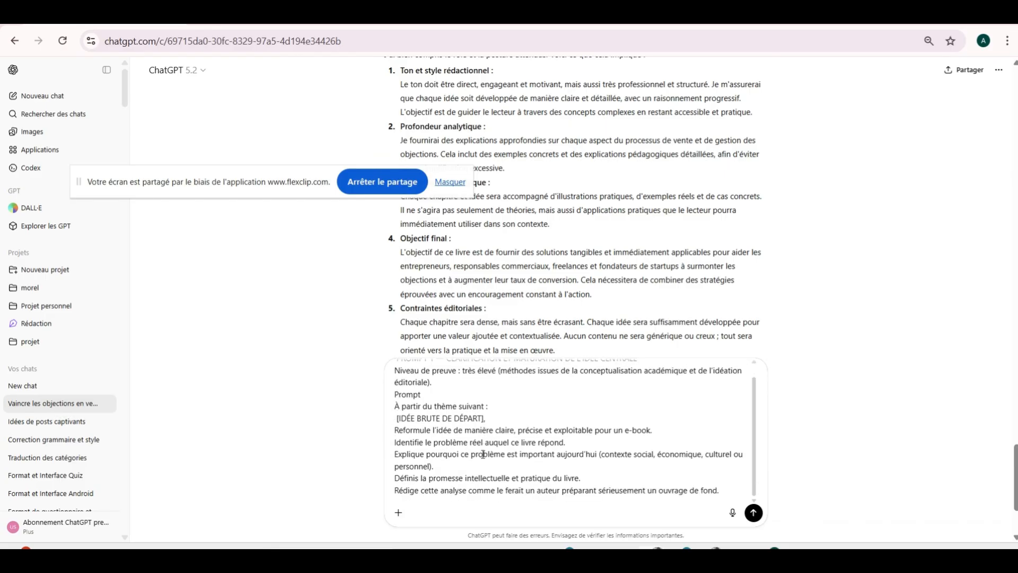
scroll(483, 455, "up", 3)
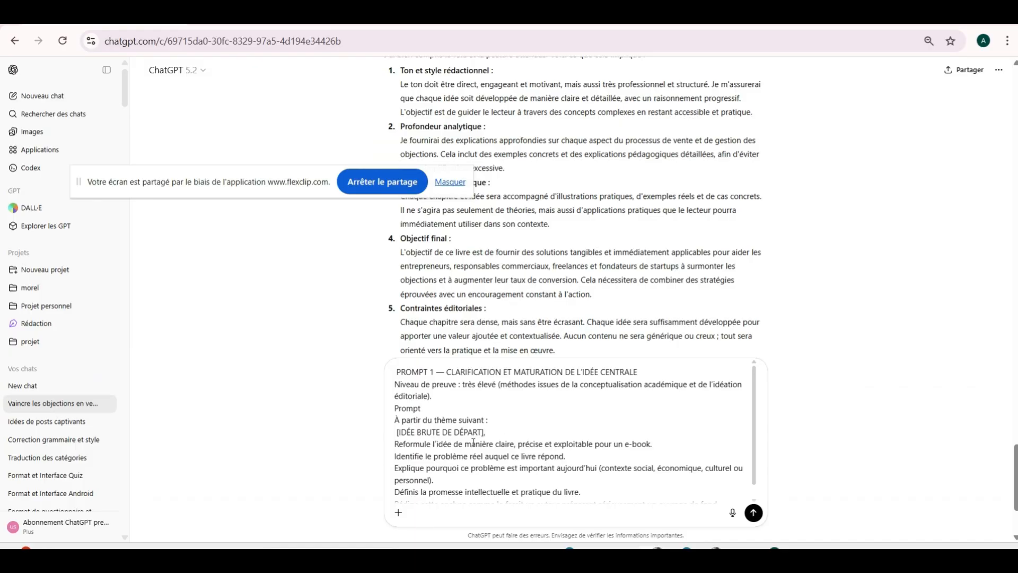
scroll(485, 447, "down", 3)
scroll(484, 447, "up", 1)
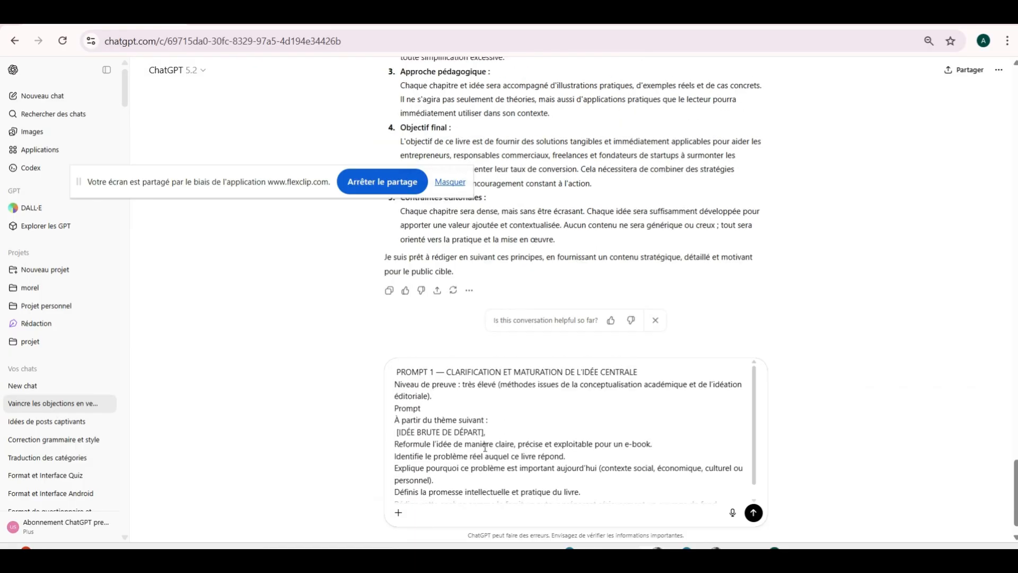
scroll(559, 254, "up", 10)
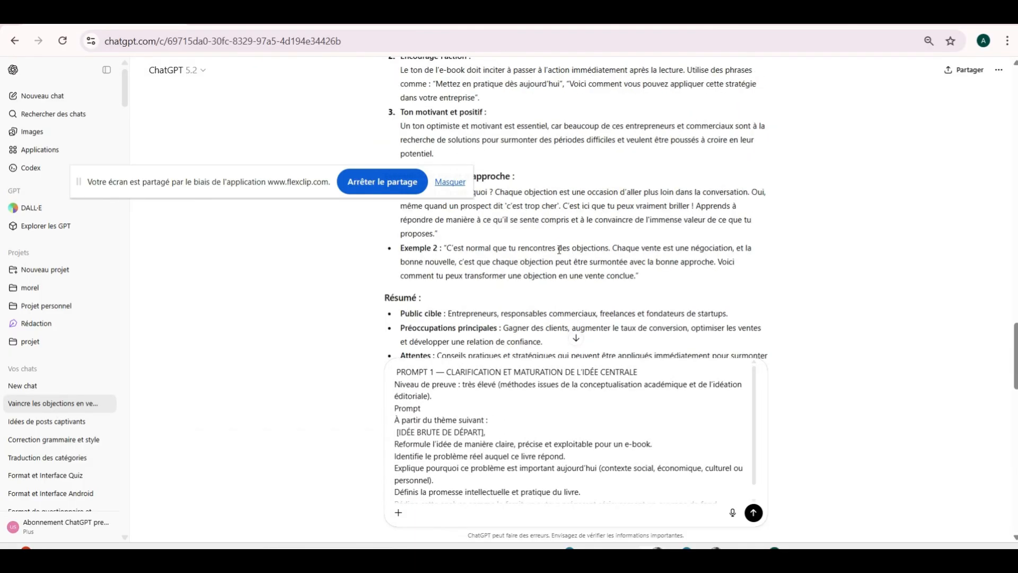
- Copy the theme title under "Thème proposé", from "Comment Transformer Chaque Objection" through "Taux de Conversion", in the conversation's first response
scroll(560, 253, "up", 15)
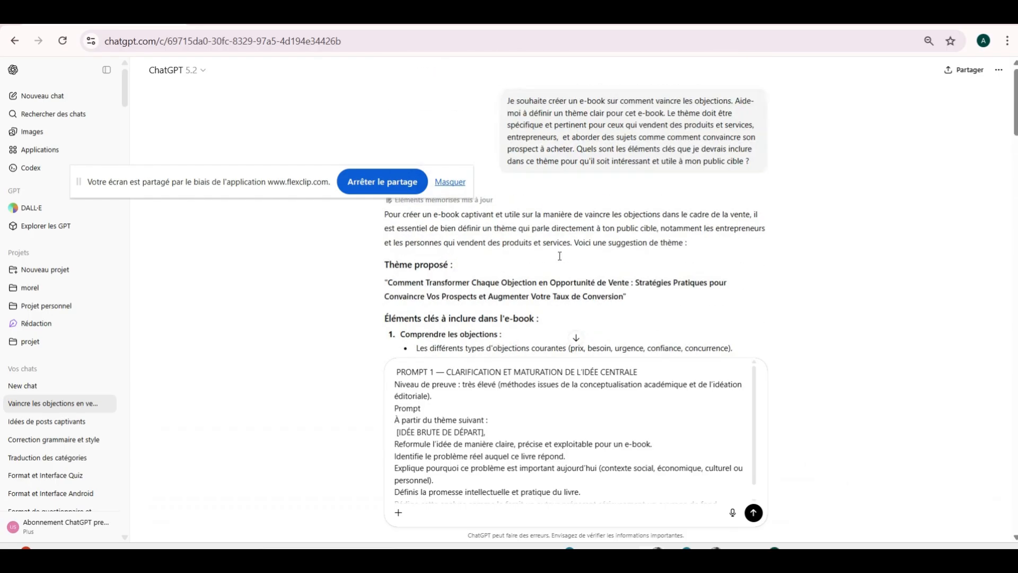
scroll(559, 256, "down", 2)
scroll(560, 256, "up", 2)
left_click_drag(388, 279, 627, 296)
right_click(577, 293)
left_click(589, 305)
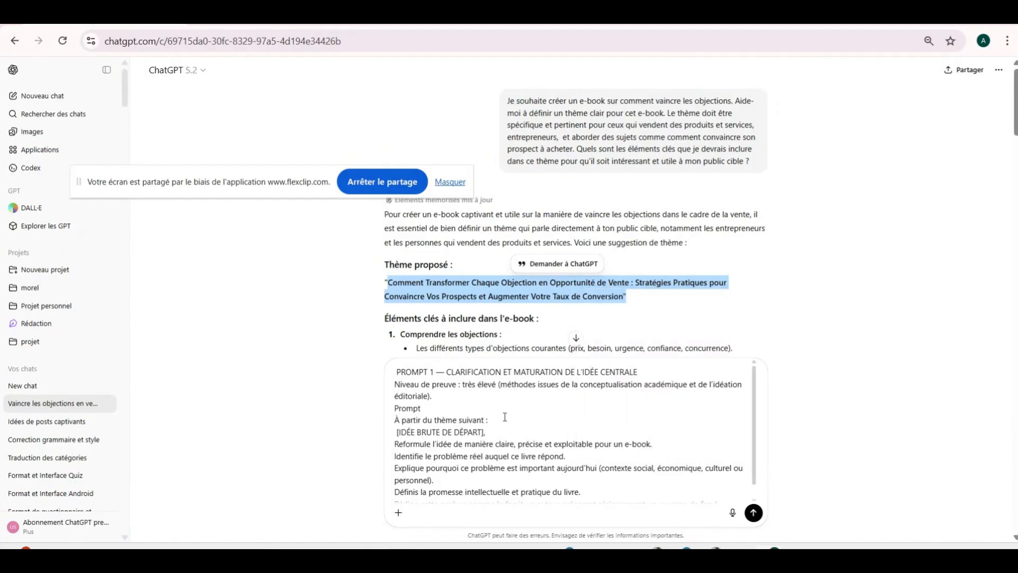
- Replace the placeholder [IDÉE BRUTE DE DÉPART] with the copied theme title, remove its trailing quotation mark and send the prompt
left_click_drag(396, 431, 487, 432)
right_click(481, 426)
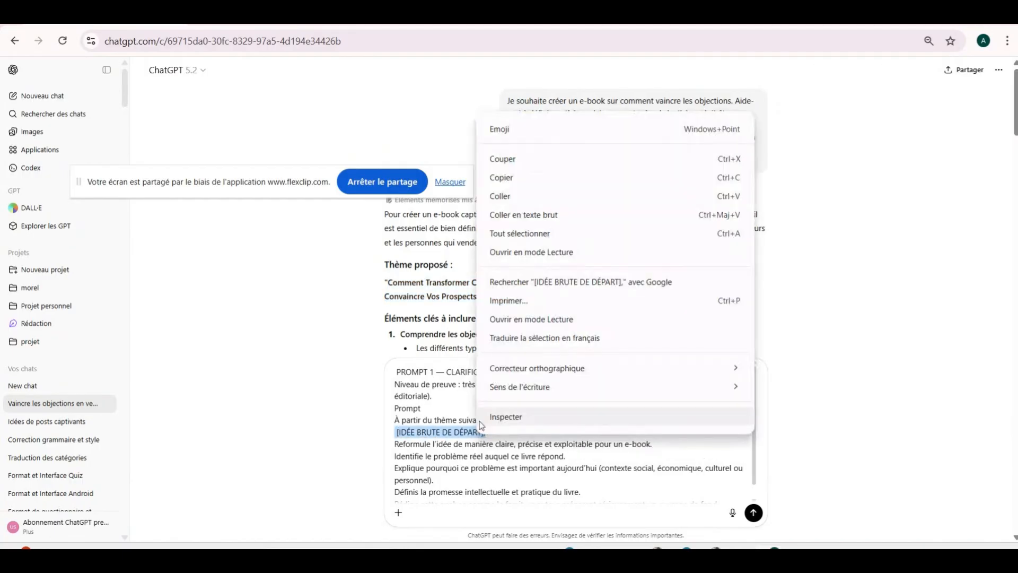
left_click(519, 195)
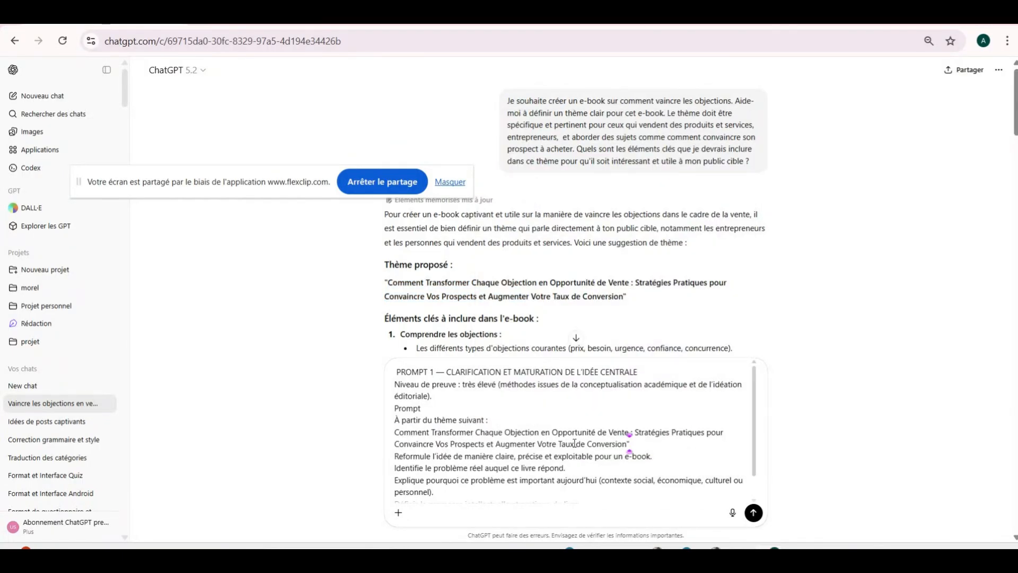
key("BackSpace")
scroll(548, 440, "down", 1)
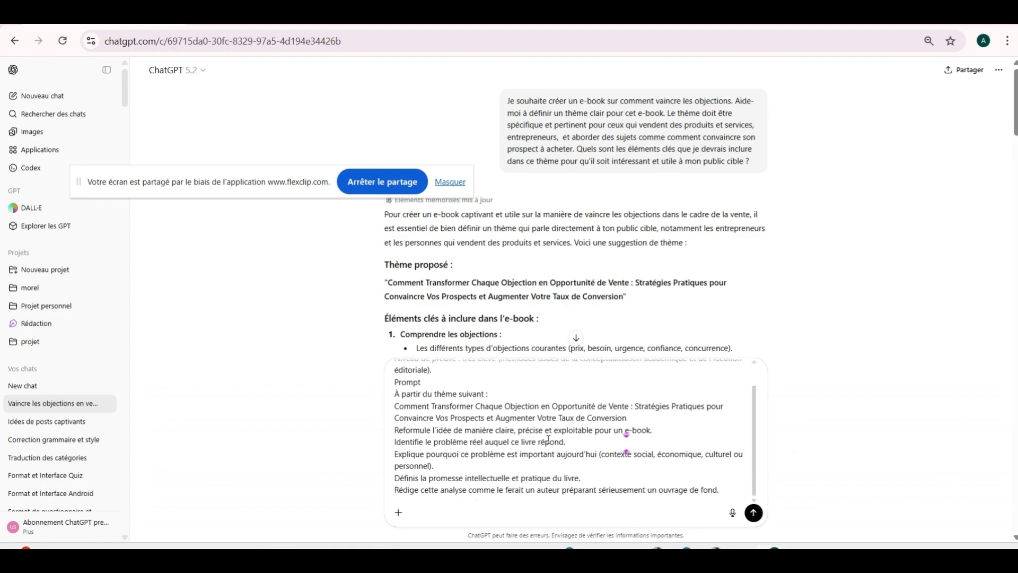
left_click(753, 512)
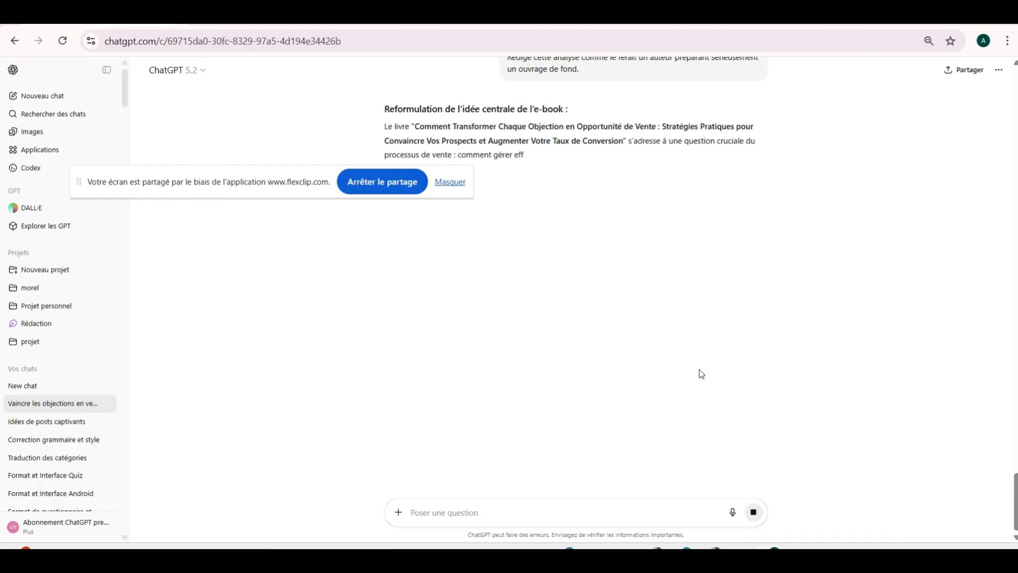
- Dismiss the suspicious-activity notice and read the response to PROMPT 1 from the reformulated idea through the conclusion
scroll(698, 369, "up", 2)
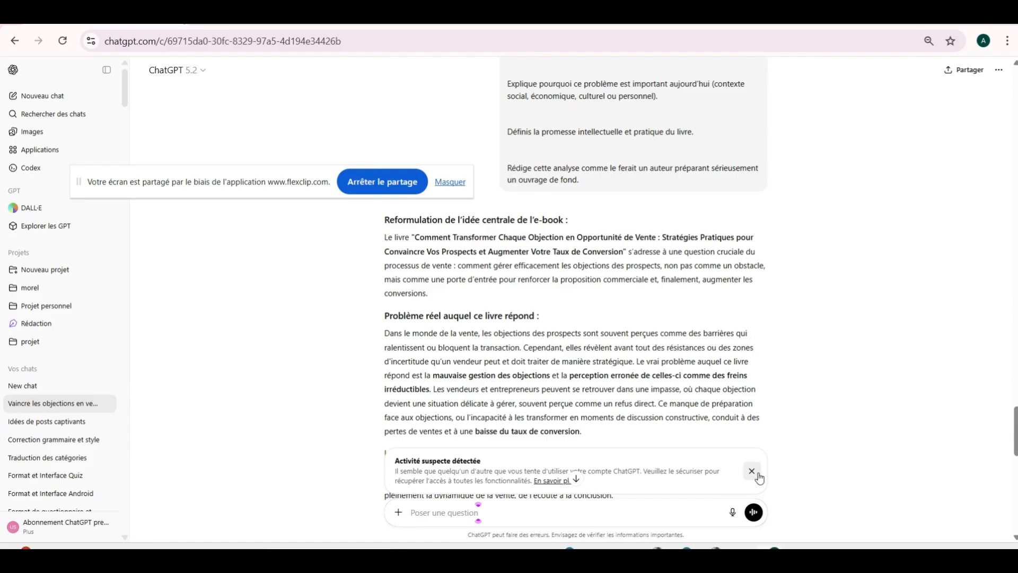
left_click(756, 477)
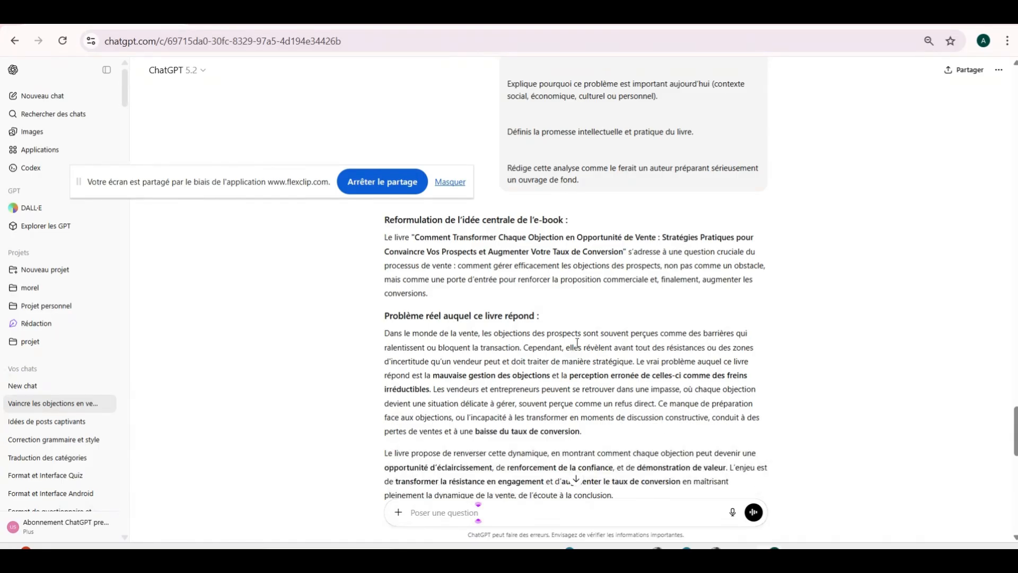
scroll(528, 364, "down", 4)
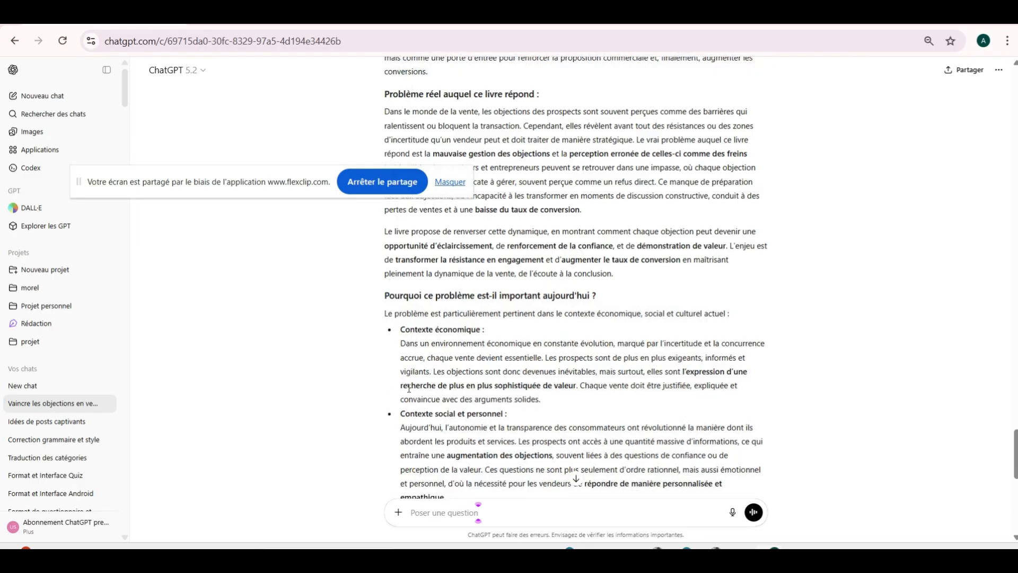
scroll(464, 424, "down", 2)
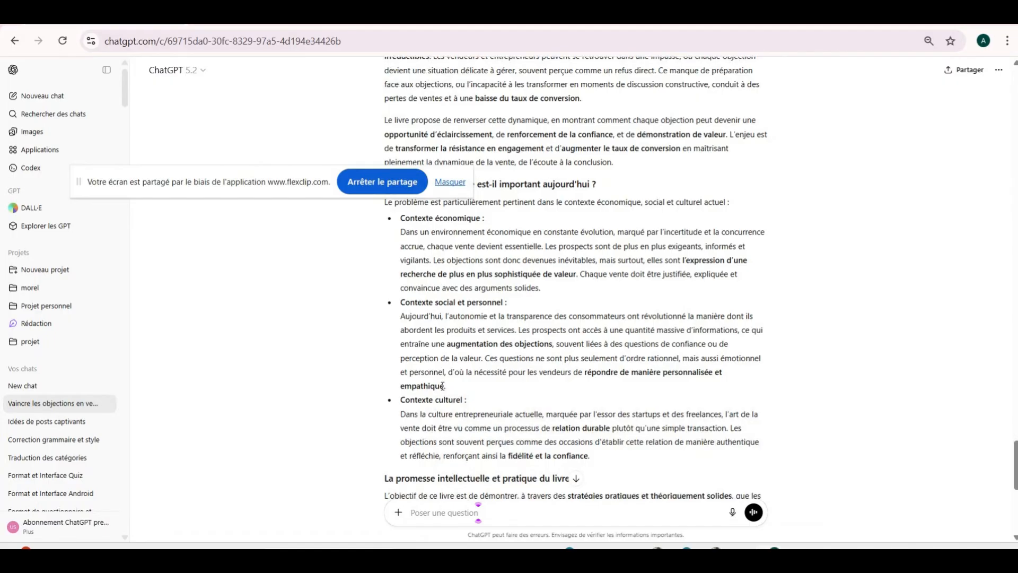
scroll(470, 407, "down", 4)
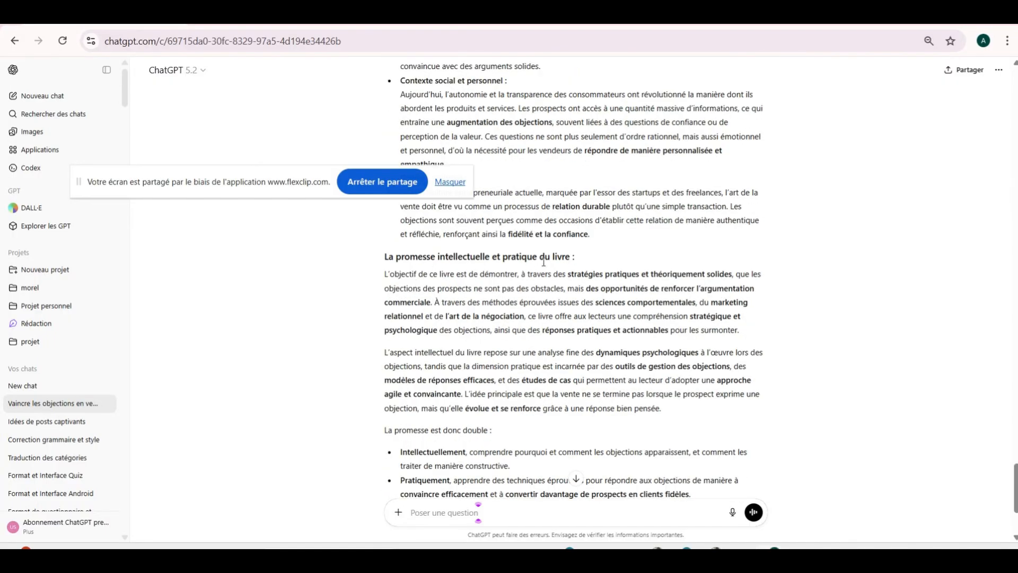
scroll(420, 420, "down", 3)
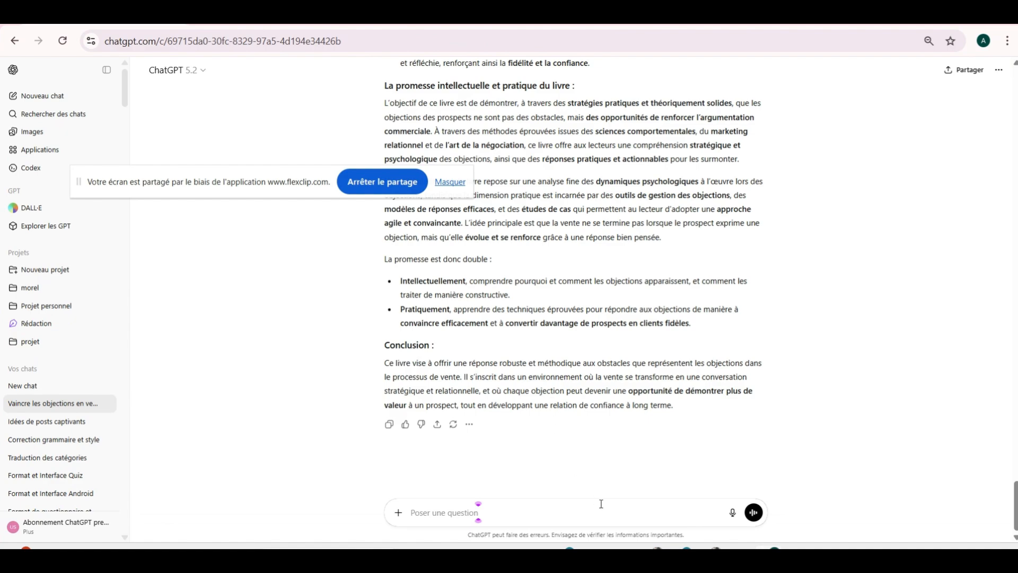
- Switch to the Google Docs prompt document and copy the section "III. PROMPT 2 — DÉFINITION DE L'ANGLE ÉDITORIAL UNIQUE" through "rationnelle et éditoriale."
mouse_move(658, 551)
left_click(579, 499)
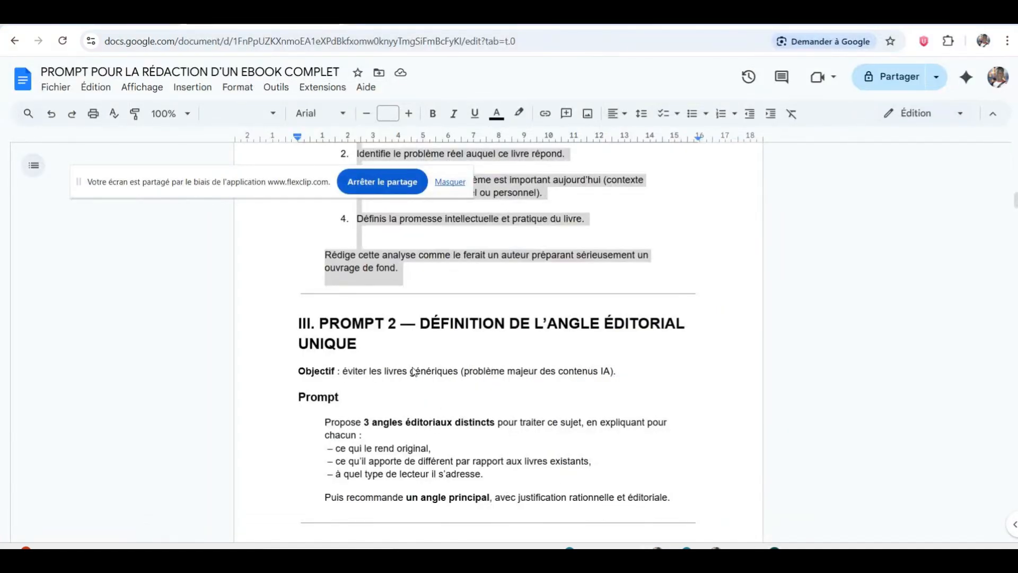
scroll(412, 367, "up", 2)
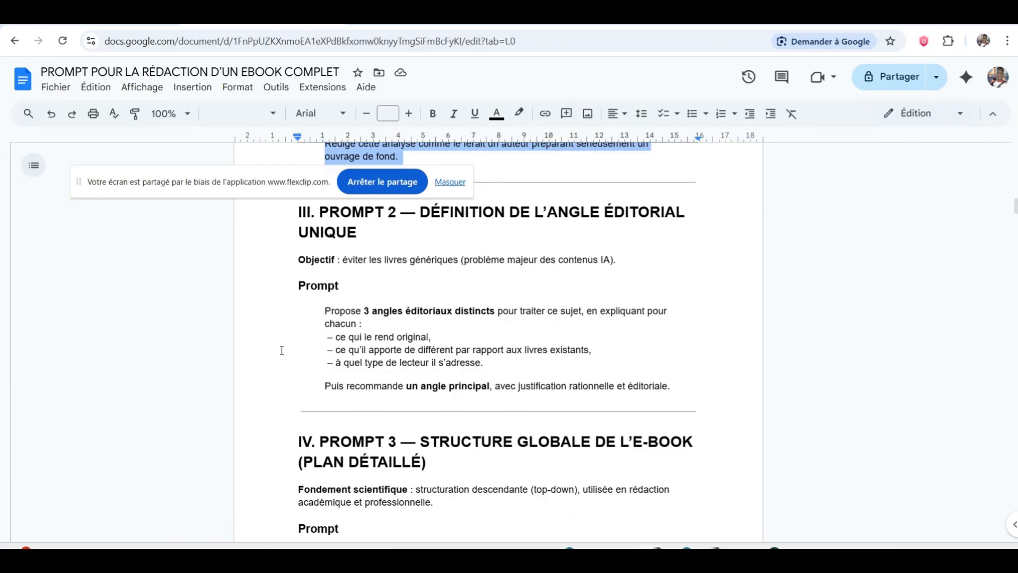
left_click(282, 349)
left_click_drag(283, 212, 688, 400)
right_click(465, 382)
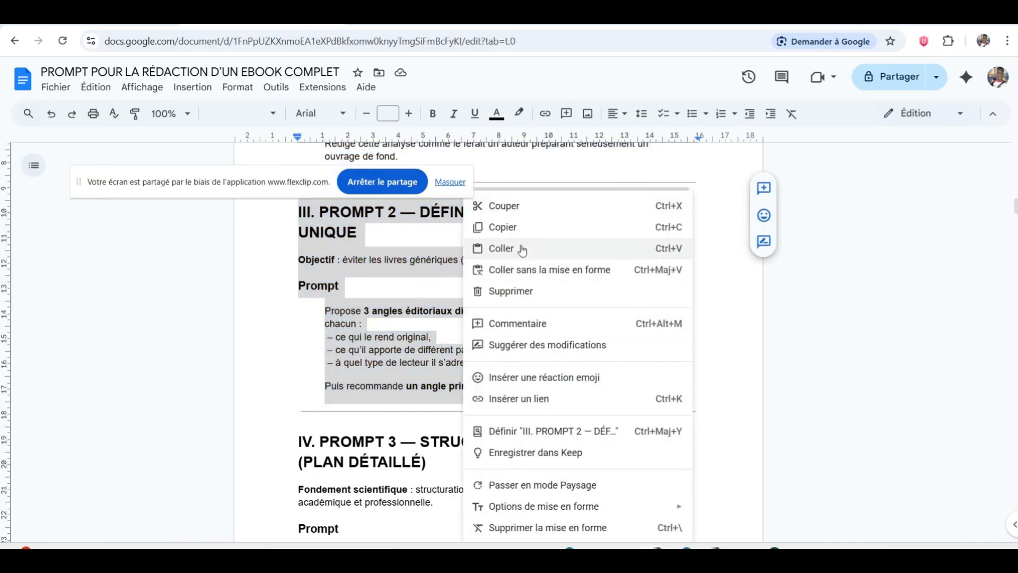
left_click(527, 224)
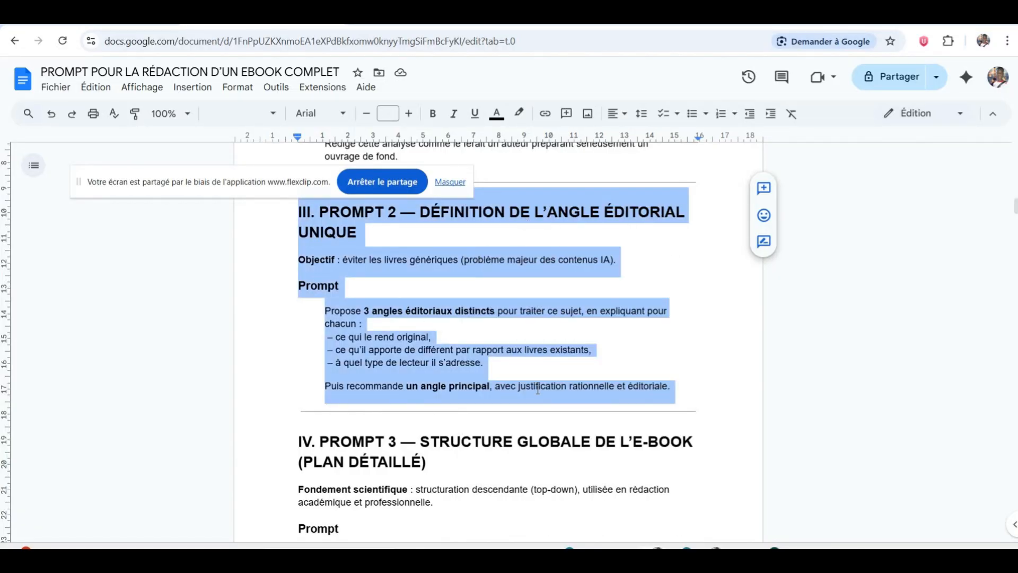
- Return to the ChatGPT conversation, paste the PROMPT 2 section into the message box and send it
mouse_move(767, 556)
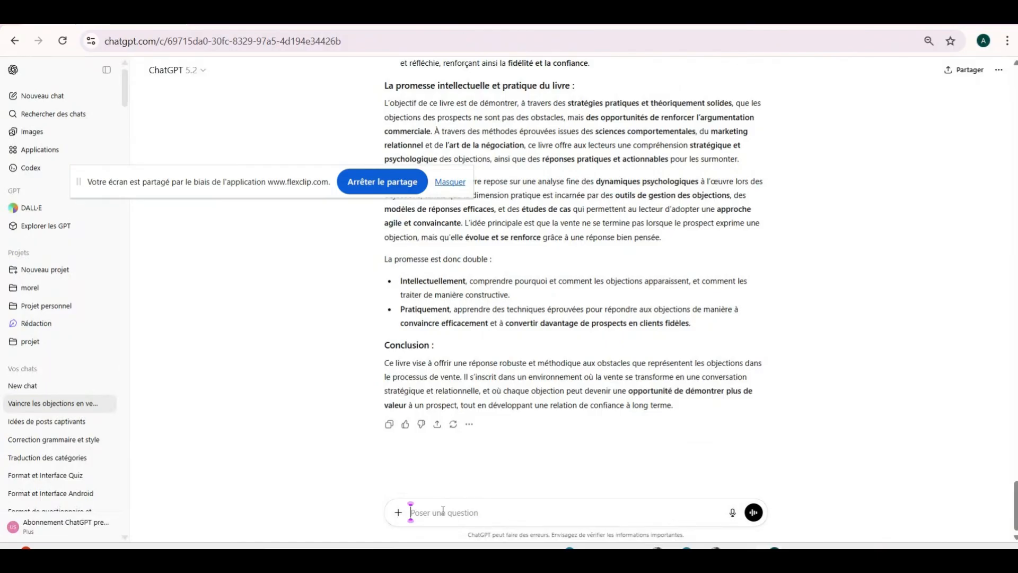
right_click(443, 510)
left_click(479, 360)
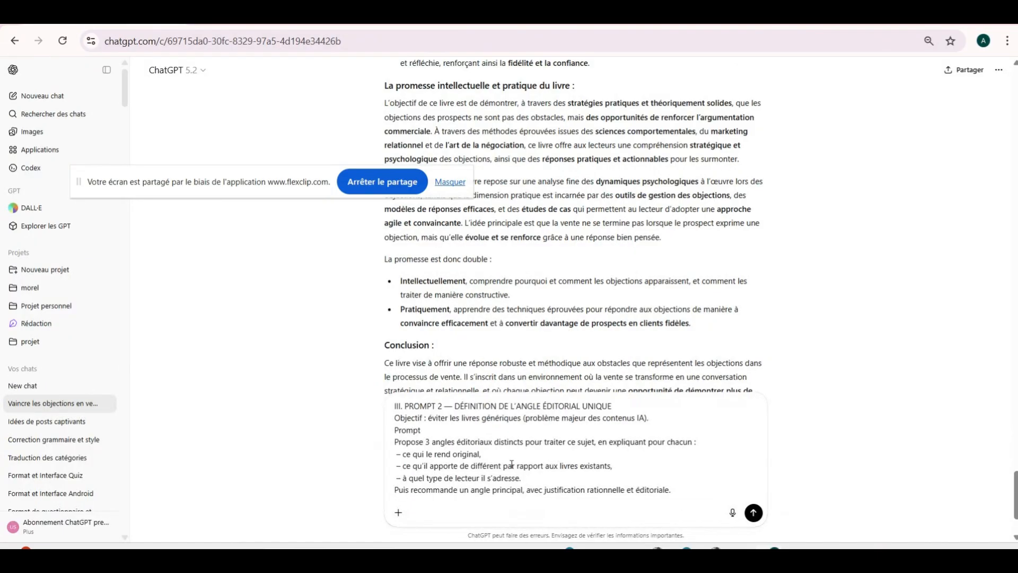
left_click(753, 512)
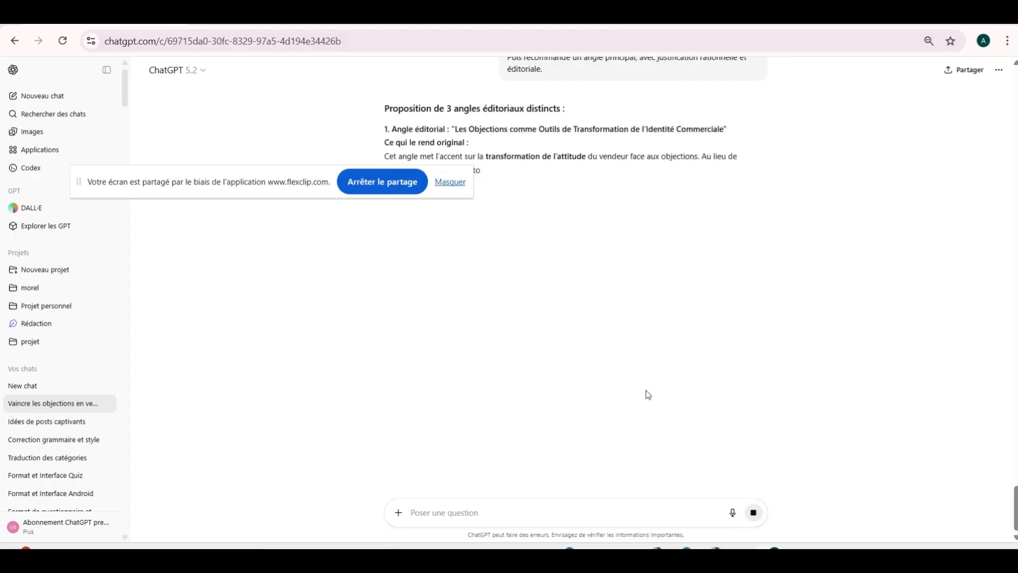
- Examine the three proposed editorial angles and the recommended main angle in the PROMPT 2 response, dismissing the suspicious-activity notice
scroll(626, 309, "up", 2)
scroll(626, 309, "up", 2)
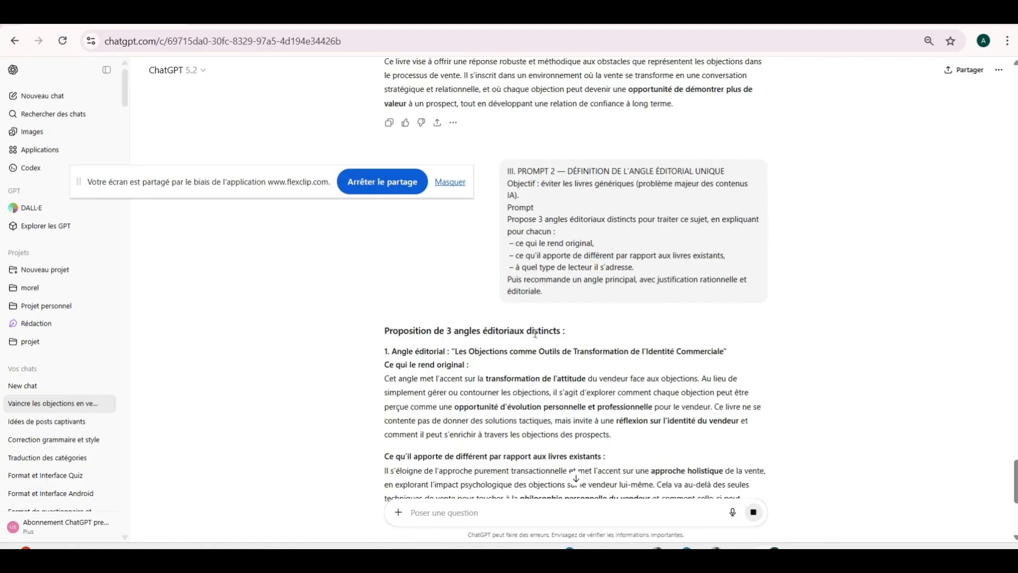
scroll(473, 389, "down", 10)
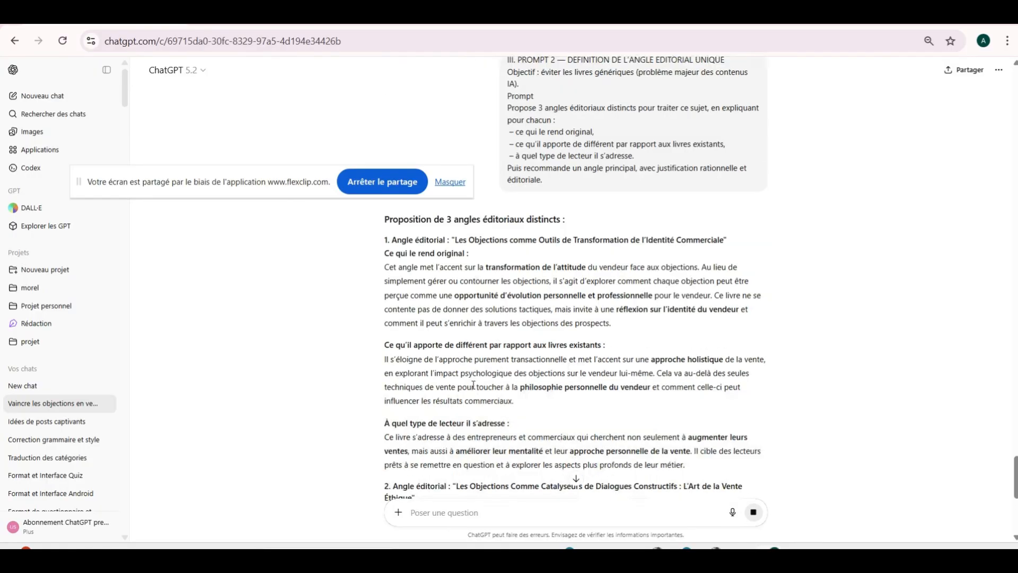
scroll(474, 385, "up", 4)
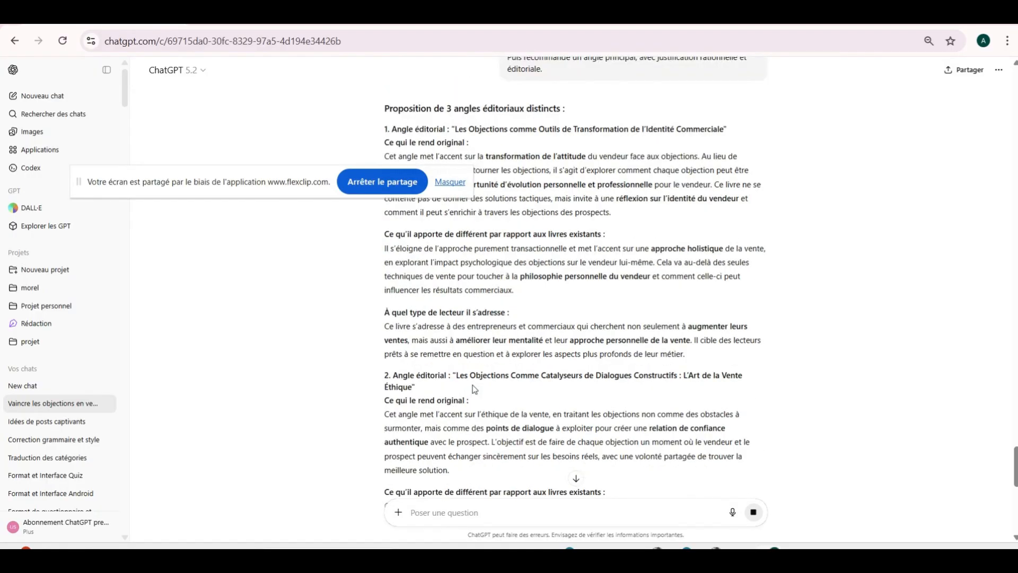
scroll(473, 385, "down", 10)
scroll(474, 385, "down", 2)
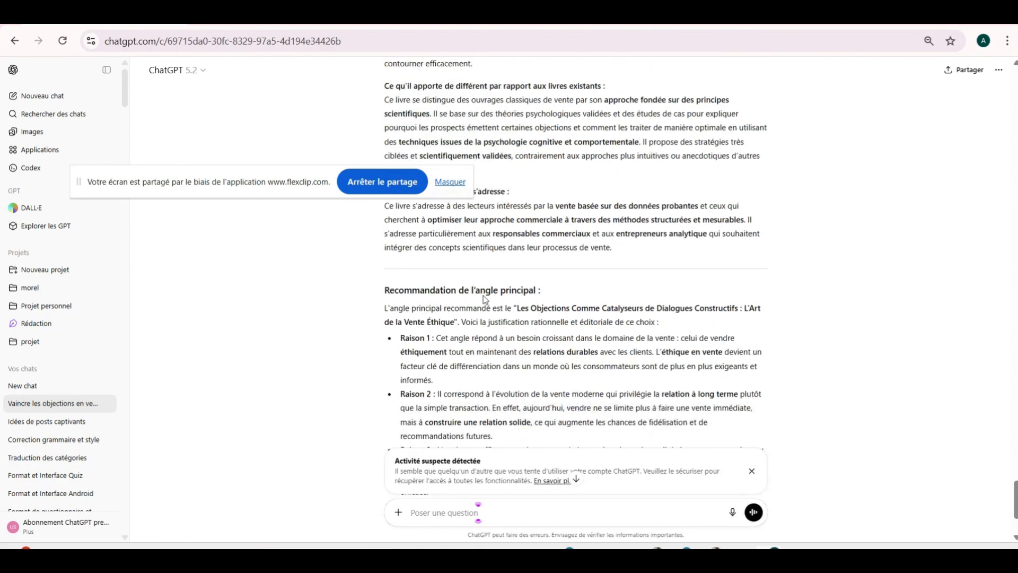
scroll(524, 361, "down", 3)
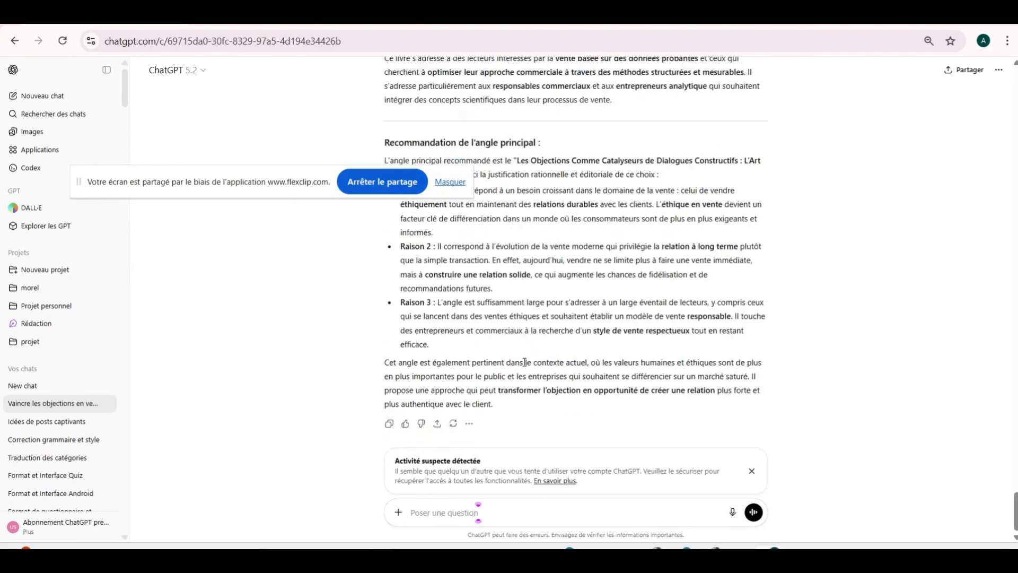
left_click(751, 471)
scroll(575, 371, "up", 3)
scroll(577, 387, "down", 3)
scroll(578, 386, "up", 4)
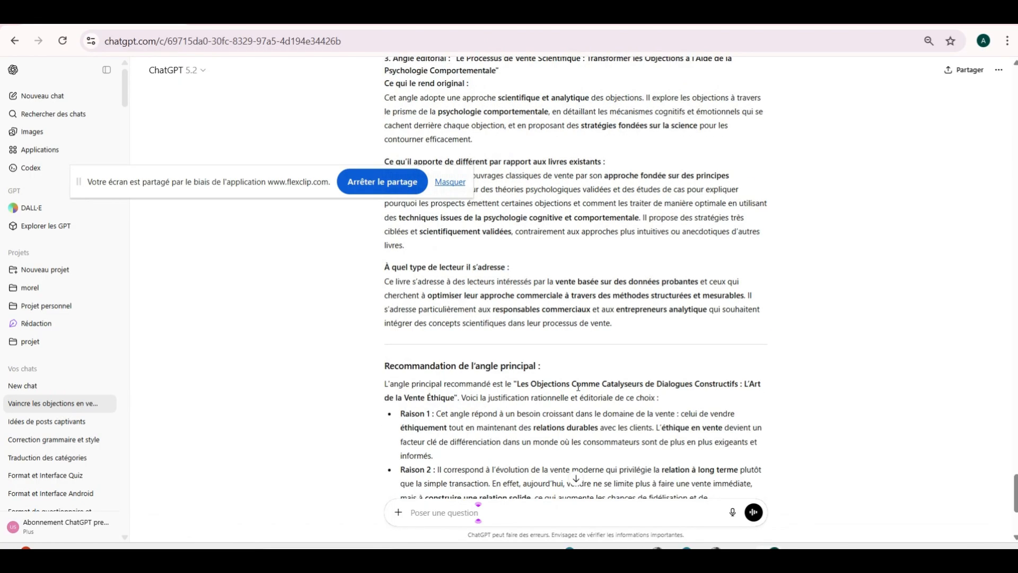
scroll(577, 386, "up", 5)
scroll(578, 387, "down", 7)
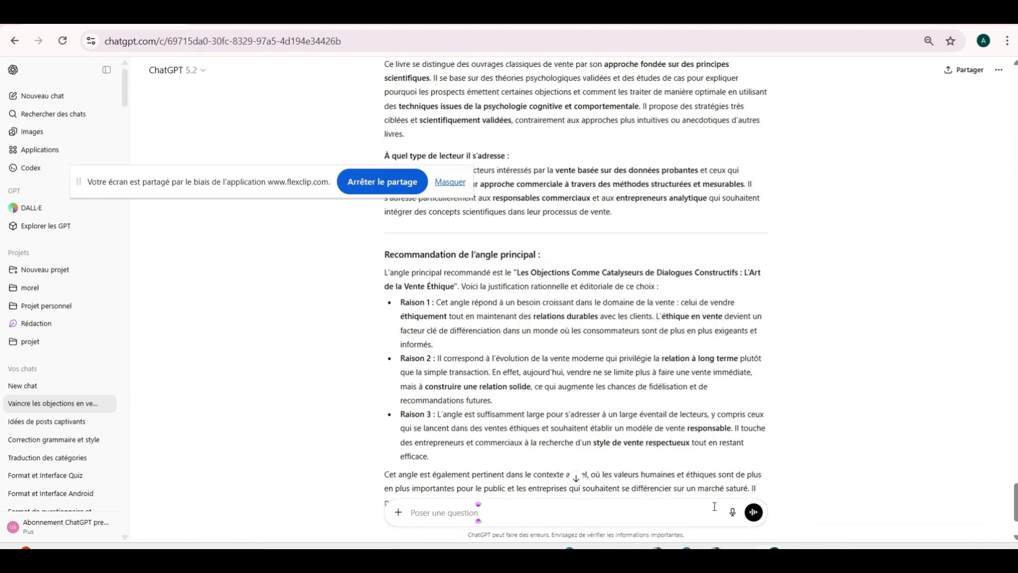
- Switch to the Google Docs prompt document and copy the section "IV. PROMPT 3 — STRUCTURE GLOBALE DE L'E-BOOK (PLAN DÉTAILLÉ)" through "sans redondance."
mouse_move(658, 546)
left_click(586, 490)
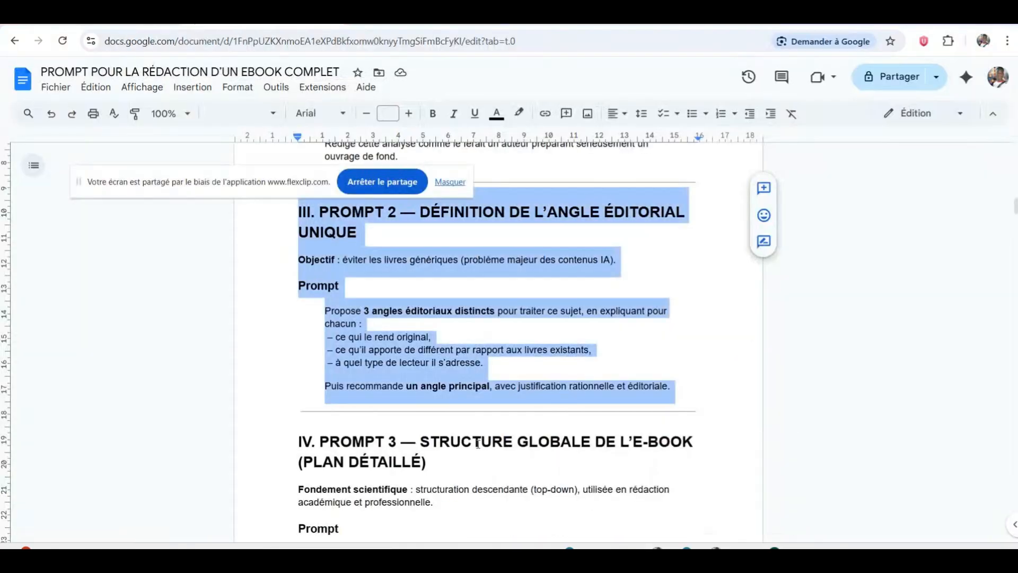
scroll(478, 447, "down", 4)
scroll(477, 447, "down", 4)
scroll(477, 447, "up", 6)
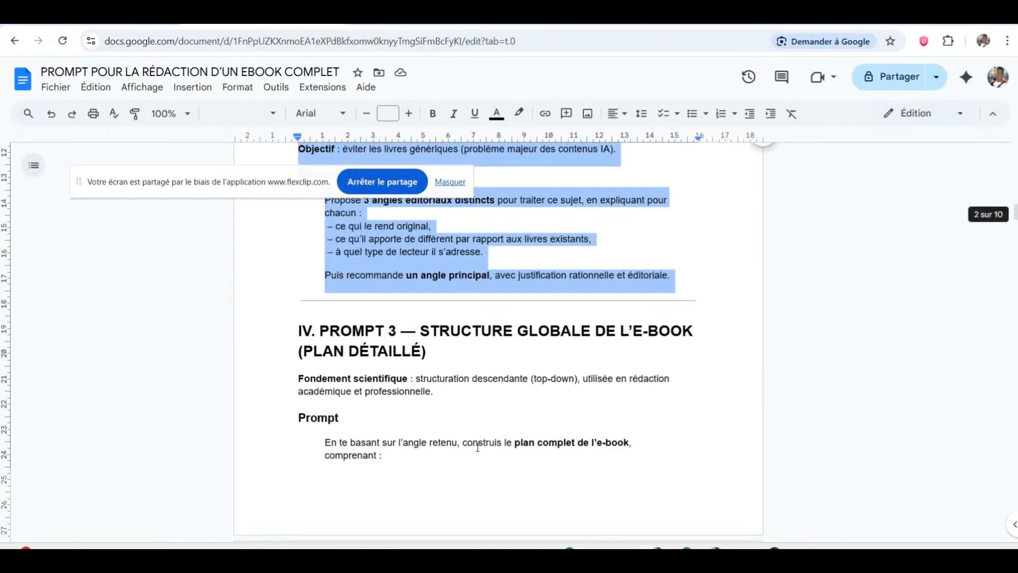
left_click(283, 406)
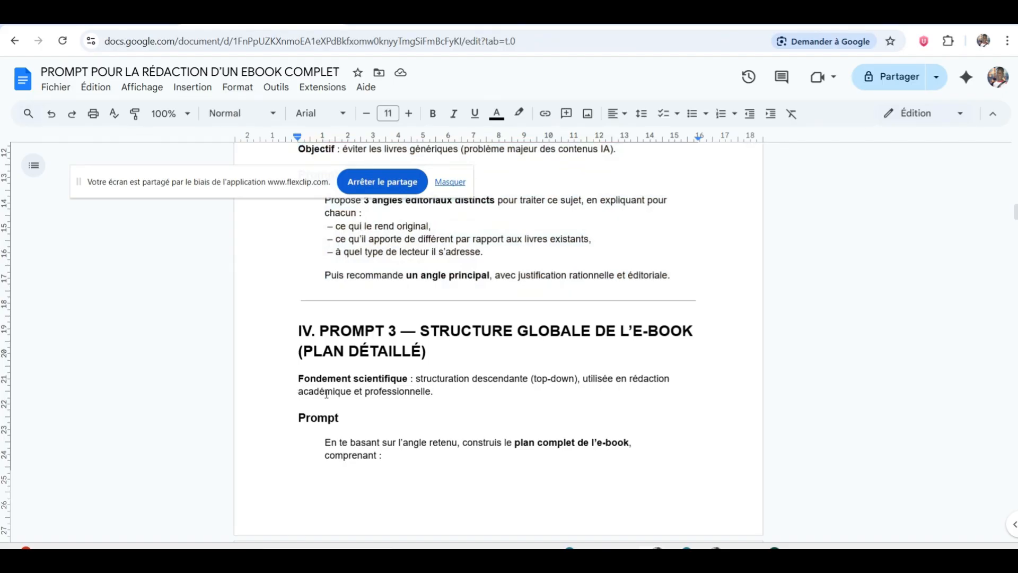
left_click_drag(297, 330, 652, 347)
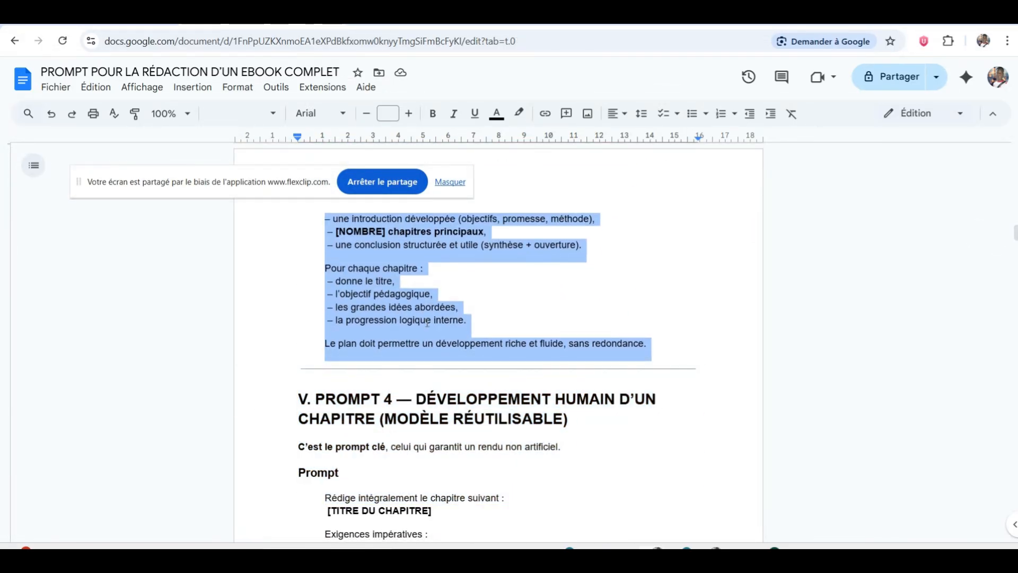
right_click(427, 223)
left_click(501, 228)
- Return to the ChatGPT conversation, paste the PROMPT 3 section with its [NOMBRE] placeholder unedited and send it
key("alt+Tab")
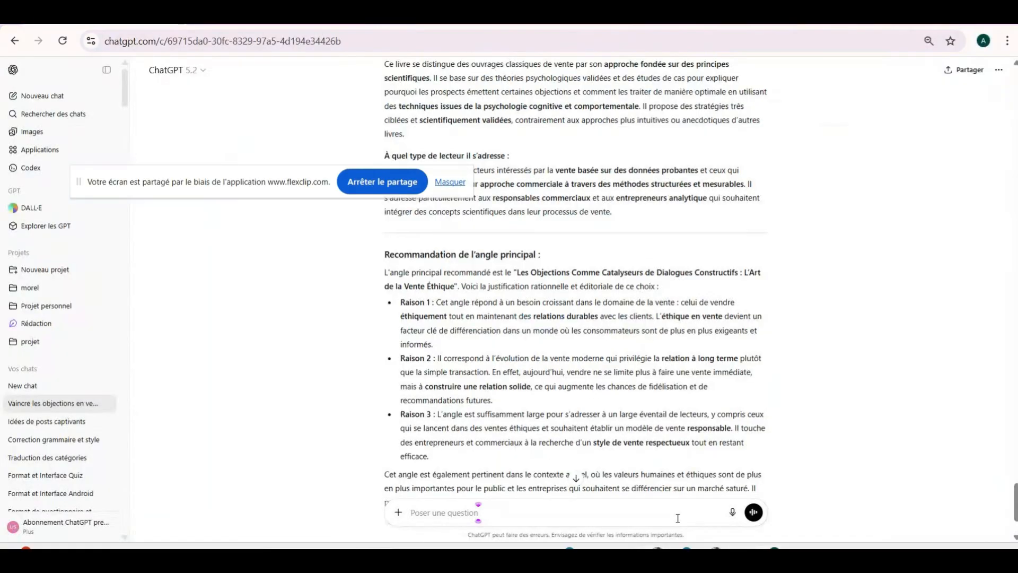
right_click(446, 512)
left_click(472, 360)
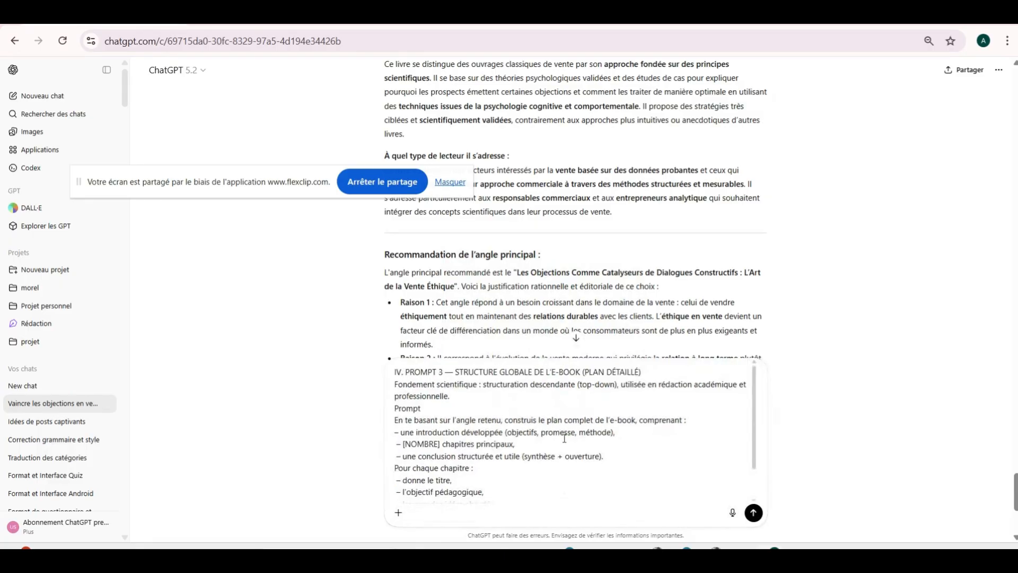
left_click(754, 512)
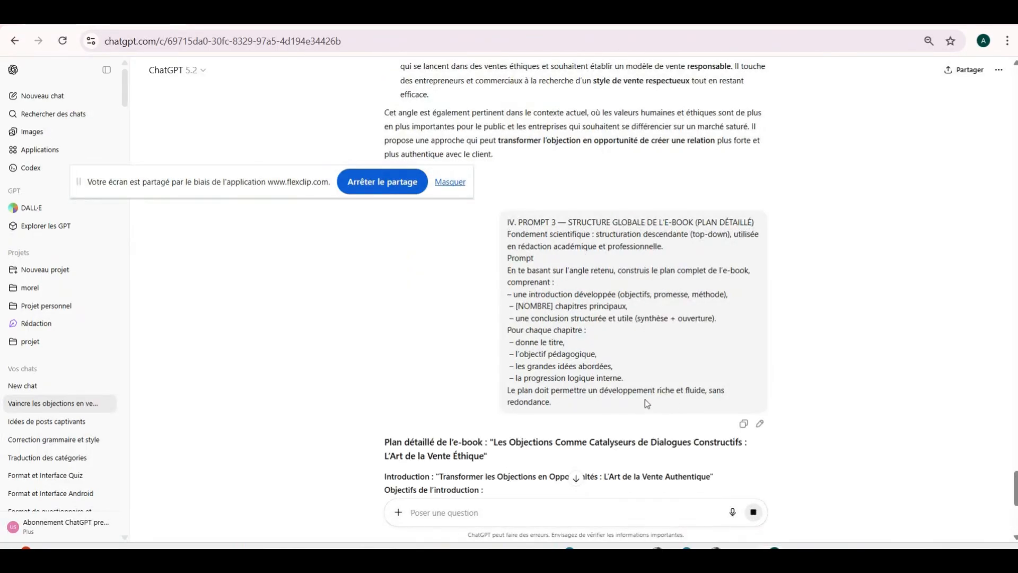
- Examine the introduction and first chapters of the plan generated for PROMPT 3, dismissing the suspicious-activity notice
scroll(584, 377, "down", 2)
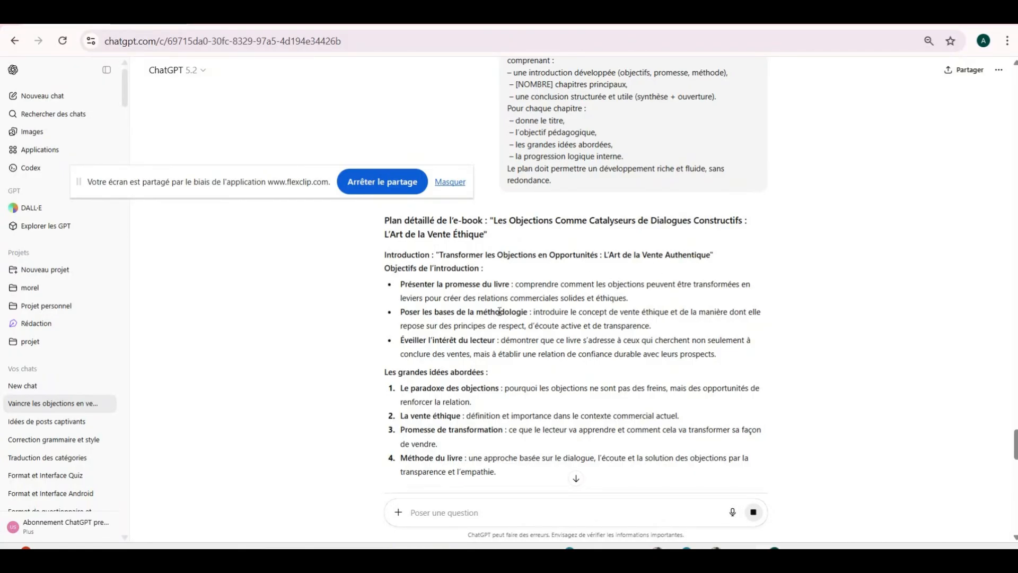
scroll(493, 307, "down", 8)
scroll(499, 315, "down", 4)
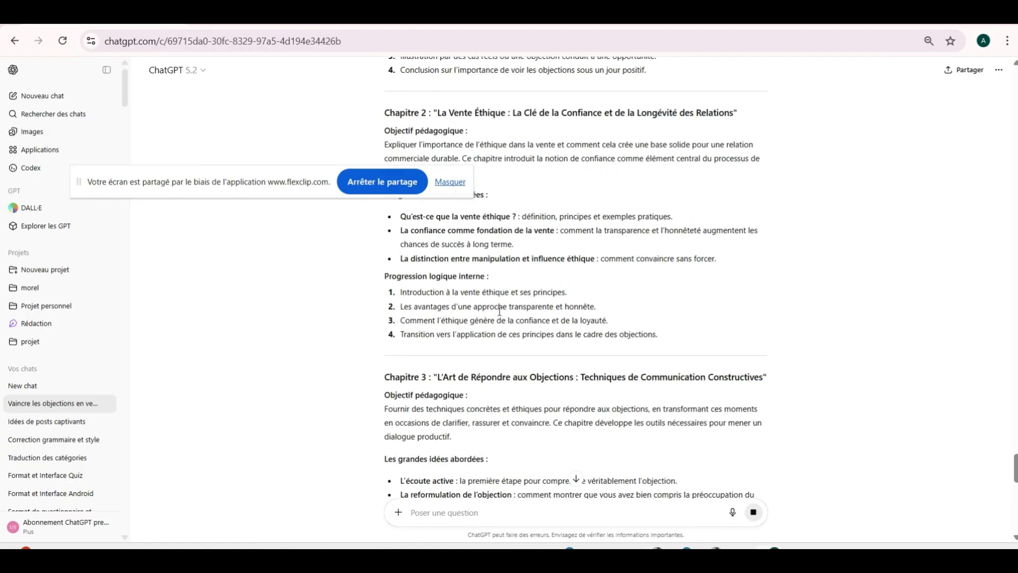
scroll(499, 313, "up", 12)
scroll(499, 312, "down", 6)
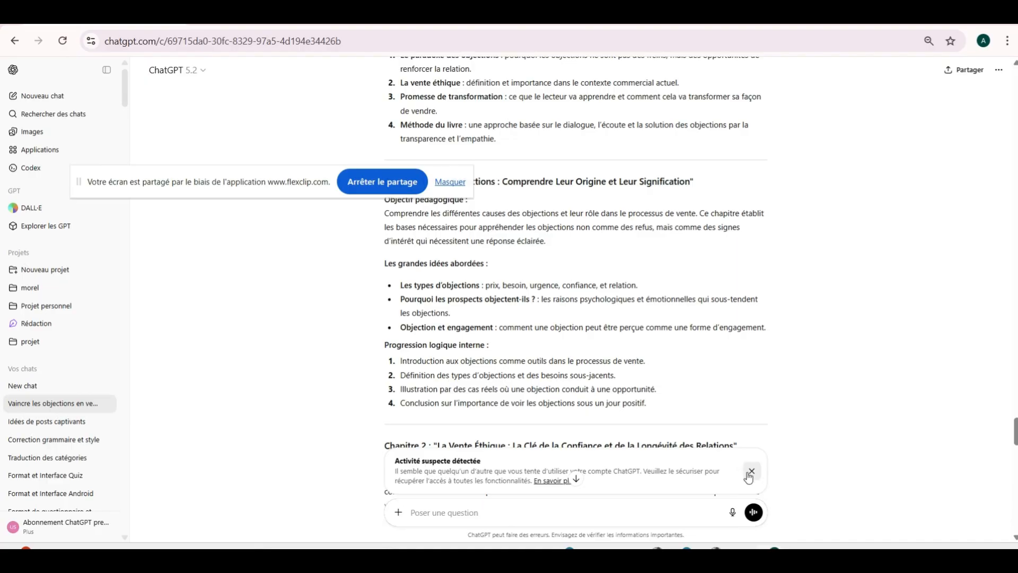
left_click(751, 470)
scroll(625, 392, "up", 8)
scroll(625, 390, "up", 2)
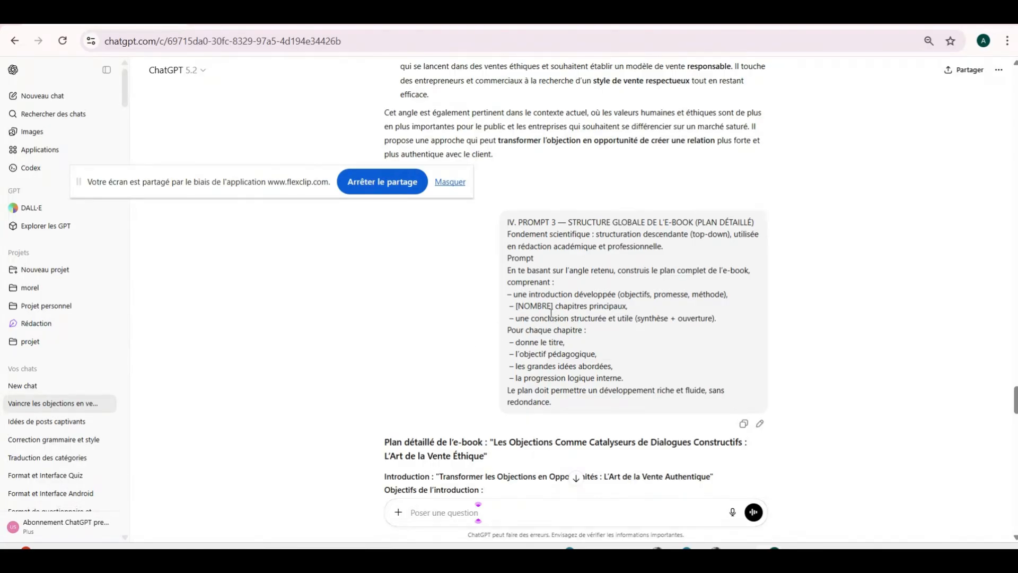
- Review the full detailed plan in the PROMPT 3 response, from the introduction through all chapters to the conclusion
scroll(577, 346, "down", 20)
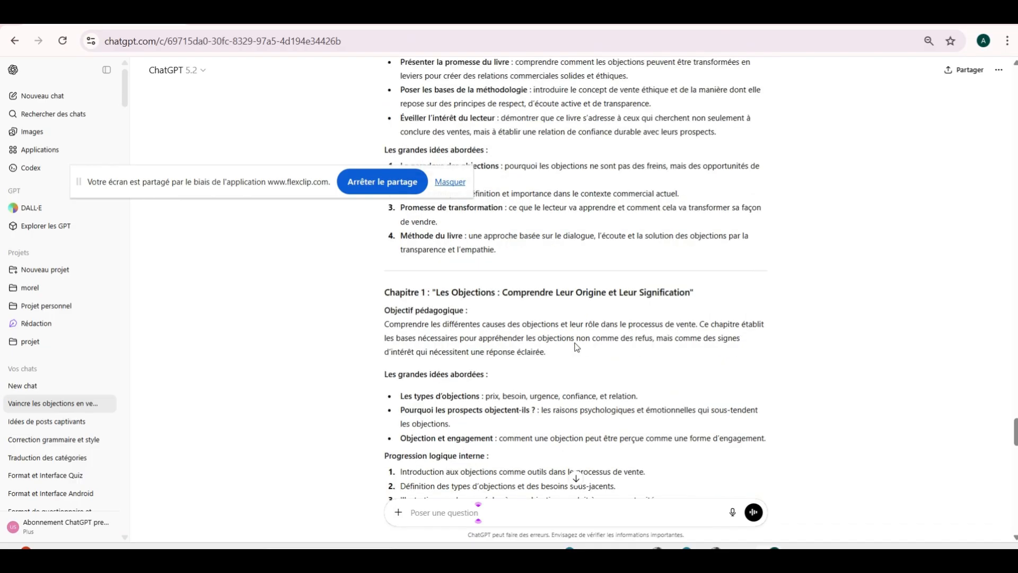
scroll(576, 347, "down", 15)
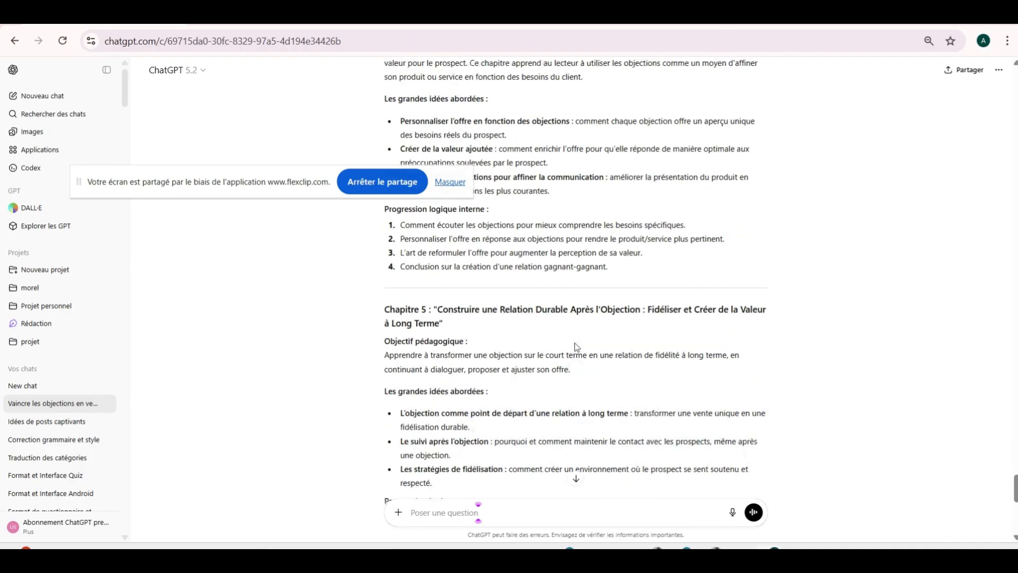
scroll(576, 345, "up", 6)
scroll(525, 355, "down", 9)
scroll(525, 355, "up", 6)
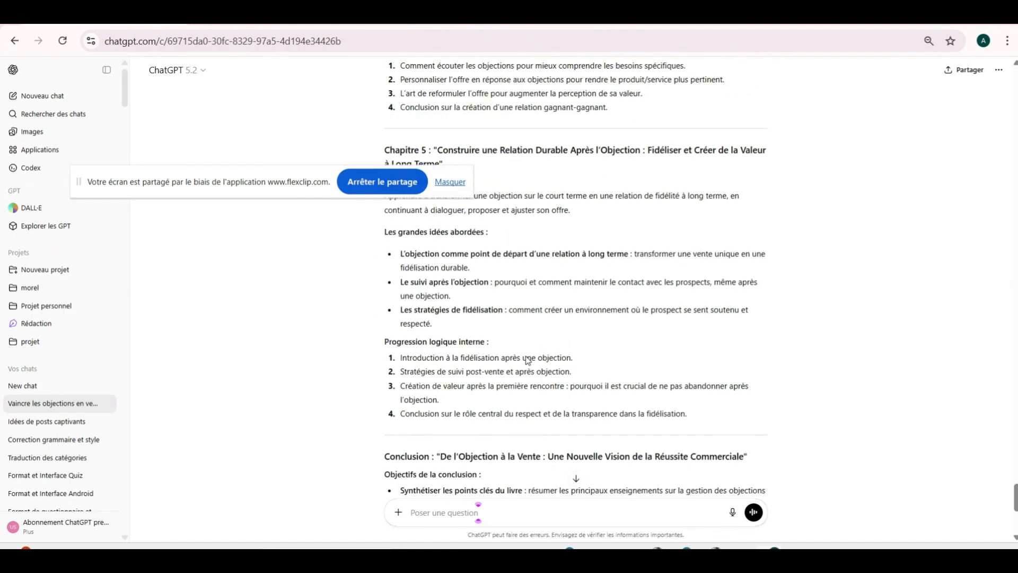
scroll(528, 360, "up", 20)
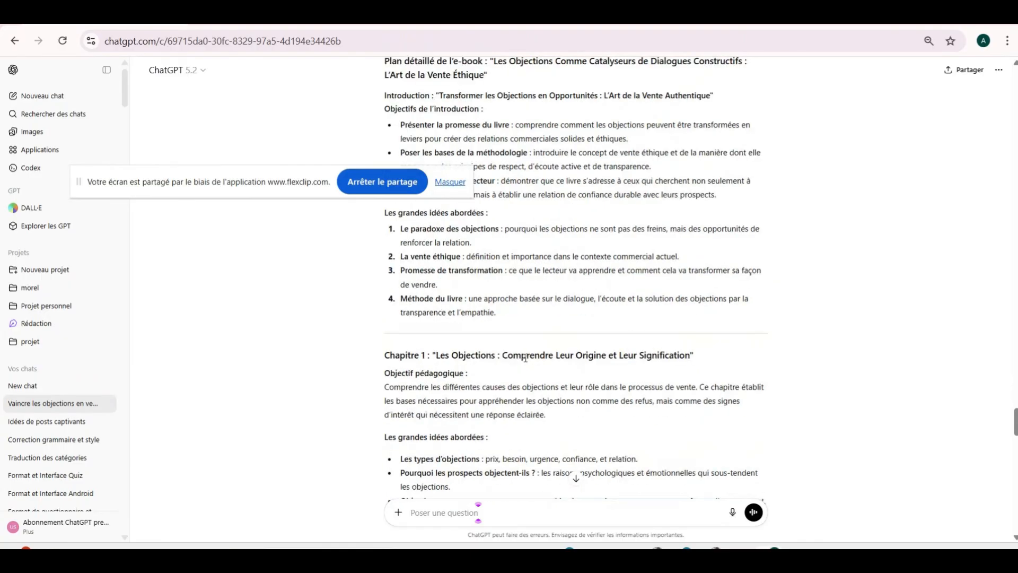
scroll(525, 358, "down", 20)
scroll(523, 362, "up", 9)
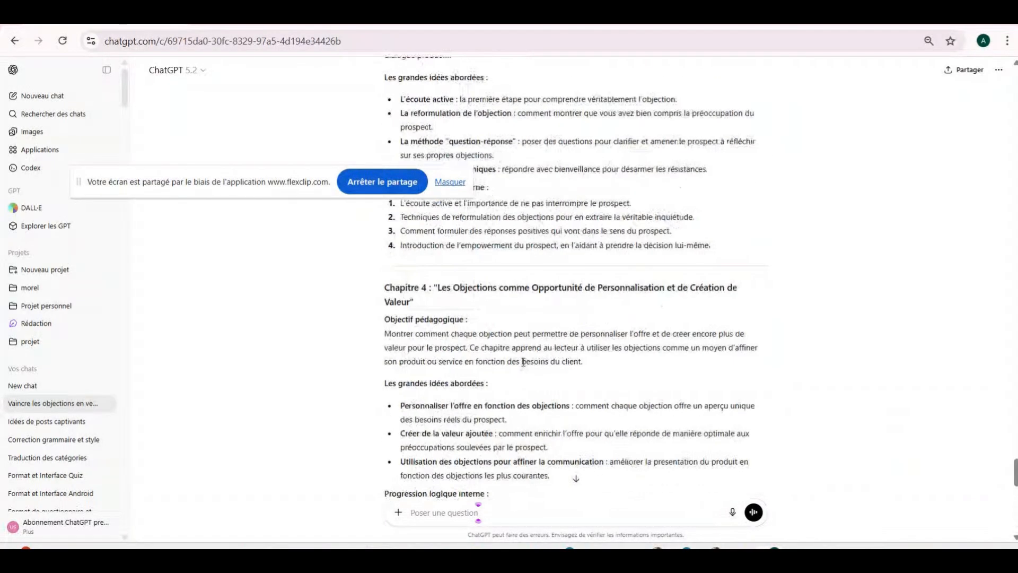
scroll(523, 362, "up", 15)
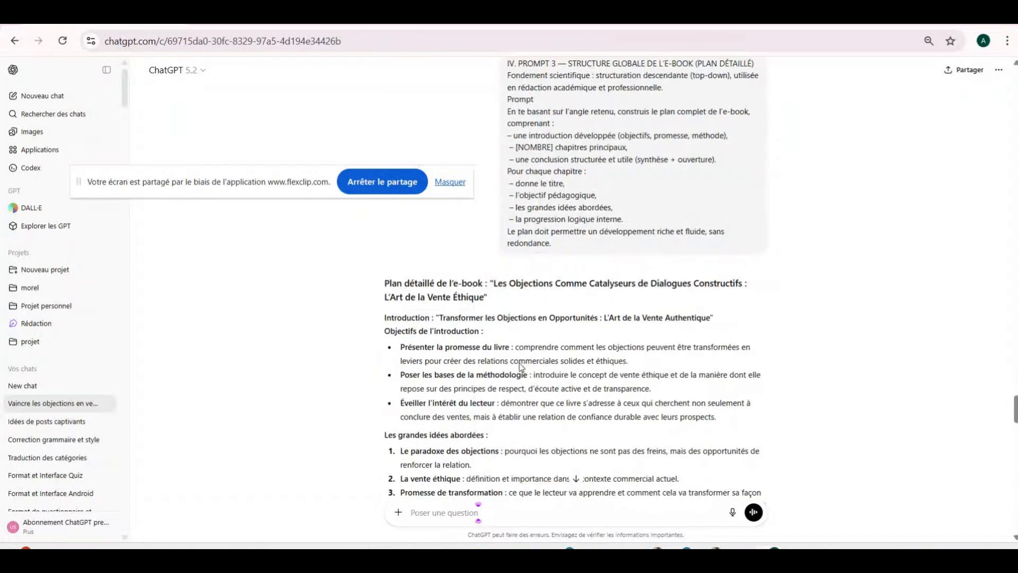
scroll(519, 363, "down", 18)
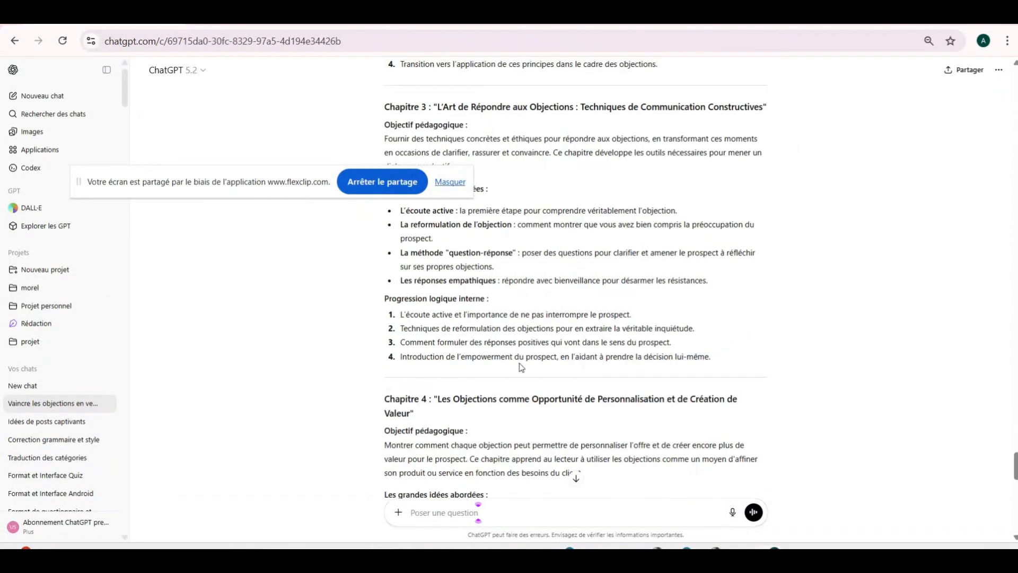
scroll(519, 363, "down", 12)
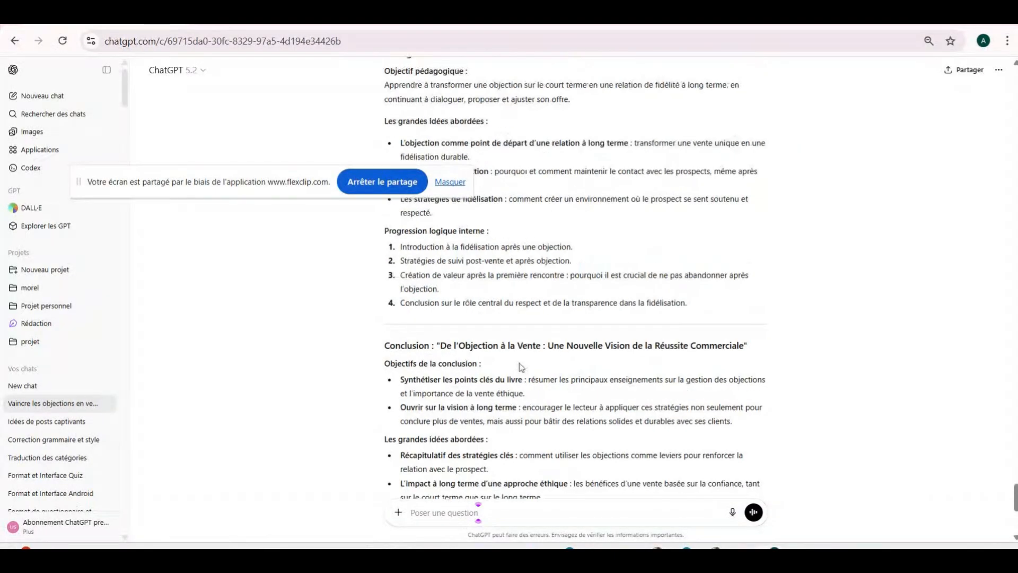
scroll(520, 362, "up", 10)
scroll(519, 363, "up", 10)
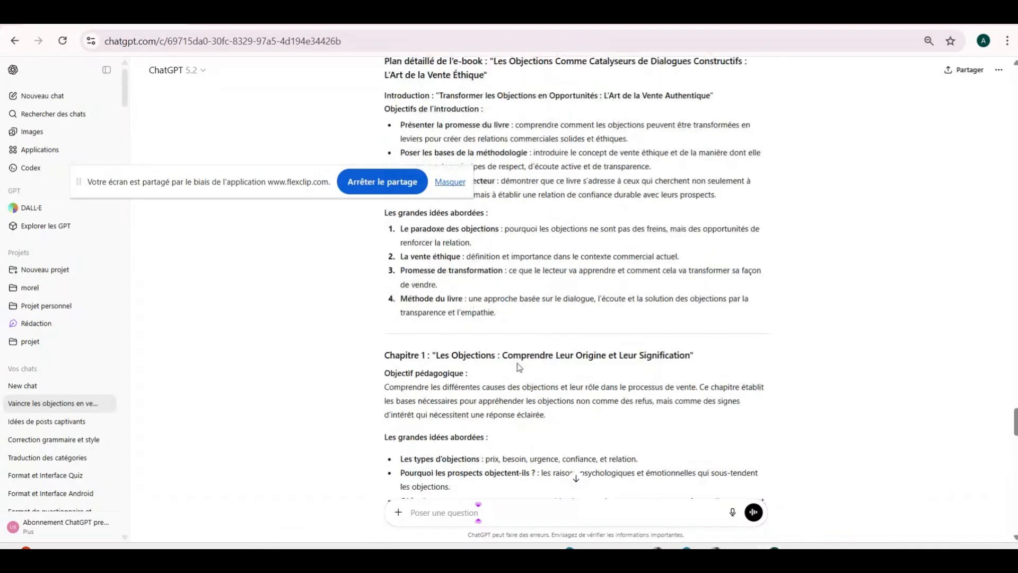
- Copy the generated plan from the title "Les Objections Comme Catalyseurs de Dialogues Constructifs" through the conclusion's objectives ending "durables avec ses clients."
scroll(425, 356, "up", 4)
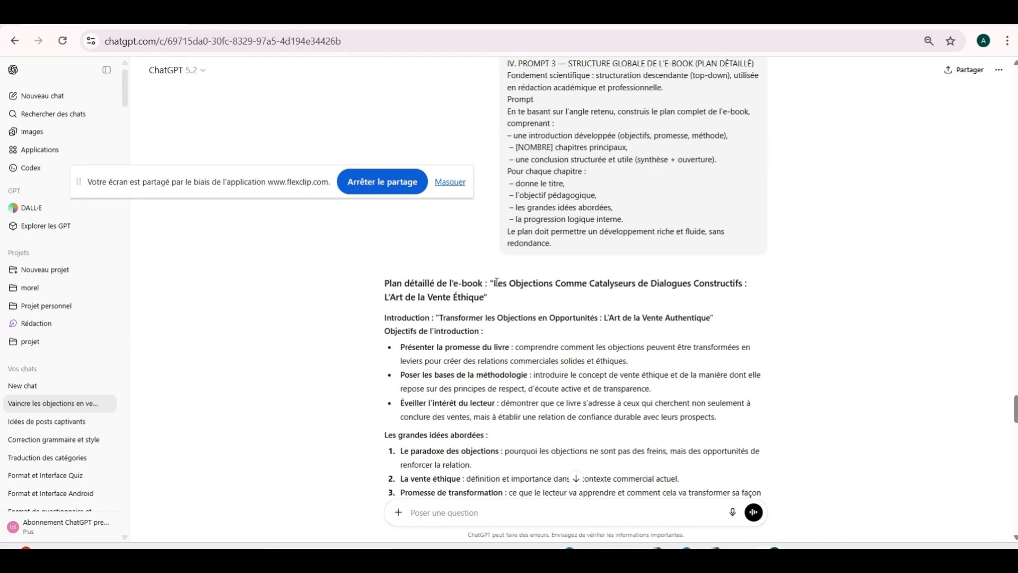
left_click_drag(496, 283, 736, 365)
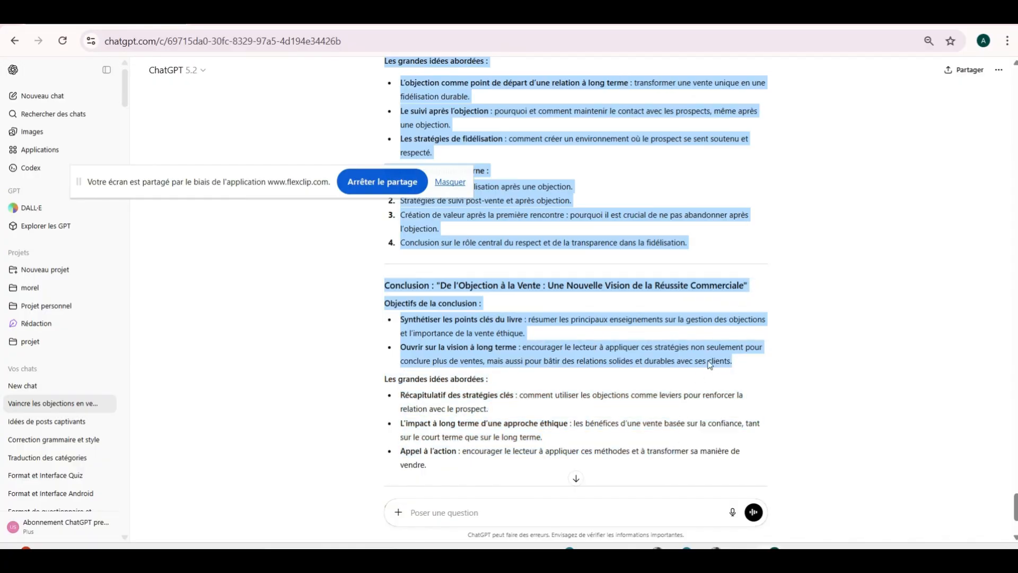
right_click(669, 352)
left_click(702, 374)
- Switch to the blank Google Docs document "Document sans titre" and paste the copied e-book plan with its formatting
mouse_move(658, 549)
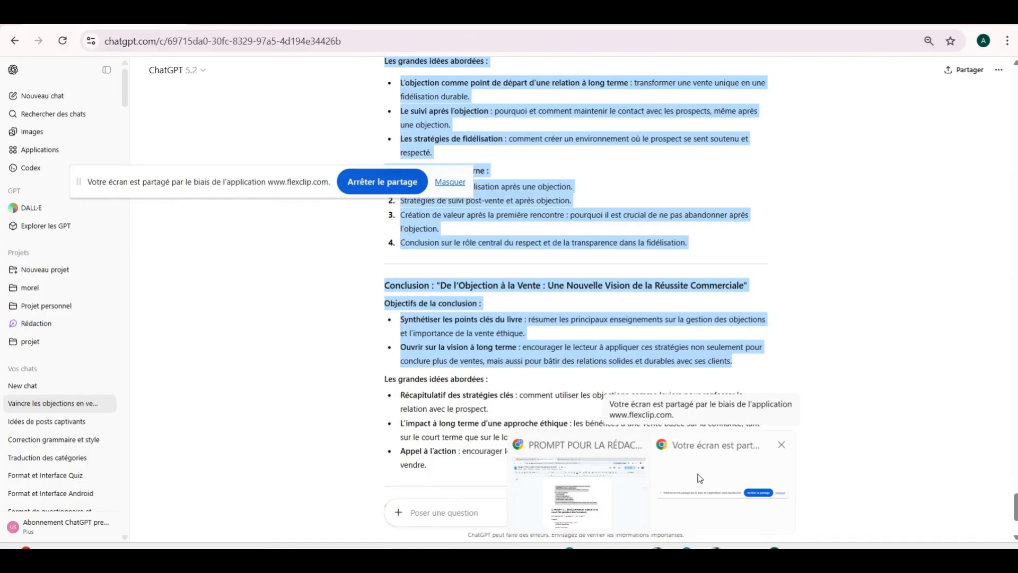
left_click(604, 487)
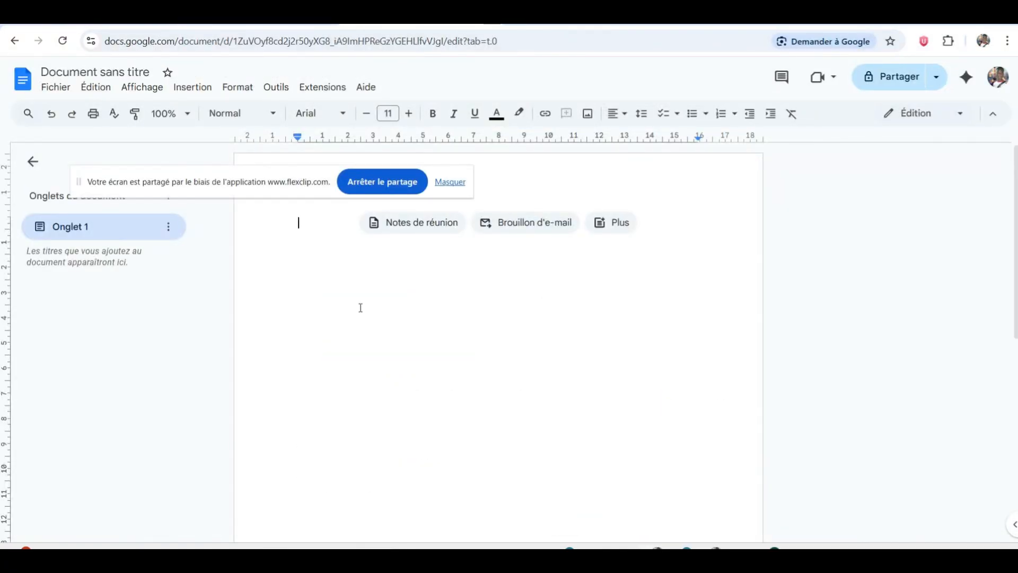
right_click(322, 230)
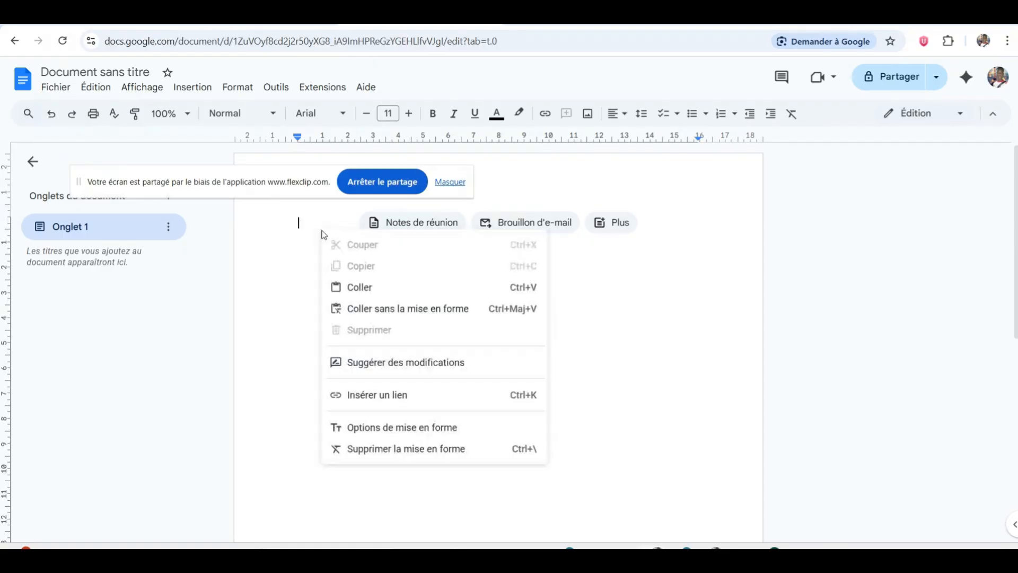
left_click(365, 288)
- Check the pasted e-book plan in the document, from the title and introduction through the chapters to the conclusion
scroll(403, 334, "up", 10)
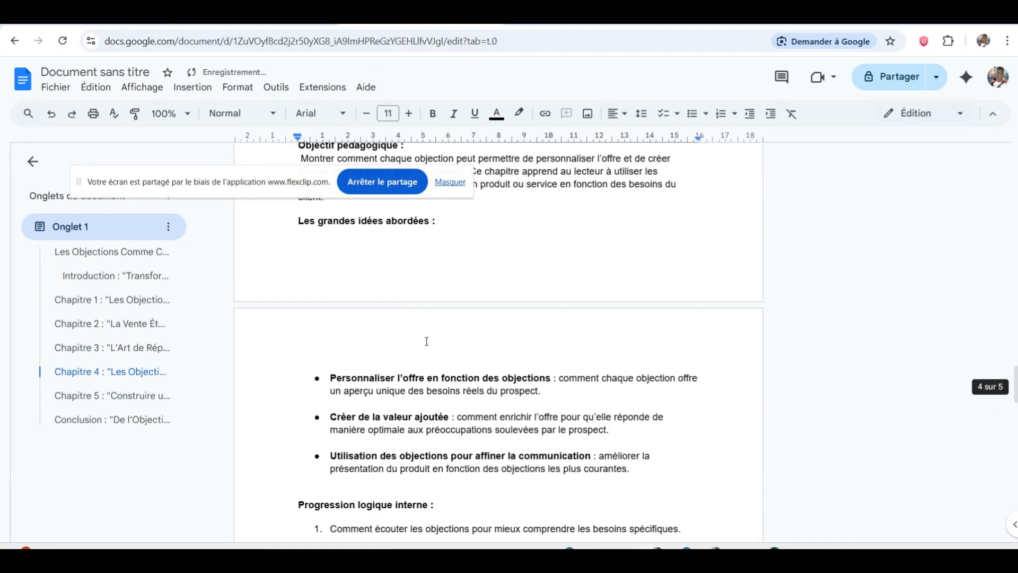
scroll(426, 340, "up", 20)
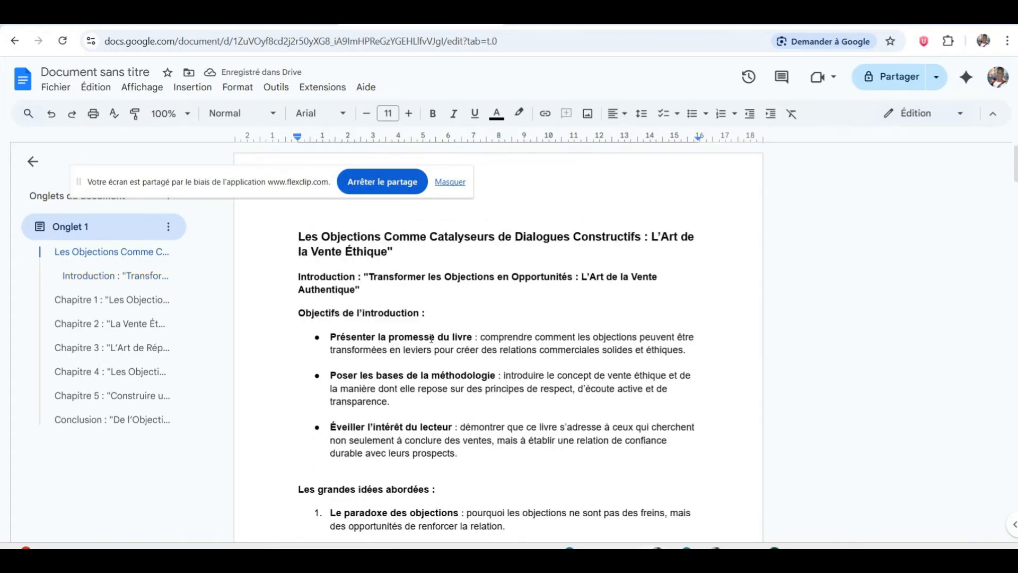
scroll(431, 338, "down", 20)
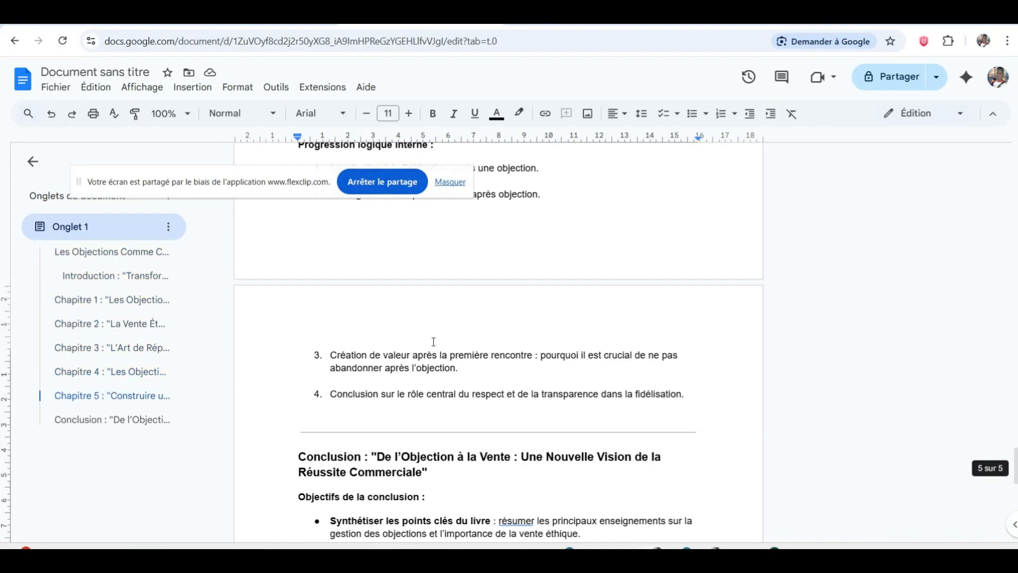
scroll(433, 341, "down", 4)
scroll(434, 344, "up", 15)
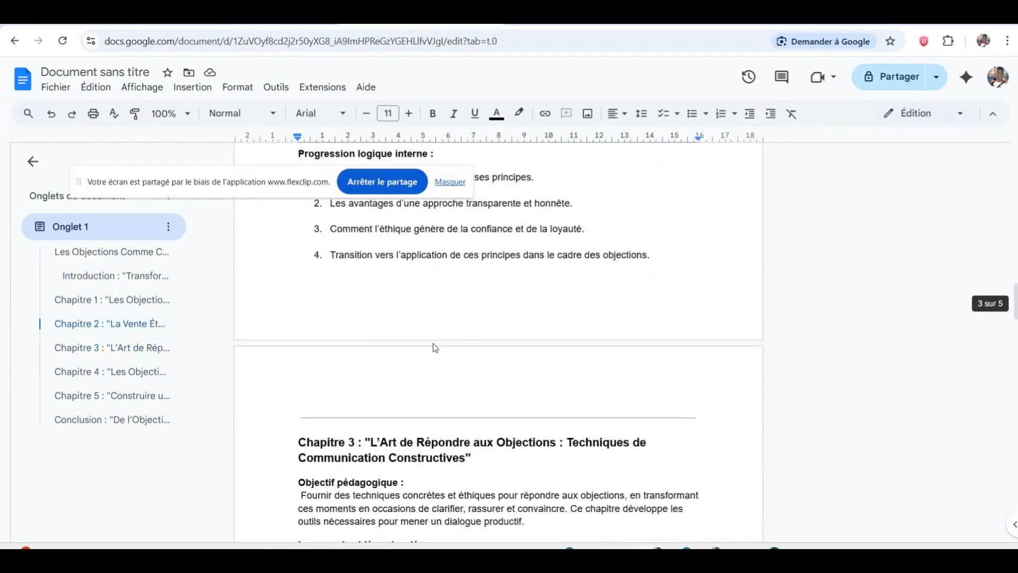
scroll(435, 347, "up", 15)
scroll(436, 356, "down", 6)
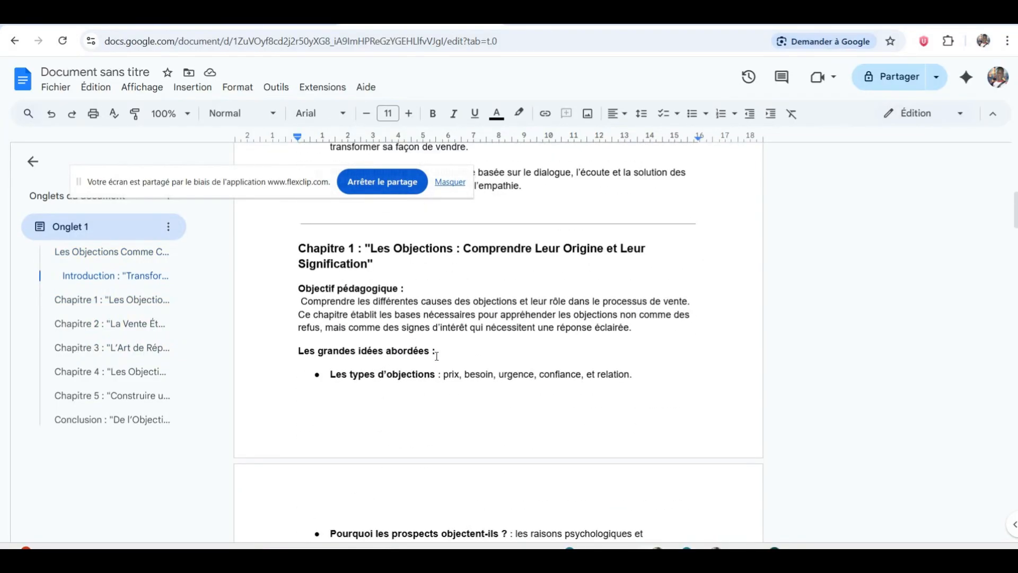
scroll(437, 356, "down", 12)
scroll(437, 354, "up", 8)
scroll(439, 353, "down", 3)
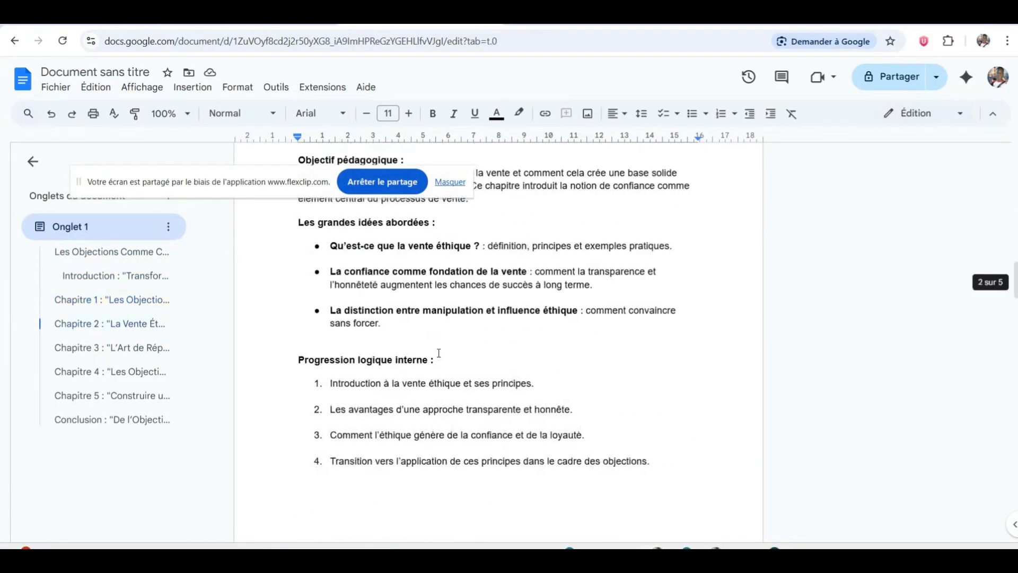
scroll(439, 353, "down", 12)
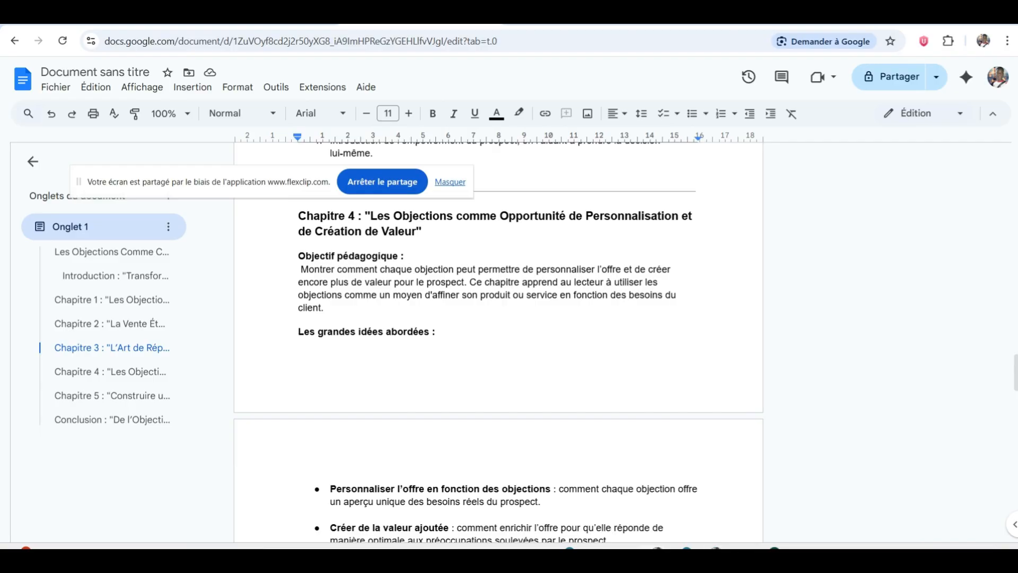
- Switch to the prompt document and copy the section "V. PROMPT 4 — DÉVELOPPEMENT HUMAIN D'UN CHAPITRE (MODÈLE RÉUTILISABLE)" through "l'intelligence du lecteur."
left_click(304, 22)
scroll(329, 409, "down", 2)
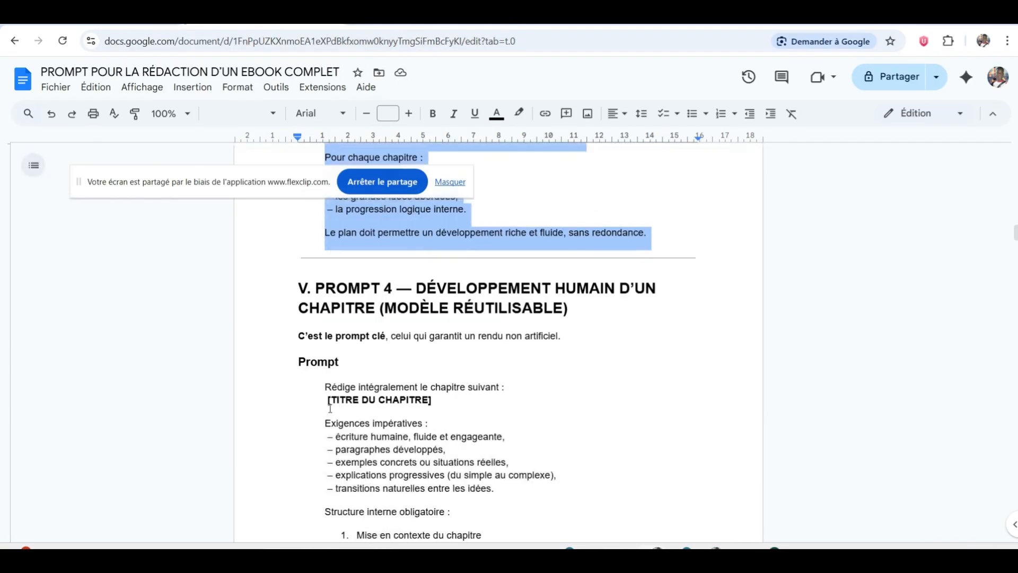
left_click_drag(295, 288, 689, 193)
scroll(590, 278, "up", 6)
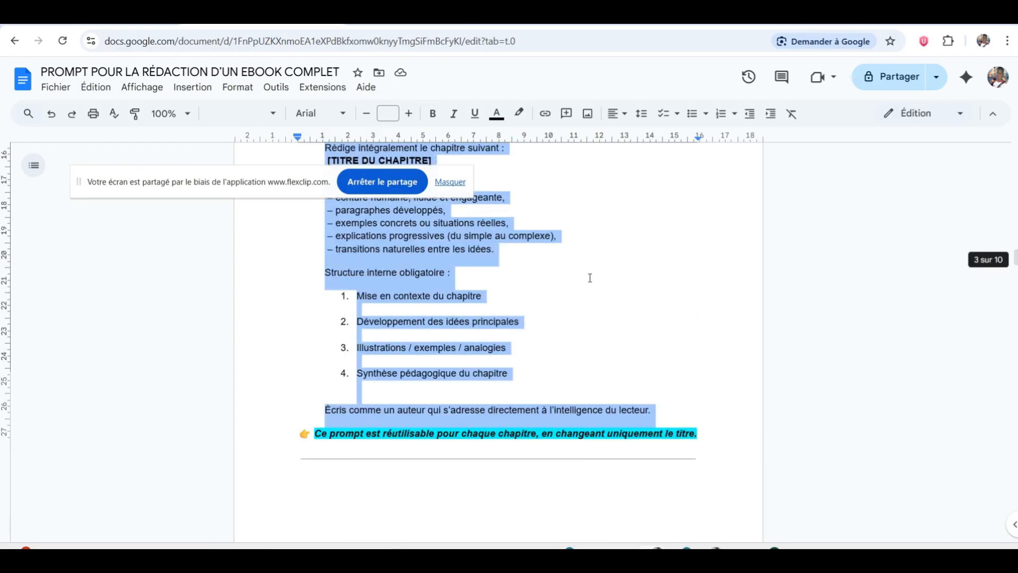
scroll(589, 279, "down", 2)
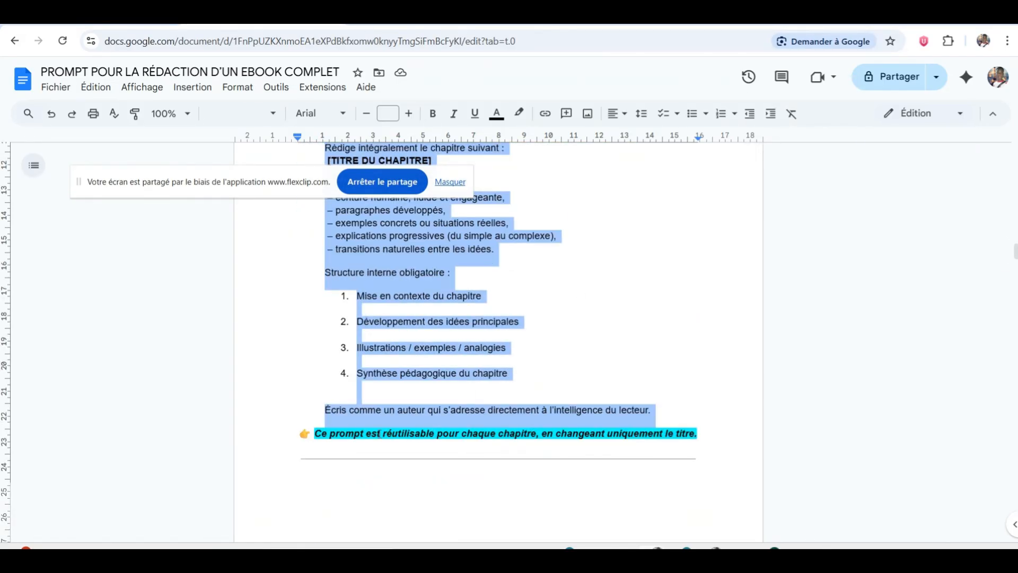
right_click(464, 417)
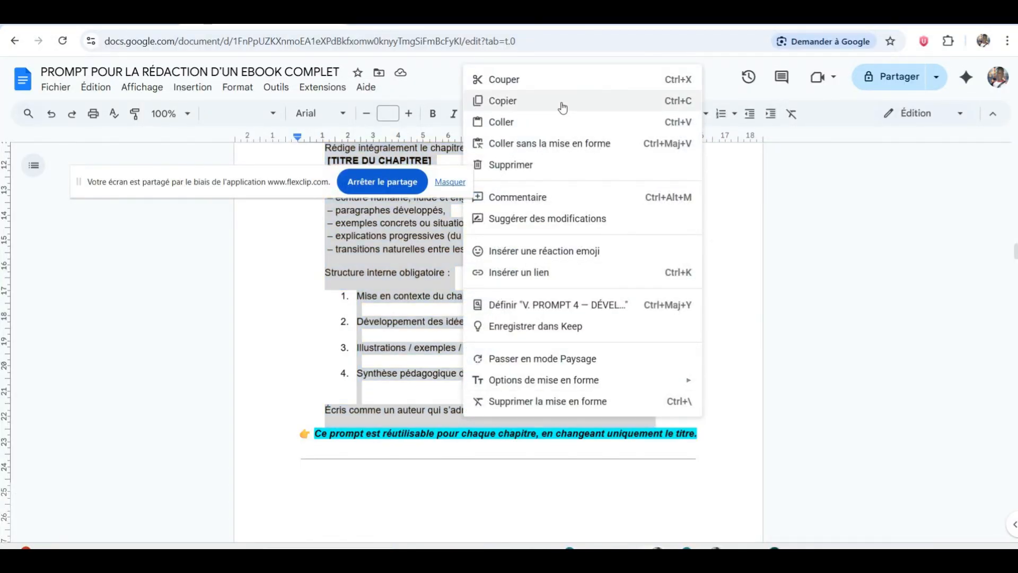
left_click(562, 106)
scroll(524, 319, "up", 4)
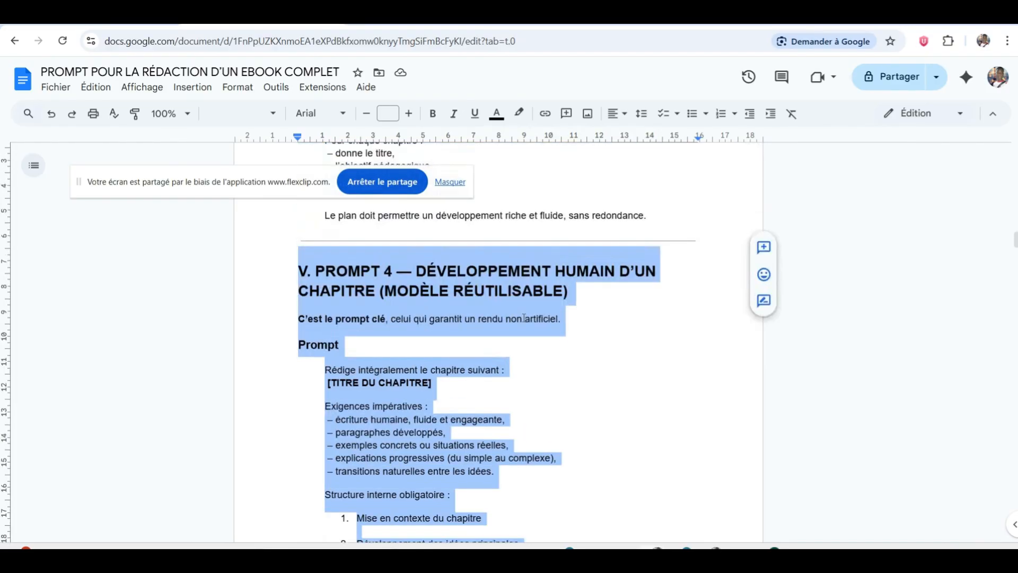
scroll(524, 317, "down", 2)
scroll(524, 317, "down", 2)
scroll(523, 318, "up", 4)
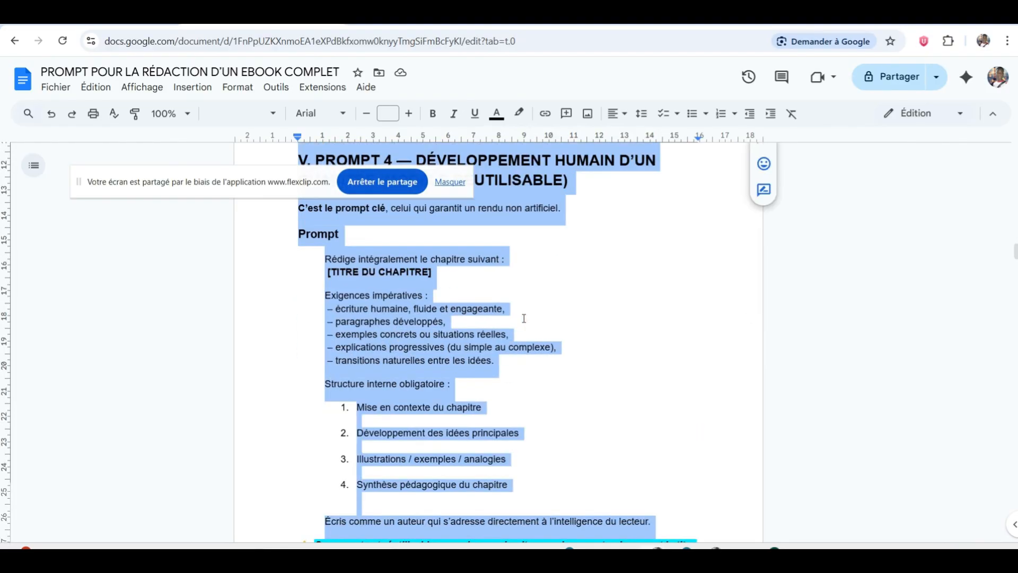
scroll(523, 321, "down", 4)
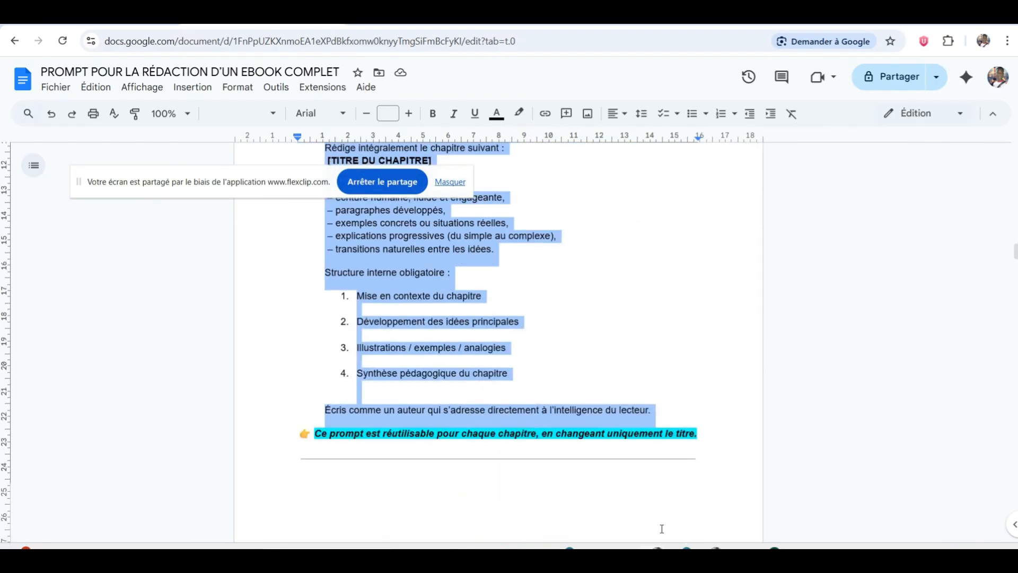
- Return to the ChatGPT conversation and paste the PROMPT 4 section into the message box
left_click(773, 552)
scroll(552, 404, "down", 3)
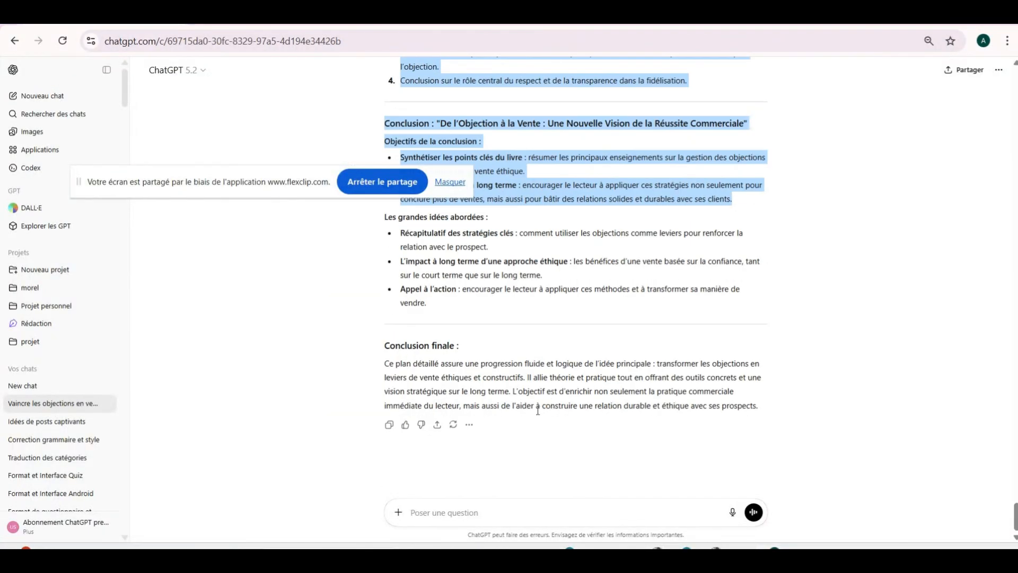
left_click(455, 513)
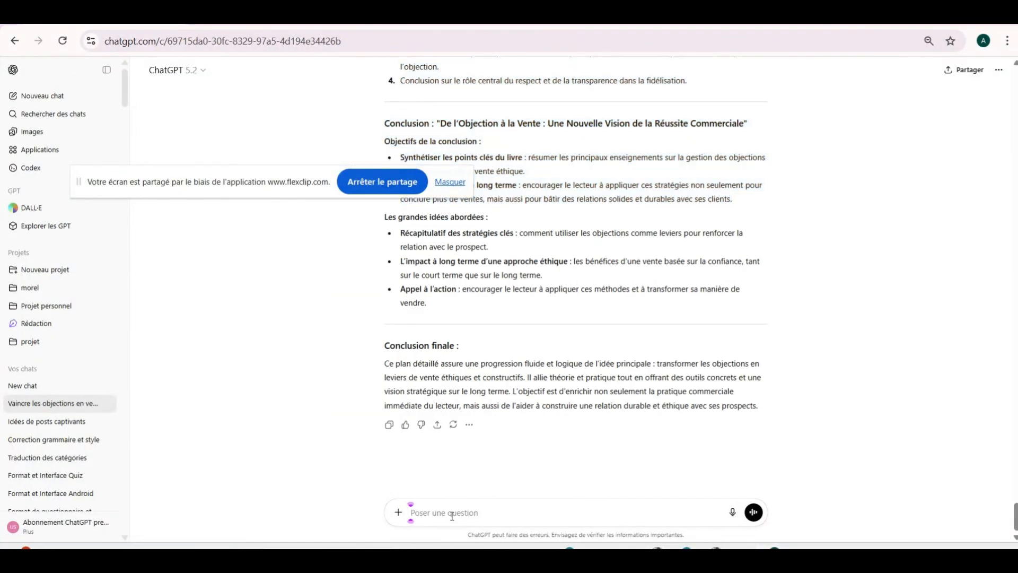
right_click(435, 510)
left_click(463, 356)
scroll(490, 422, "up", 2)
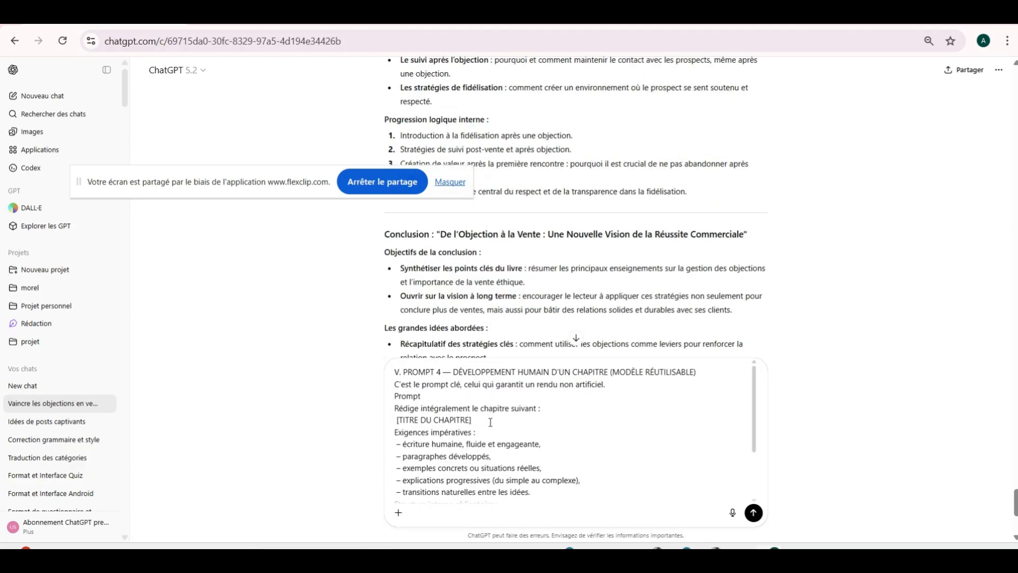
- Copy the heading Chapitre 1 : "Les Objections : Comprendre Leur Origine et Leur Signification" from the detailed plan in the conversation
scroll(490, 422, "down", 2)
scroll(490, 422, "up", 2)
scroll(536, 242, "up", 4)
scroll(536, 242, "up", 20)
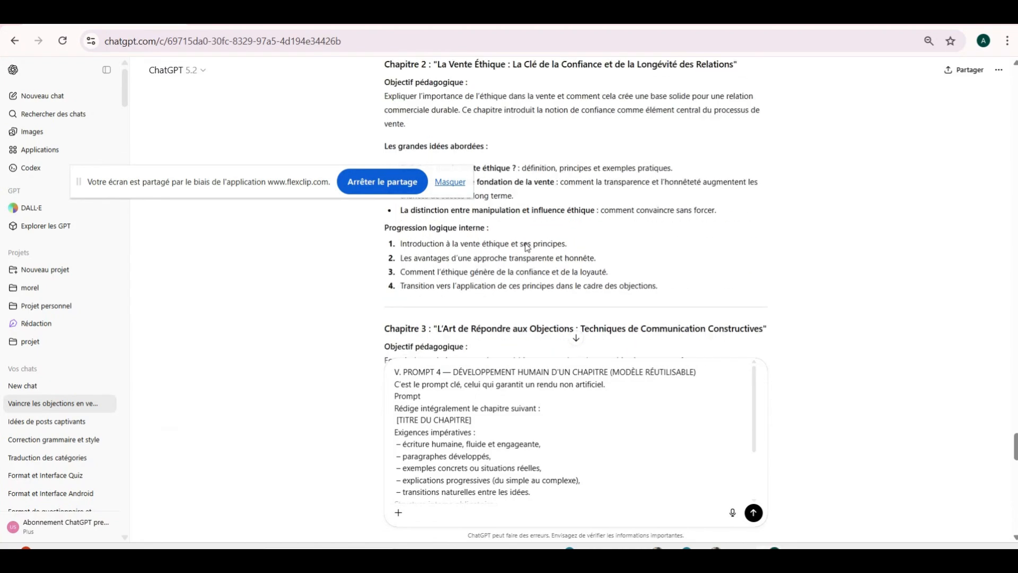
scroll(526, 244, "down", 6)
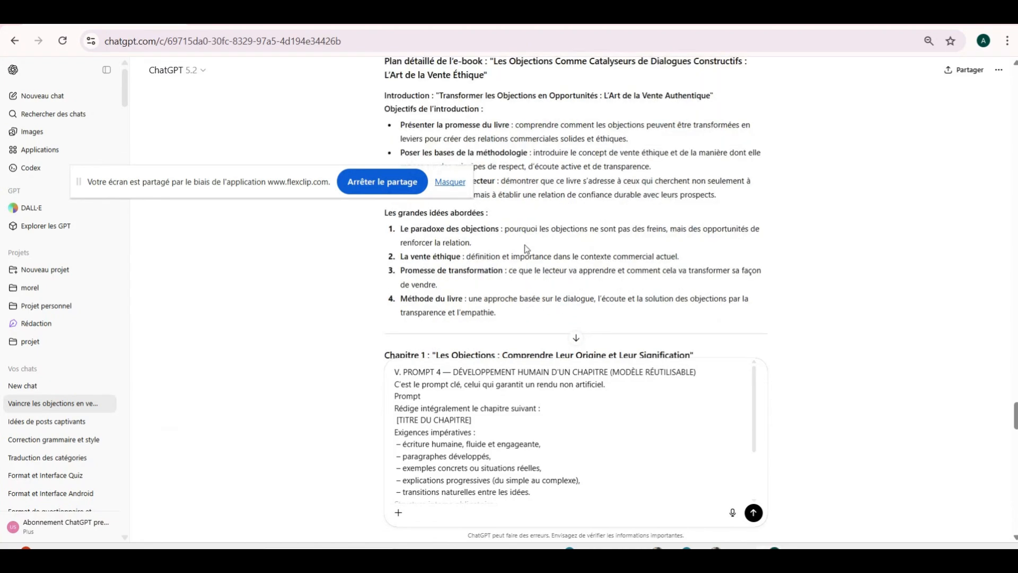
left_click_drag(378, 246, 698, 248)
right_click(634, 245)
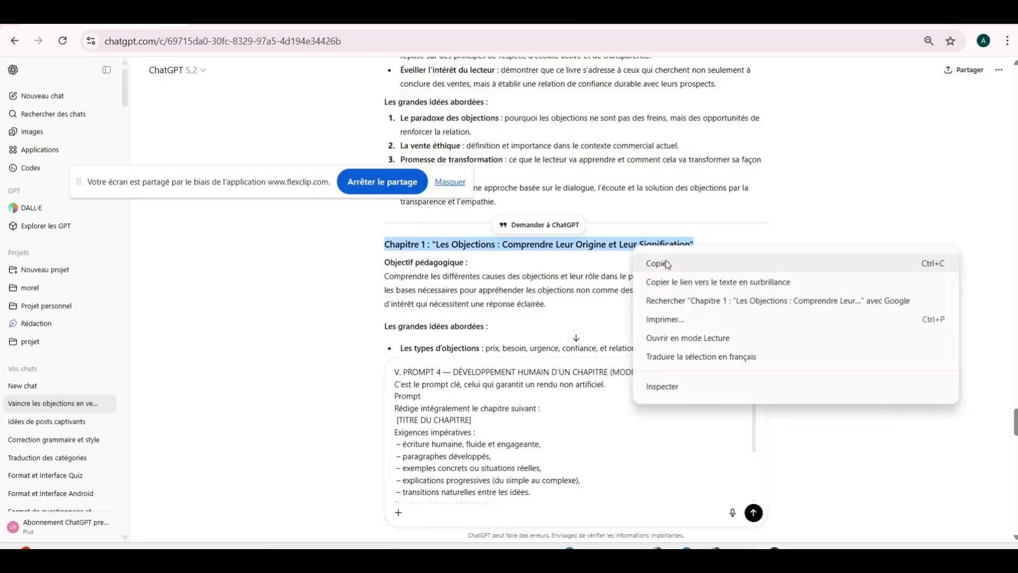
left_click(666, 262)
- Replace the [TITRE DU CHAPITRE] placeholder in the prompt with the copied Chapitre 1 heading and send the message
left_click_drag(397, 420, 494, 420)
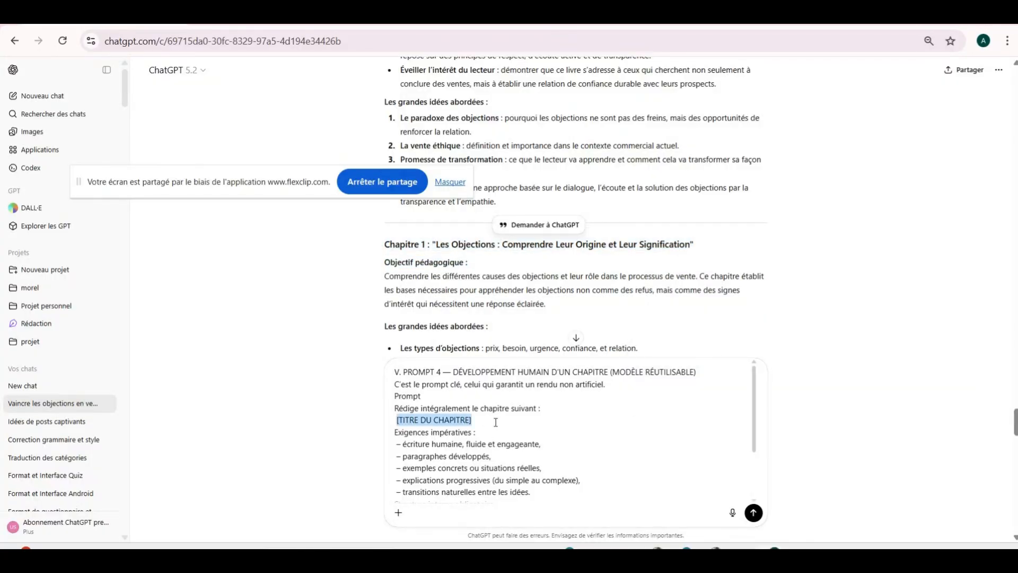
right_click(456, 418)
left_click(499, 198)
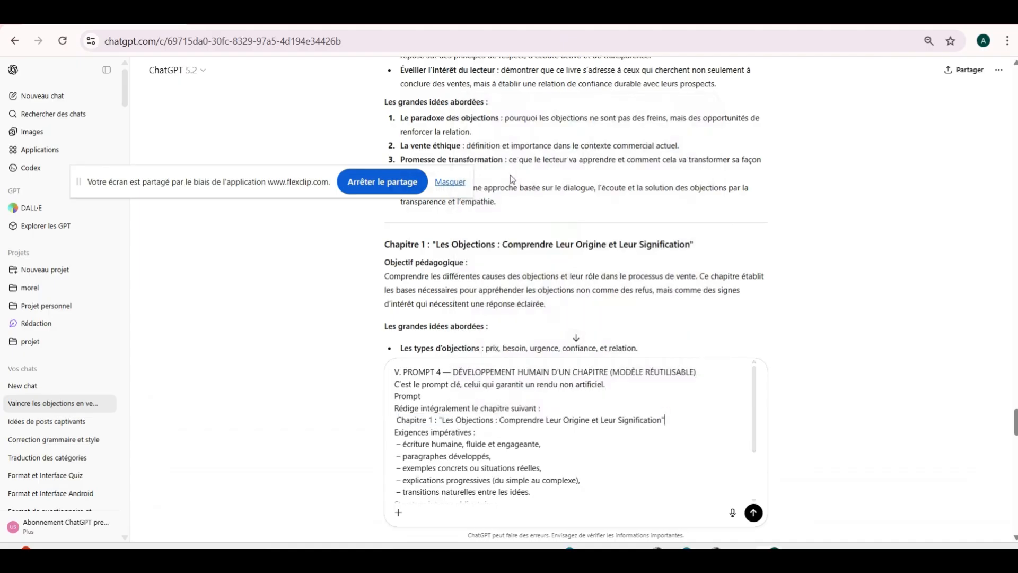
scroll(590, 479, "down", 5)
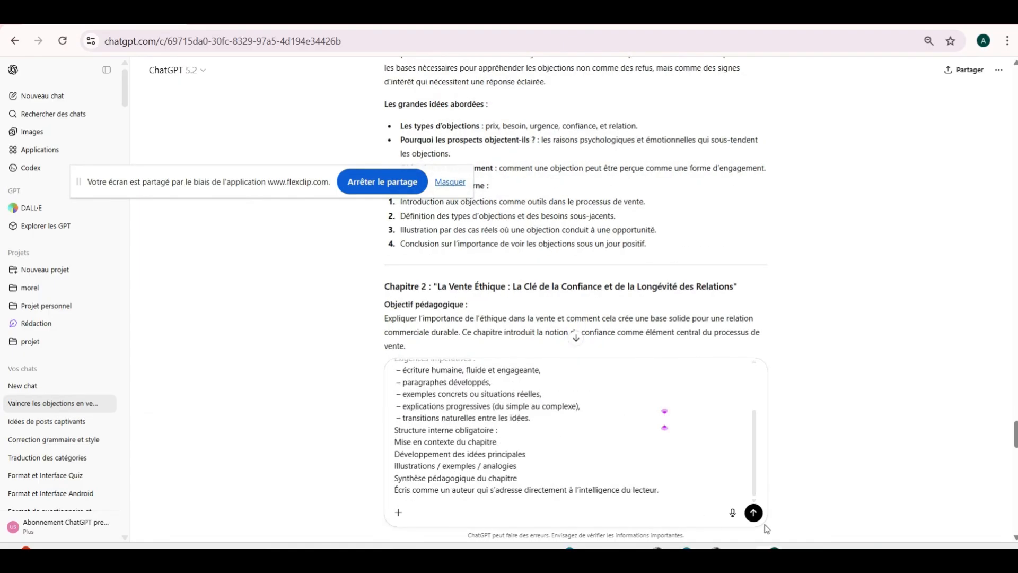
left_click(753, 512)
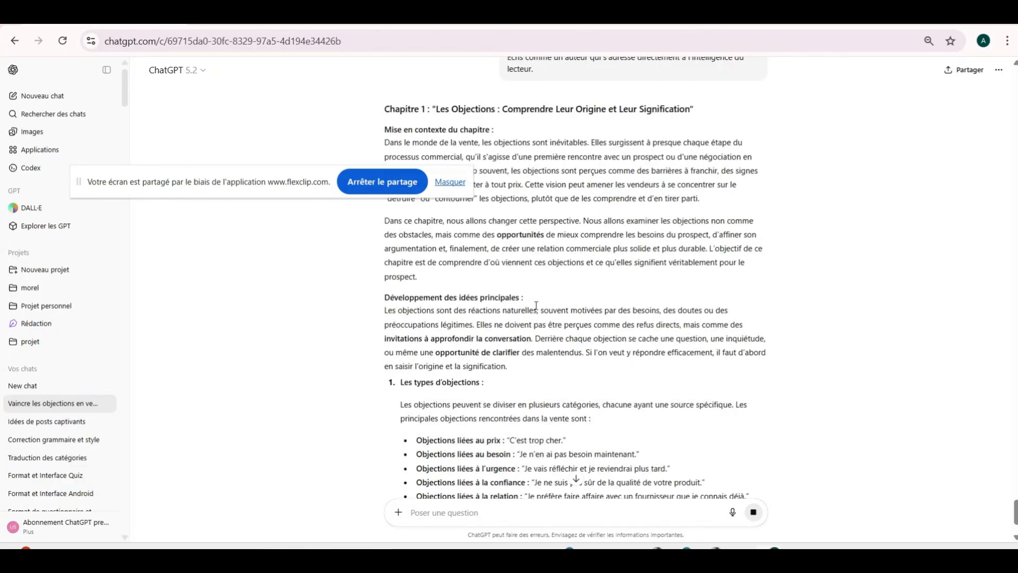
- Review the generated Chapitre 1 text, from its context section through the examples and synthesis to the conclusion
scroll(539, 312, "down", 6)
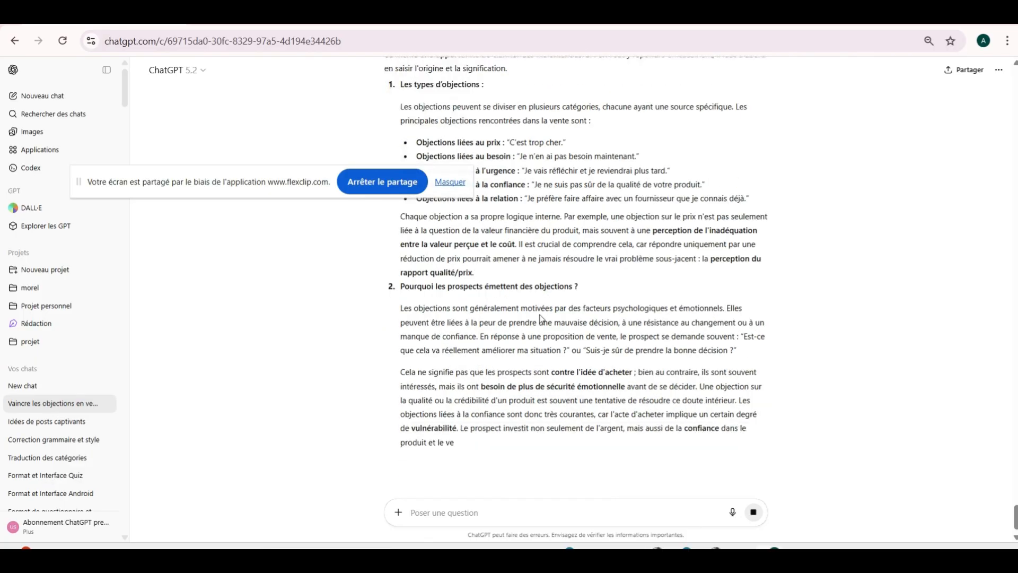
scroll(540, 320, "up", 10)
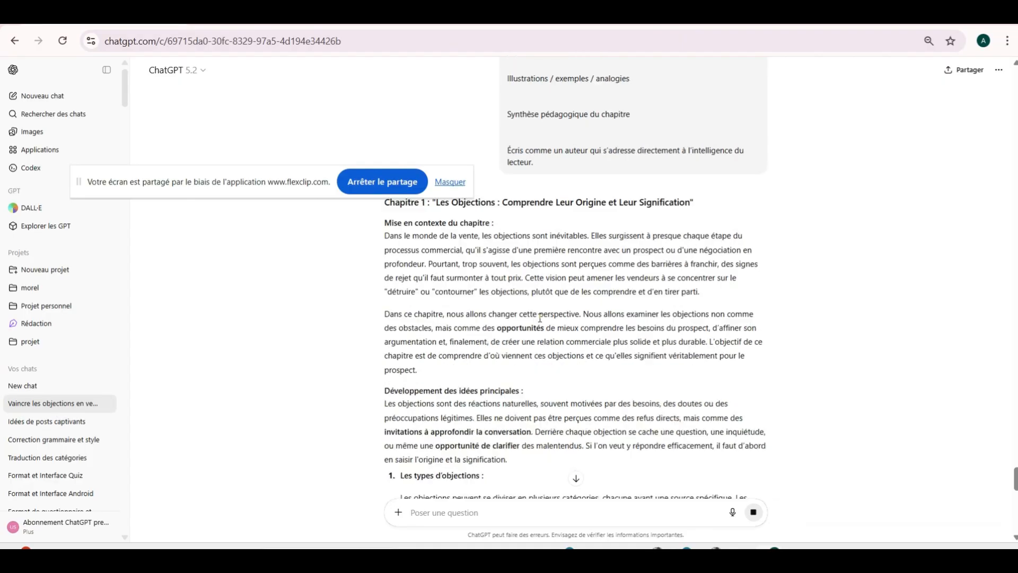
scroll(540, 318, "down", 15)
scroll(541, 324, "down", 6)
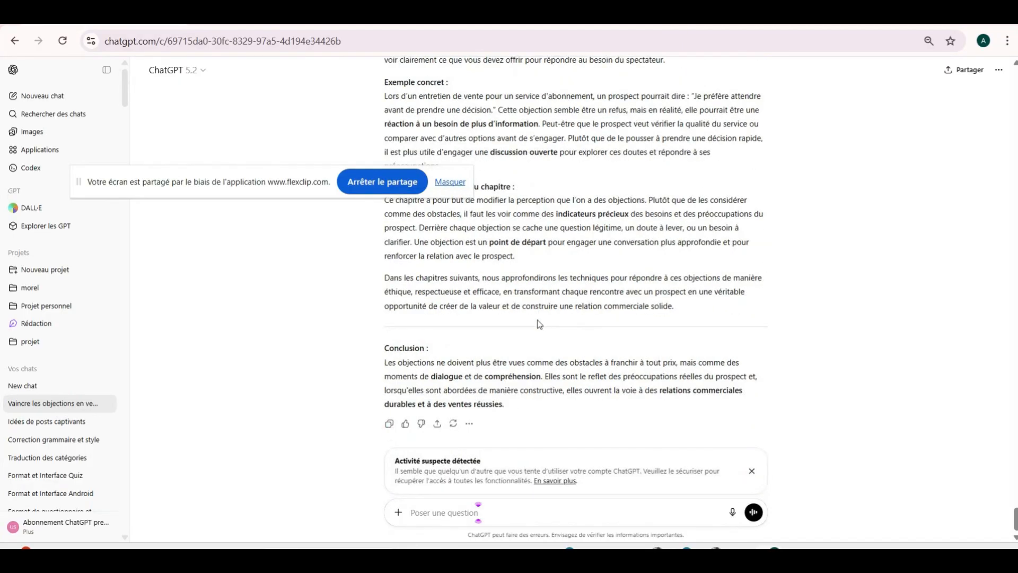
scroll(538, 324, "up", 4)
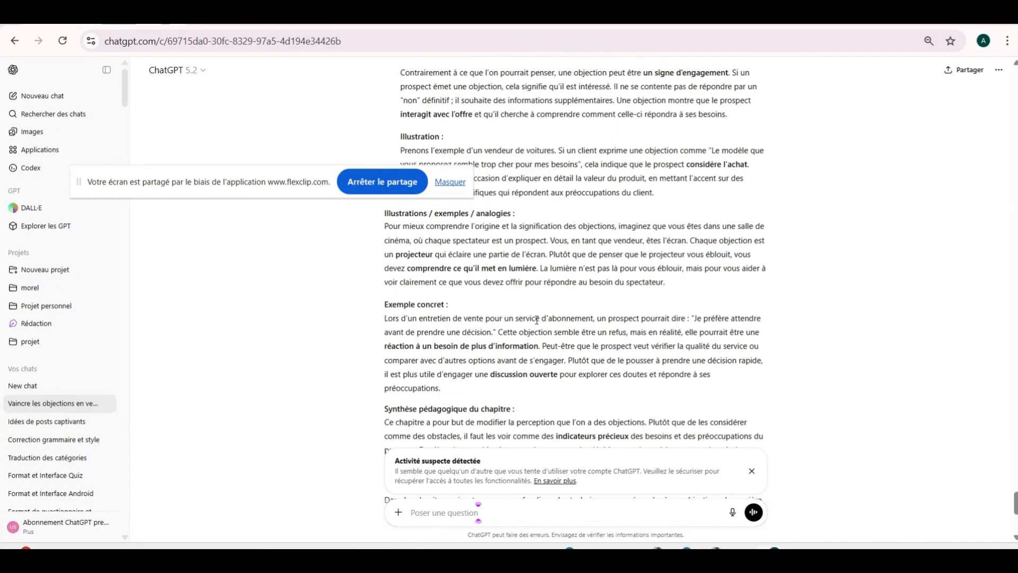
scroll(538, 323, "down", 4)
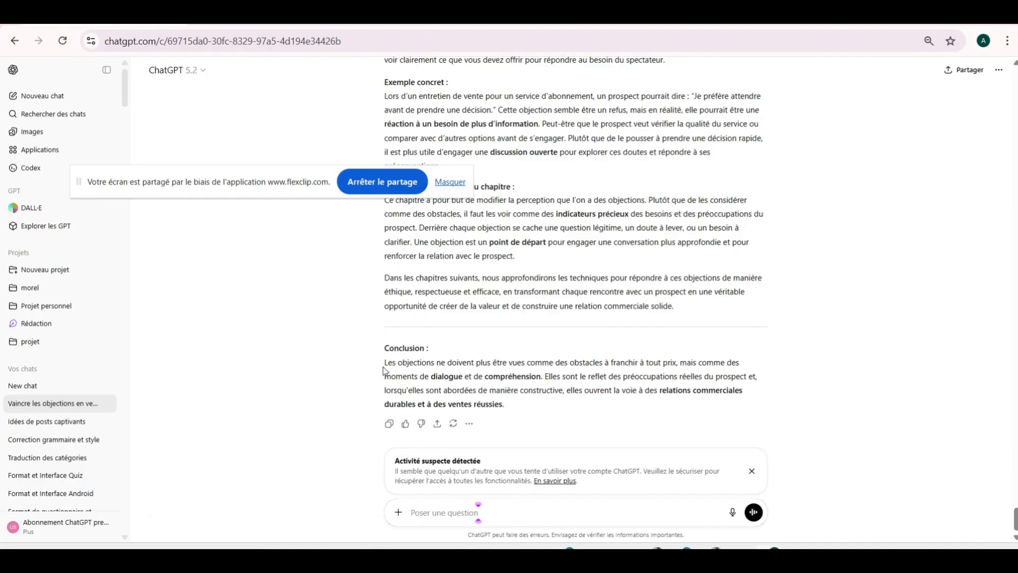
- Dismiss the suspicious activity notice and copy the whole generated Chapitre 1, from its title to "des ventes réussies."
scroll(529, 385, "up", 20)
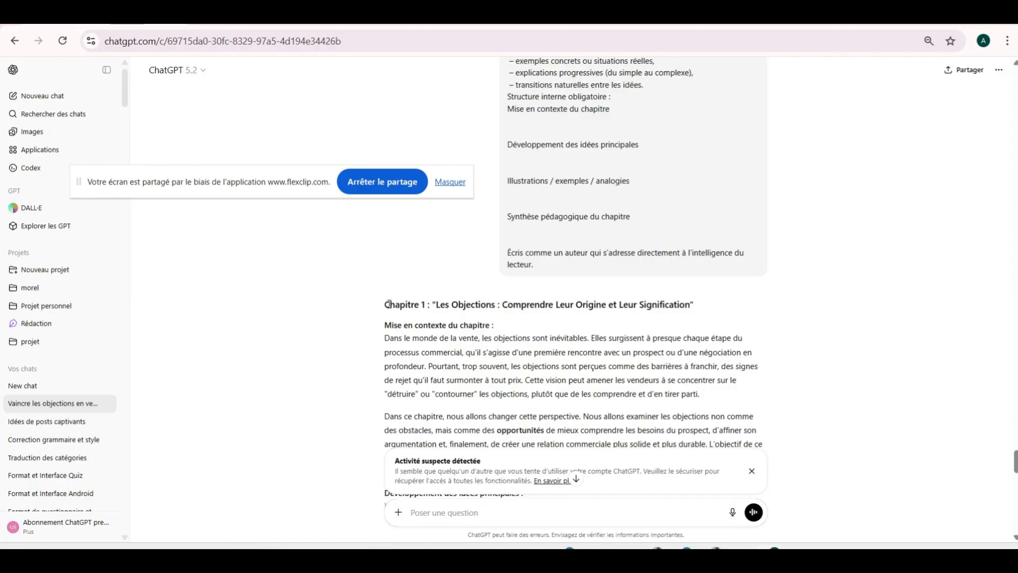
left_click_drag(386, 300, 700, 395)
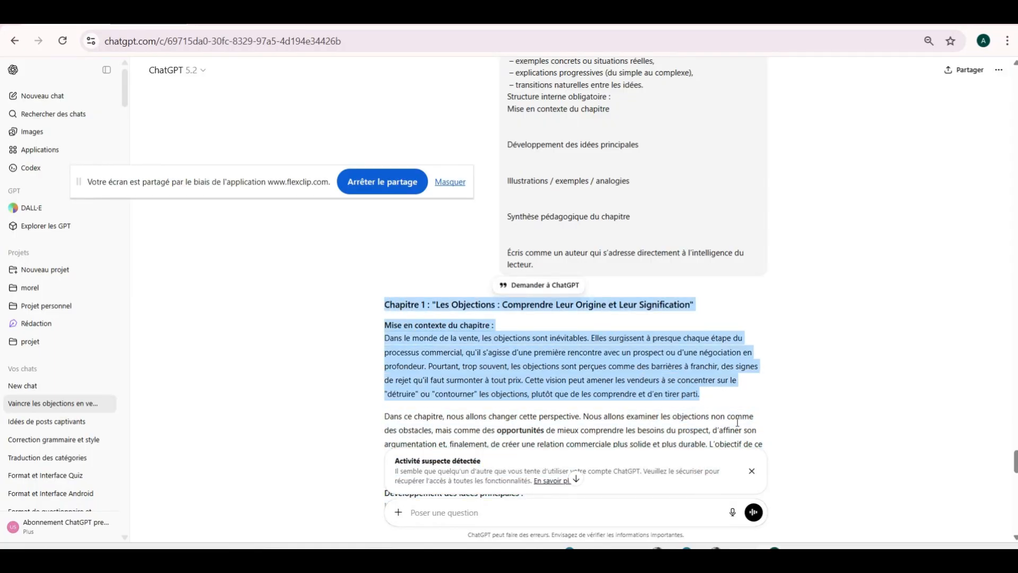
left_click(751, 471)
left_click(371, 327)
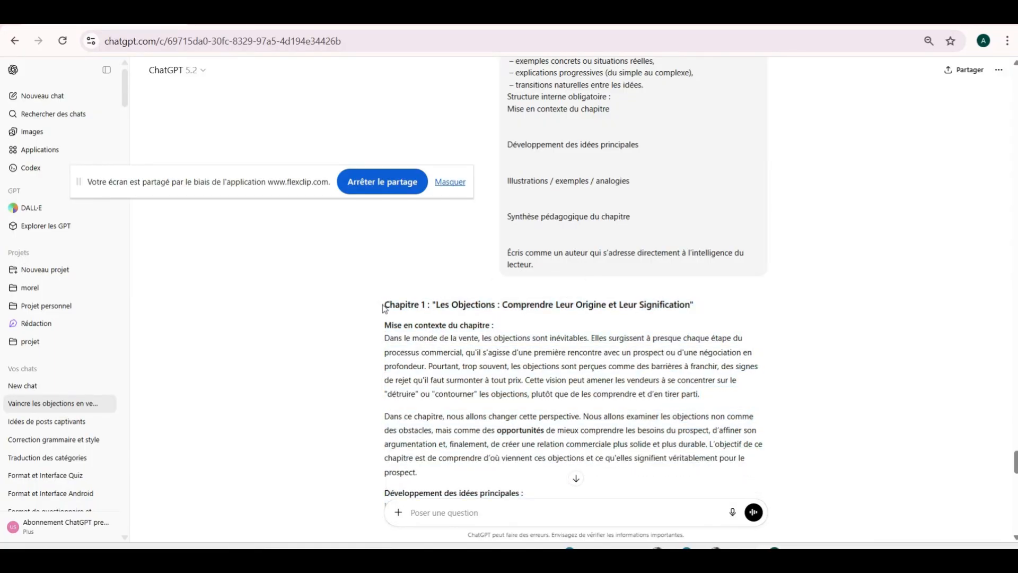
left_click_drag(385, 305, 662, 411)
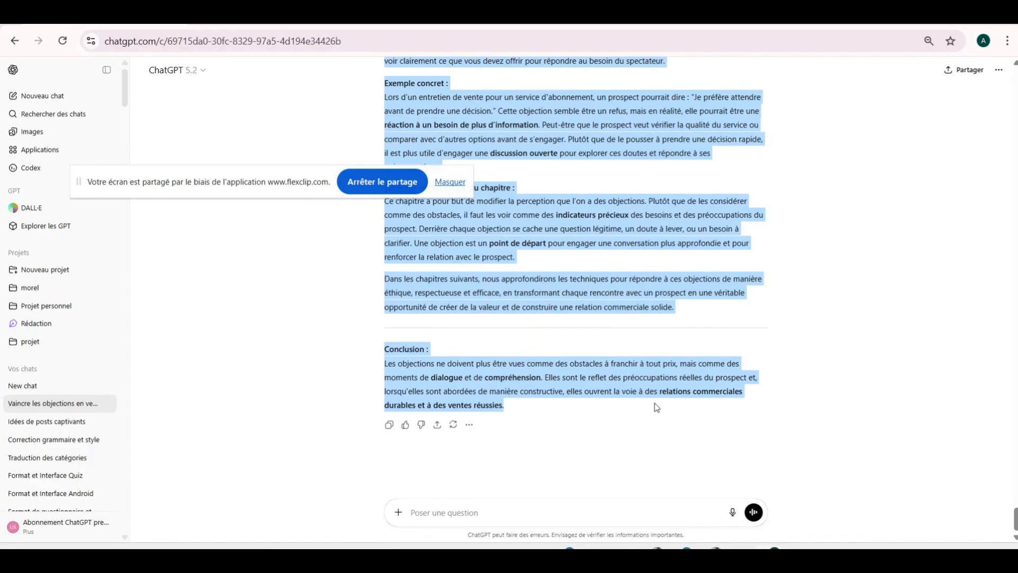
right_click(618, 371)
left_click(643, 392)
- Switch to the Google Docs document "Document sans titre" and paste the copied Chapitre 1 on a new line at the end of the plan
mouse_move(659, 546)
left_click(578, 490)
left_click(416, 25)
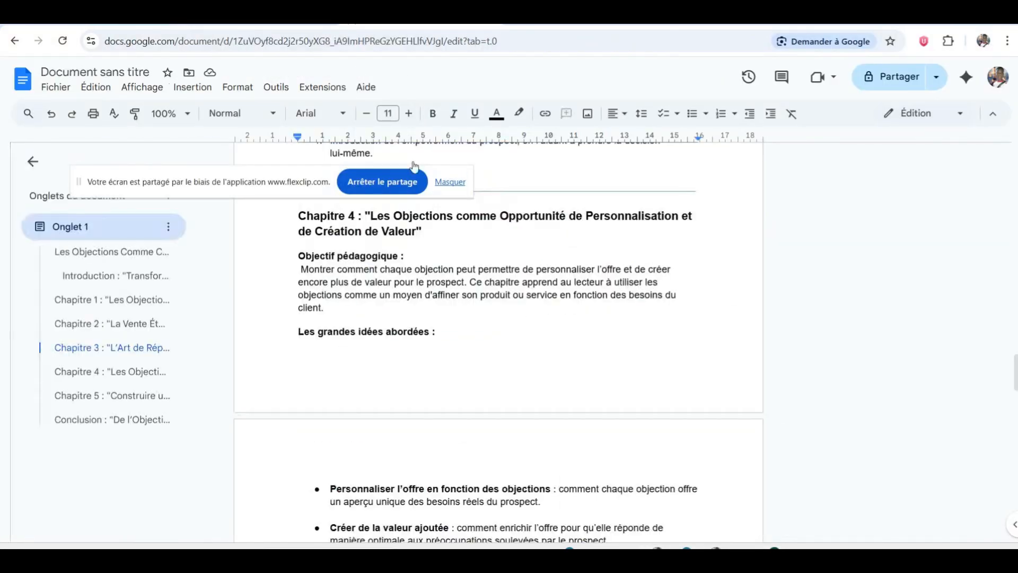
scroll(422, 334, "down", 20)
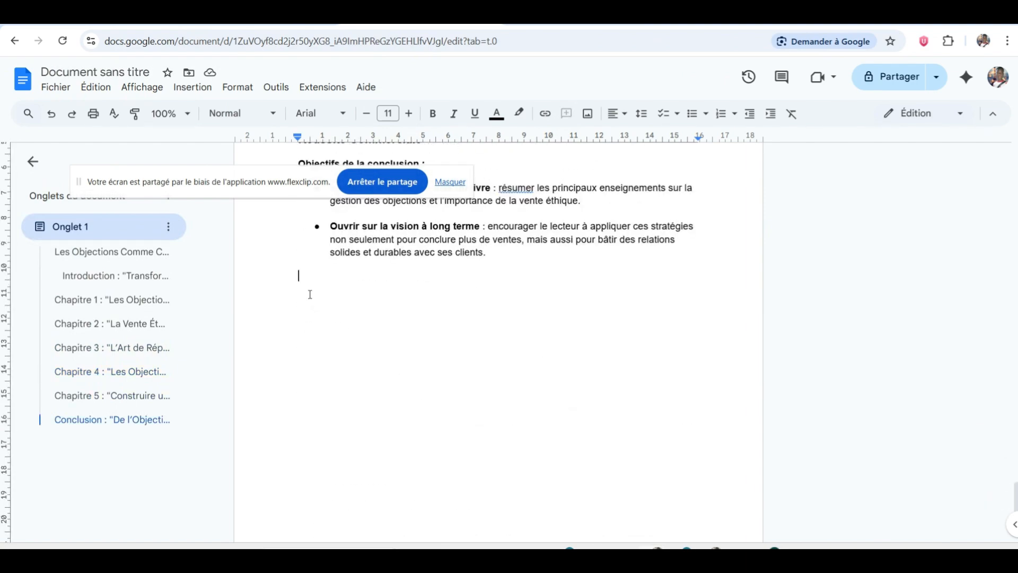
key("Return")
right_click(316, 295)
left_click(363, 352)
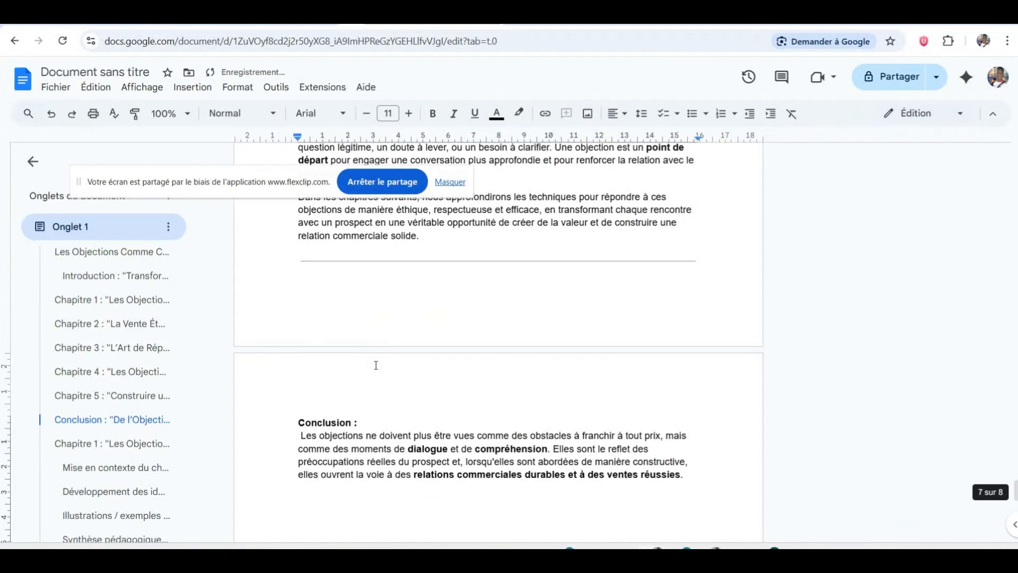
- Select the "Conclusion :" heading at the end of the pasted Chapitre 1
triple_click(328, 419)
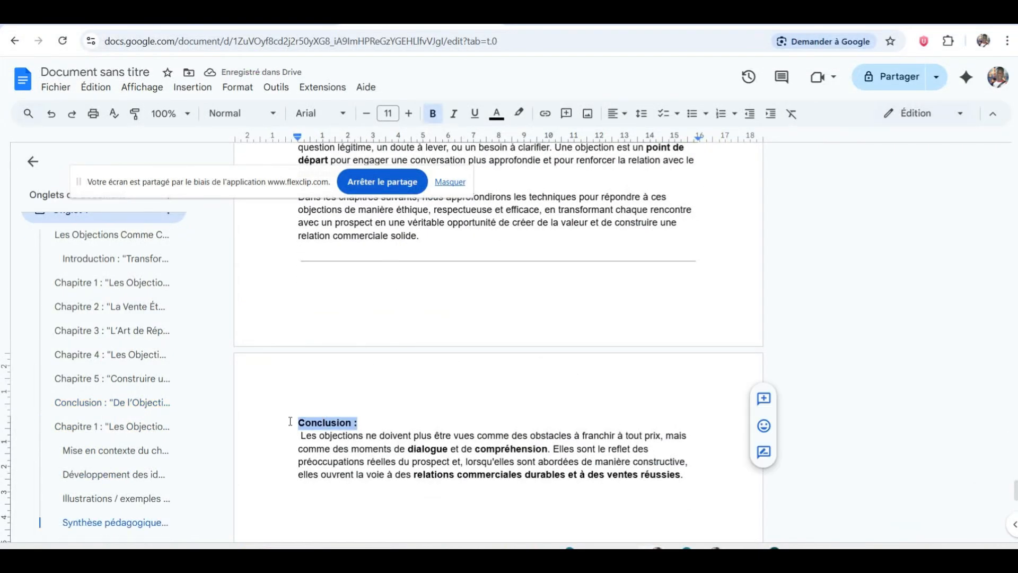
- Delete the "Conclusion :" heading above the closing paragraph and add blank lines after that paragraph at the document's end
key("BackSpace")
key("BackSpace")
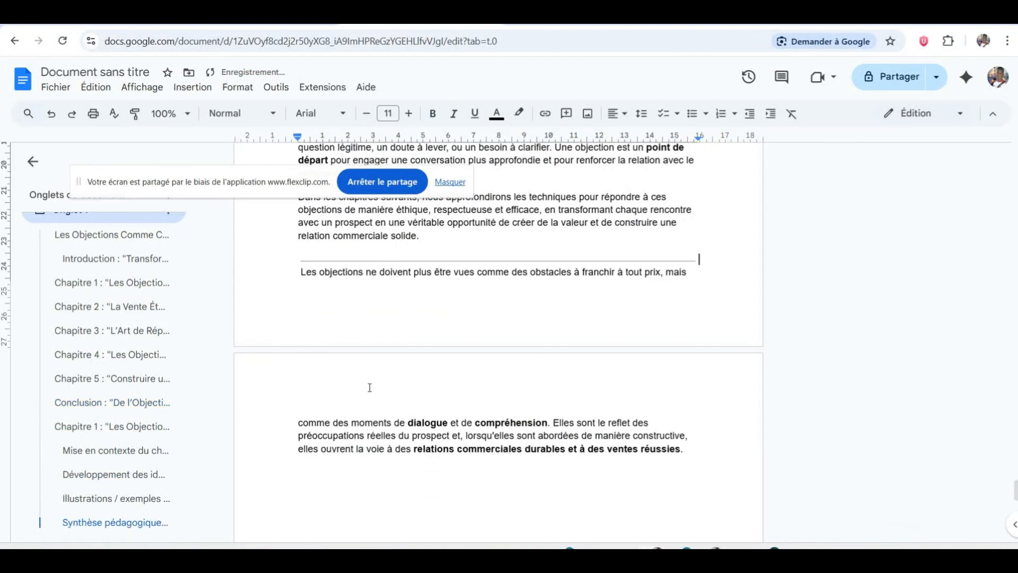
scroll(418, 340, "up", 12)
scroll(418, 339, "up", 20)
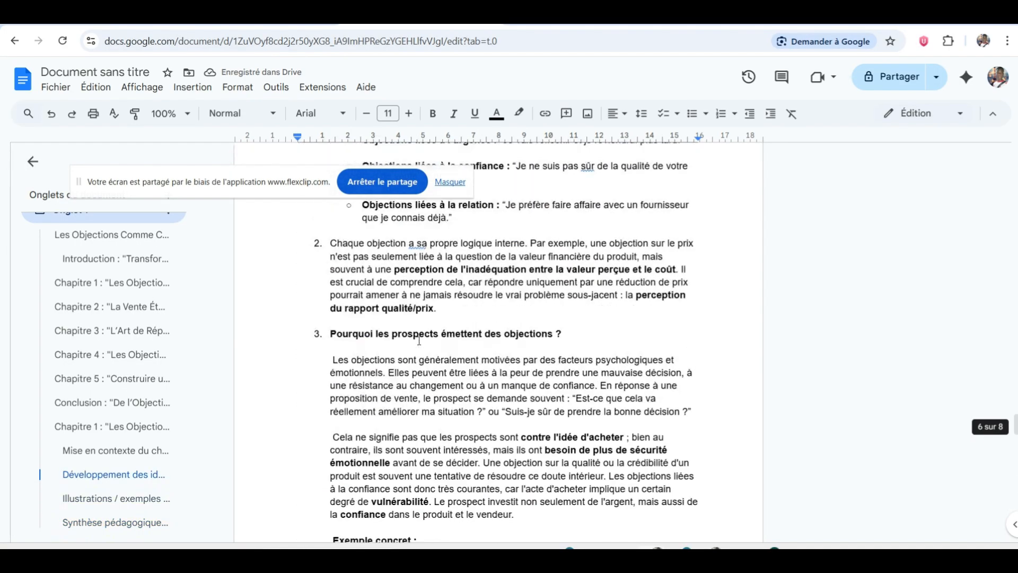
scroll(419, 340, "up", 2)
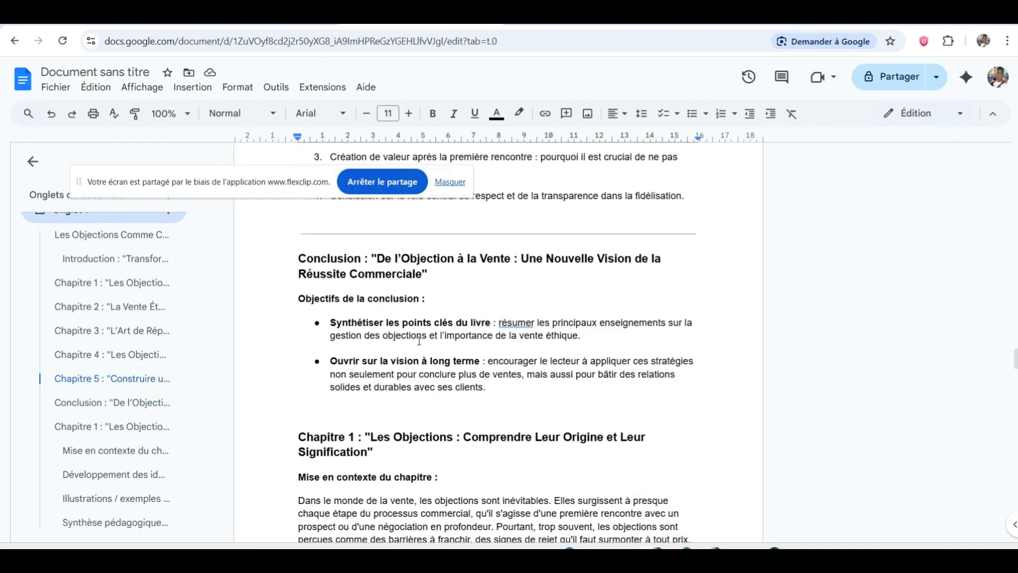
scroll(419, 340, "down", 20)
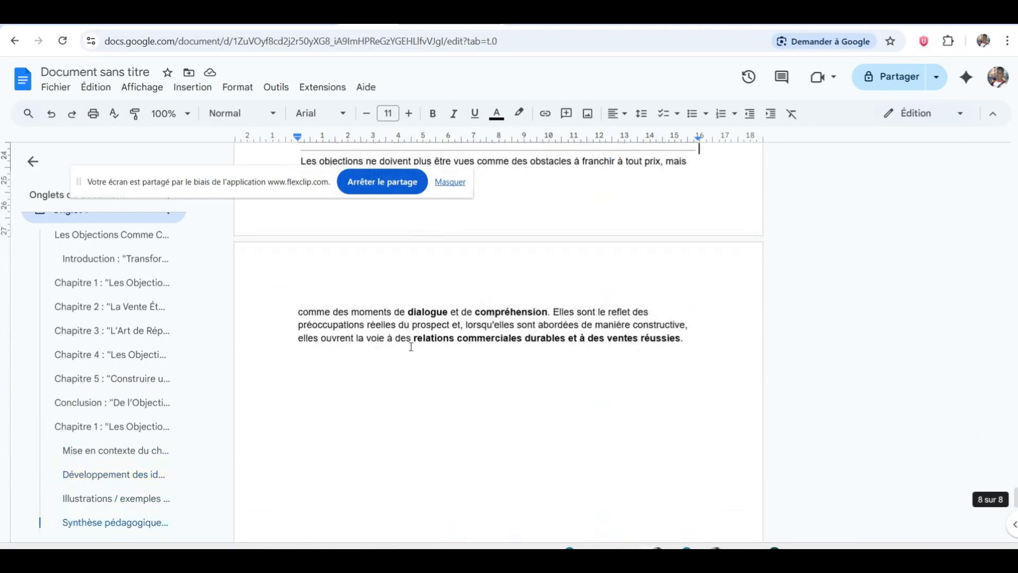
left_click(294, 387)
key("Return")
key("Return")
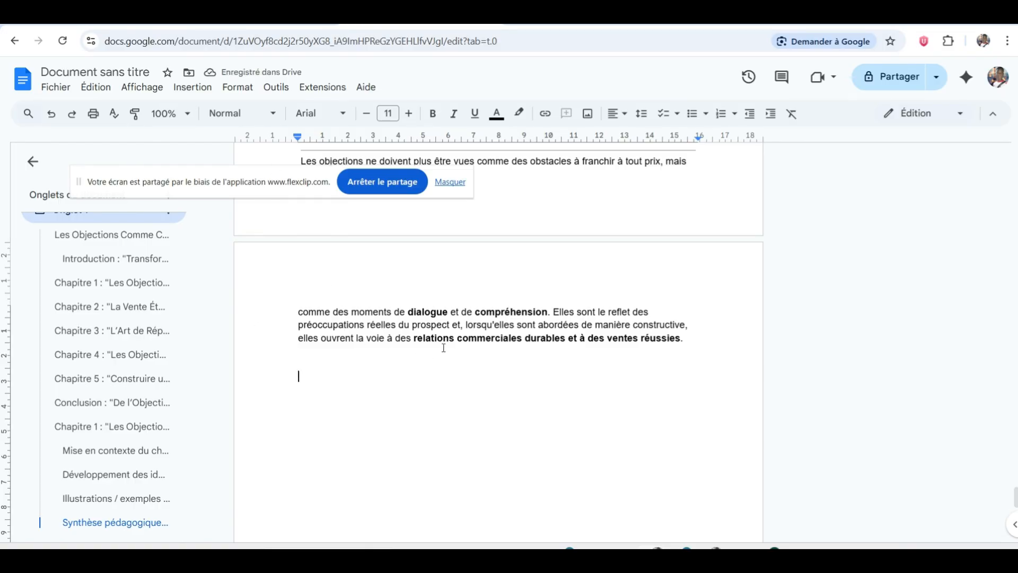
scroll(443, 348, "up", 2)
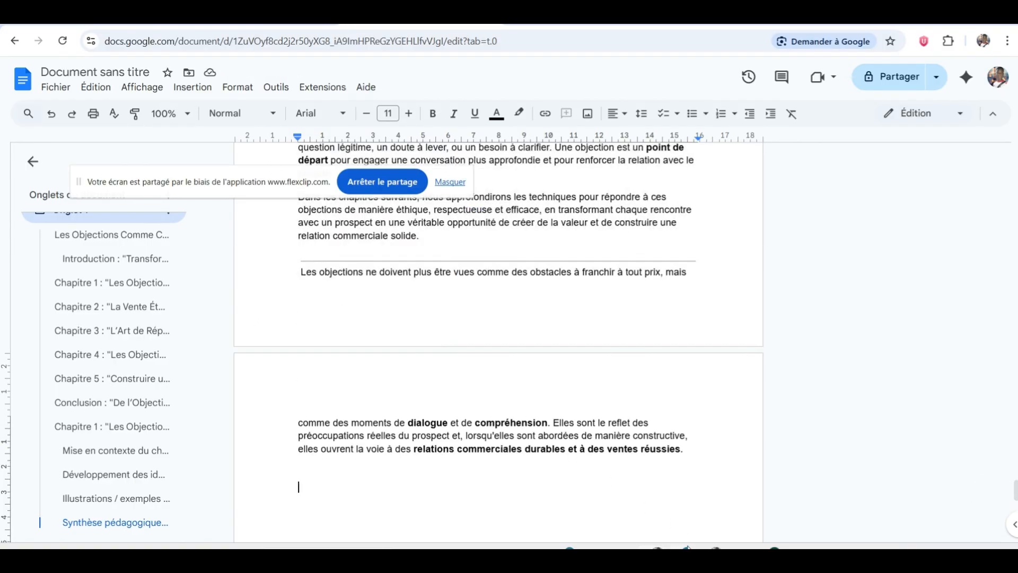
- Switch to the "PROMPT POUR LA RÉDACTION D'UN EBOOK COMPLET" document and review the sections around Prompt 5 on enriching content
mouse_move(680, 557)
left_click(268, 22)
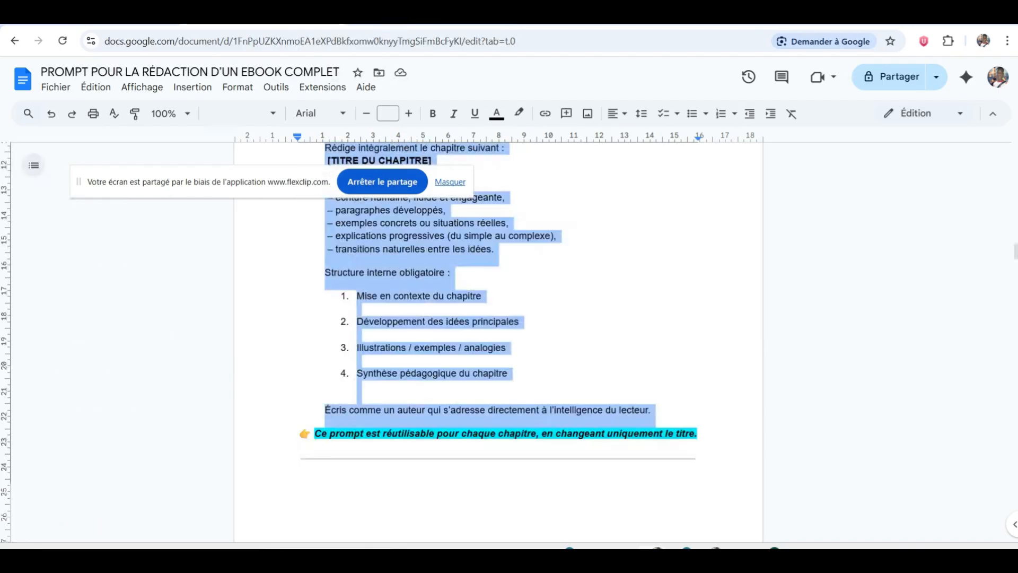
scroll(391, 392, "up", 4)
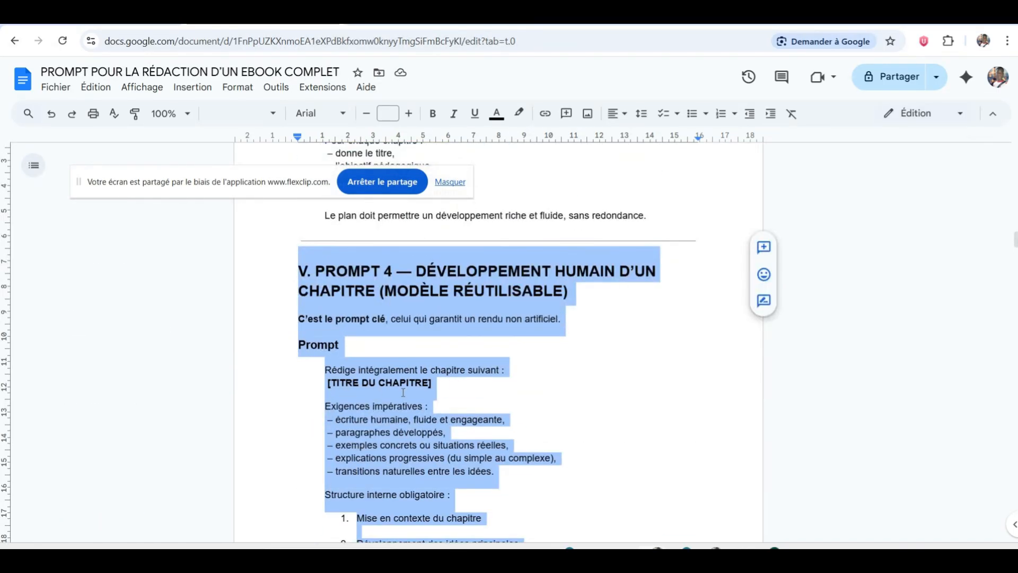
scroll(403, 392, "down", 15)
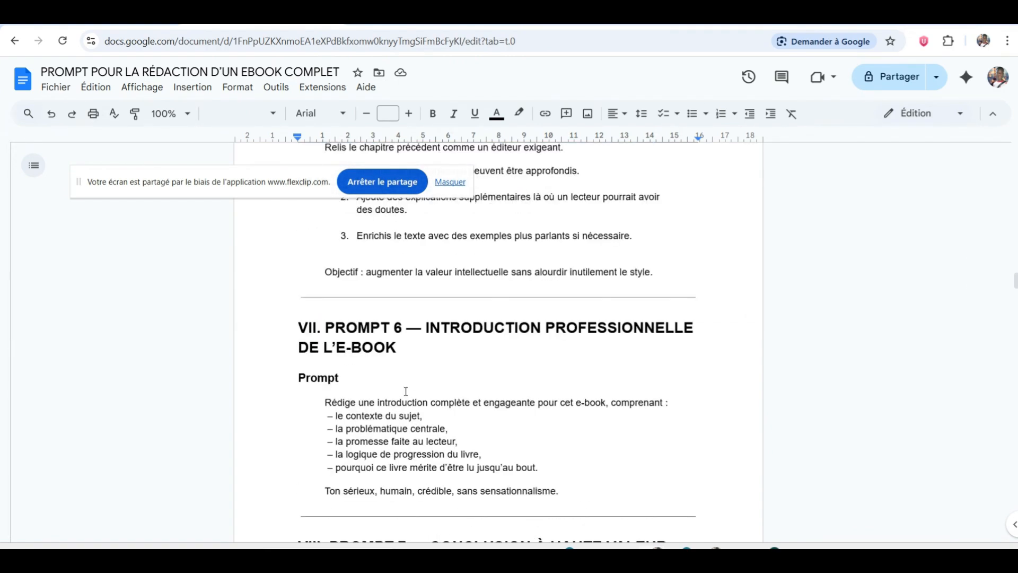
scroll(405, 390, "up", 6)
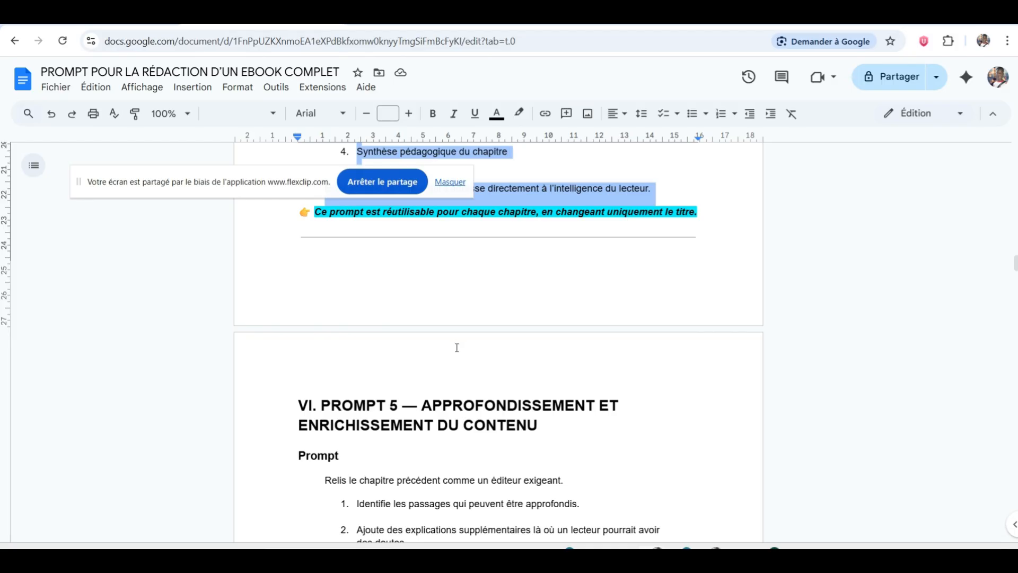
scroll(397, 375, "down", 4)
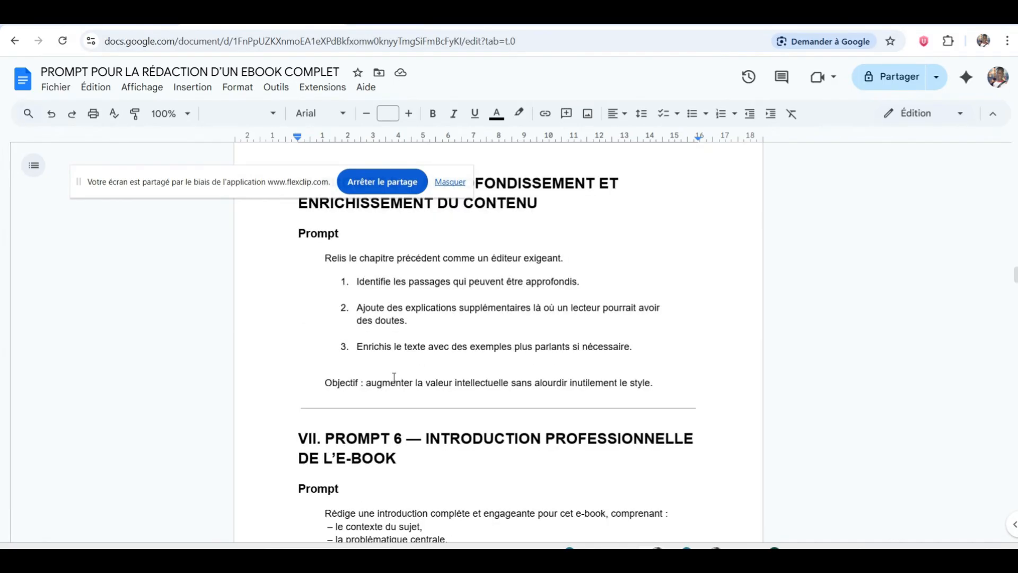
scroll(394, 376, "up", 4)
scroll(394, 377, "down", 2)
scroll(394, 377, "up", 2)
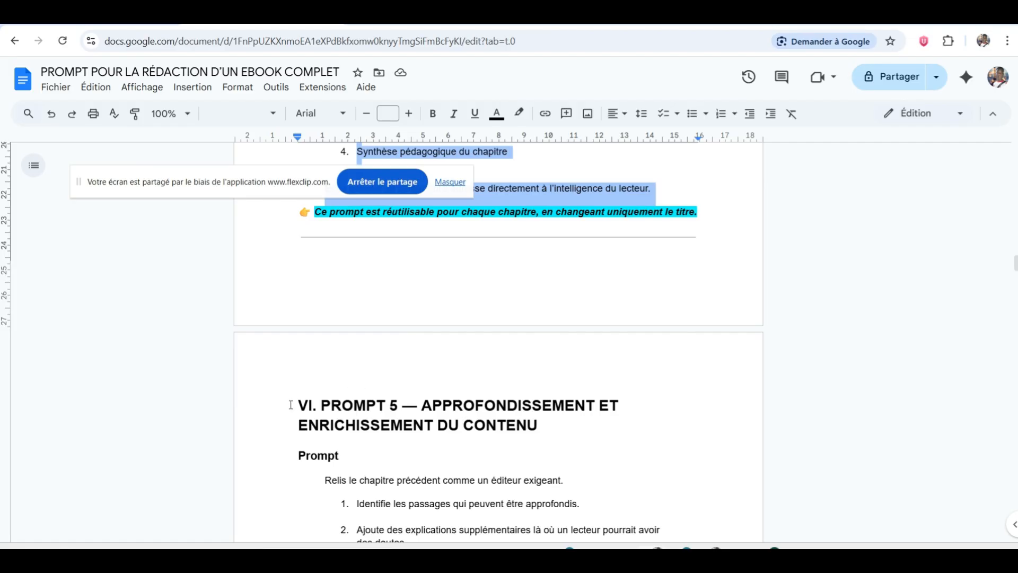
scroll(292, 405, "down", 6)
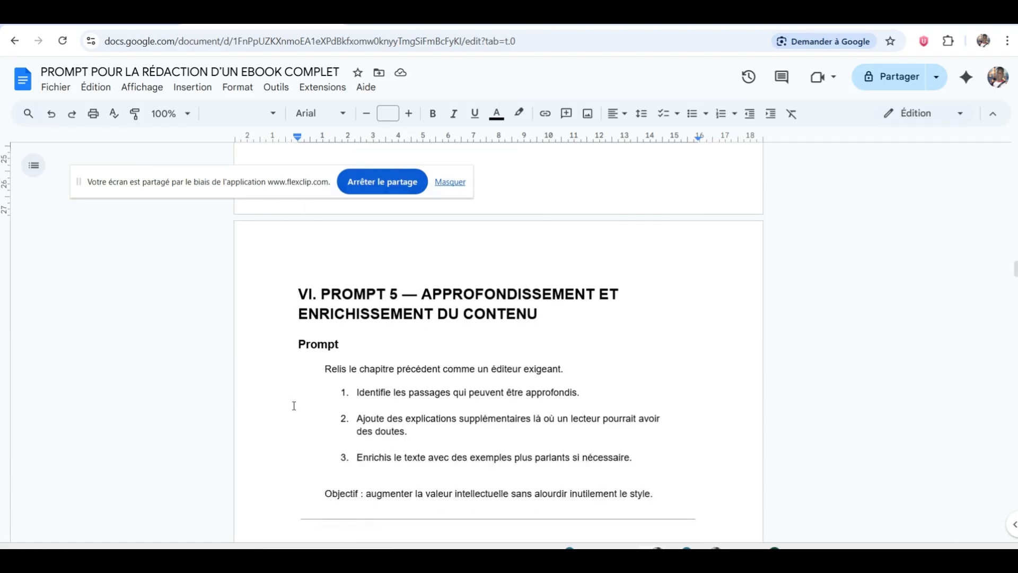
scroll(292, 405, "up", 6)
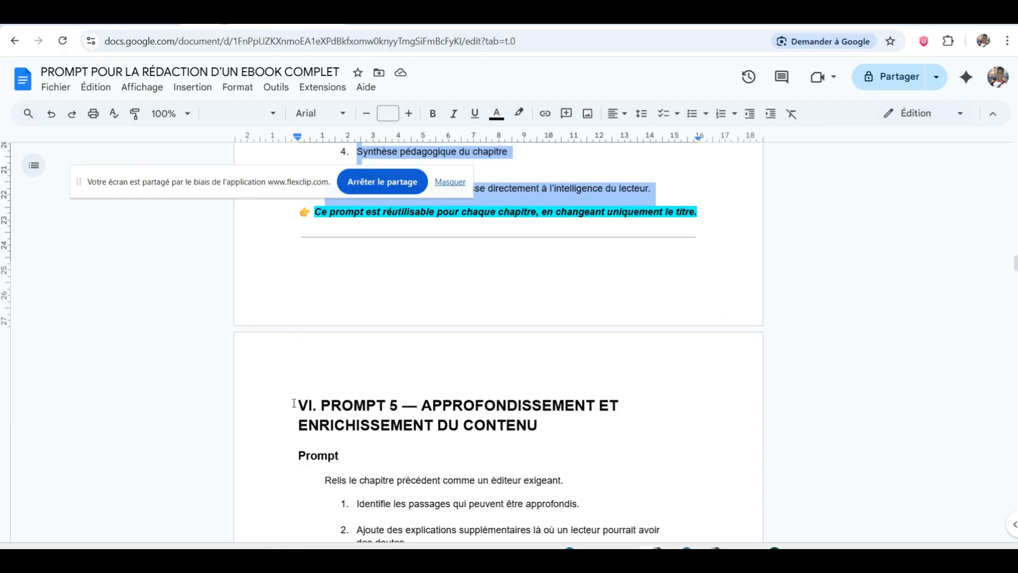
left_click_drag(294, 403, 636, 379)
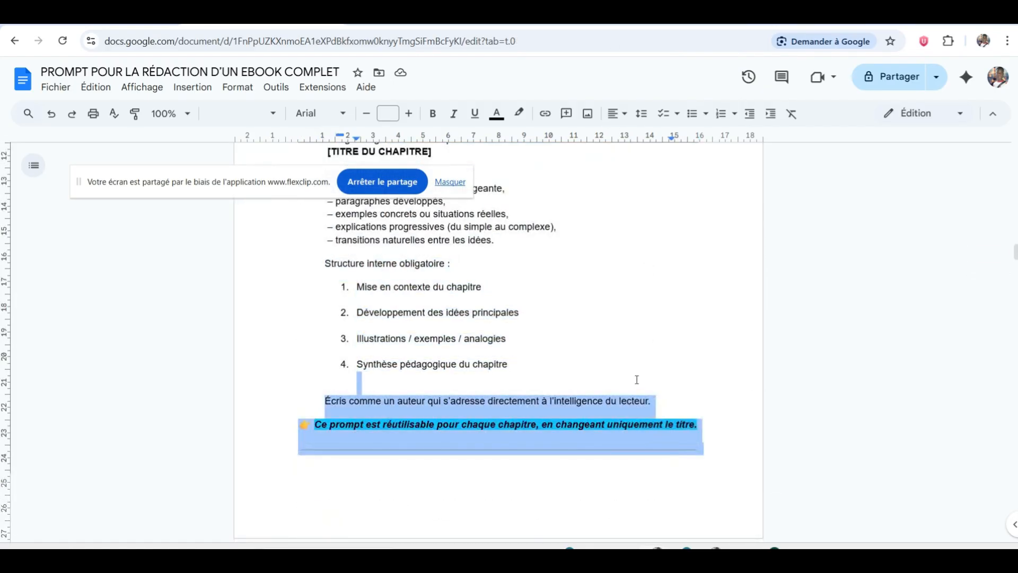
scroll(636, 377, "down", 4)
left_click(295, 396)
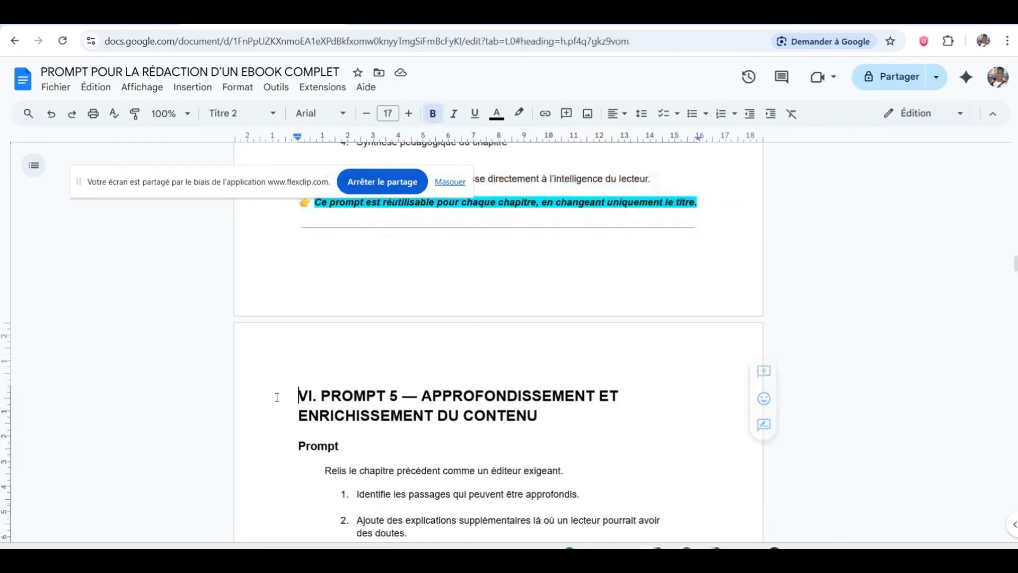
- Copy the entire Prompt 5 section, from its "APPROFONDISSEMENT ET ENRICHISSEMENT DU CONTENU" heading through the "Objectif" line
scroll(295, 396, "down", 2)
left_click_drag(295, 285, 670, 485)
key("ctrl+c")
right_click(610, 483)
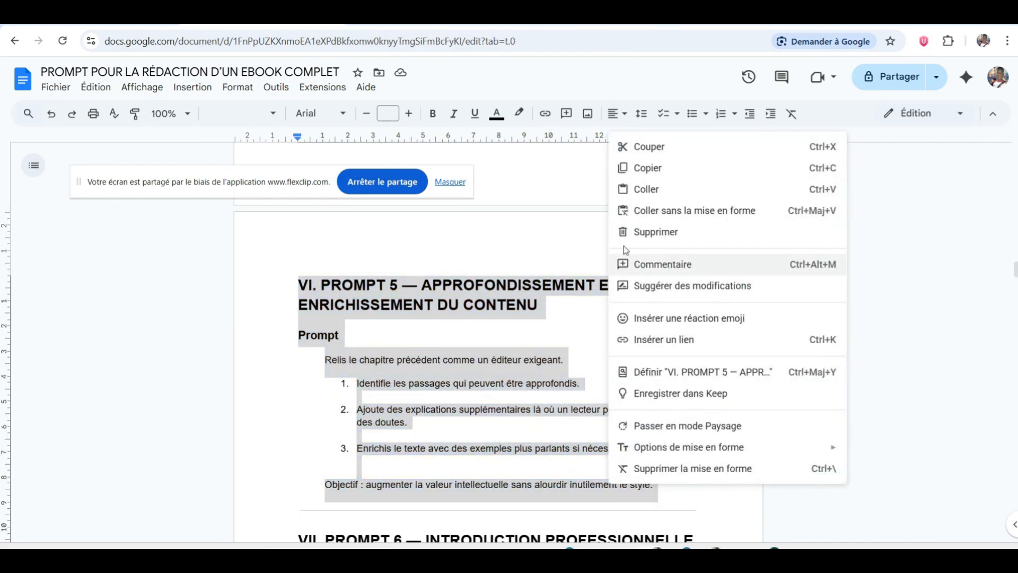
left_click(668, 167)
- Switch to the ChatGPT conversation about overcoming sales objections, paste the copied Prompt 5 text and submit it
mouse_move(780, 541)
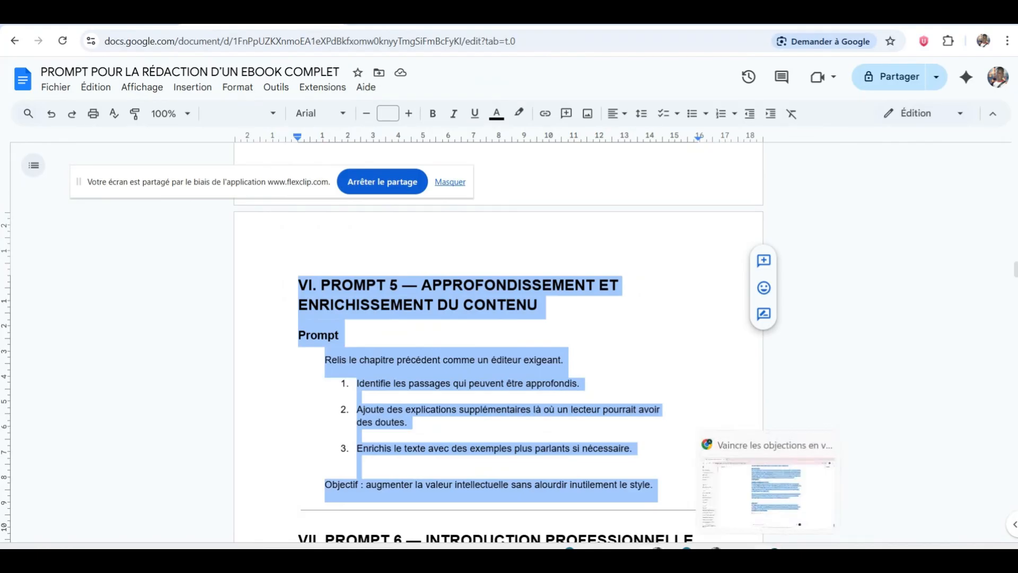
left_click(763, 482)
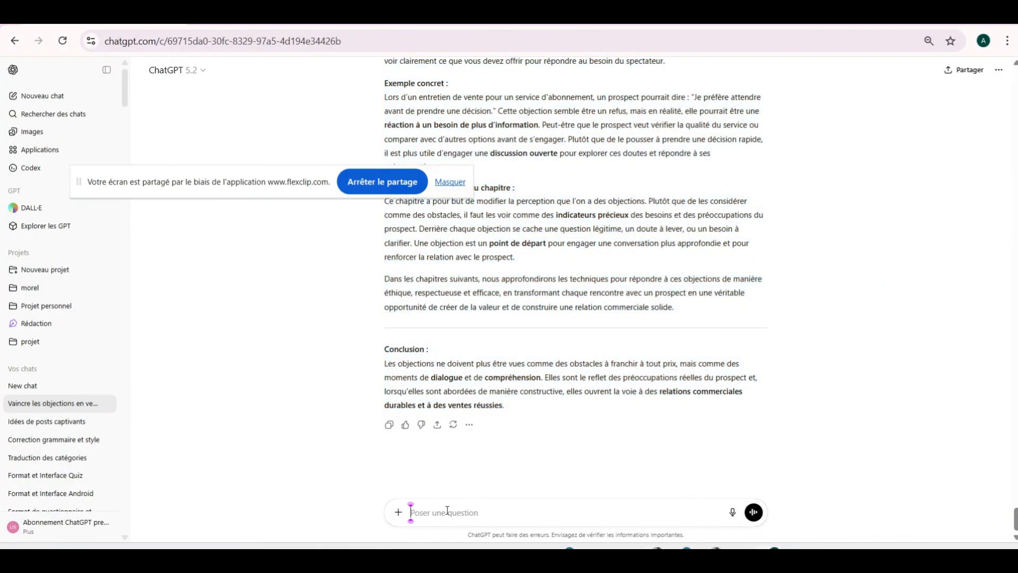
right_click(447, 510)
left_click(474, 359)
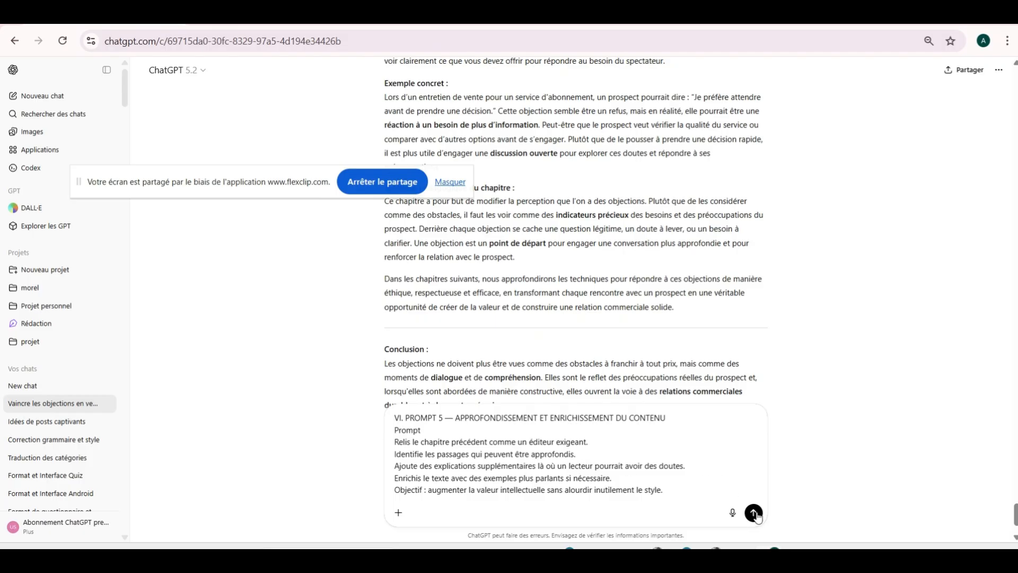
left_click(753, 514)
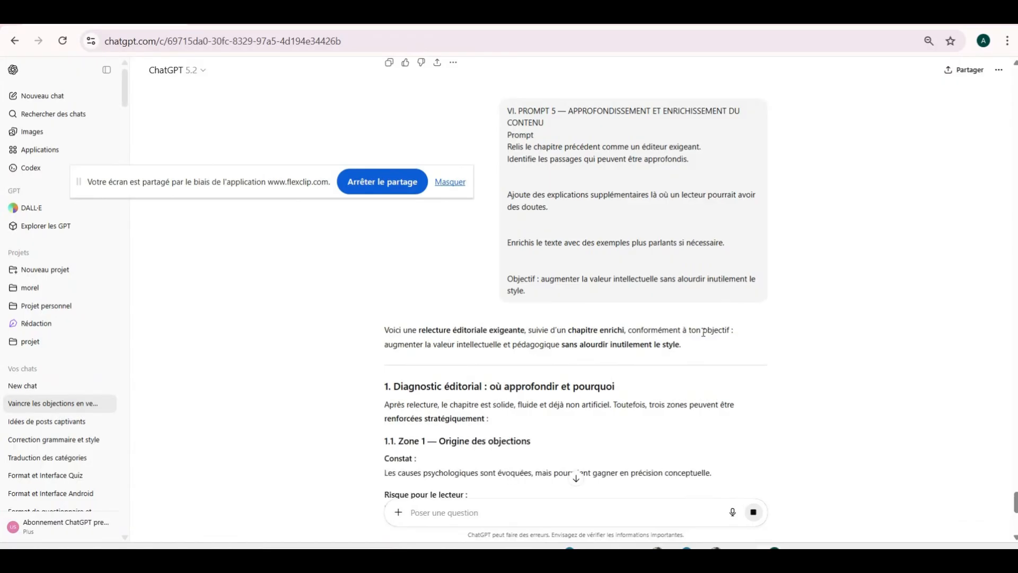
- Read through the generated response, from the editorial diagnosis and enriched Chapter 1 to the teaching summary and editorial result
scroll(511, 368, "down", 8)
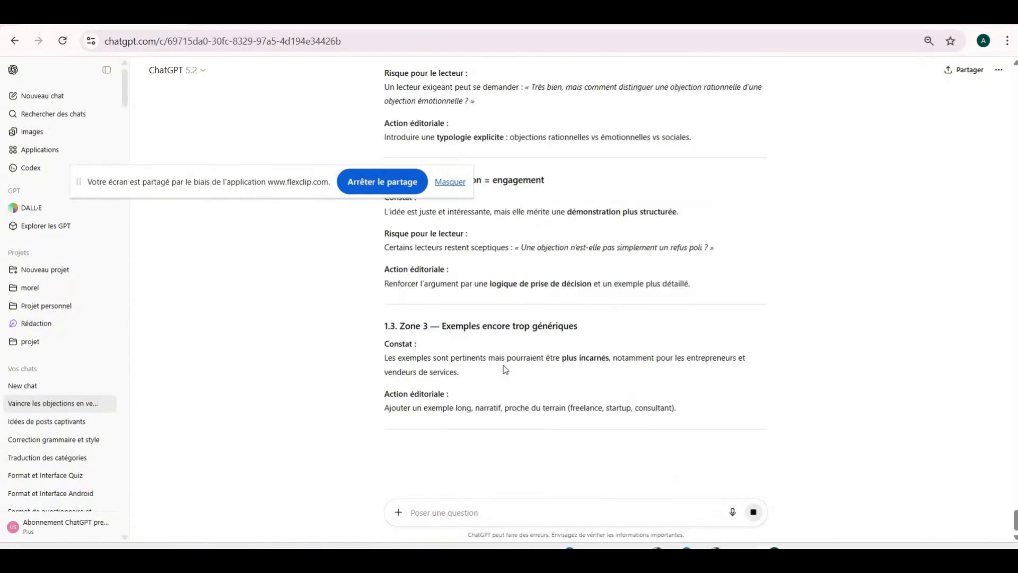
scroll(505, 370, "up", 10)
scroll(505, 370, "down", 13)
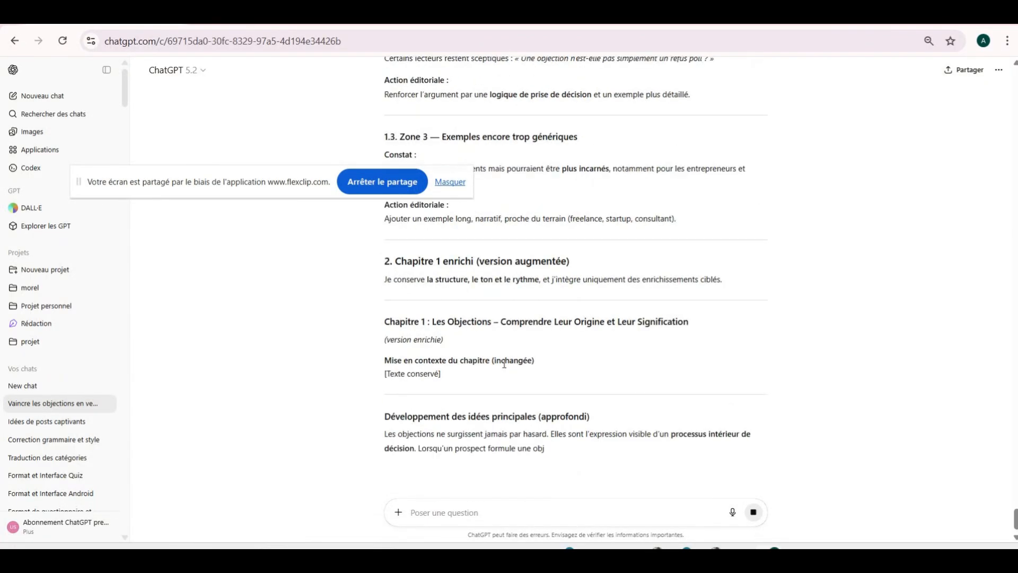
scroll(504, 363, "down", 2)
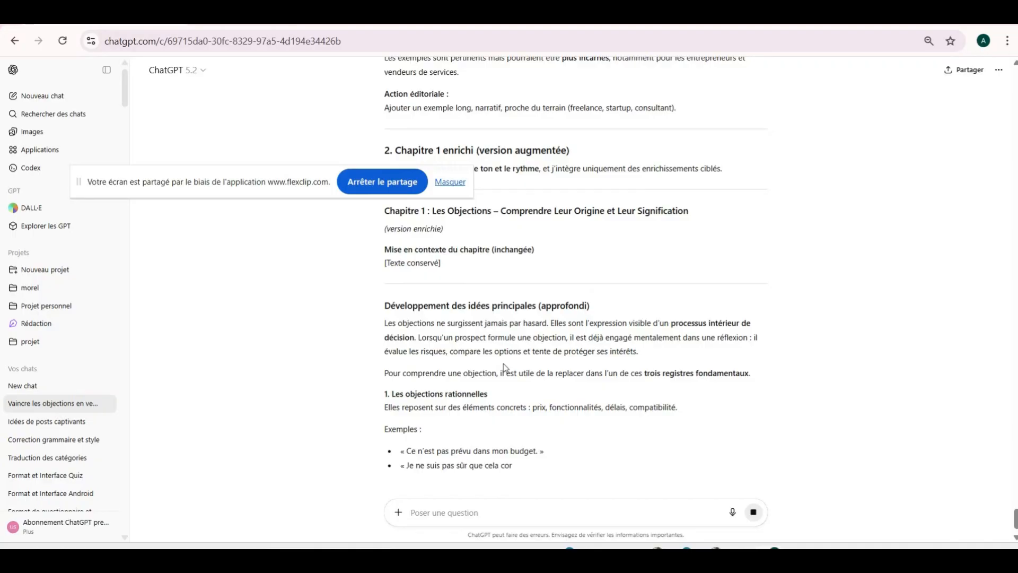
scroll(504, 364, "down", 1)
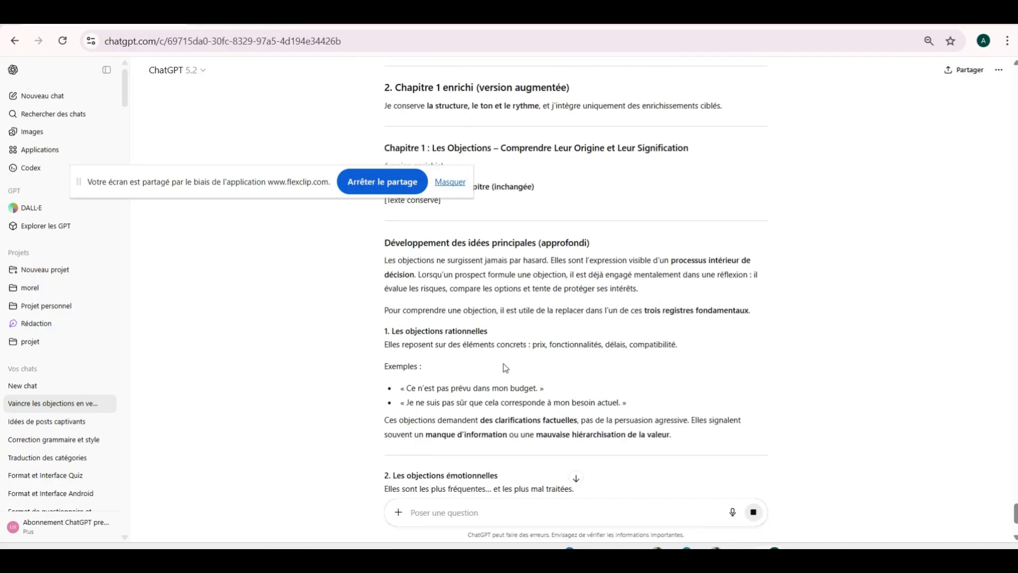
scroll(505, 367, "down", 2)
scroll(505, 367, "up", 4)
scroll(499, 379, "down", 2)
scroll(497, 382, "down", 4)
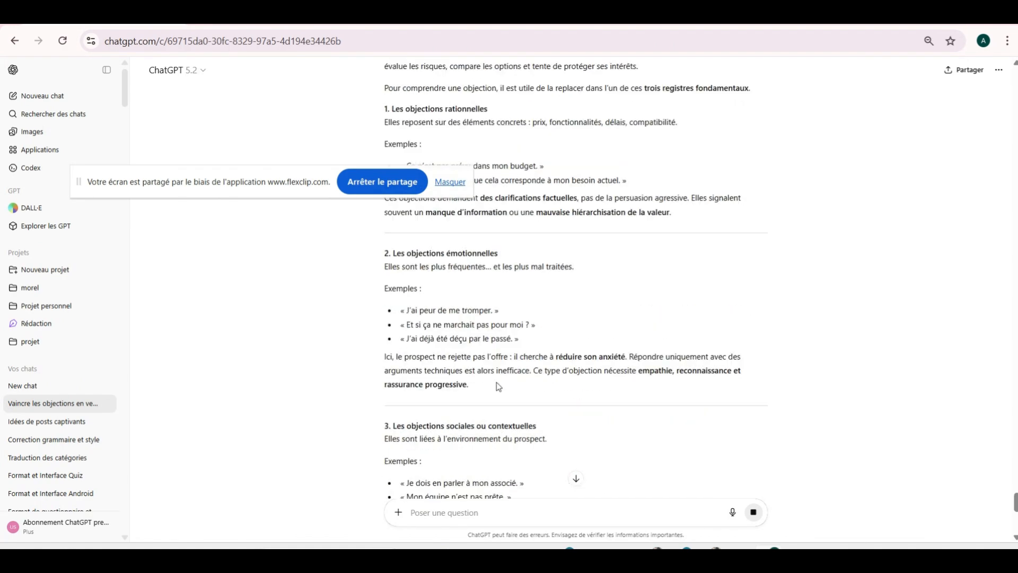
scroll(498, 387, "down", 11)
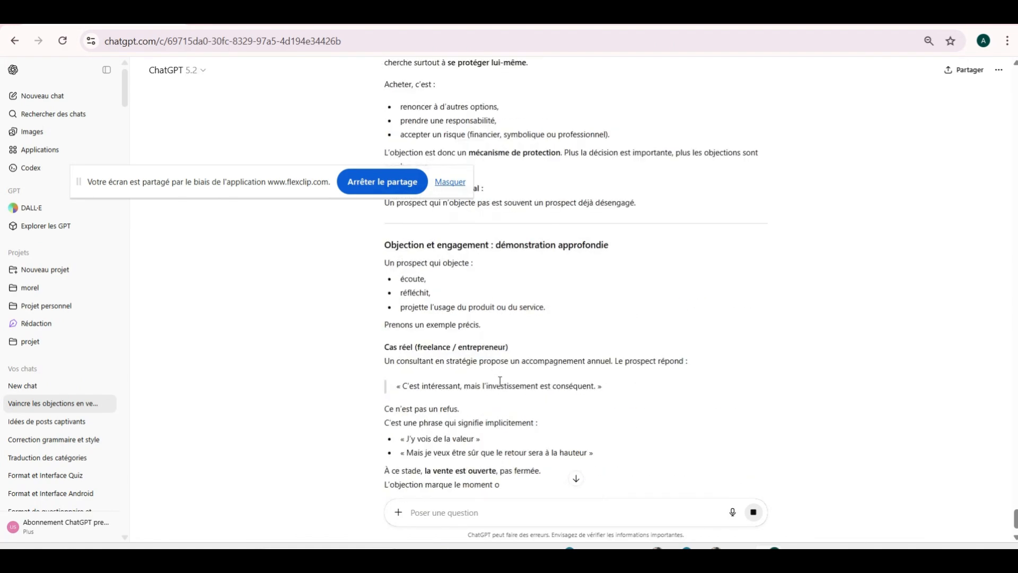
scroll(499, 382, "up", 2)
scroll(499, 381, "down", 5)
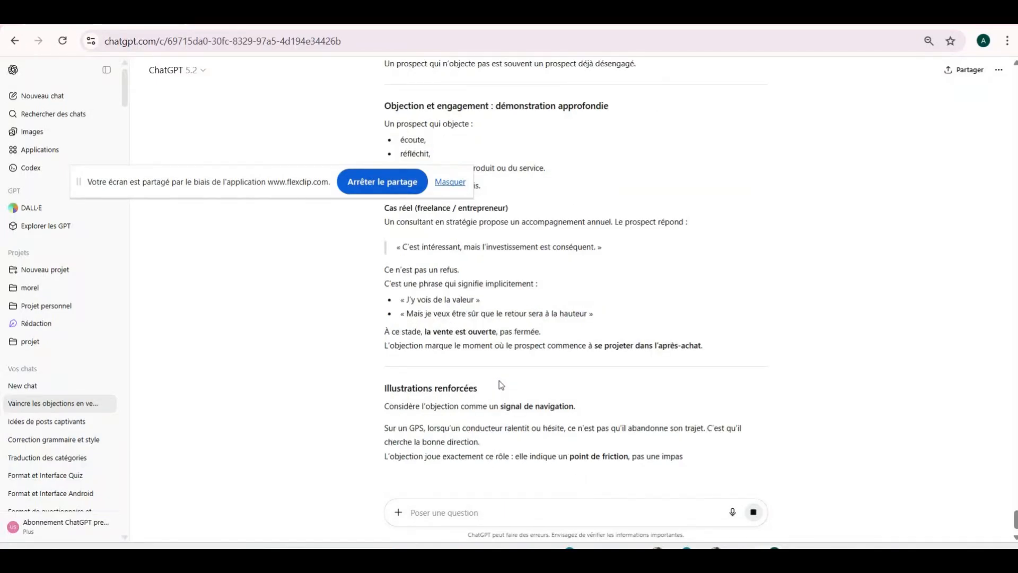
scroll(498, 380, "down", 3)
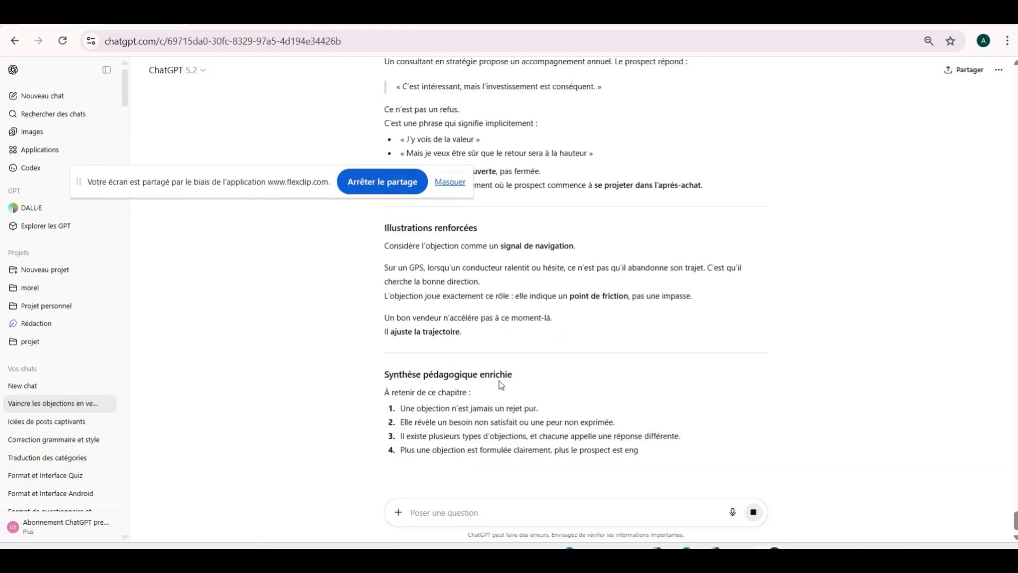
scroll(499, 380, "down", 3)
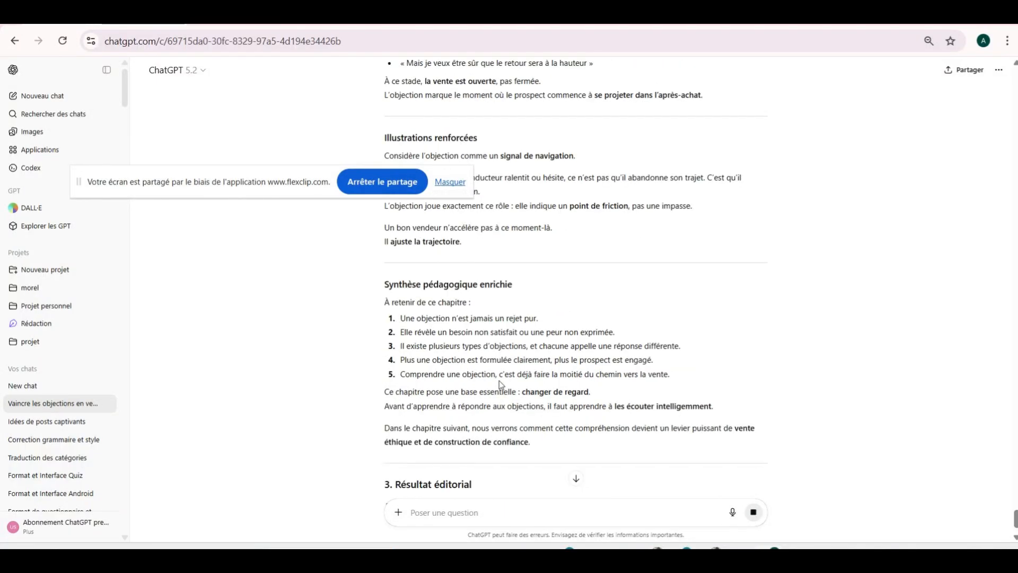
scroll(500, 381, "down", 3)
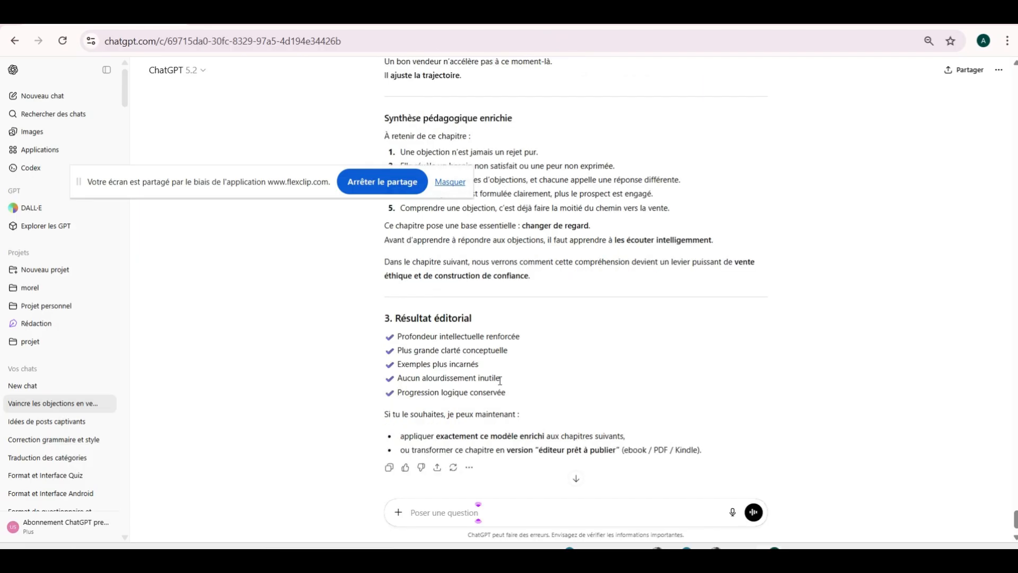
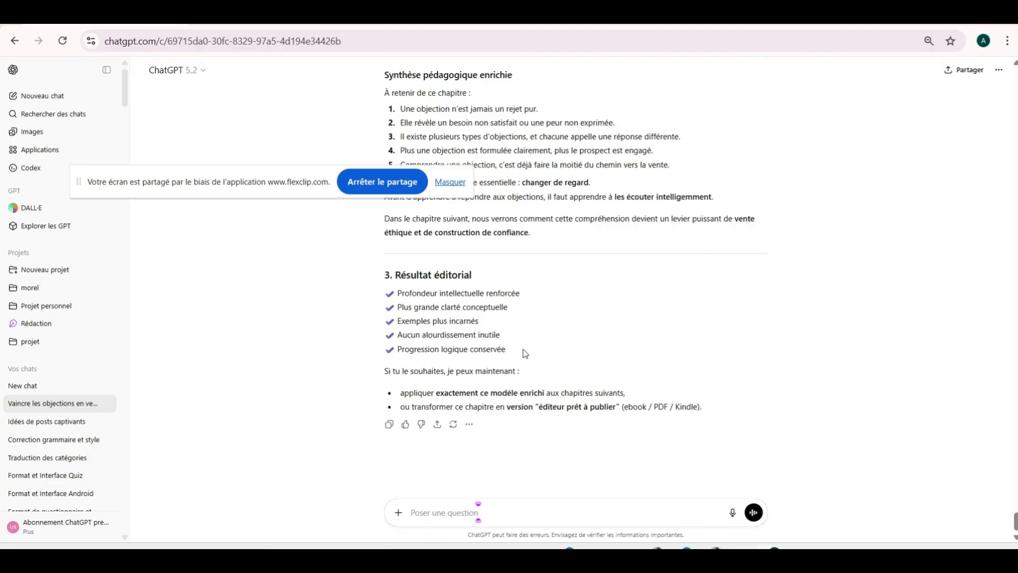
scroll(554, 314, "up", 4)
scroll(557, 316, "down", 4)
scroll(557, 315, "up", 6)
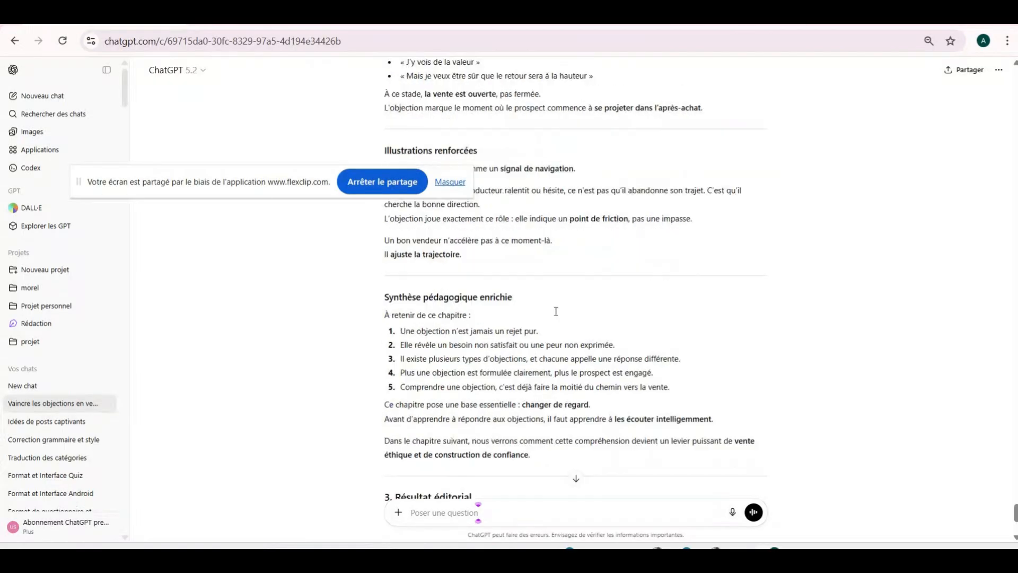
scroll(558, 323, "down", 6)
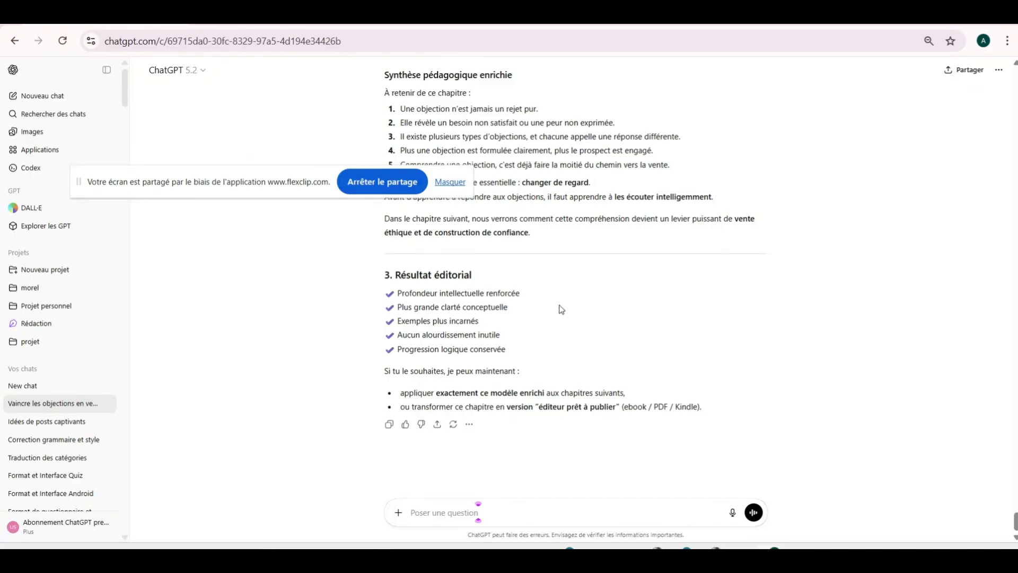
- Switch to the "PROMPT POUR LA RÉDACTION D'UN EBOOK COMPLET" document and copy the whole Prompt 6 section, from its heading through the "Ton sérieux" line
mouse_move(658, 552)
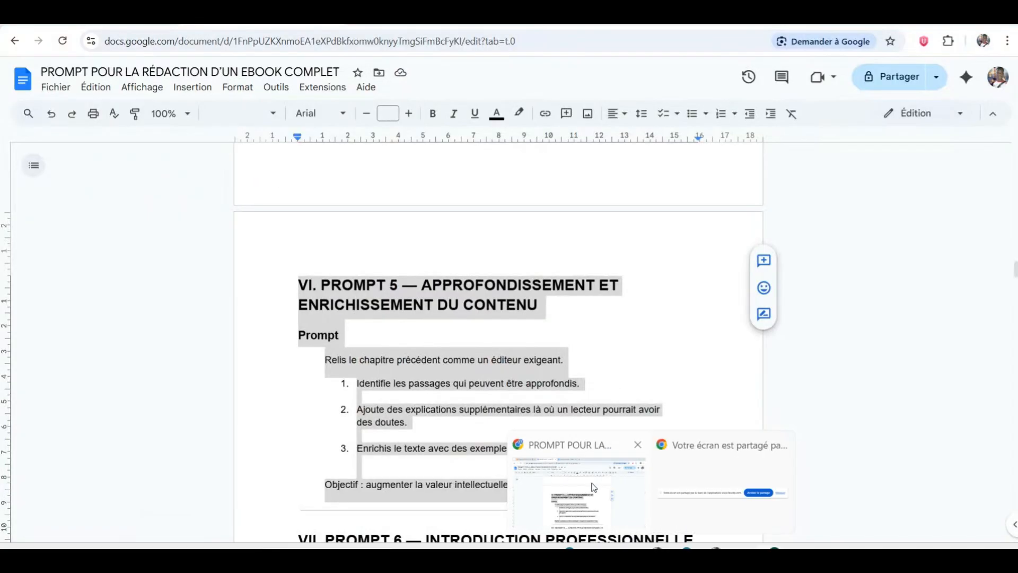
left_click(593, 485)
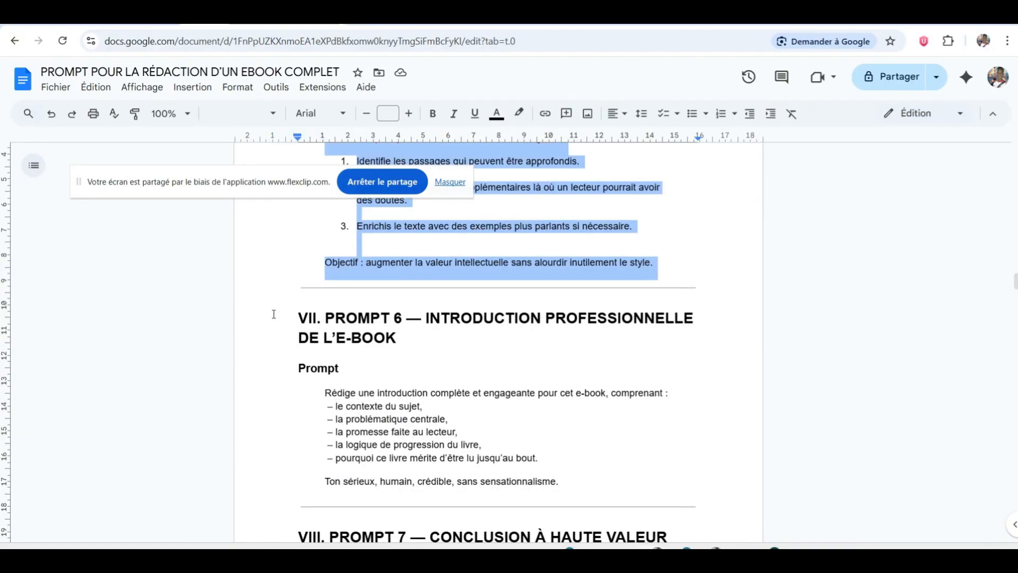
left_click_drag(293, 317, 592, 494)
right_click(422, 442)
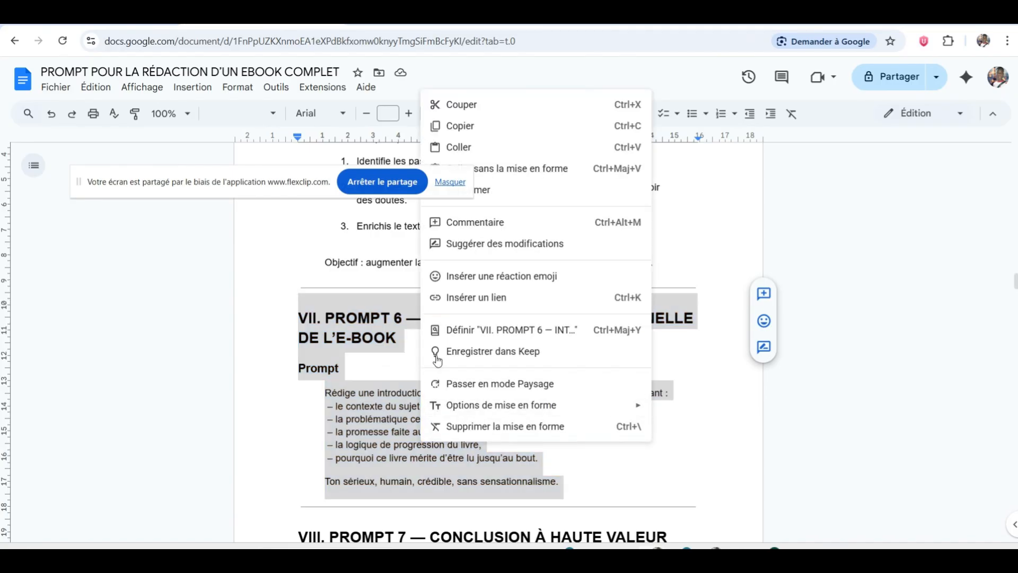
left_click(510, 132)
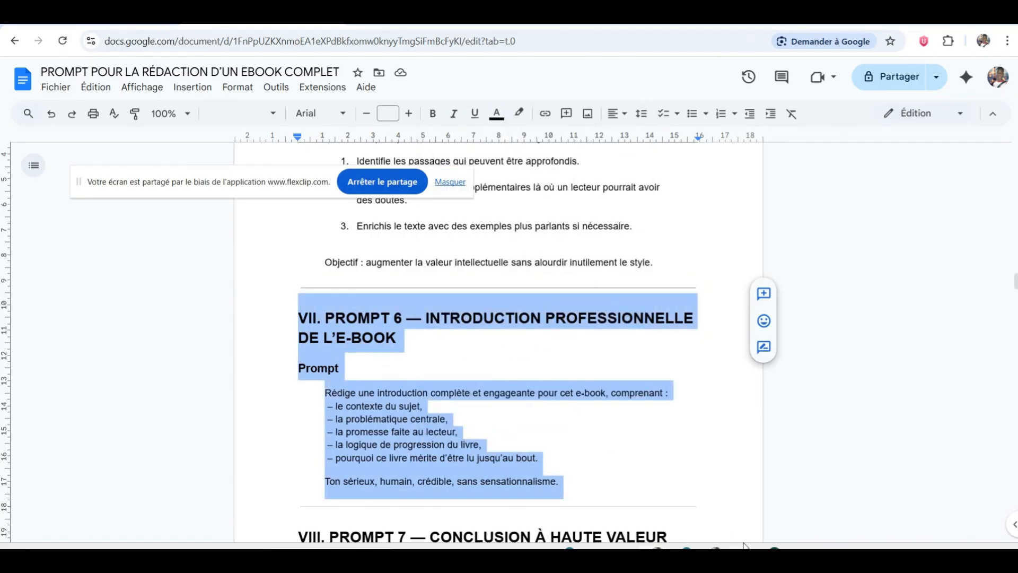
- Switch to the ChatGPT conversation and look back over the Prompt 4 request, the detailed chapter outline and the generated Chapter 1
left_click(767, 554)
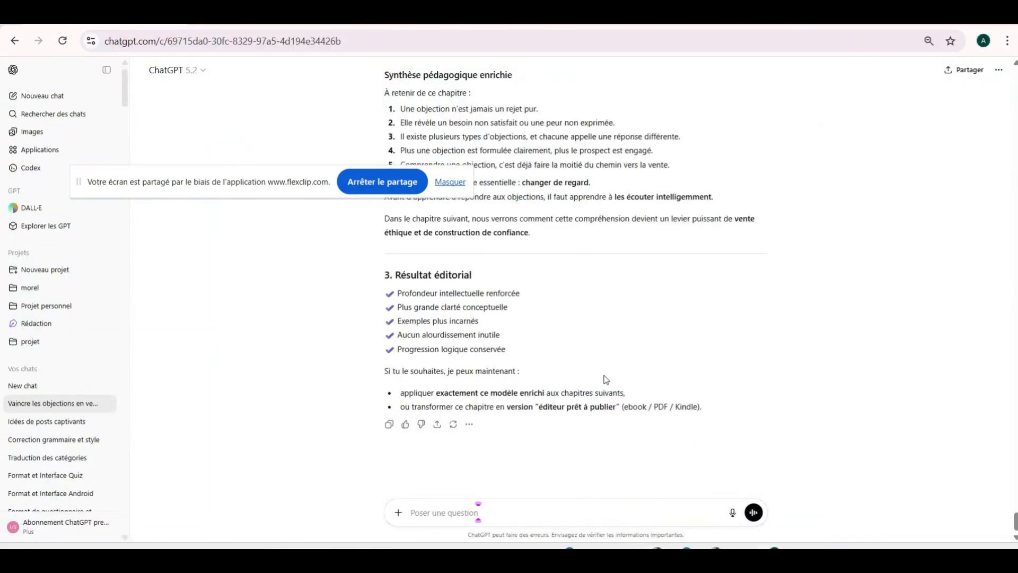
scroll(606, 379, "up", 20)
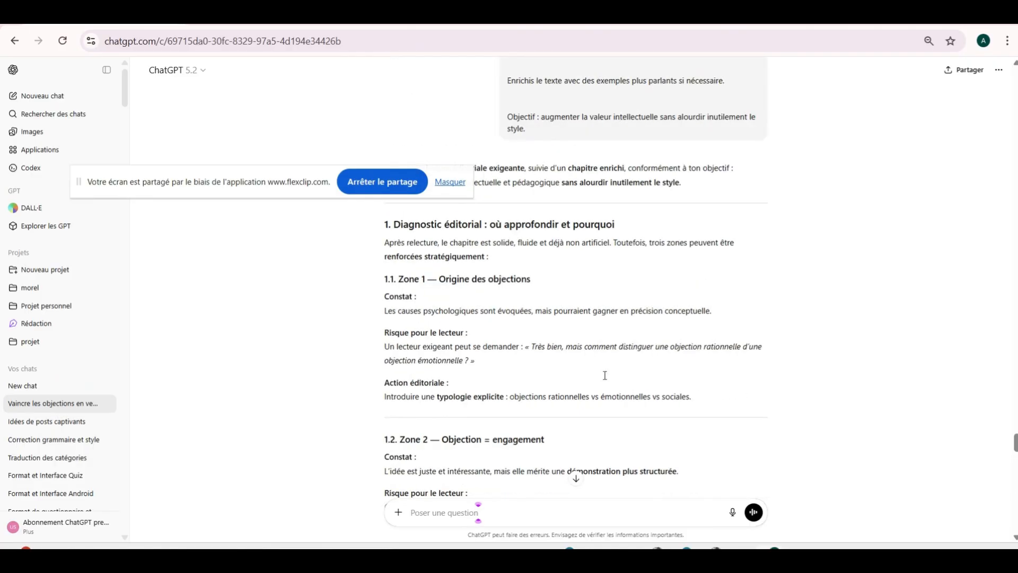
scroll(605, 375, "up", 20)
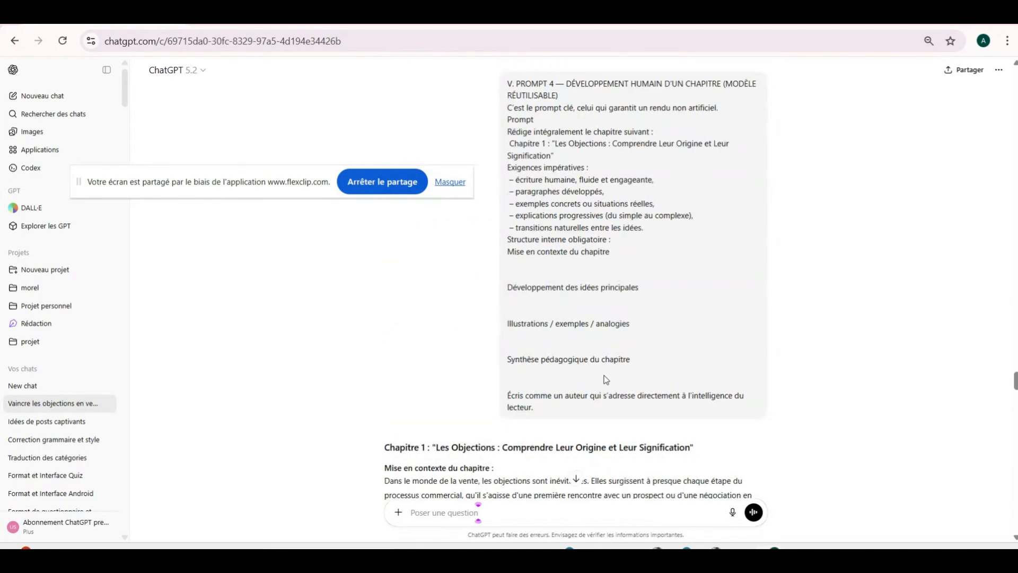
scroll(606, 379, "down", 6)
scroll(605, 376, "up", 8)
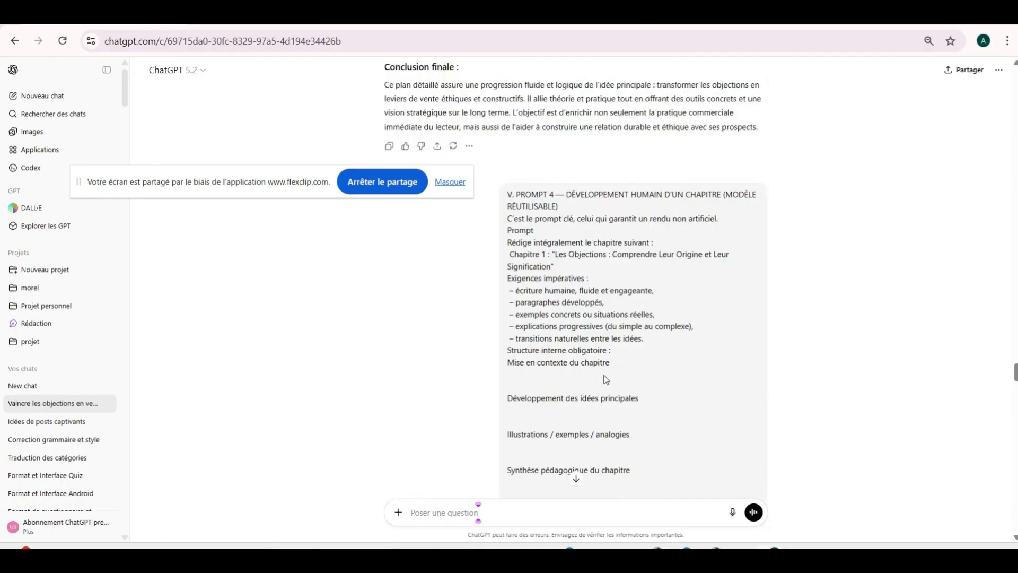
scroll(606, 379, "up", 2)
scroll(606, 379, "down", 8)
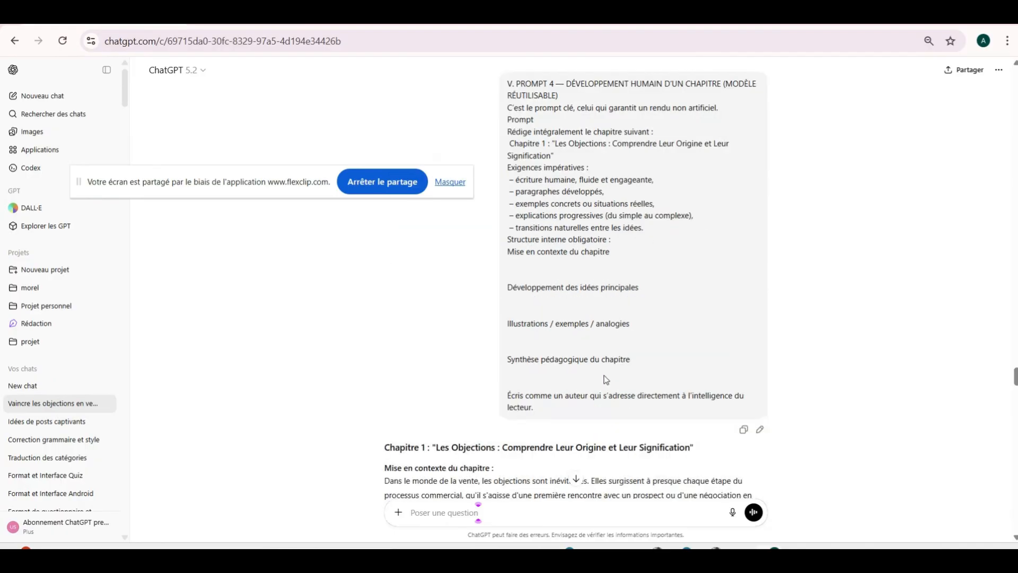
scroll(605, 376, "up", 18)
scroll(605, 375, "up", 16)
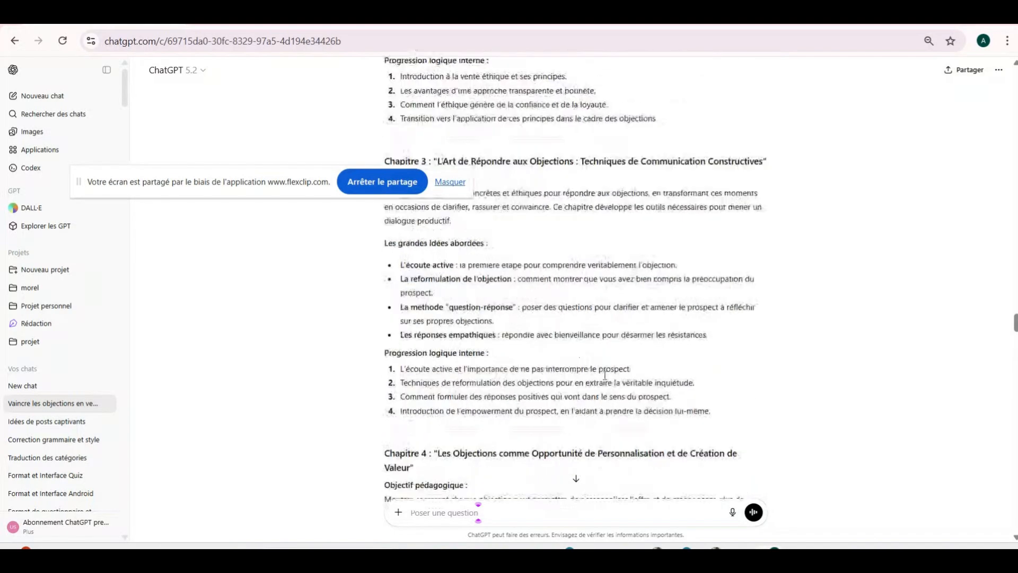
scroll(605, 376, "down", 12)
scroll(605, 377, "down", 12)
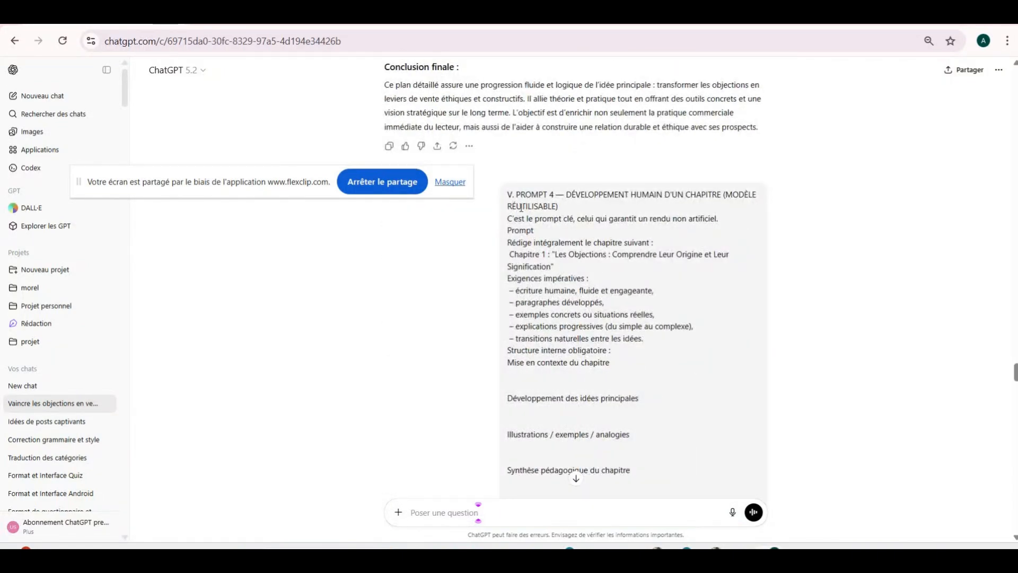
scroll(590, 260, "down", 15)
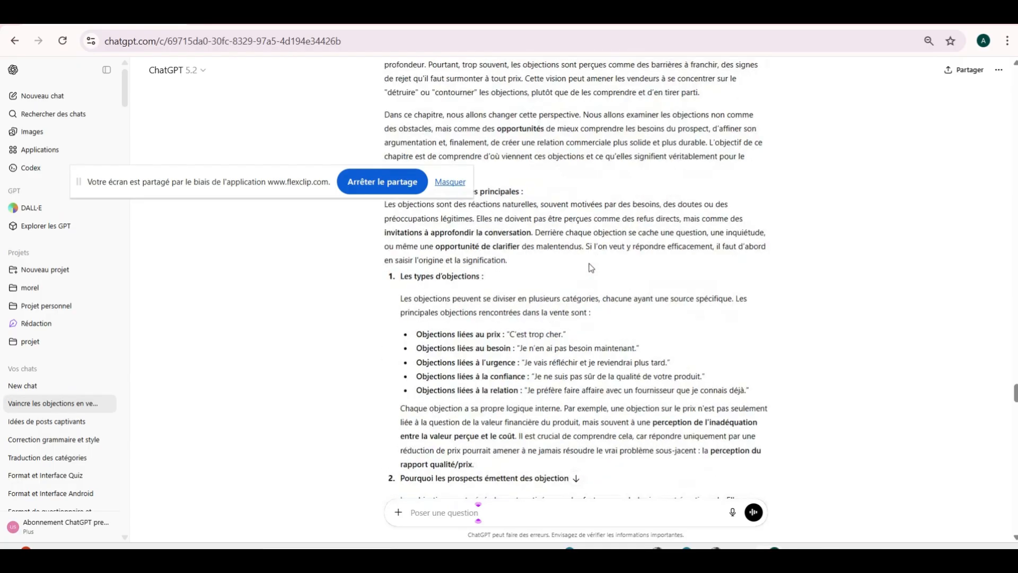
scroll(590, 268, "down", 15)
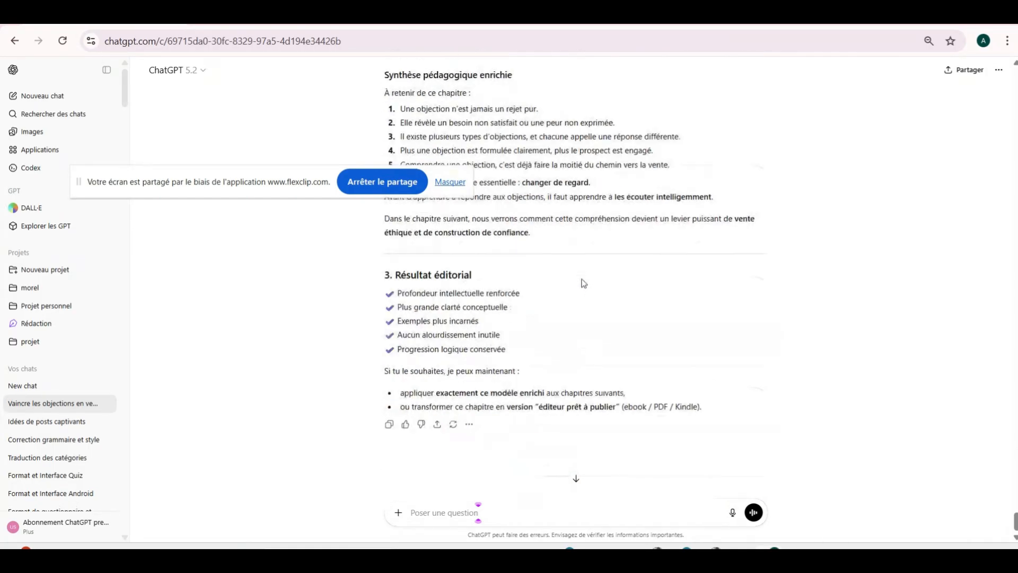
- Paste the copied Prompt 6 text into the conversation, submit it and read through the generated introduction
left_click(446, 516)
right_click(439, 509)
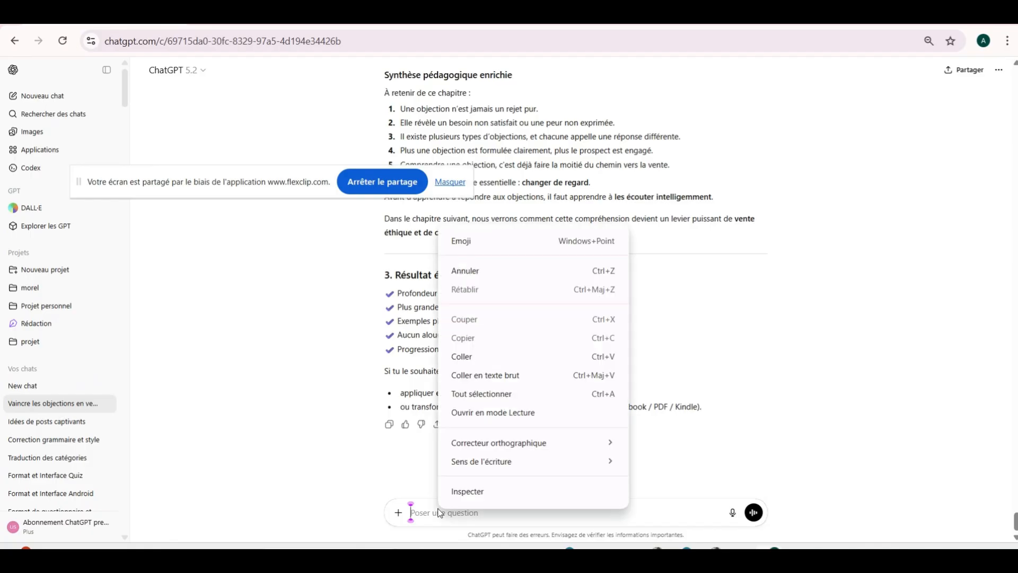
left_click(469, 352)
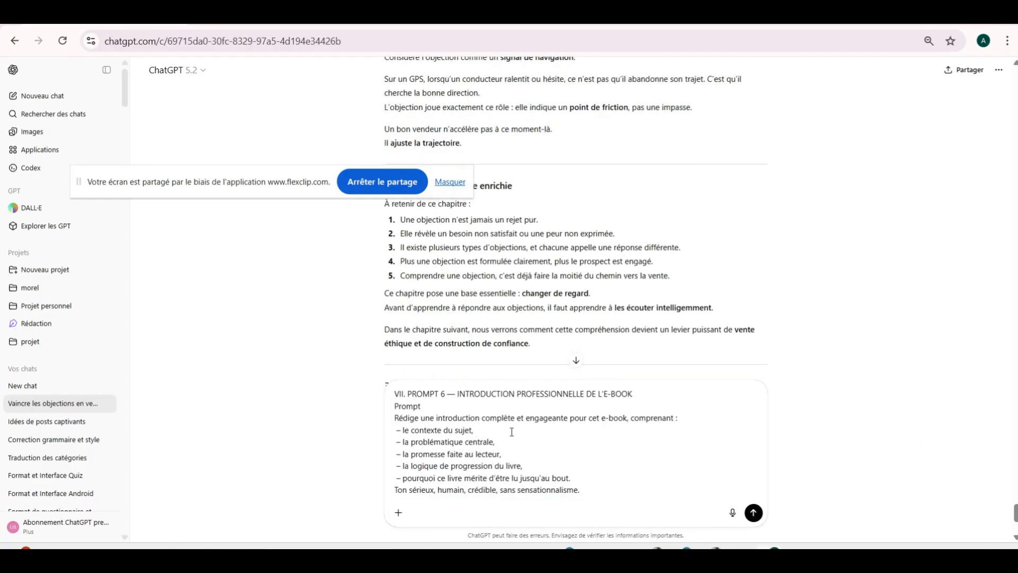
left_click(753, 513)
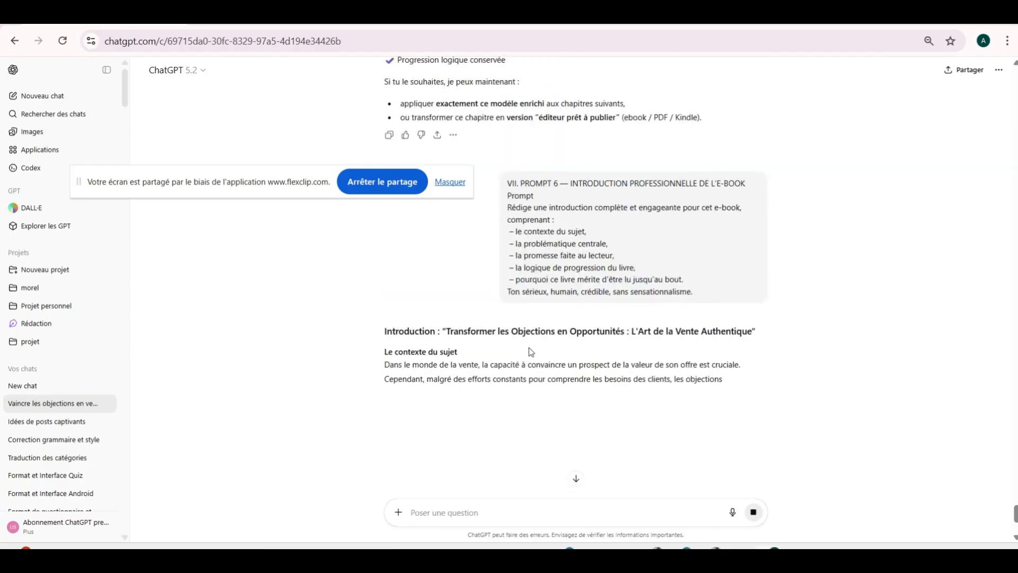
scroll(455, 350, "down", 3)
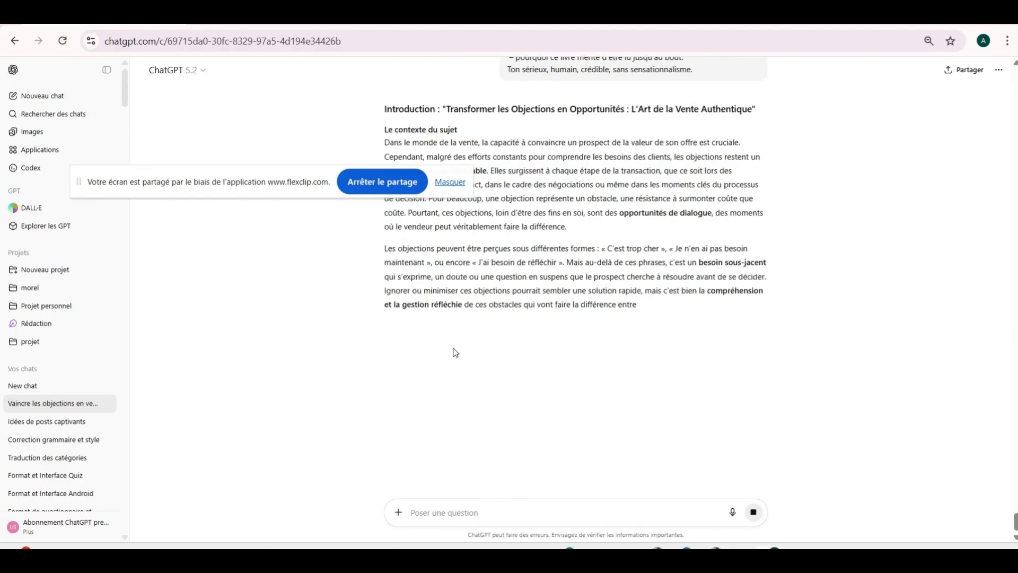
scroll(464, 367, "down", 5)
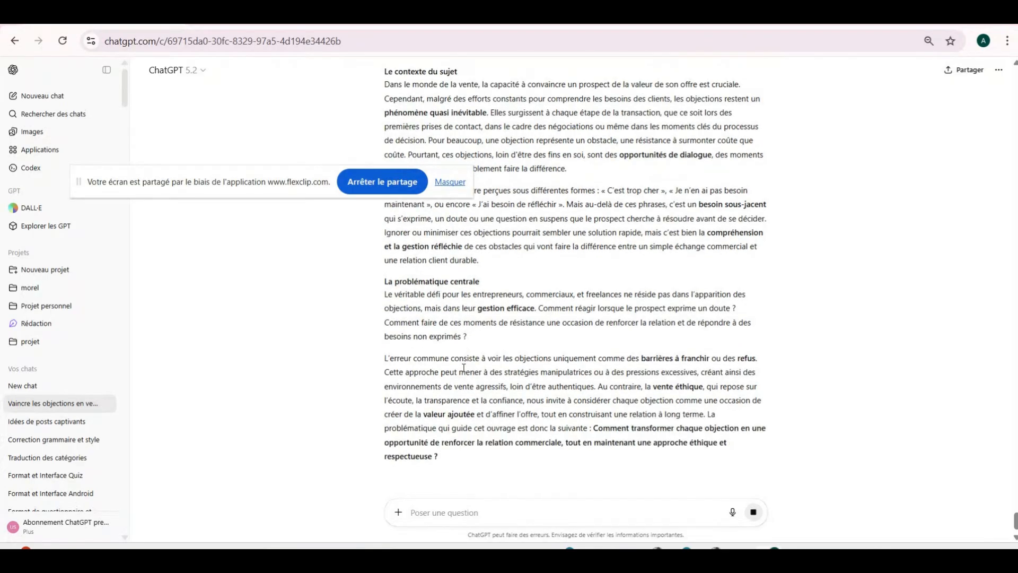
scroll(464, 367, "down", 3)
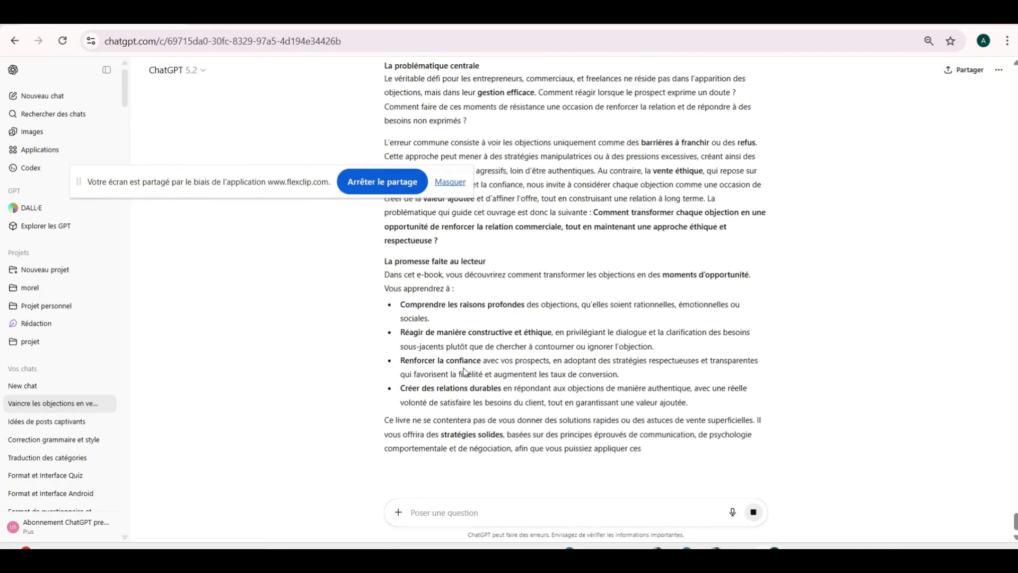
scroll(467, 371, "down", 4)
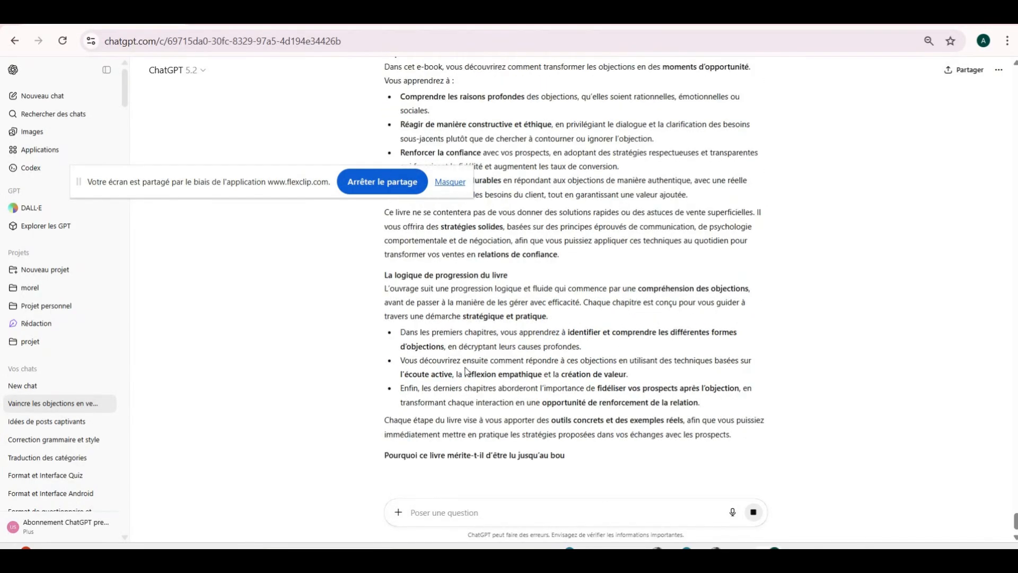
scroll(466, 368, "down", 4)
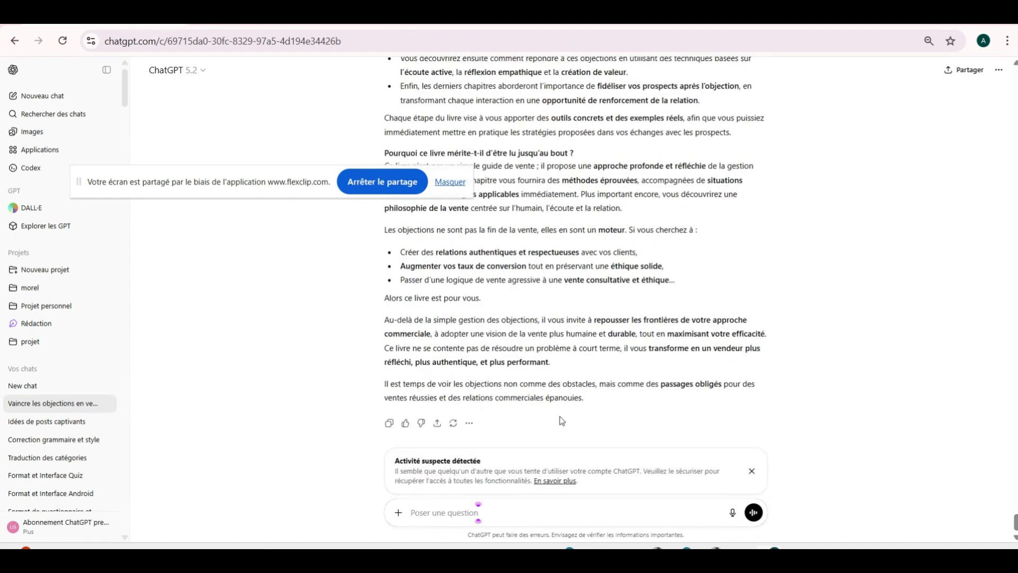
- Dismiss the suspicious activity notice and copy the entire generated introduction, from its title through the closing paragraph
left_click(751, 471)
scroll(612, 382, "up", 15)
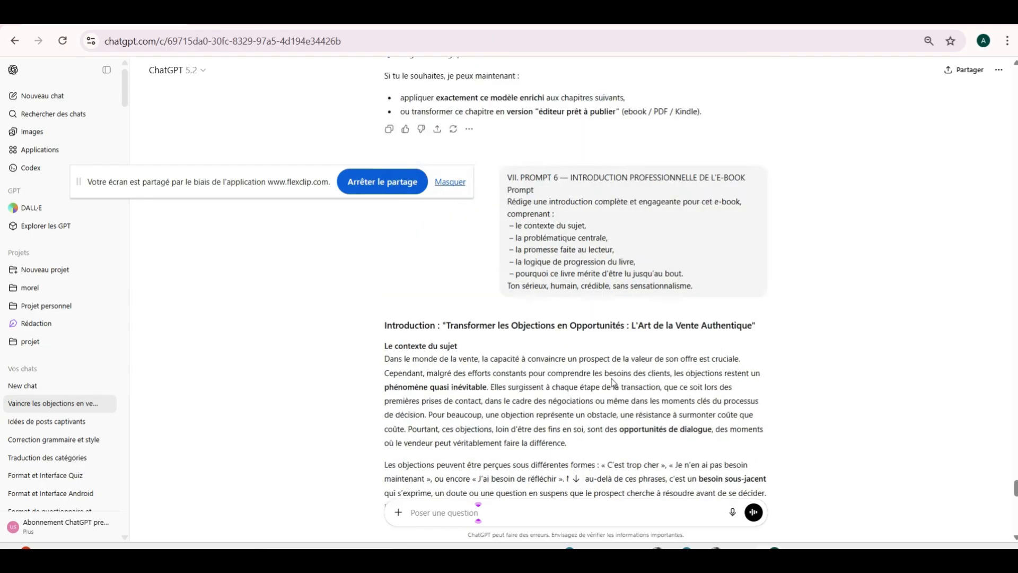
left_click_drag(380, 331, 703, 518)
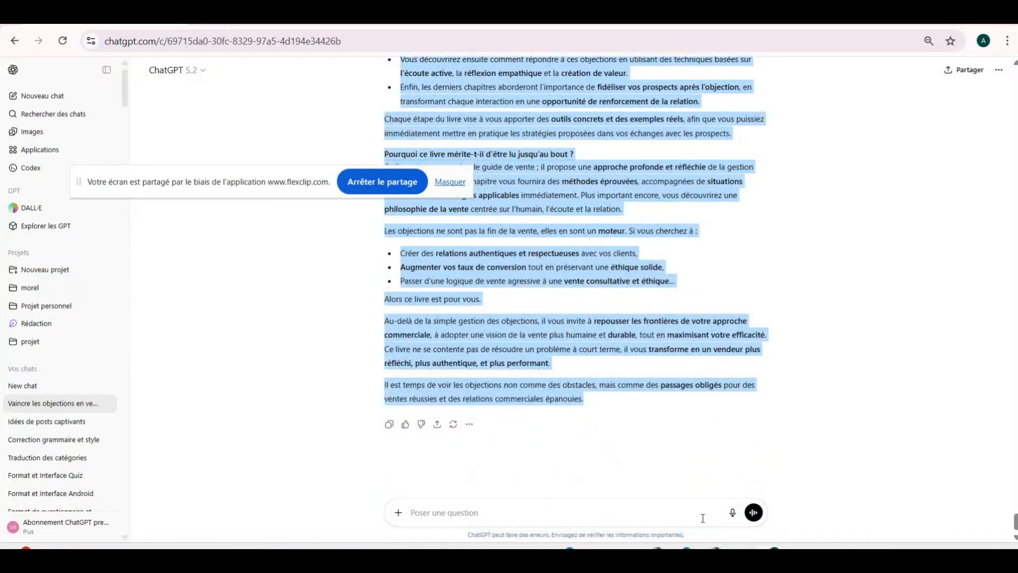
right_click(543, 398)
left_click(577, 255)
- Switch to the "Document sans titre" ebook document and add blank lines between the conclusion objectives and the full Chapter 1 text
mouse_move(655, 546)
left_click(598, 512)
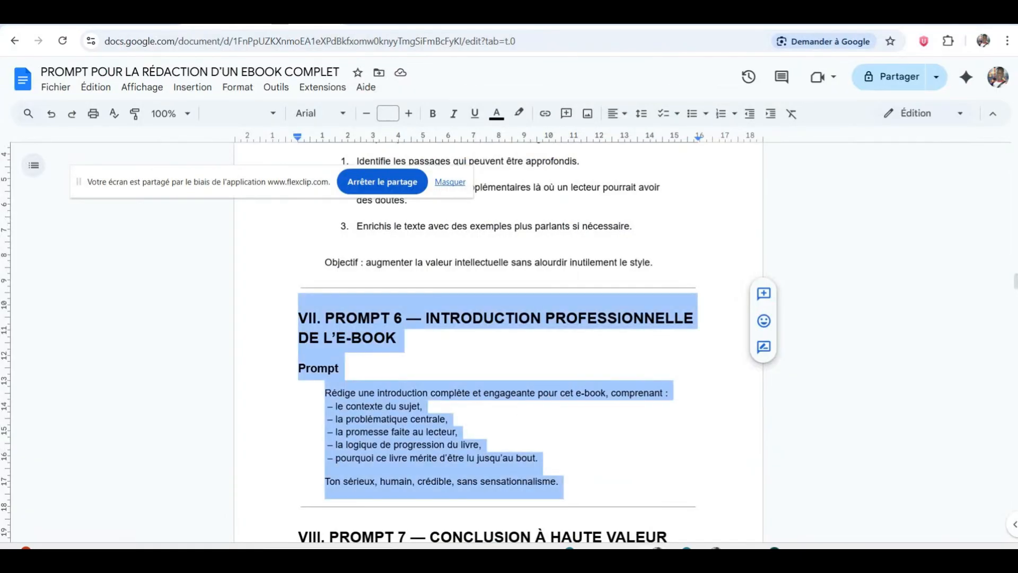
left_click(437, 18)
scroll(509, 373, "up", 13)
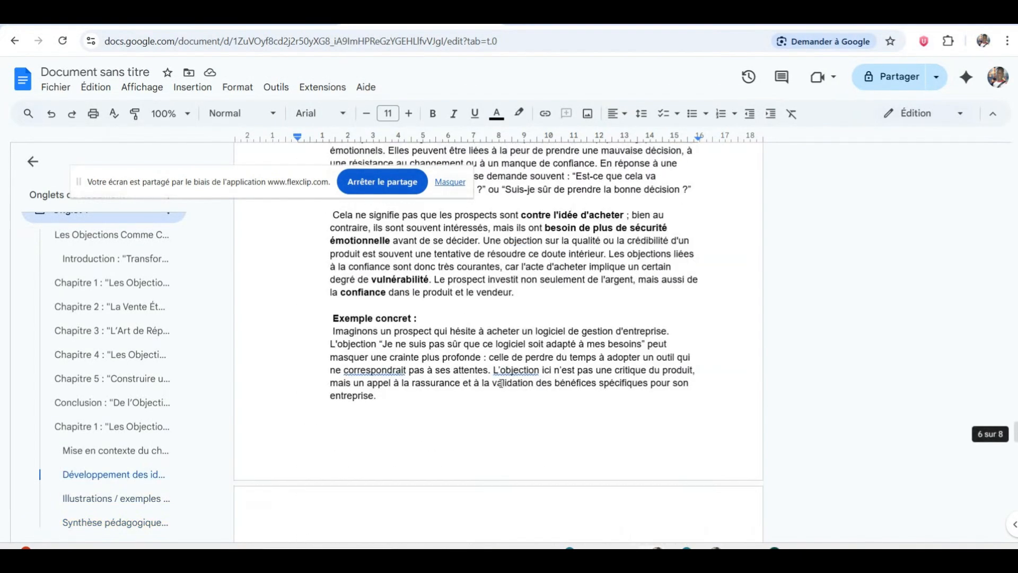
scroll(501, 383, "up", 15)
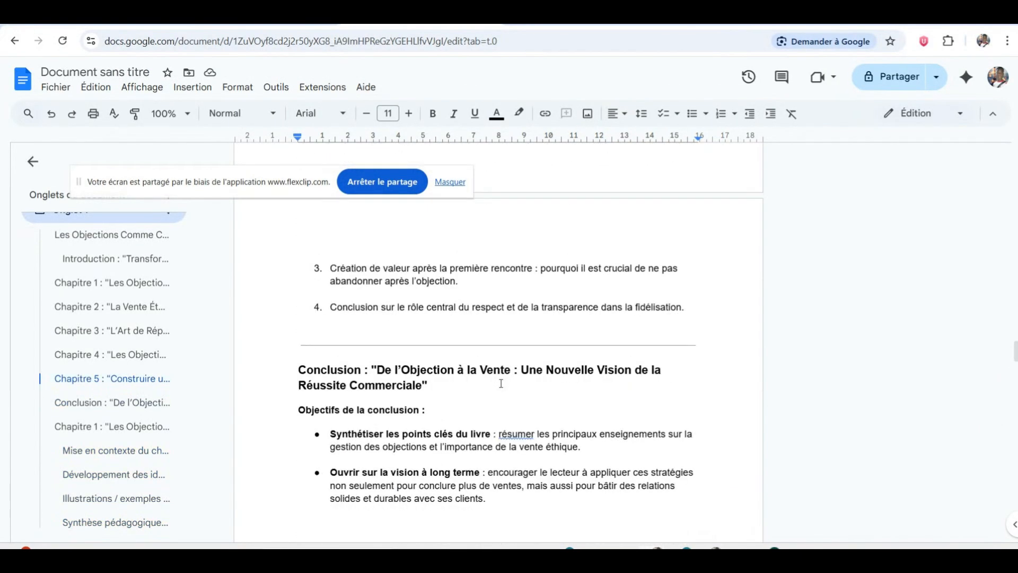
scroll(501, 383, "up", 8)
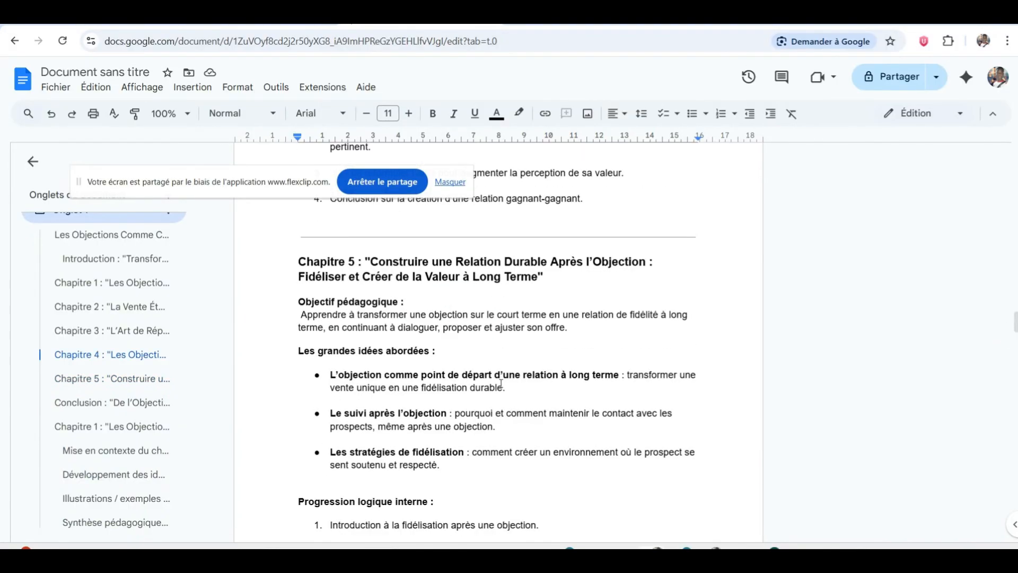
scroll(500, 382, "down", 8)
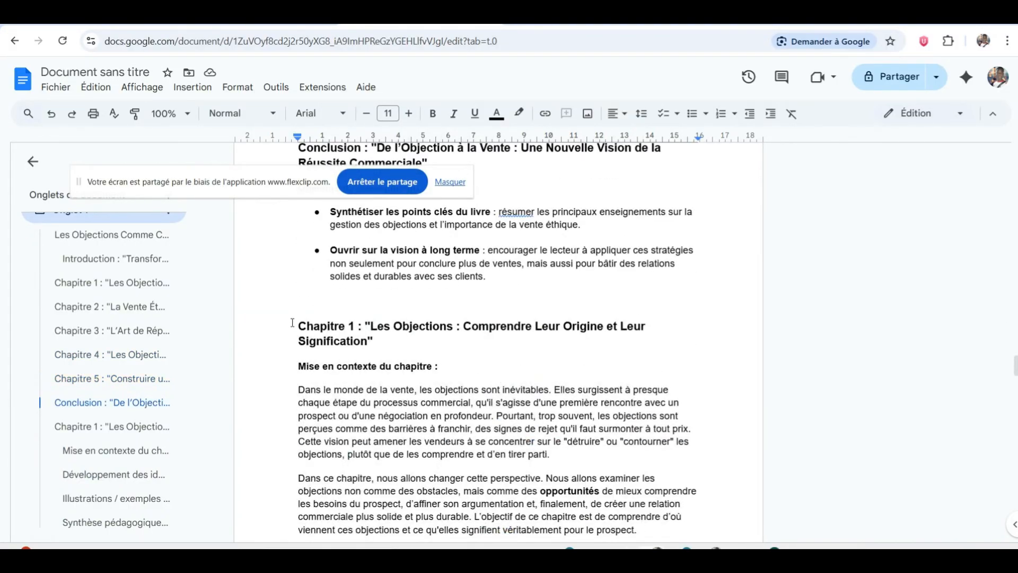
left_click(494, 283)
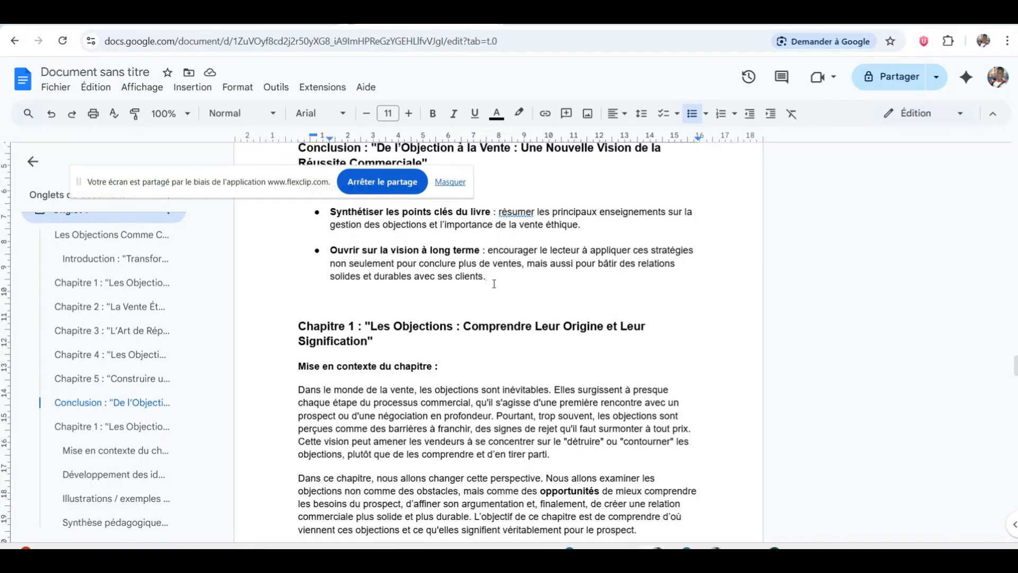
key("Return")
key("Return")
key("Return")
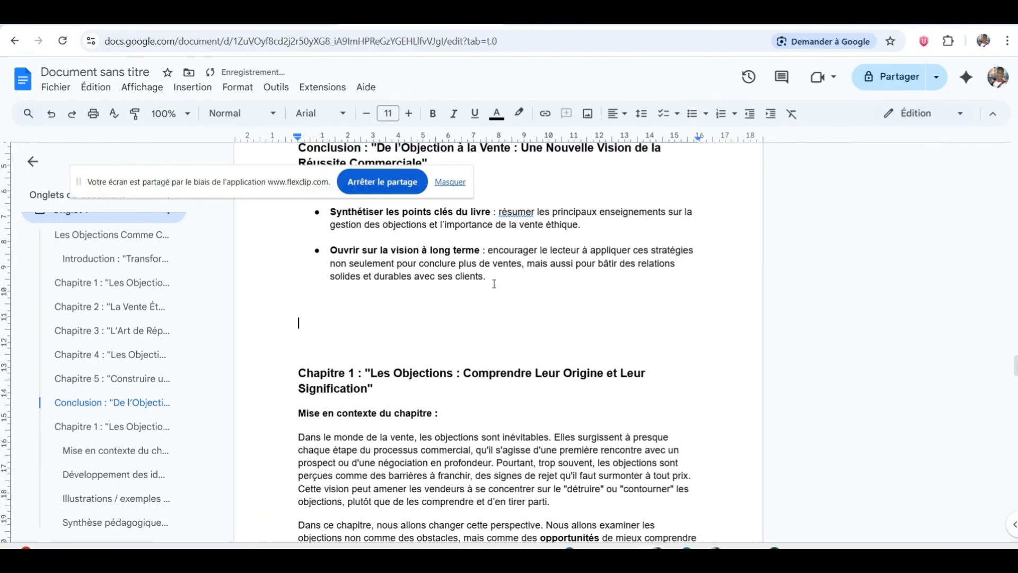
- Paste the copied introduction into the blank space above the full Chapter 1 text and check its placement and content
right_click(308, 322)
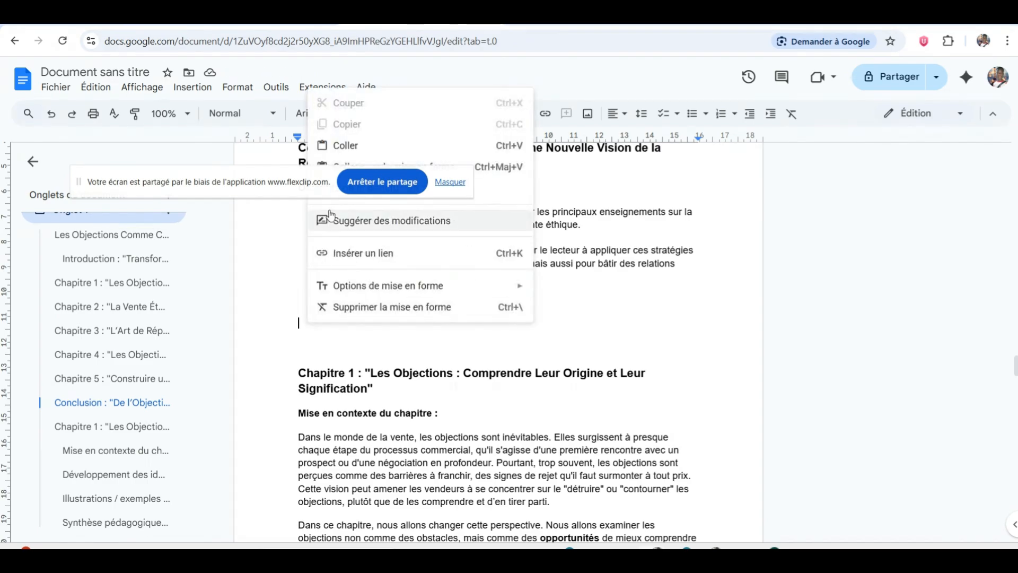
left_click(336, 144)
scroll(404, 357, "down", 4)
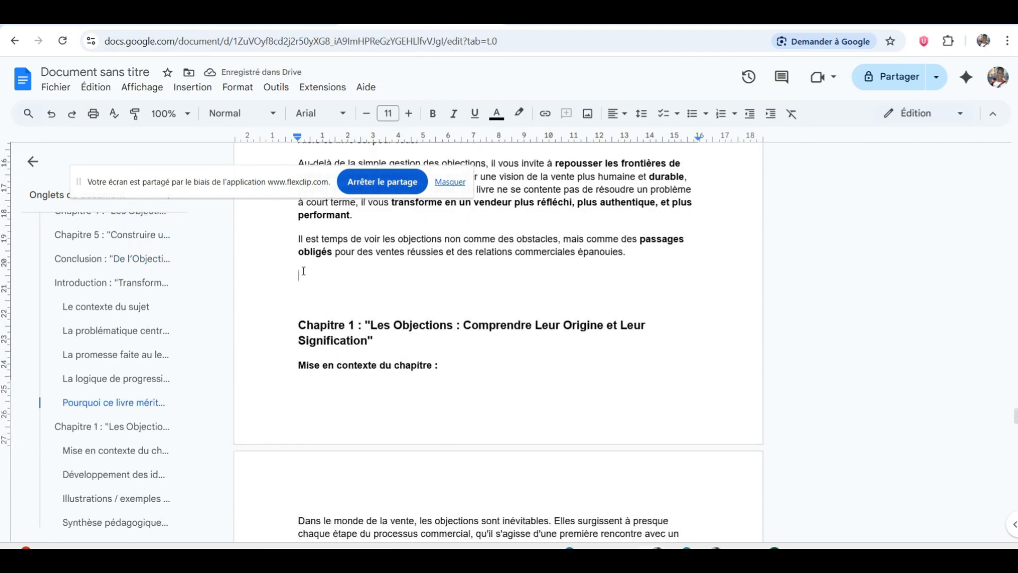
scroll(498, 312, "up", 20)
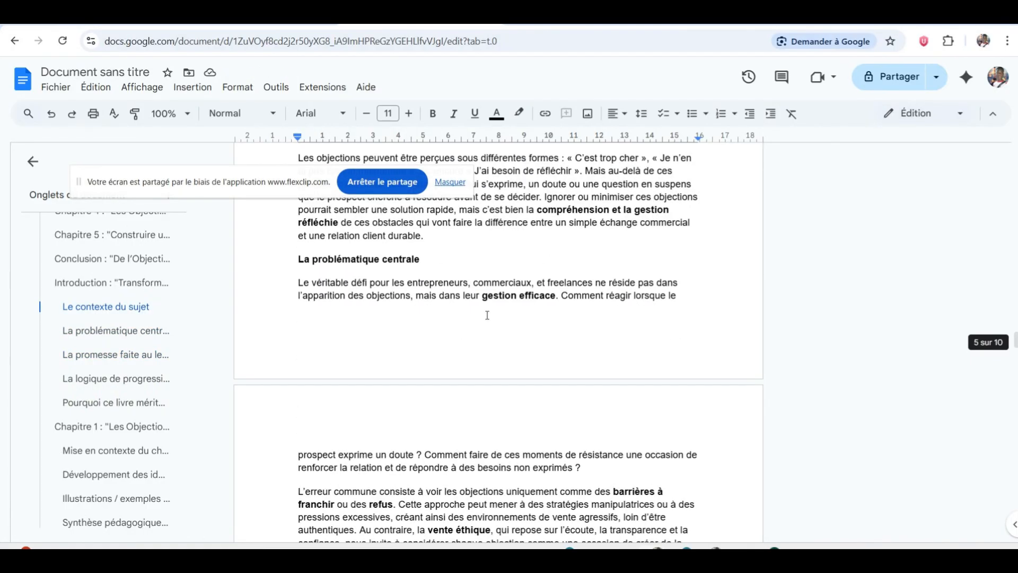
scroll(485, 318, "up", 4)
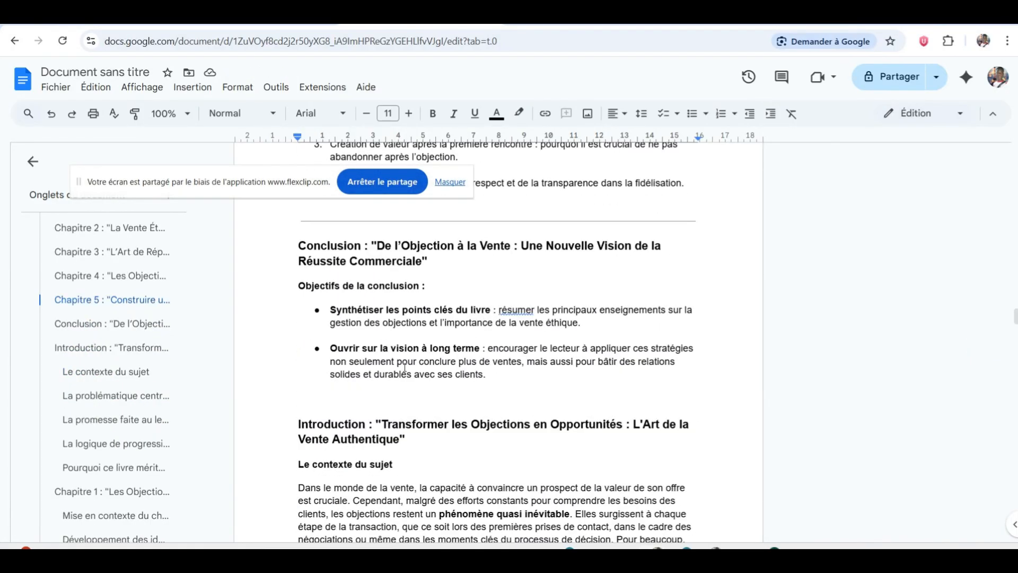
scroll(364, 395, "down", 20)
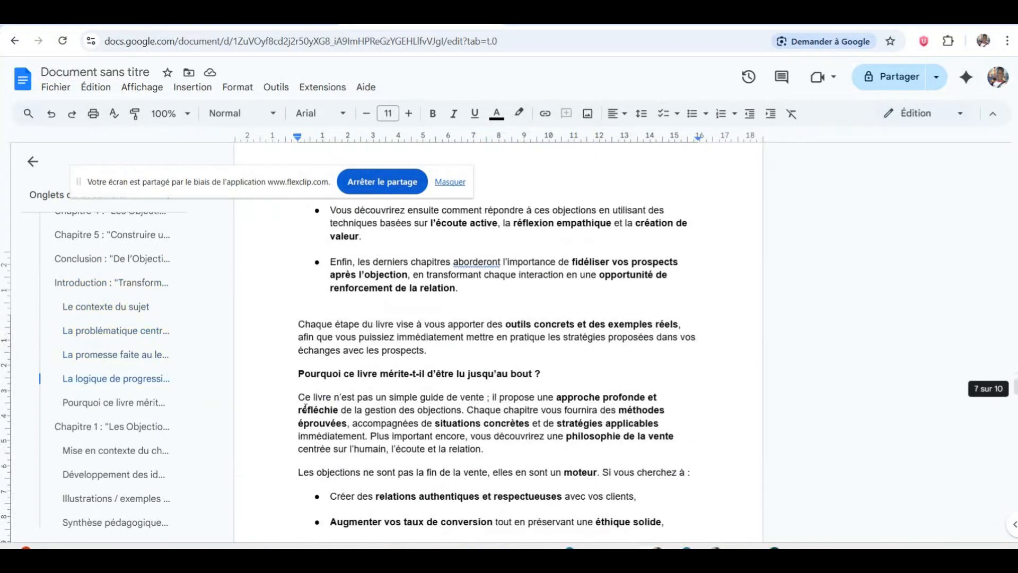
- Place the insertion point below the end of the Chapter 1 text, and copy the full Prompt 7 conclusion section from the prompts document
scroll(306, 408, "down", 20)
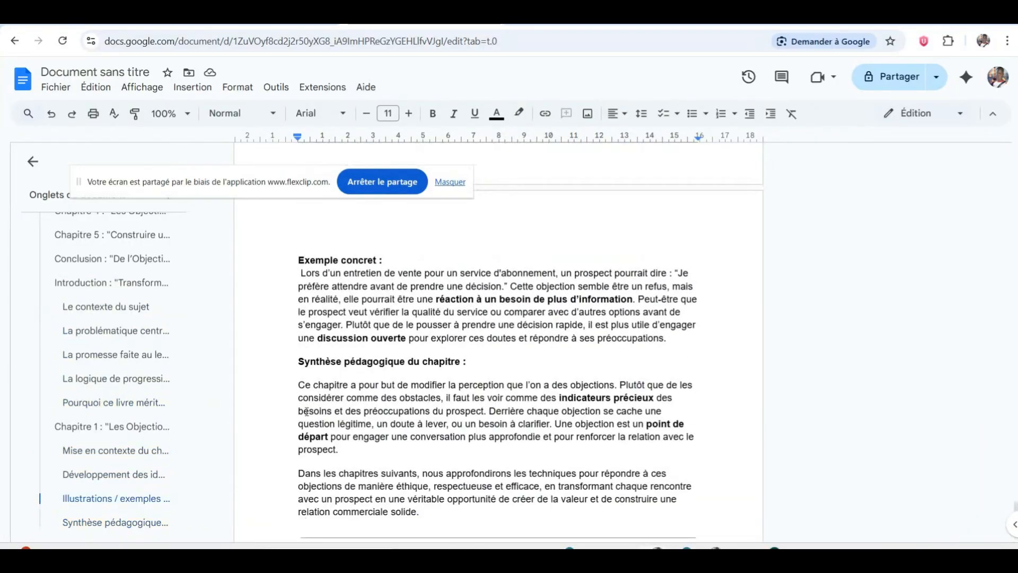
left_click(301, 318)
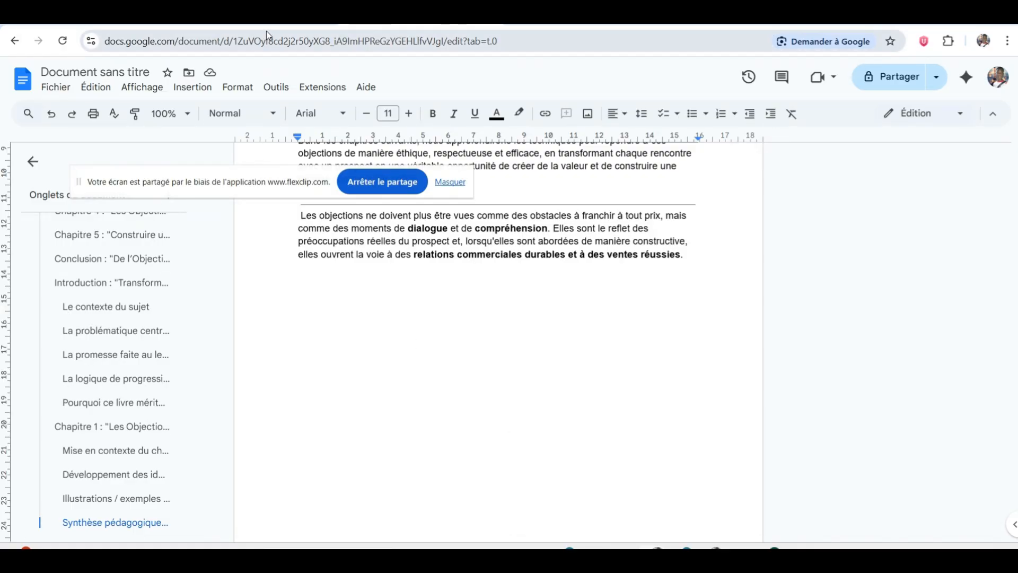
left_click(263, 17)
scroll(382, 384, "down", 4)
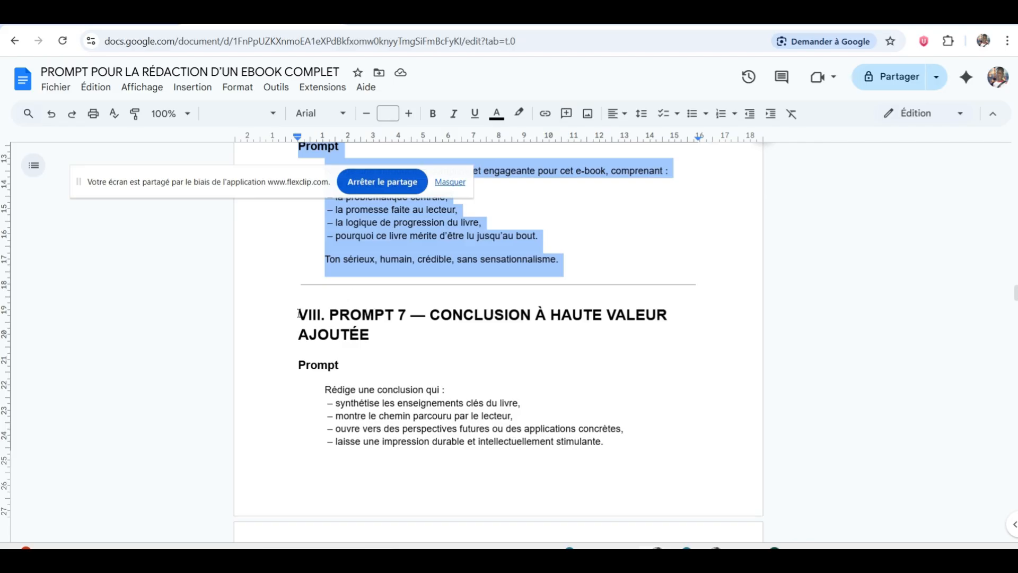
left_click_drag(298, 314, 624, 447)
right_click(480, 442)
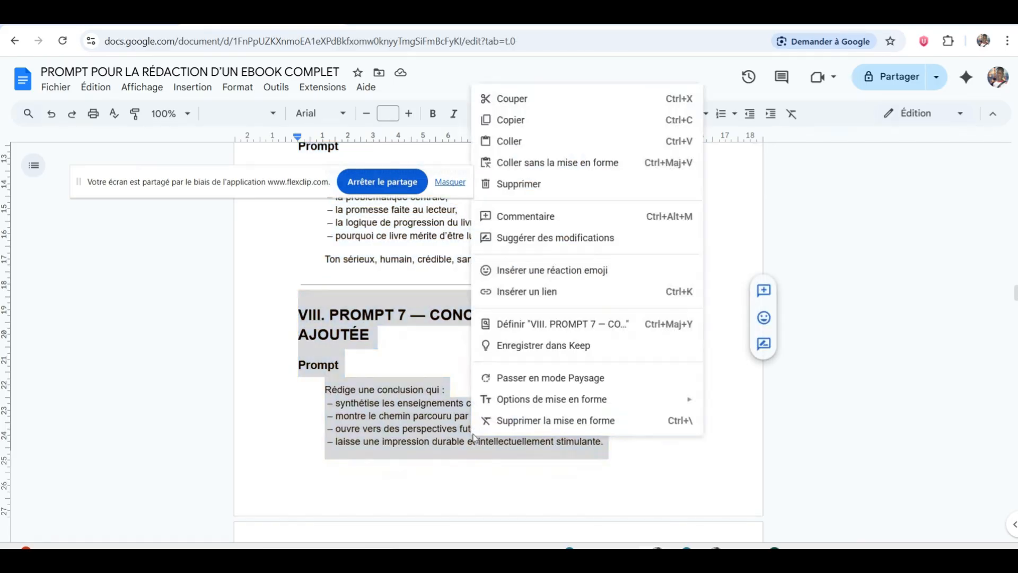
left_click(529, 126)
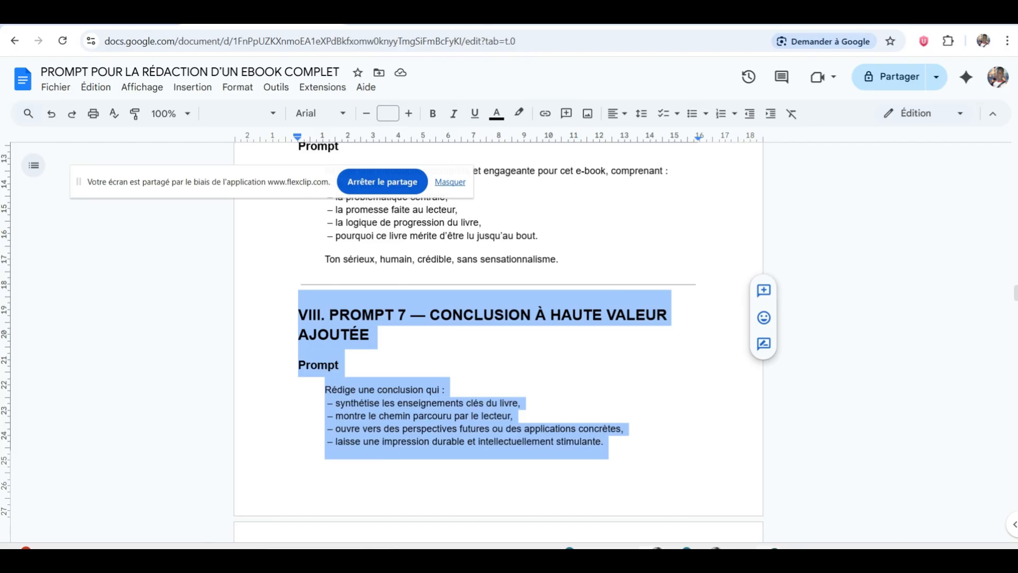
- Switch to the ChatGPT conversation, paste the copied Prompt 7 text as a new message and submit it
left_click(774, 548)
left_click(561, 455)
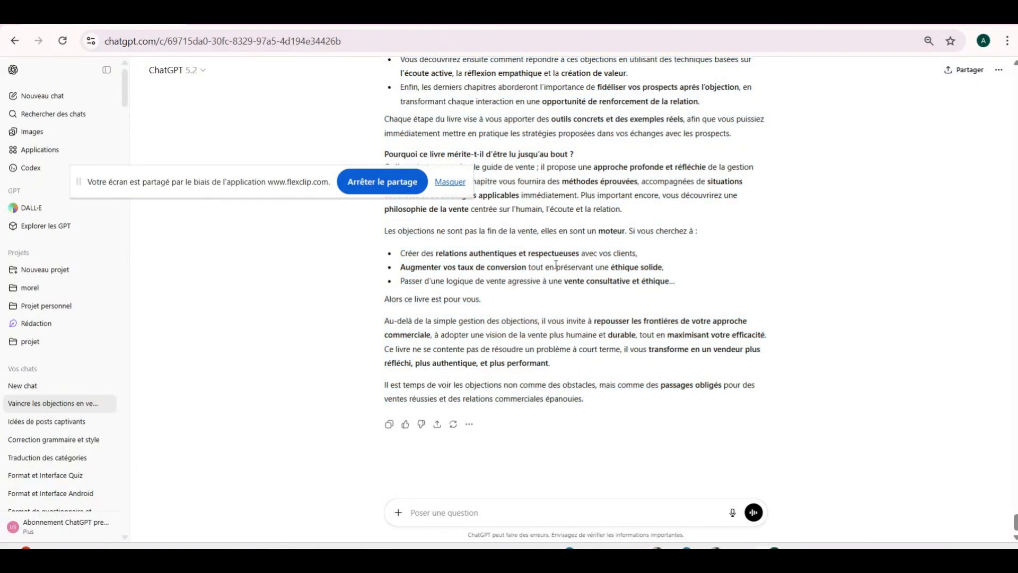
scroll(622, 281, "up", 15)
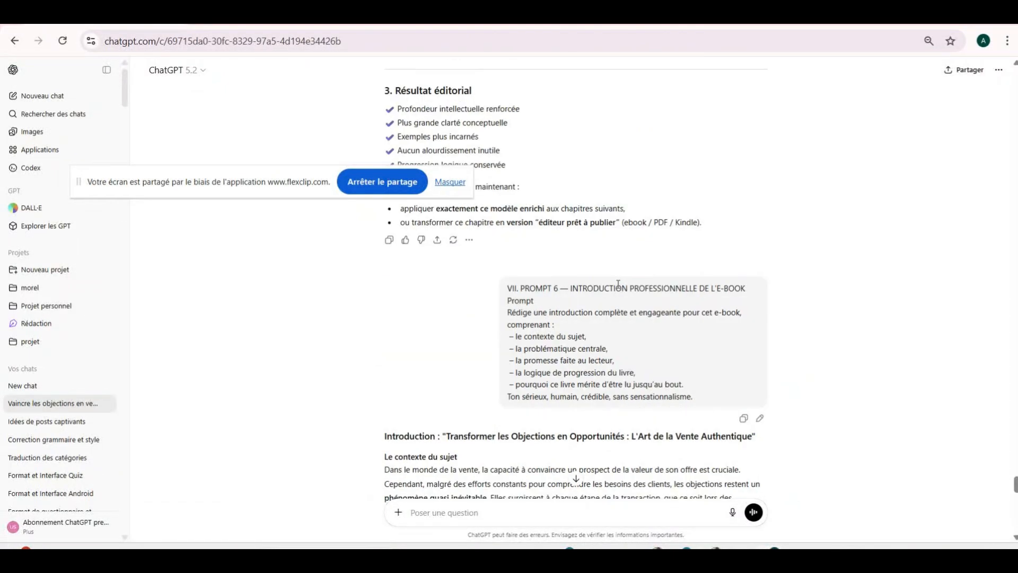
scroll(618, 285, "up", 20)
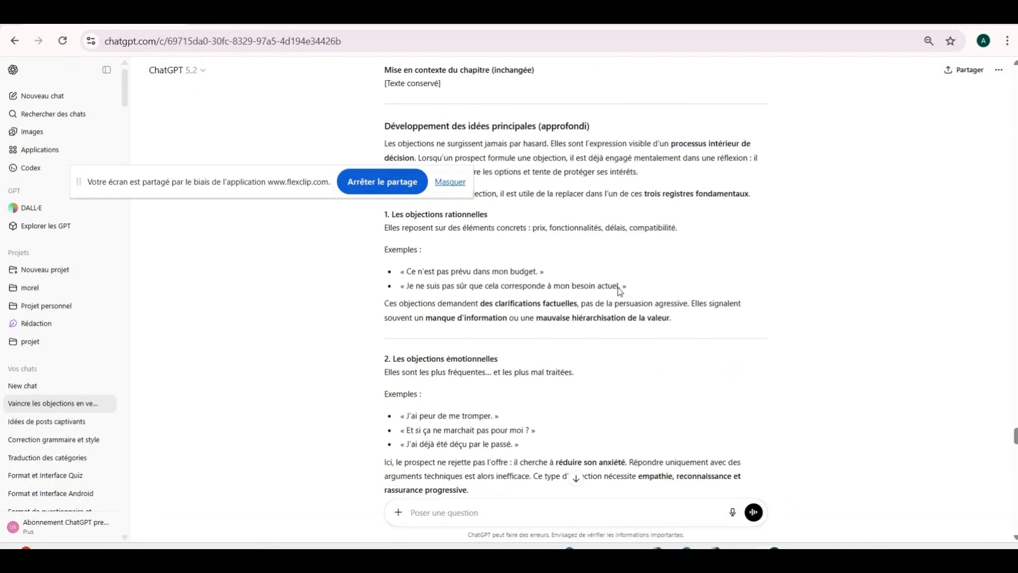
scroll(620, 291, "down", 20)
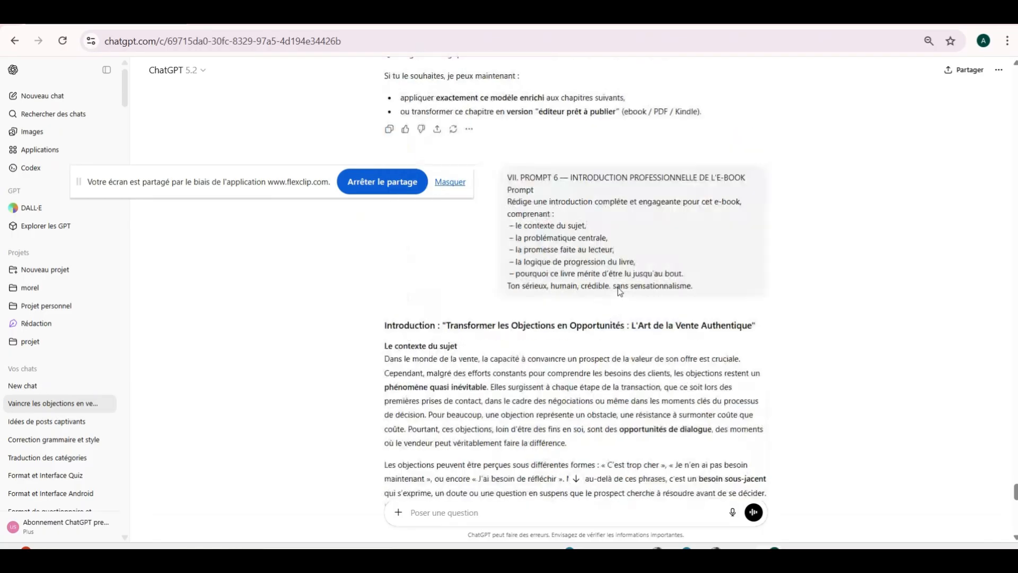
scroll(620, 290, "down", 2)
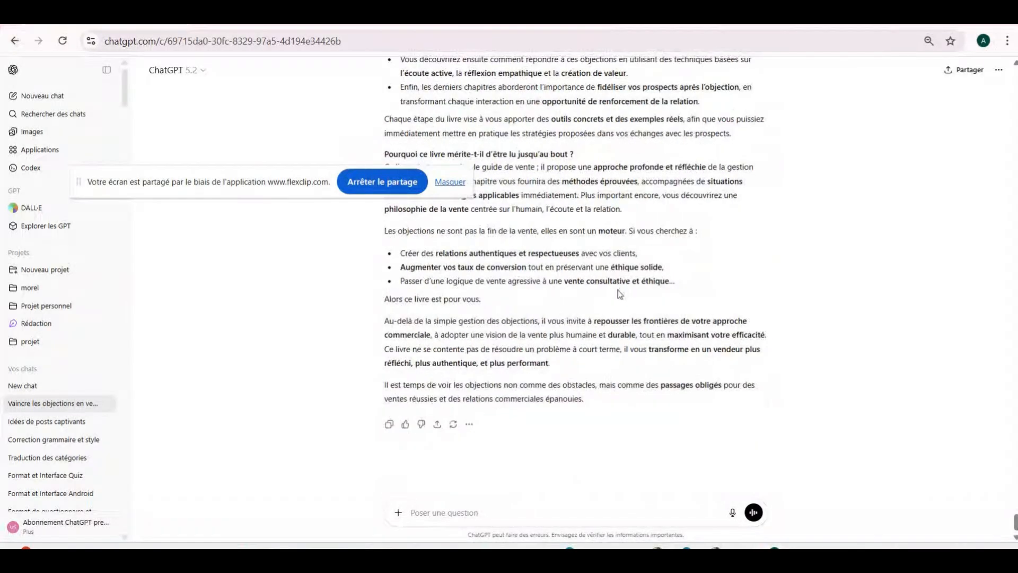
right_click(450, 514)
left_click(477, 362)
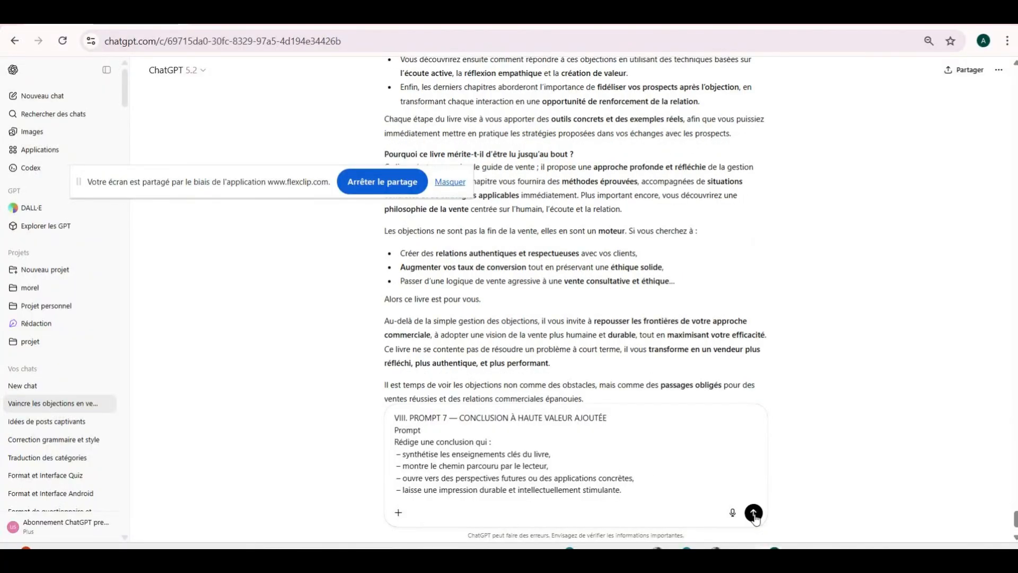
left_click(753, 513)
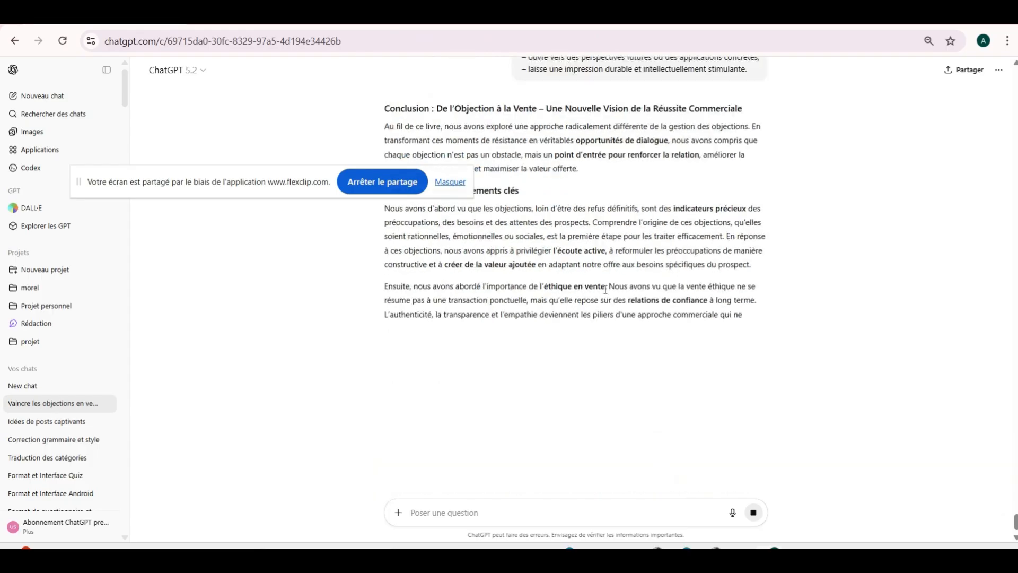
- Read through the generated conclusion and copy all of it, from its title through the closing paragraph
scroll(606, 289, "up", 3)
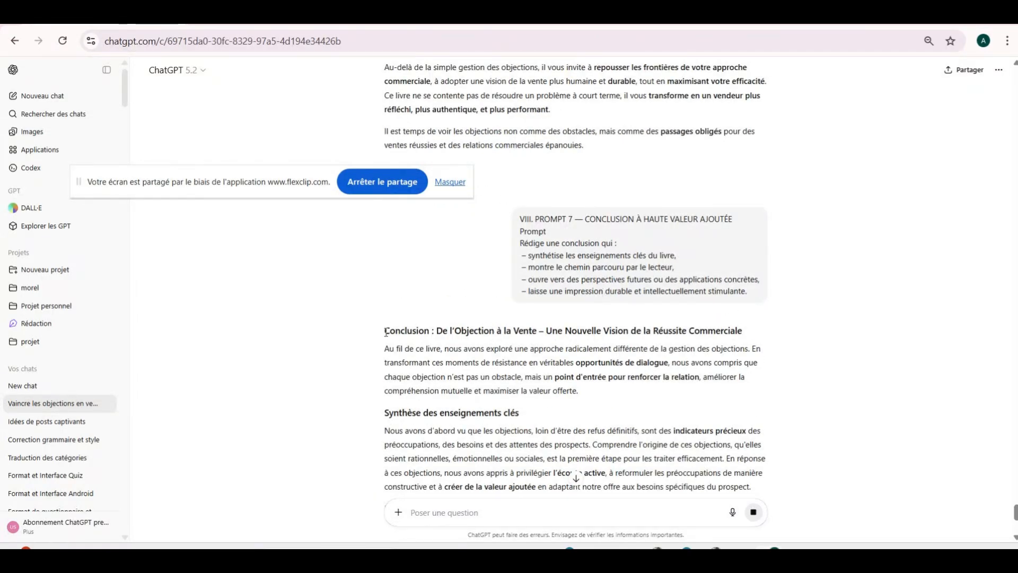
scroll(418, 340, "down", 9)
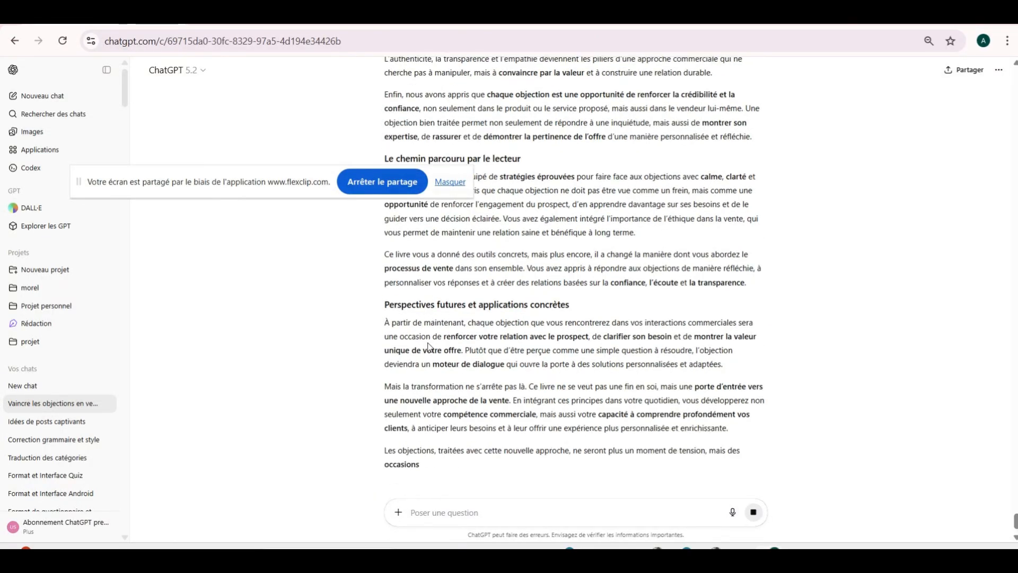
scroll(428, 346, "down", 5)
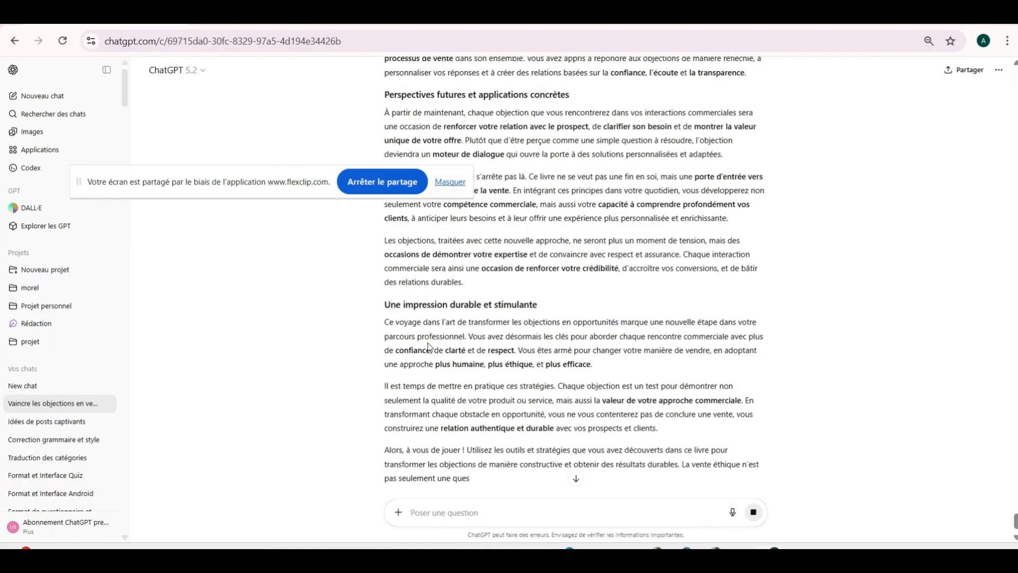
scroll(428, 346, "down", 1)
left_click(752, 471)
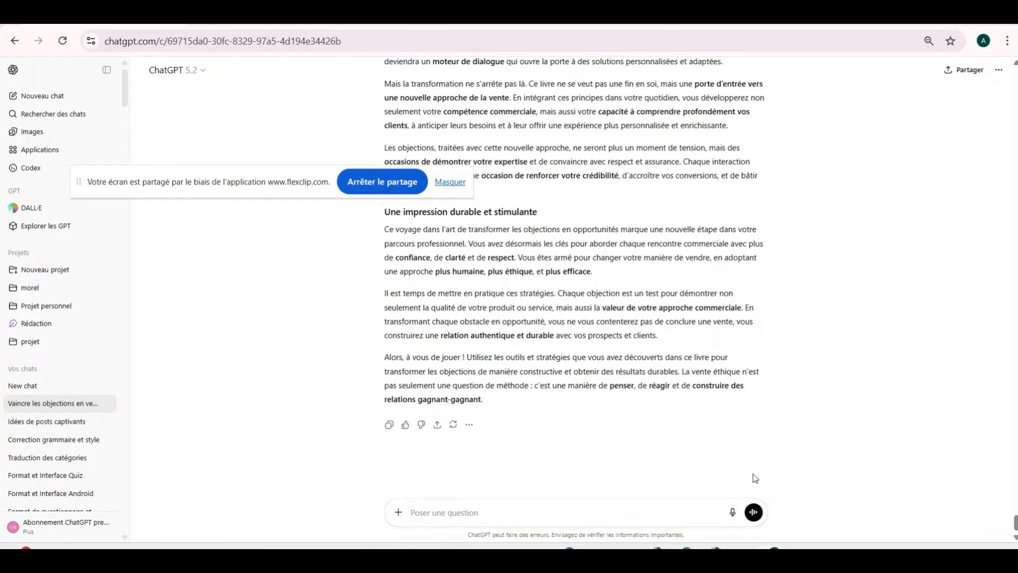
scroll(631, 419, "up", 15)
scroll(621, 414, "down", 2)
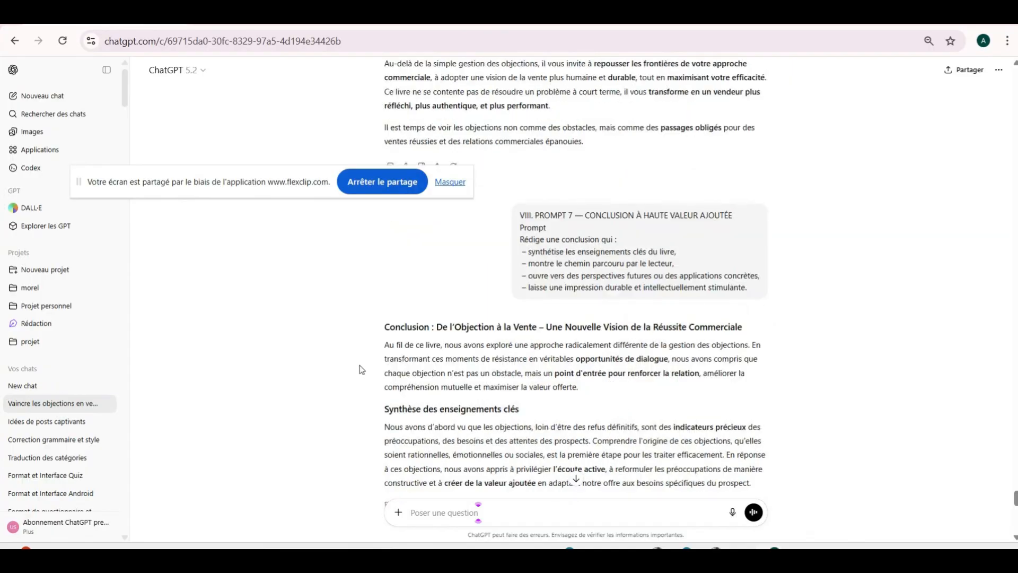
left_click_drag(378, 327, 629, 433)
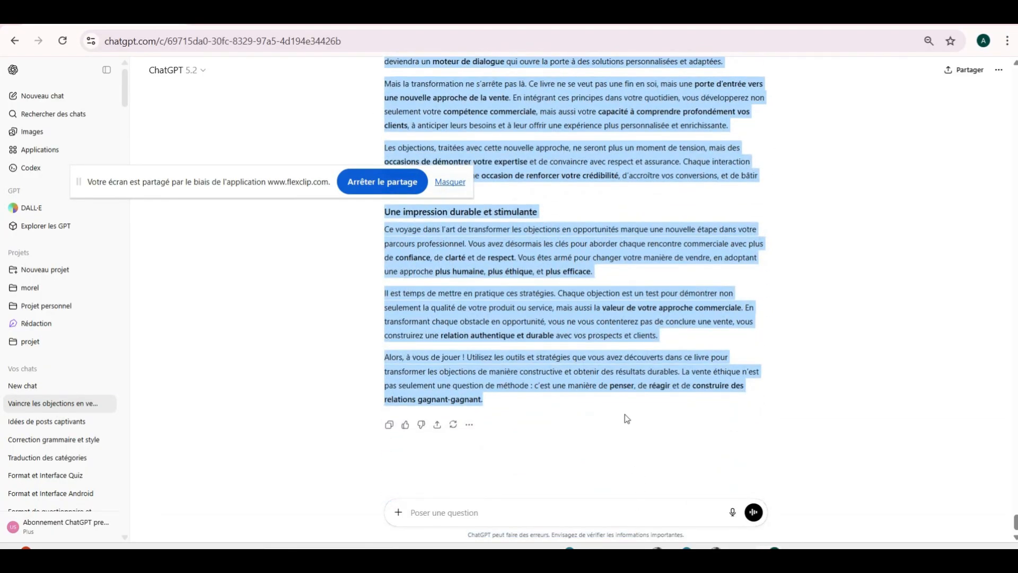
right_click(557, 380)
left_click(592, 403)
- Switch to the "Document sans titre" ebook document and paste the copied conclusion below the Chapter 1 text, checking its placement
left_click(589, 492)
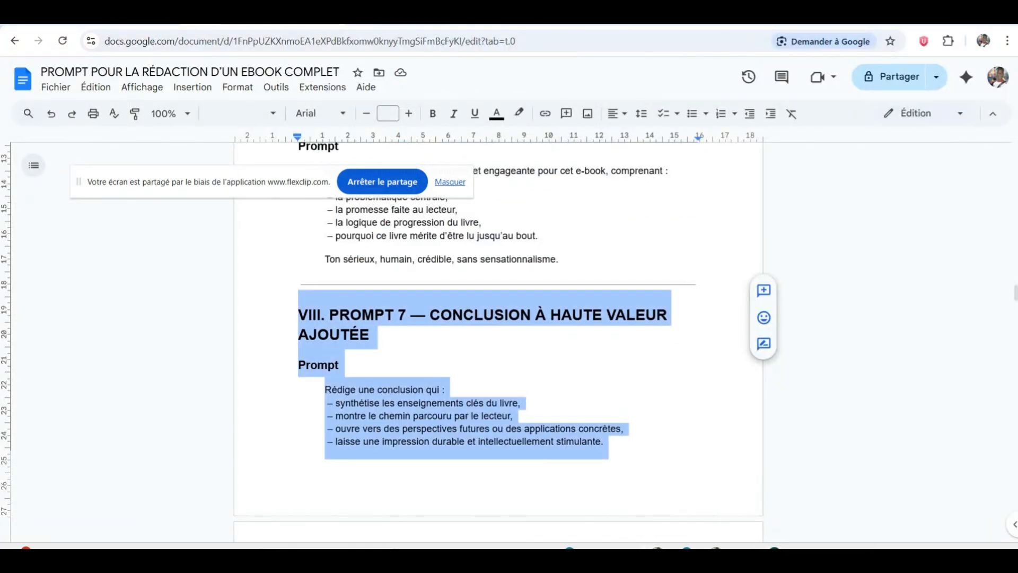
right_click(311, 302)
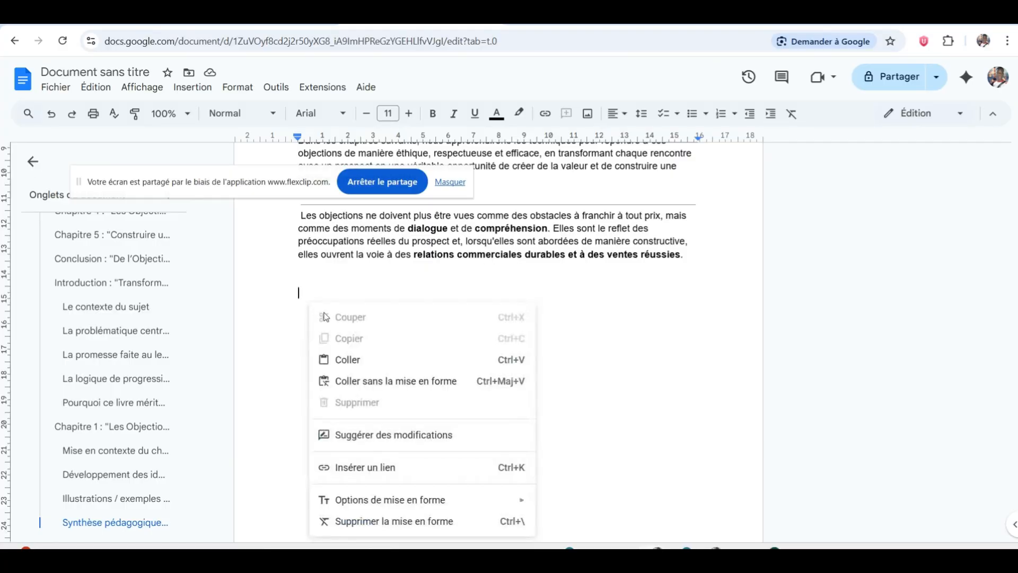
left_click(352, 359)
scroll(389, 360, "up", 4)
scroll(389, 360, "up", 20)
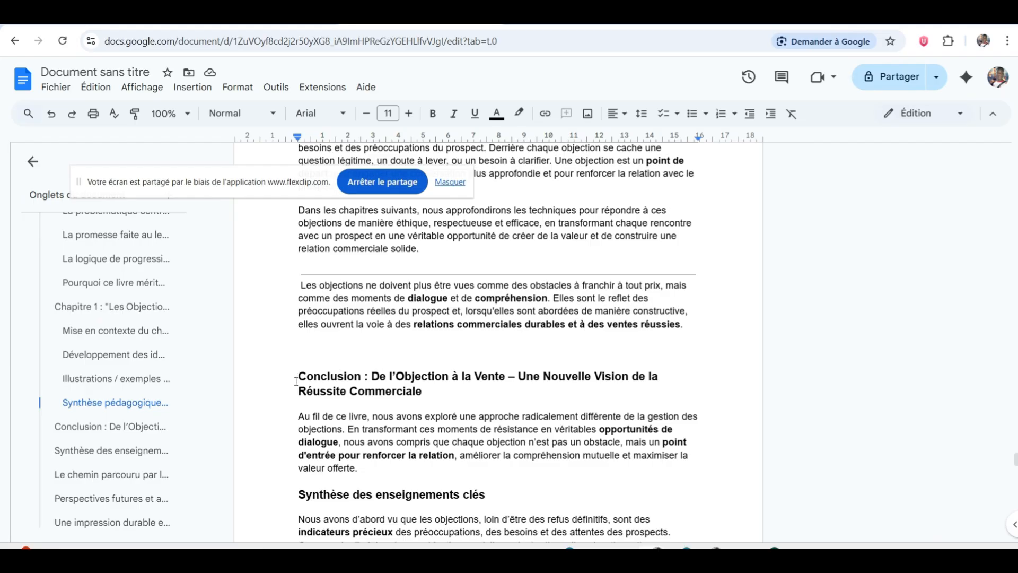
- Switch to the prompts document and read Prompt 8 on the final editorial review
left_click(282, 20)
left_click(304, 447)
scroll(303, 446, "down", 6)
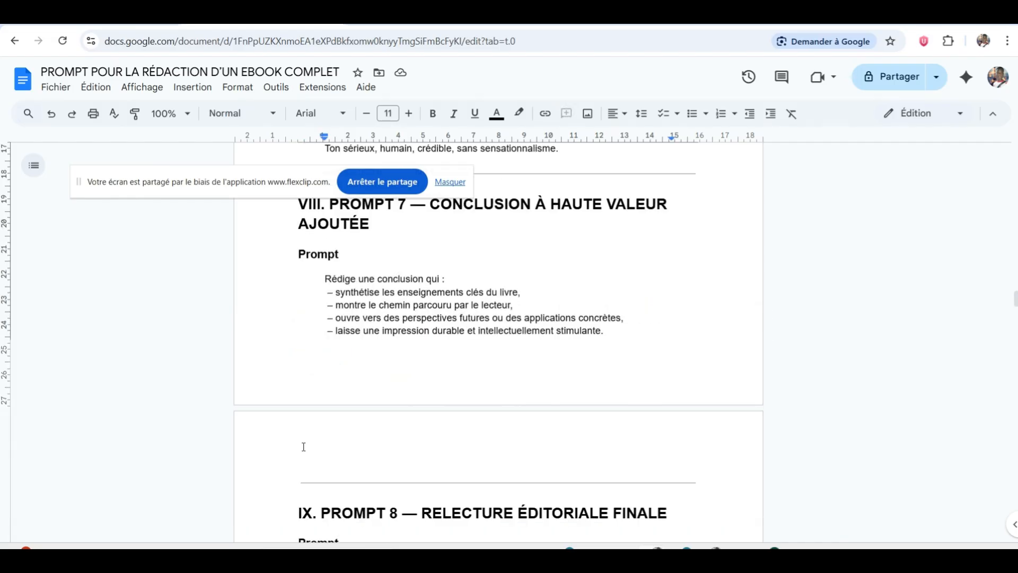
scroll(304, 447, "down", 3)
scroll(304, 447, "up", 5)
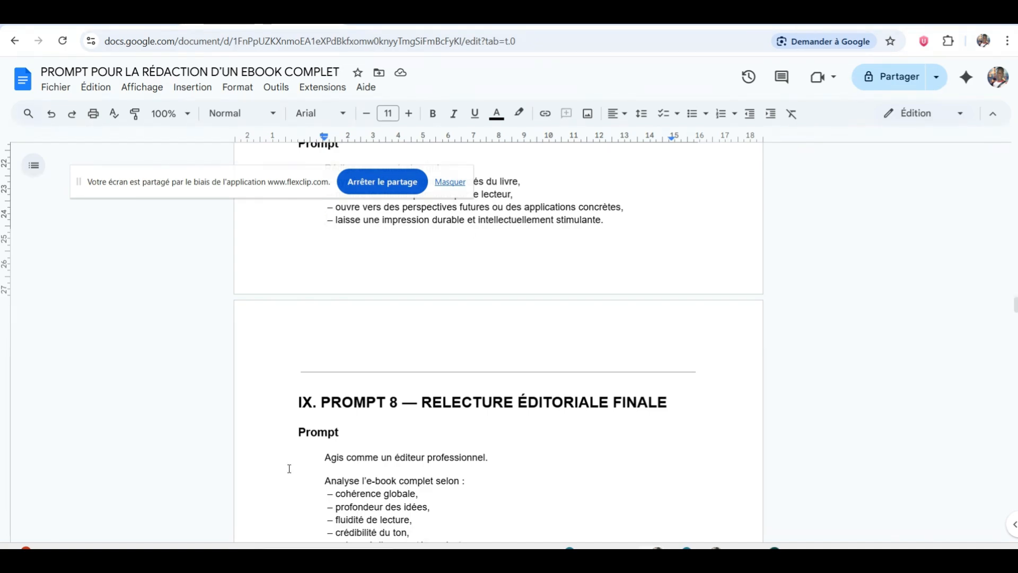
scroll(286, 403, "down", 2)
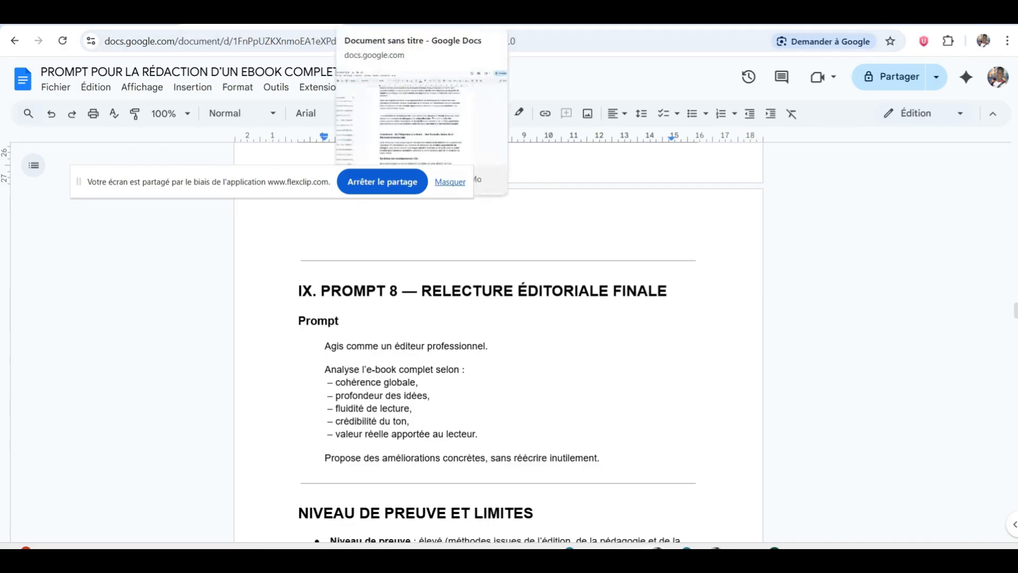
- Return to the ebook document and rename it "Les Objections Comme Catalyseurs de Dialogues Constructifs : L'Art de la Vente Éthique", without the closing quotation mark
left_click(381, 26)
scroll(466, 312, "up", 5)
scroll(467, 312, "down", 20)
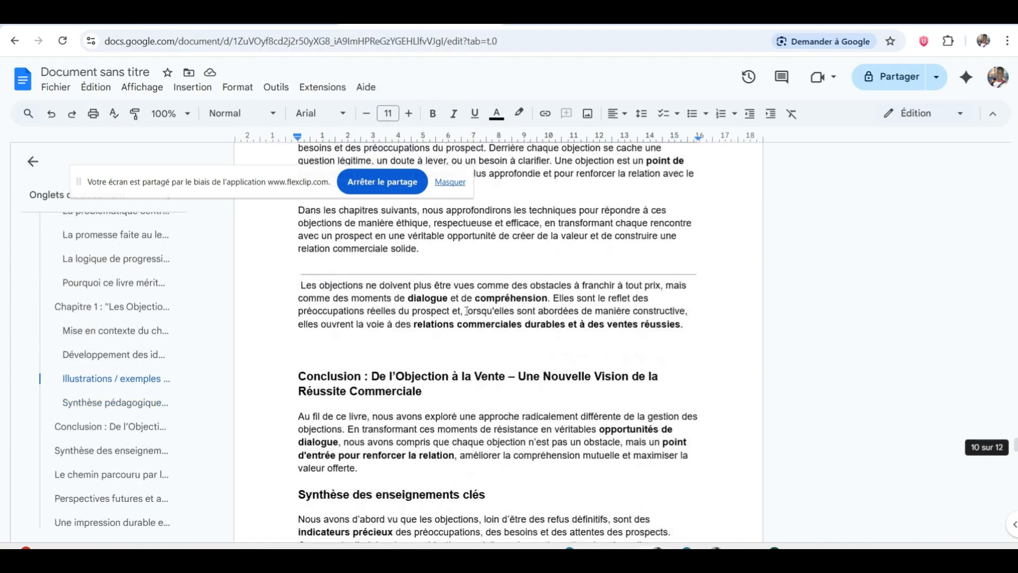
scroll(466, 309, "up", 6)
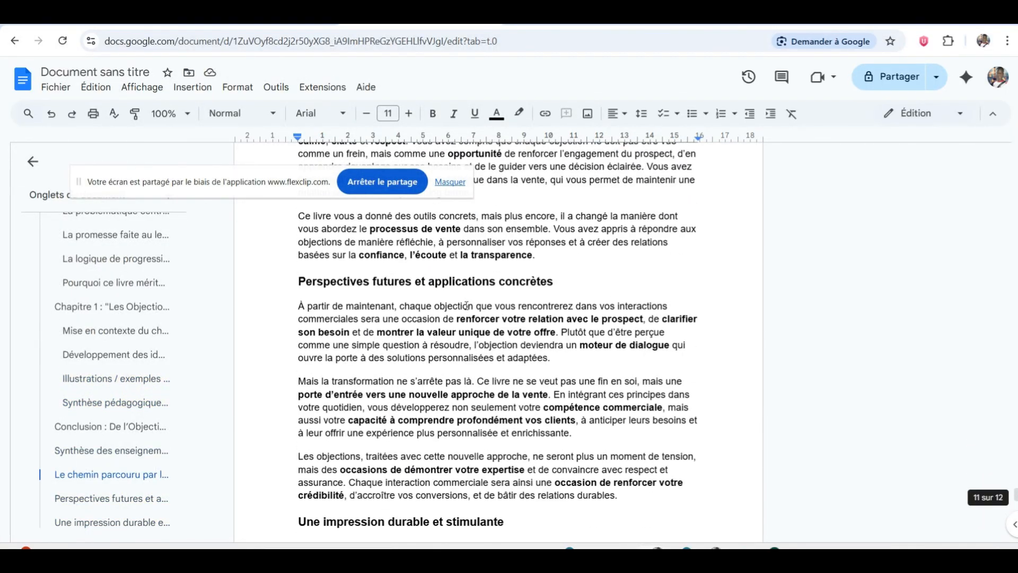
left_click(87, 71)
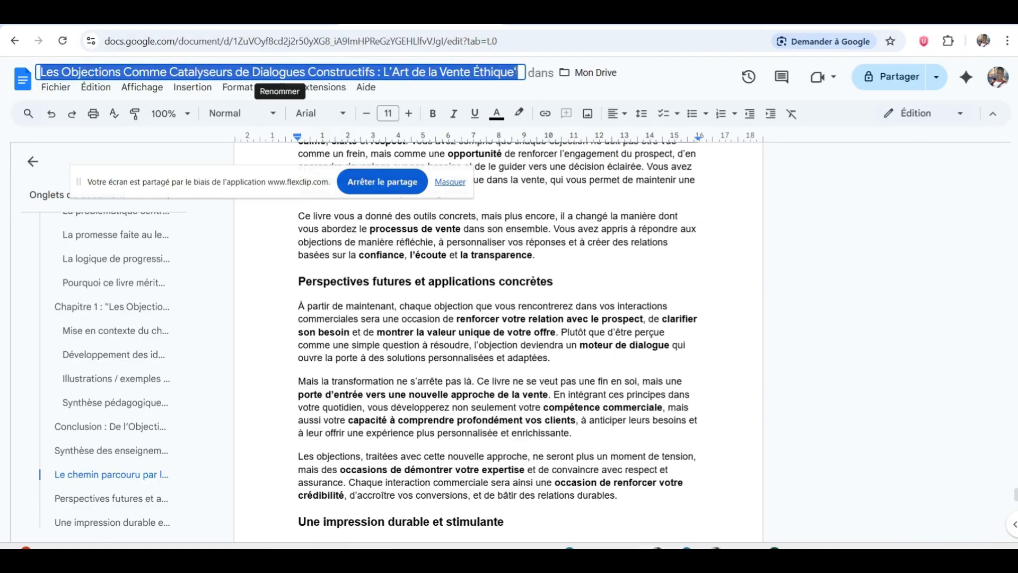
left_click(519, 72)
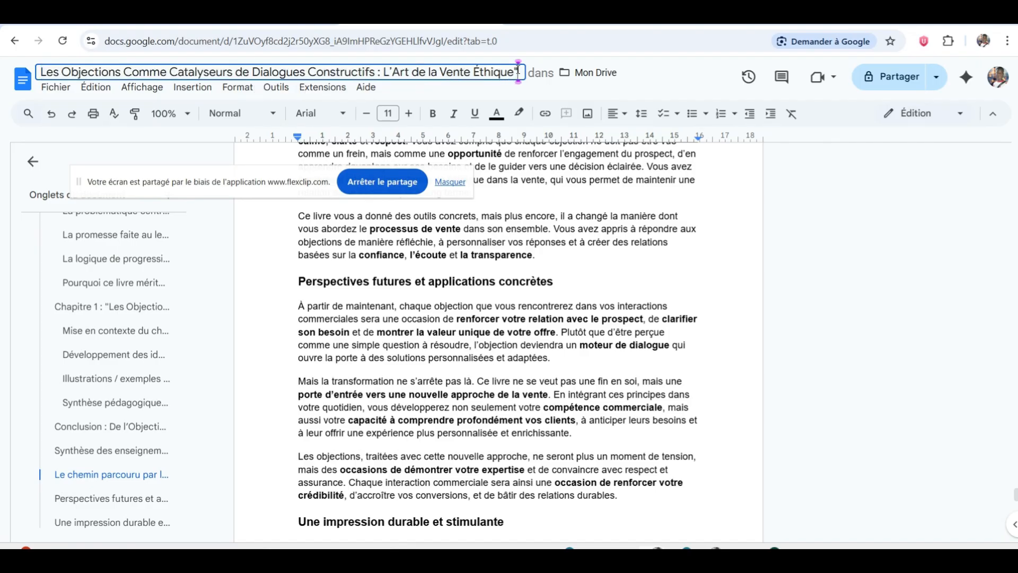
key("BackSpace")
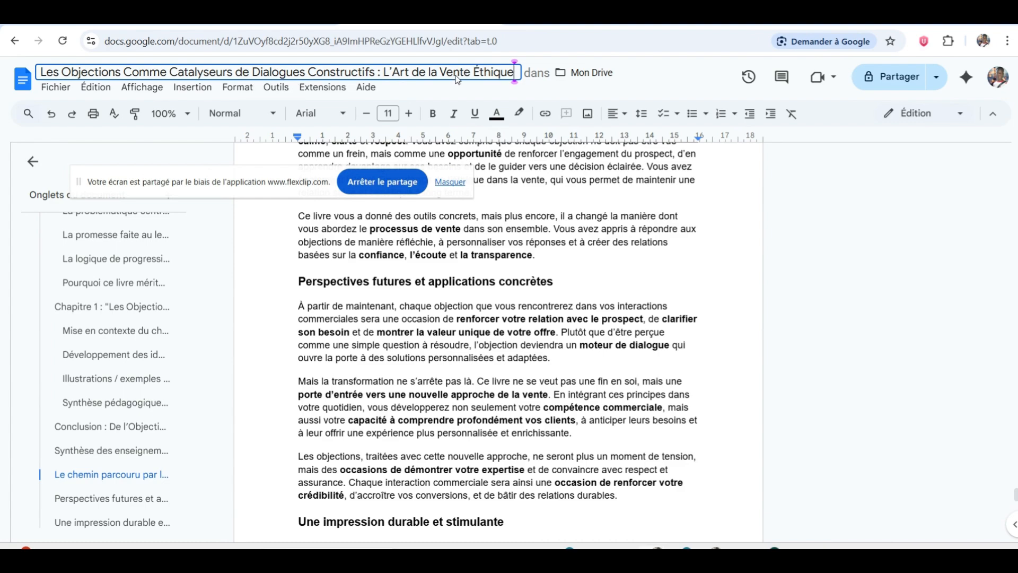
- Download the ebook document as a PDF file
left_click(57, 87)
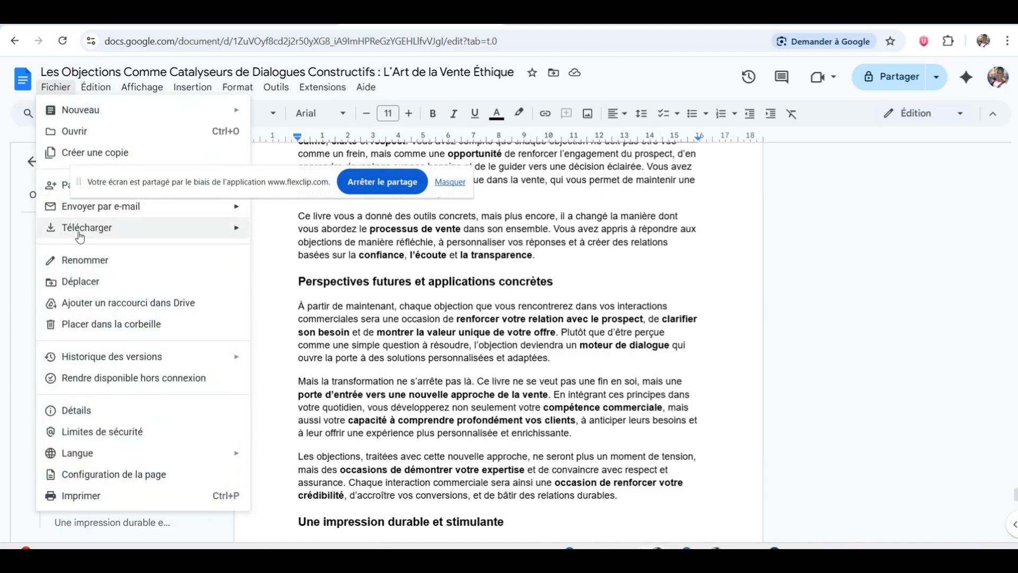
mouse_move(100, 233)
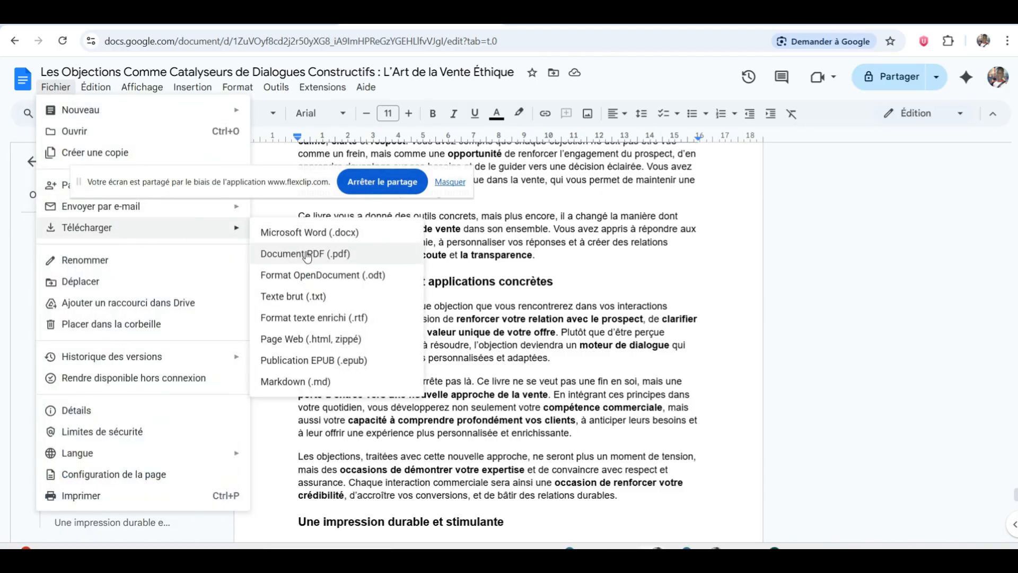
left_click(324, 258)
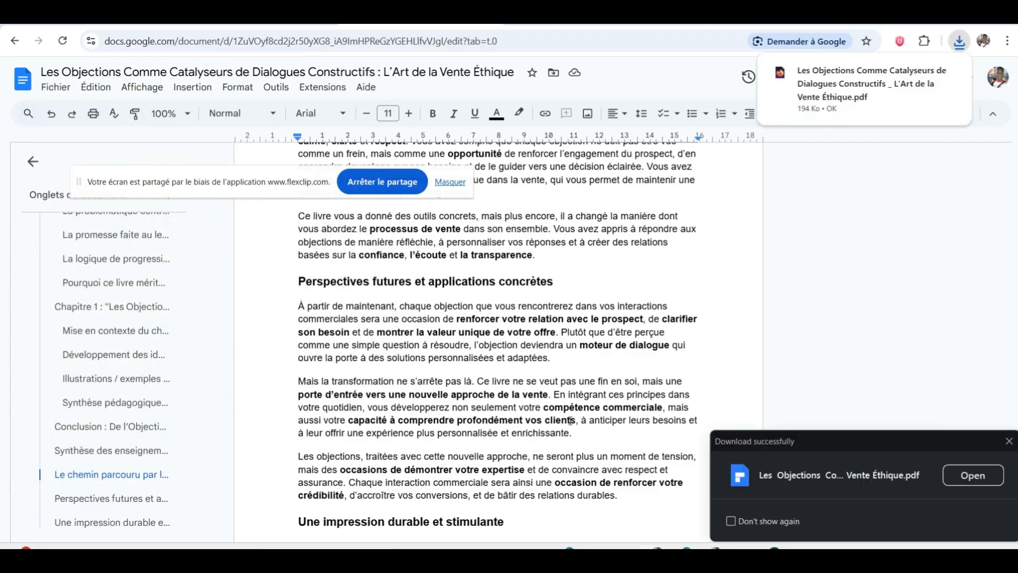
- Switch to the ChatGPT conversation and attach the ebook PDF "Les Objections Comme Catalyseurs de Dialogues Constructifs" from the Downloads folder
key("alt+Tab")
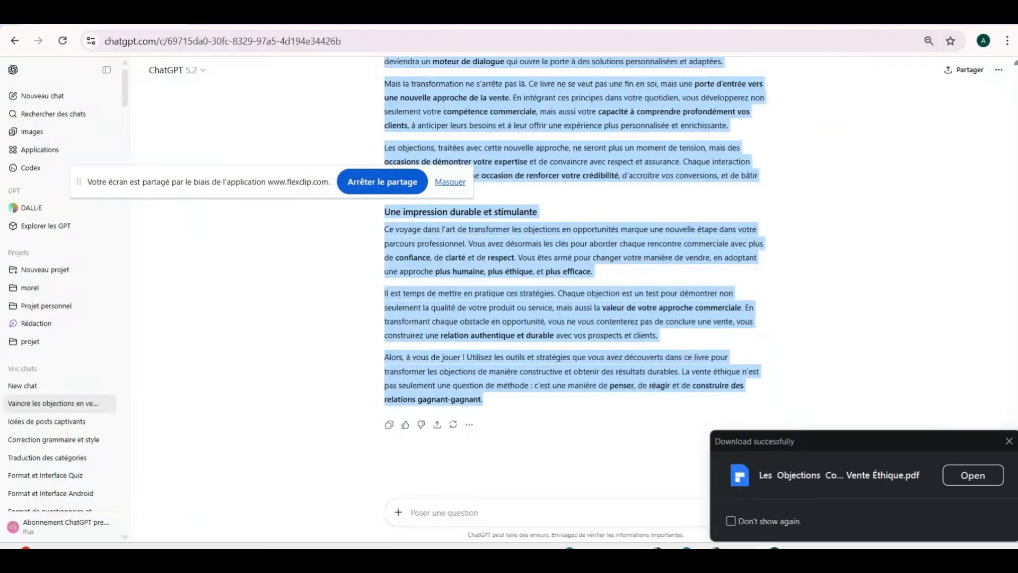
left_click(611, 478)
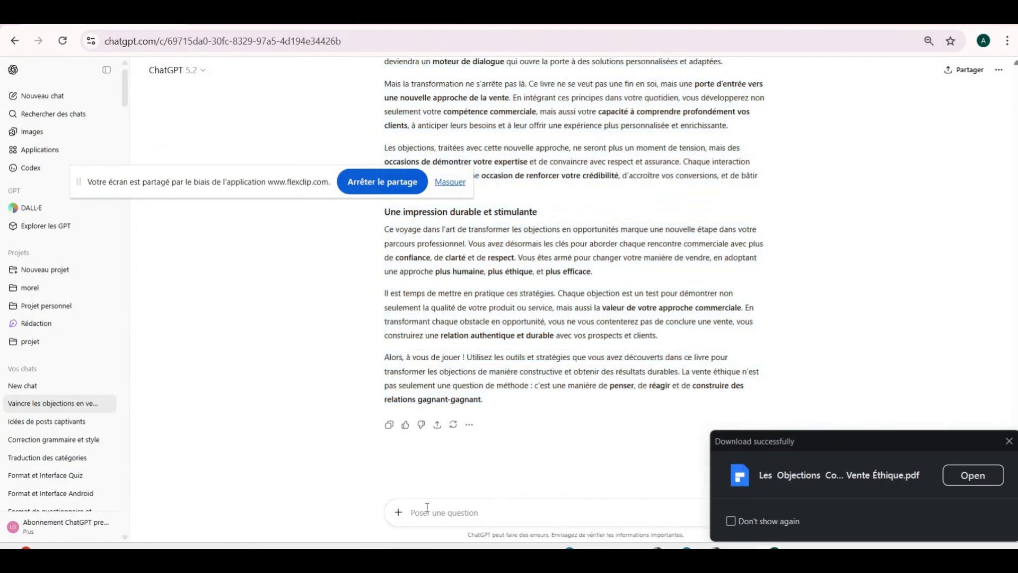
left_click(398, 512)
left_click(437, 395)
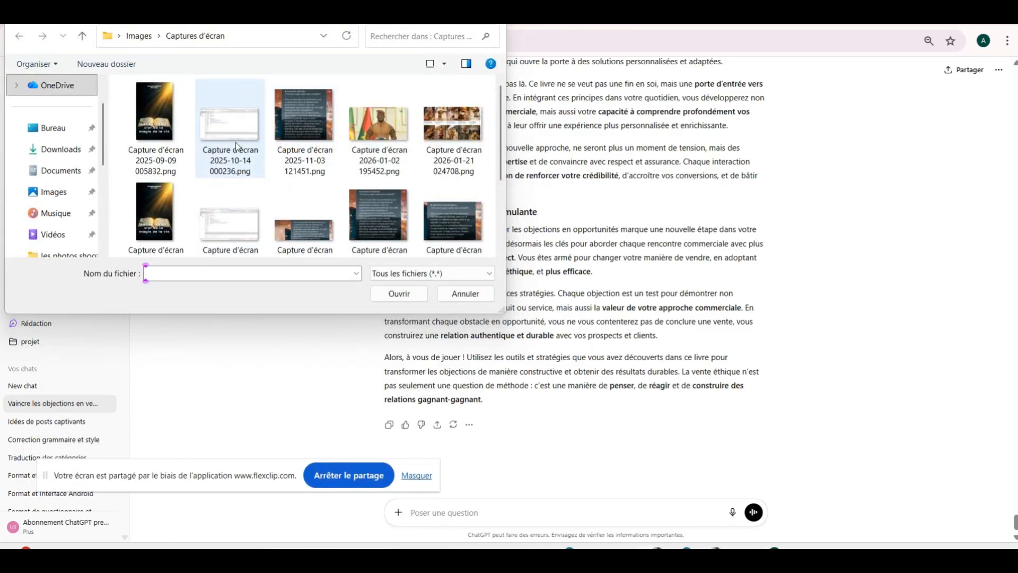
left_click(52, 150)
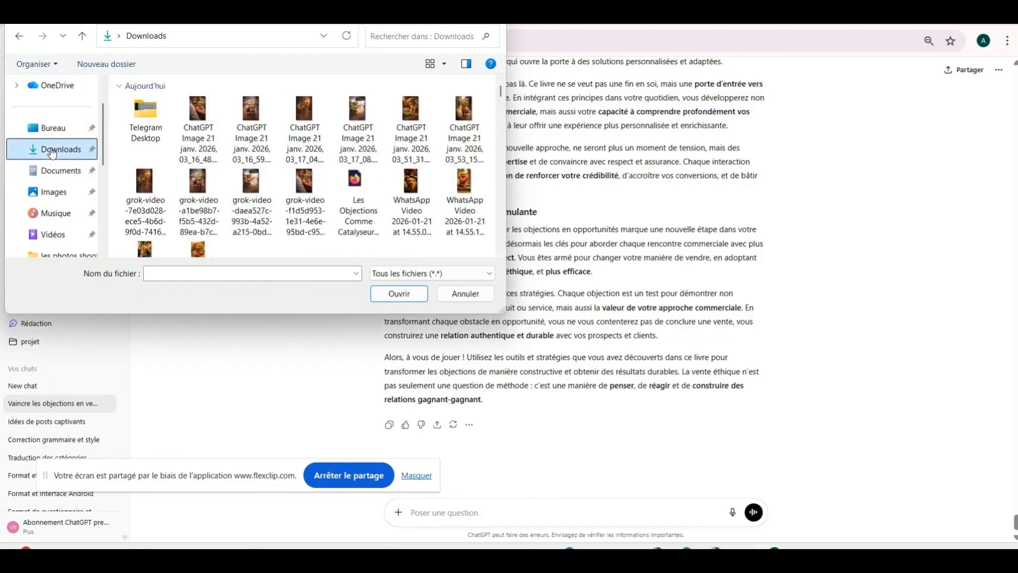
left_click(374, 221)
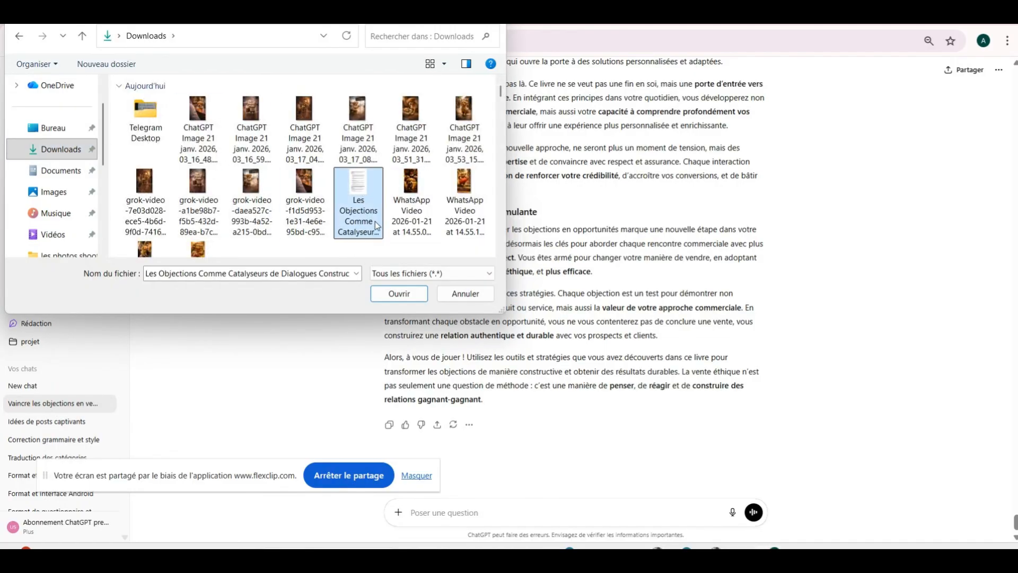
left_click(399, 294)
left_click_drag(260, 485, 255, 294)
right_click(444, 513)
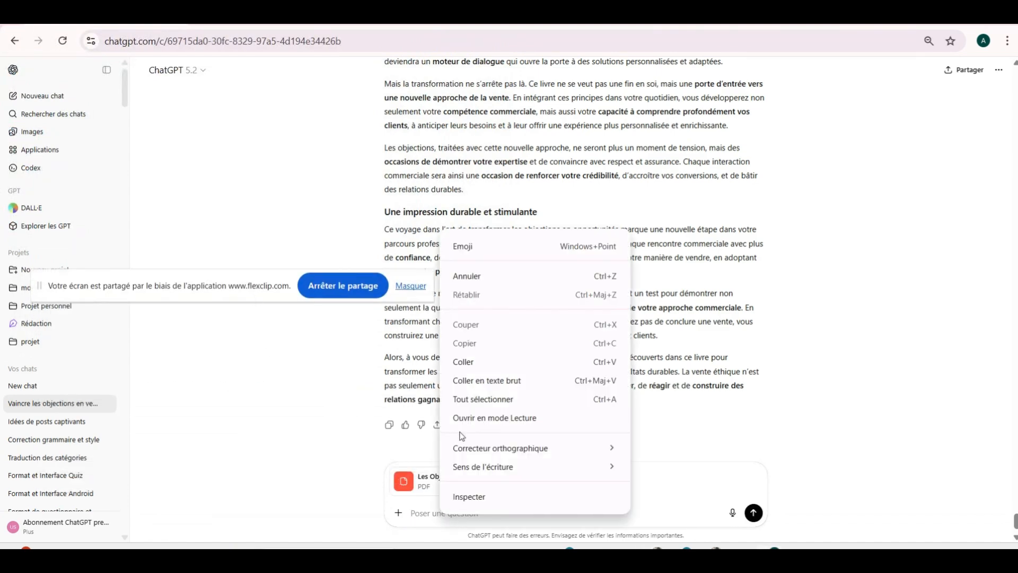
left_click(463, 362)
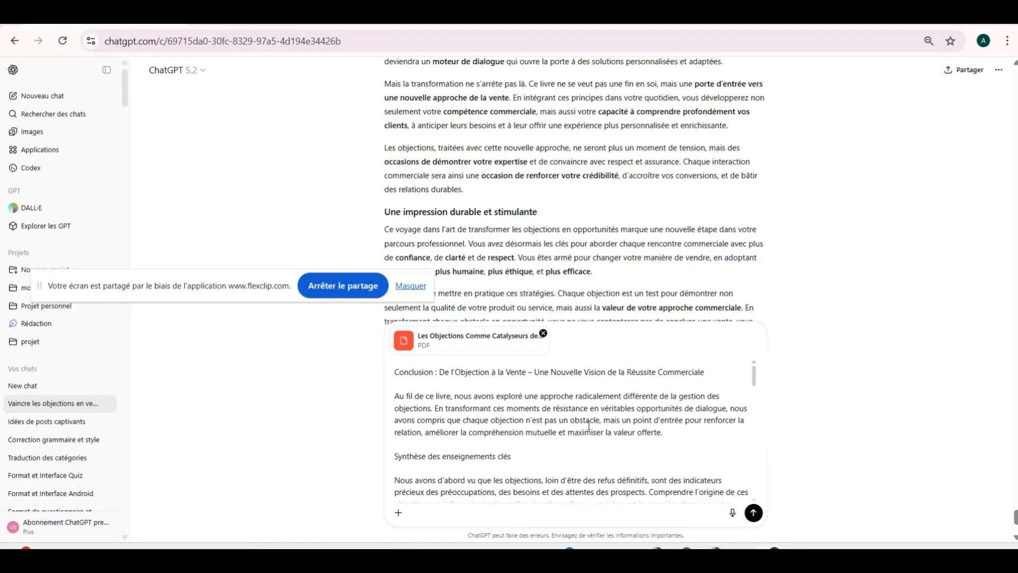
scroll(556, 423, "up", 4)
scroll(551, 426, "down", 2)
scroll(550, 428, "up", 2)
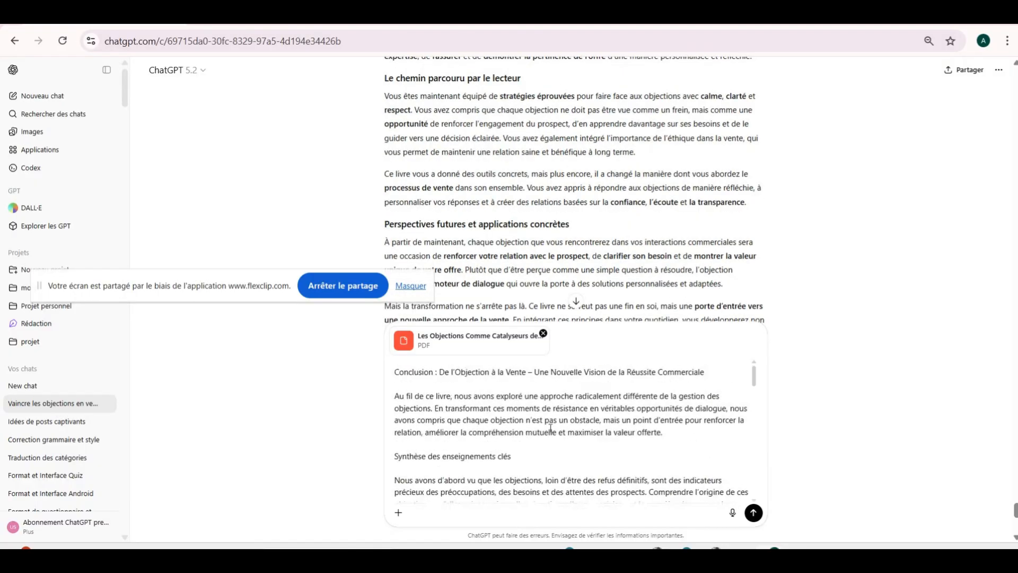
- Switch to the prompts document and copy all of Prompt 8 on the final editorial review, including its heading
mouse_move(638, 546)
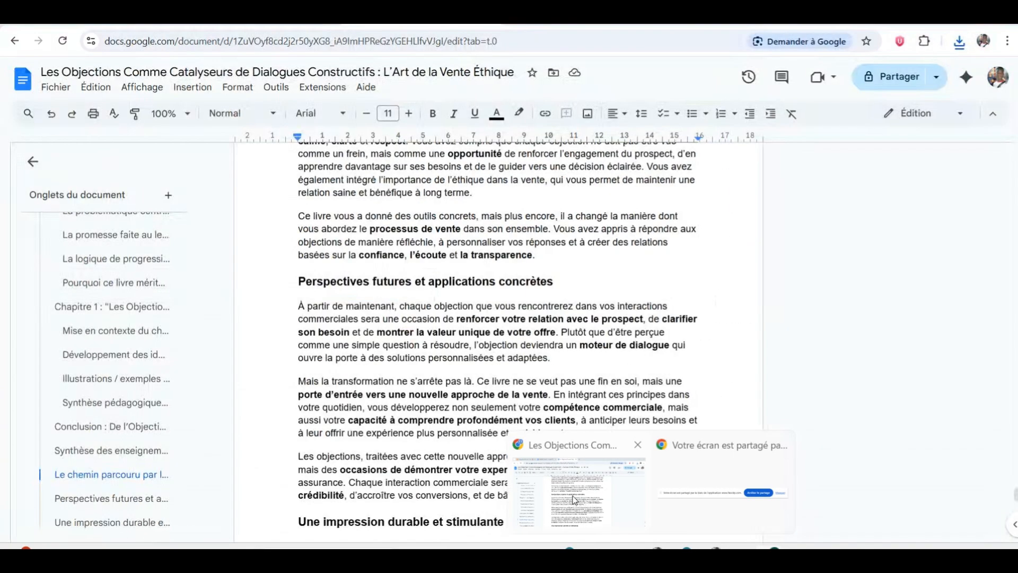
left_click(575, 500)
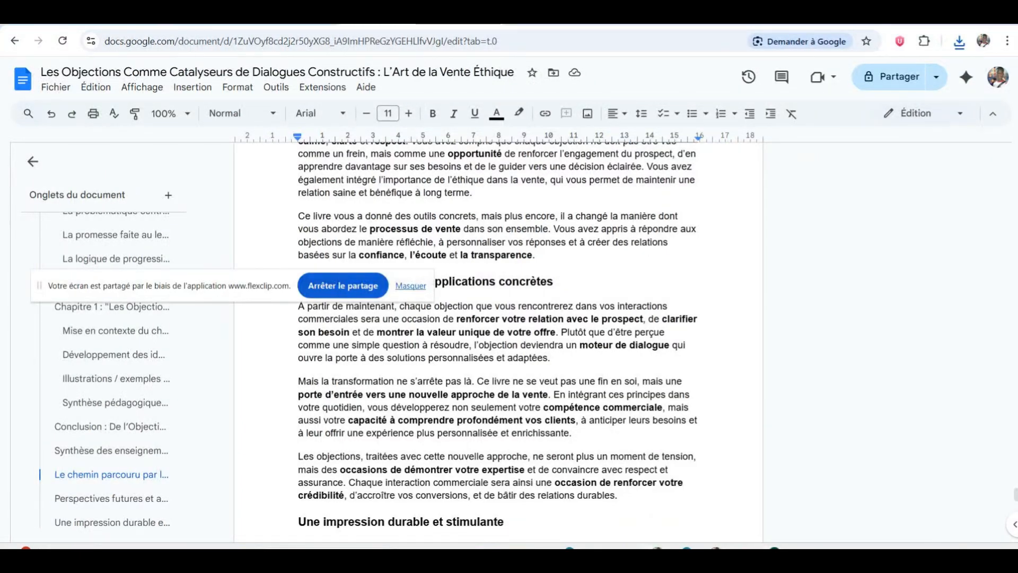
left_click(255, 17)
scroll(407, 416, "up", 2)
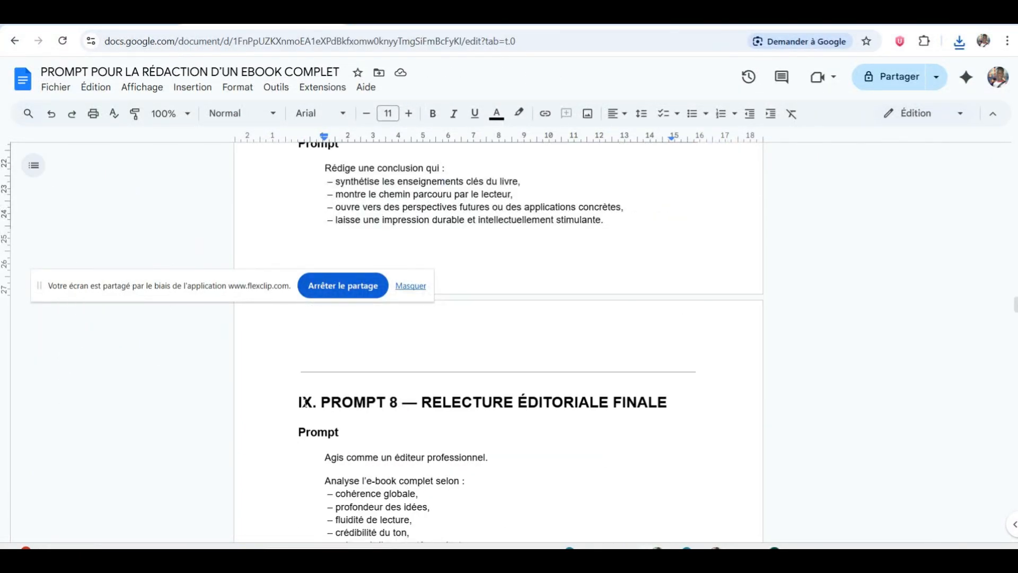
left_click_drag(299, 402, 447, 517)
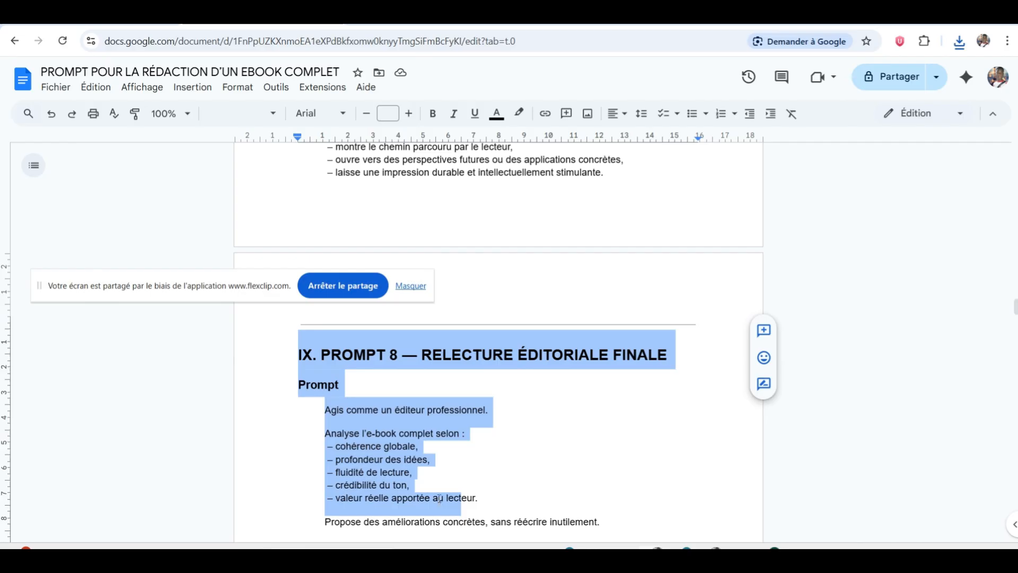
left_click(526, 489)
left_click_drag(298, 353, 604, 522)
key("ctrl+c")
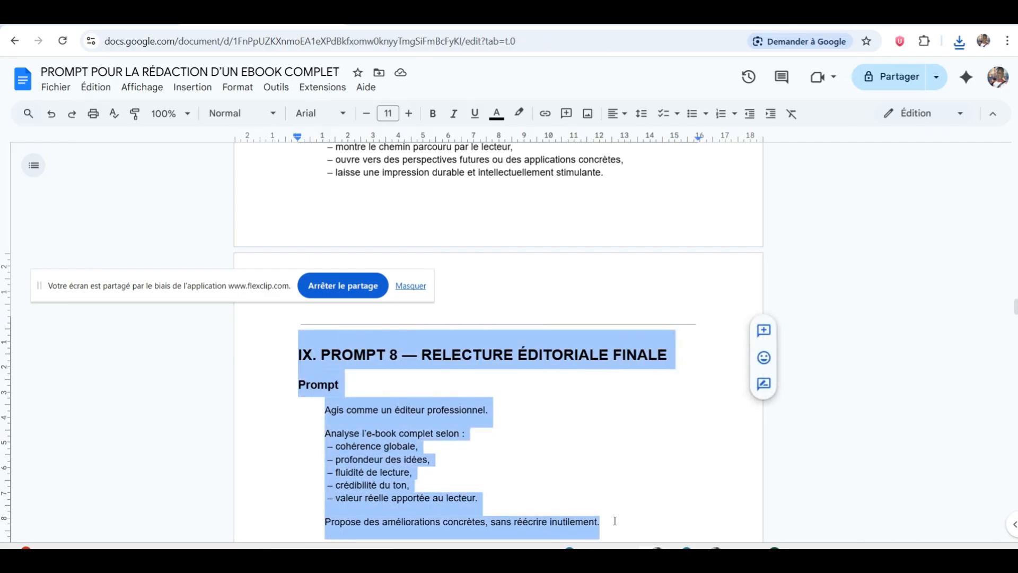
scroll(530, 477, "down", 2)
scroll(370, 389, "up", 2)
right_click(380, 391)
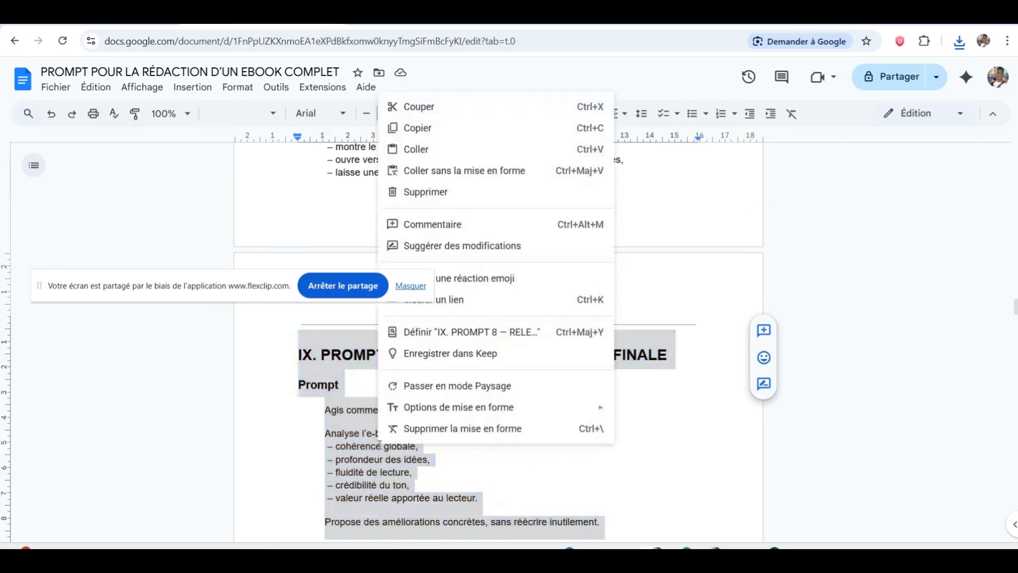
left_click(430, 130)
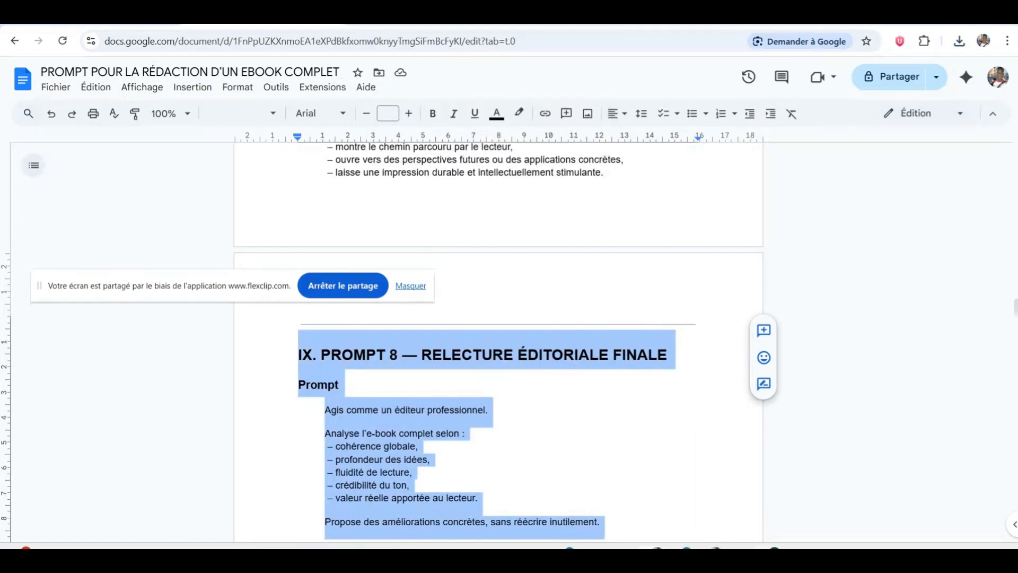
- Return to the ChatGPT conversation and replace the whole unsent message text with the copied Prompt 8
left_click(774, 554)
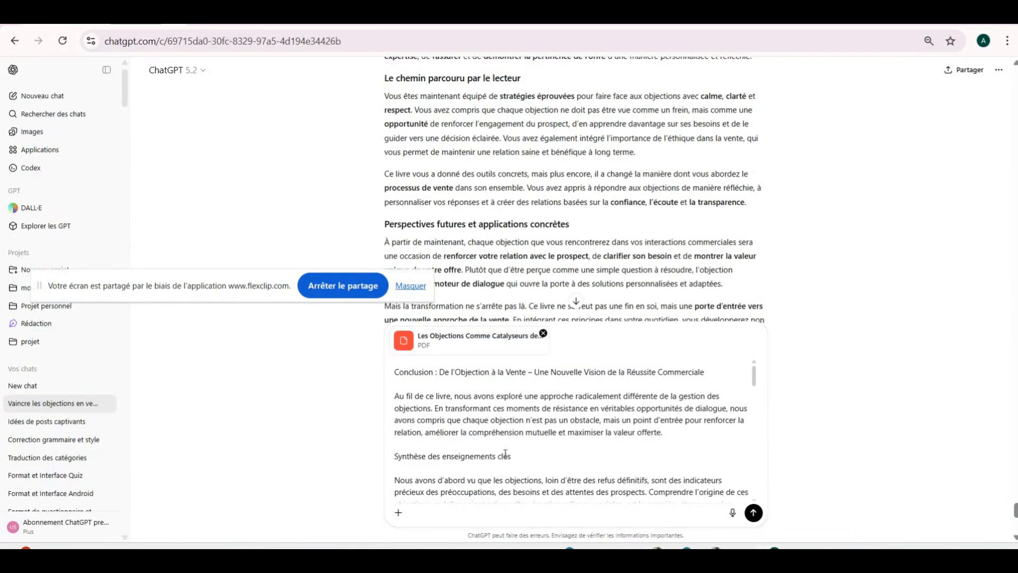
scroll(538, 484, "down", 10)
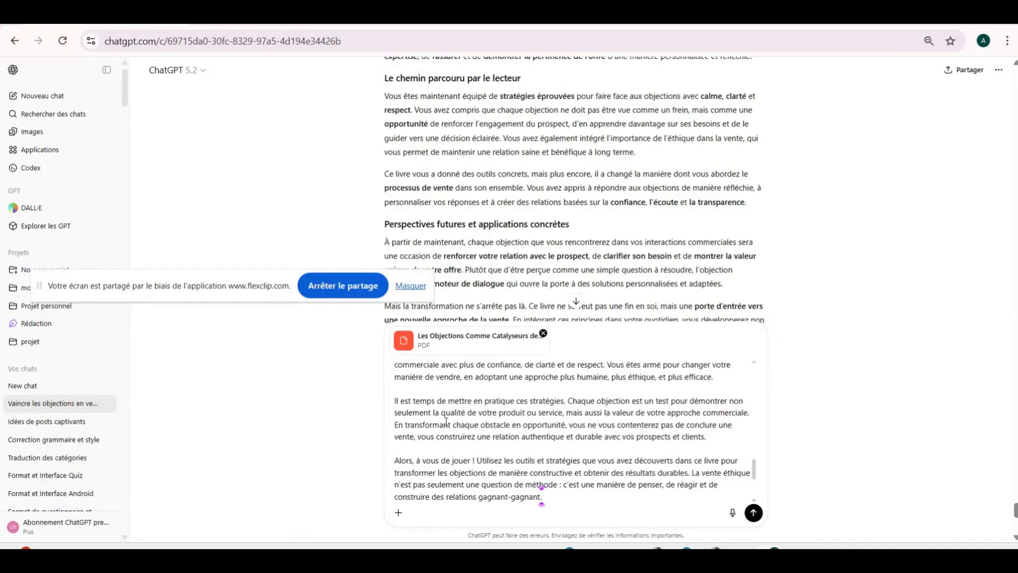
left_click(543, 501)
left_click_drag(544, 501, 389, 365)
right_click(440, 410)
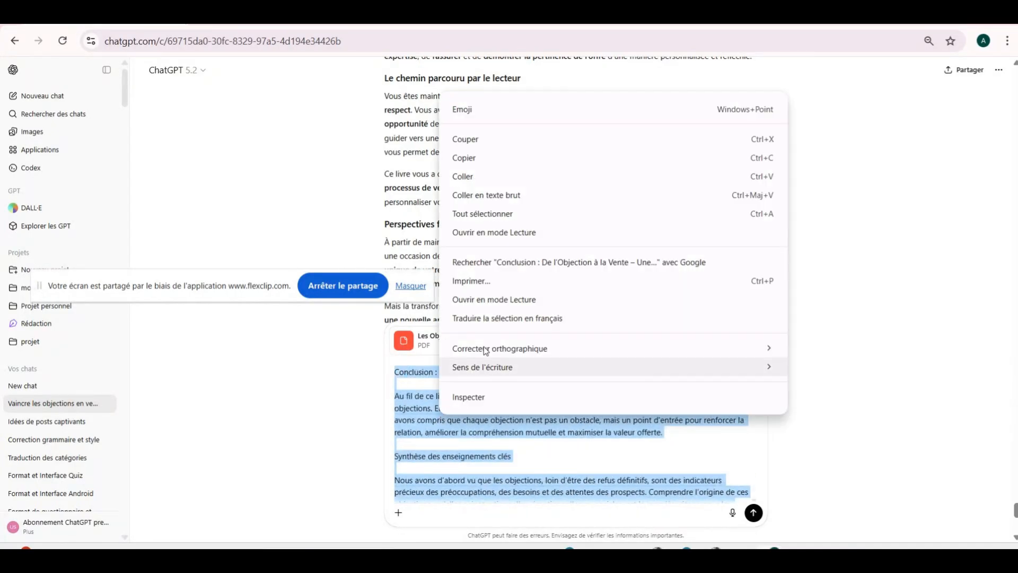
left_click(515, 175)
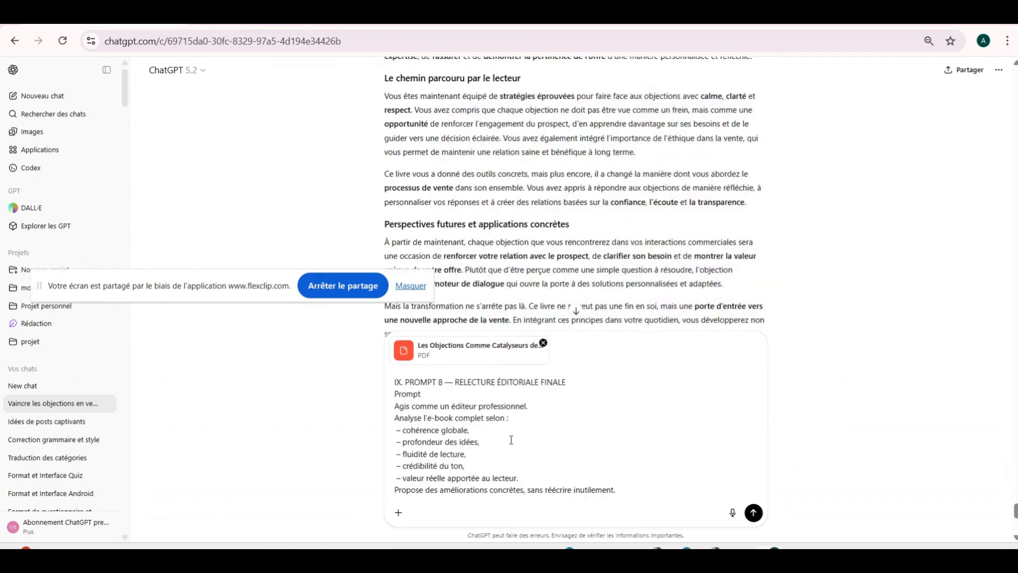
- Remove the attached ebook PDF from the unsent ChatGPT message
scroll(511, 440, "down", 2)
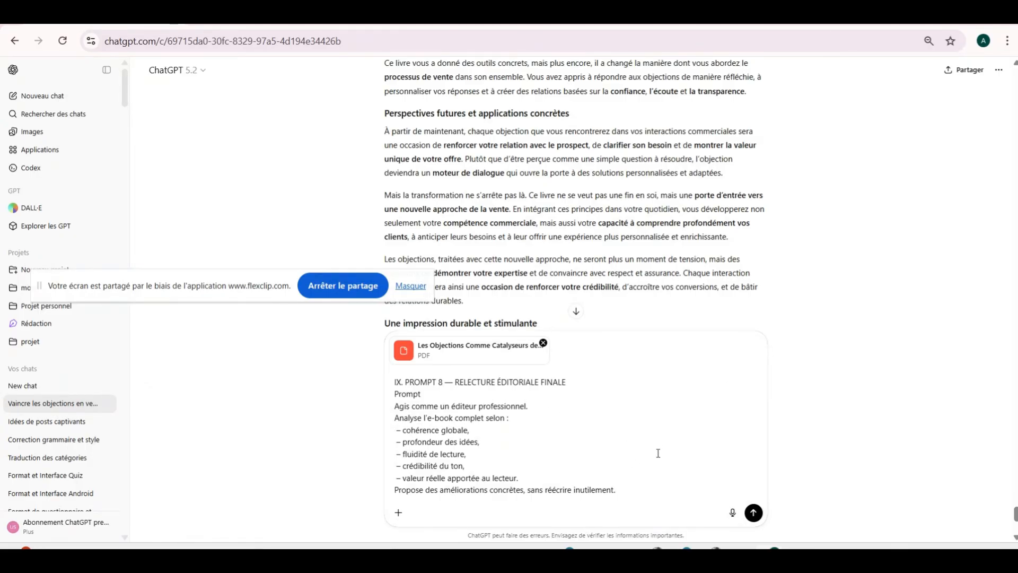
left_click(543, 343)
scroll(707, 206, "down", 5)
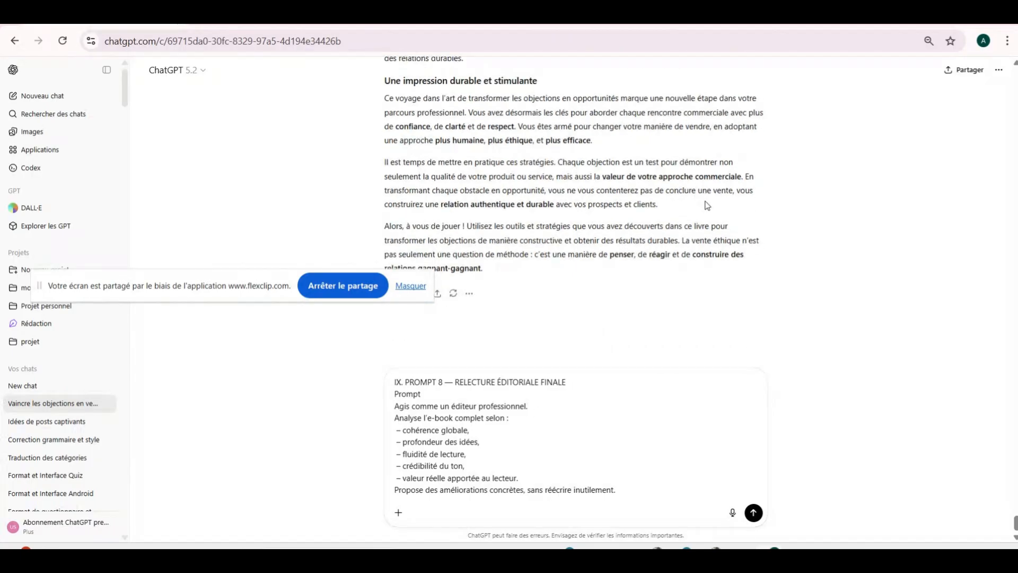
- Look back through the conversation from the conclusion up to the proposed editorial angles
scroll(709, 212, "up", 15)
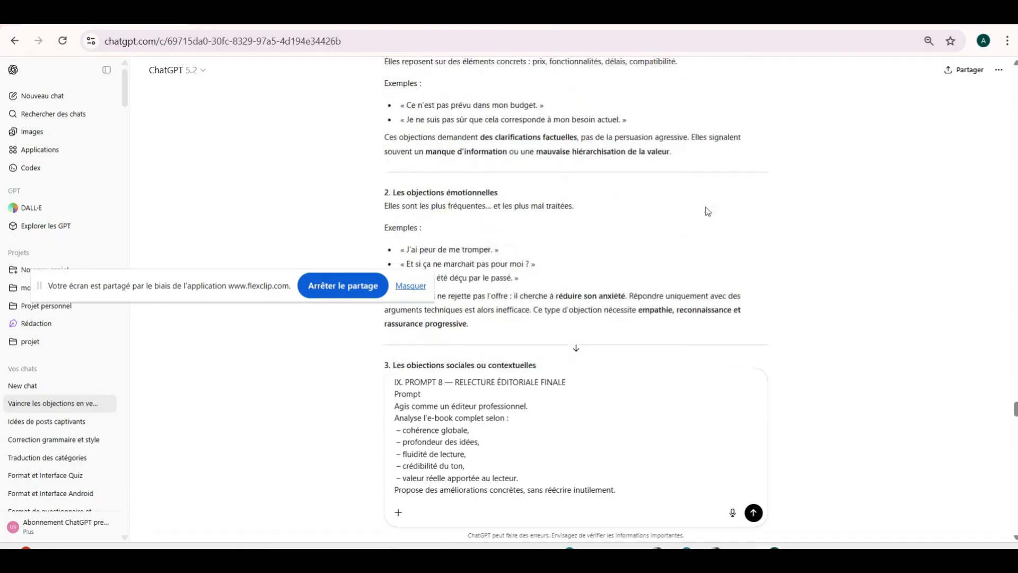
scroll(708, 211, "up", 15)
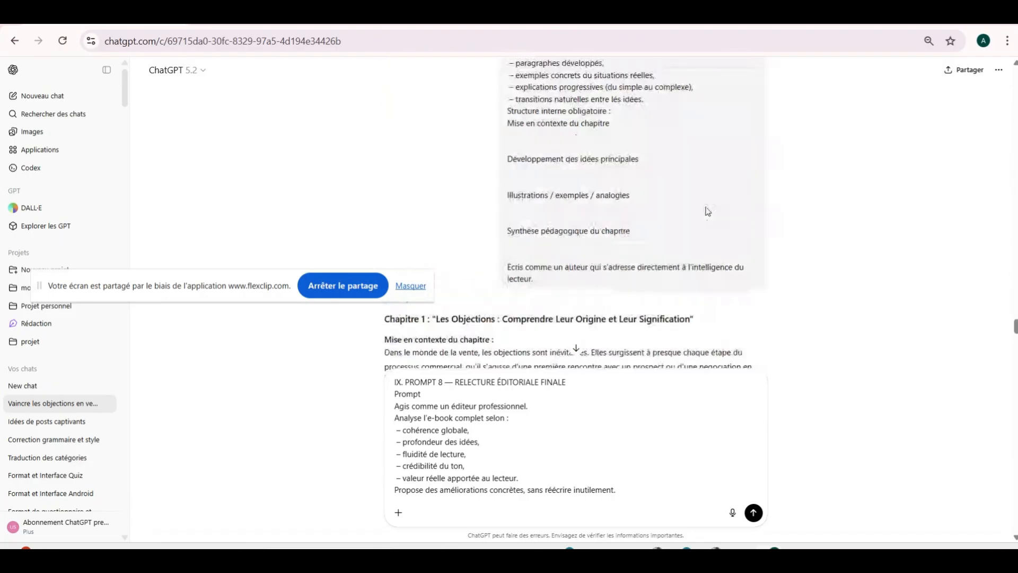
scroll(707, 211, "up", 15)
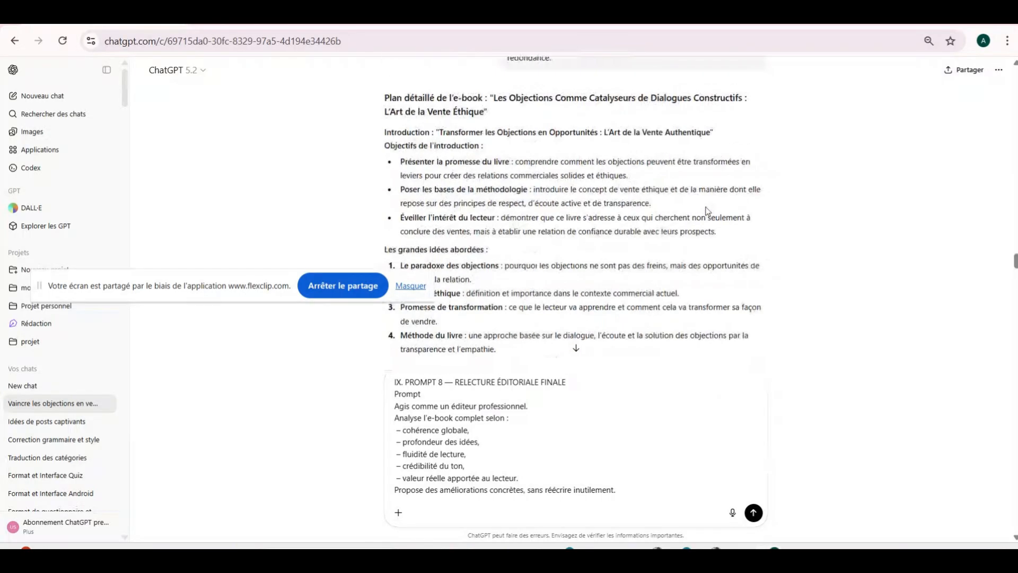
scroll(692, 226, "up", 15)
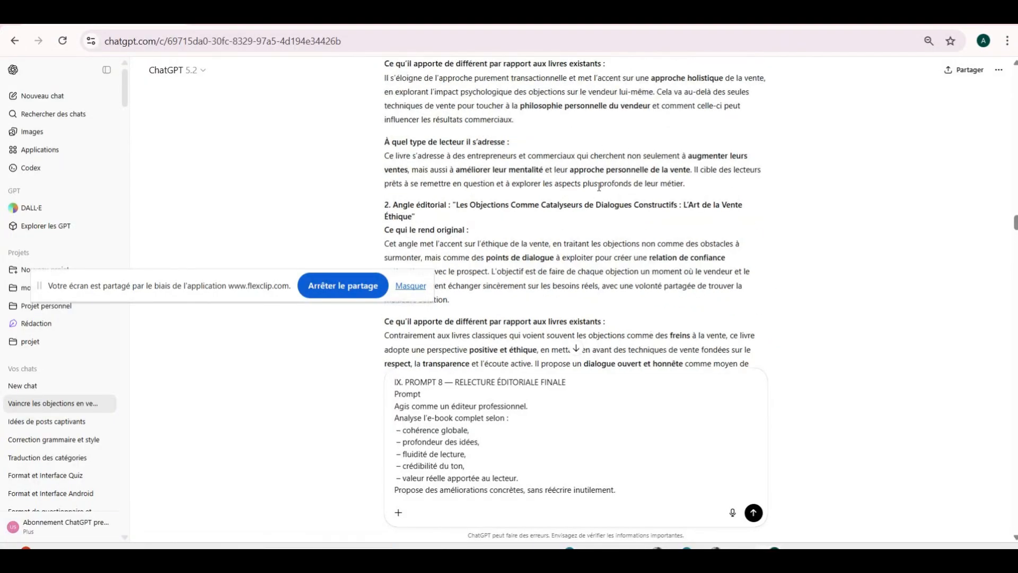
left_click_drag(224, 286, 195, 377)
- Switch to the browser window with the prompts document and search Google for "gamma app" in a new tab
mouse_move(658, 551)
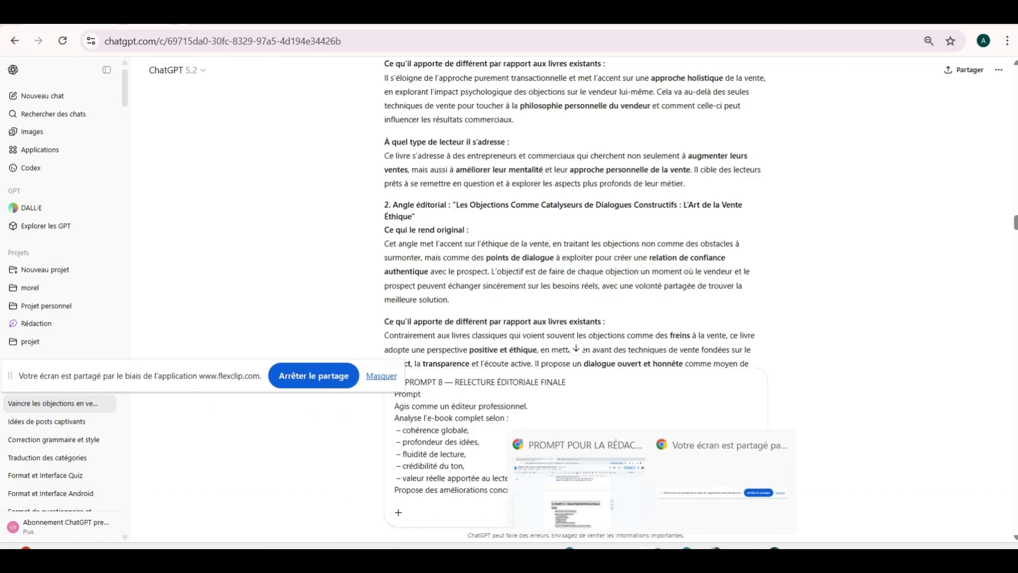
left_click(567, 483)
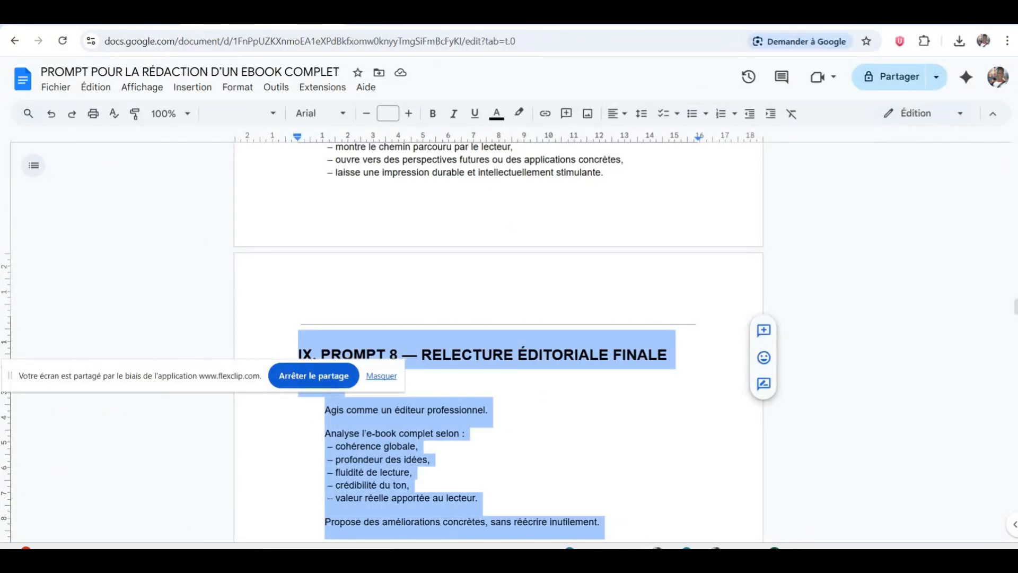
key("ctrl+t")
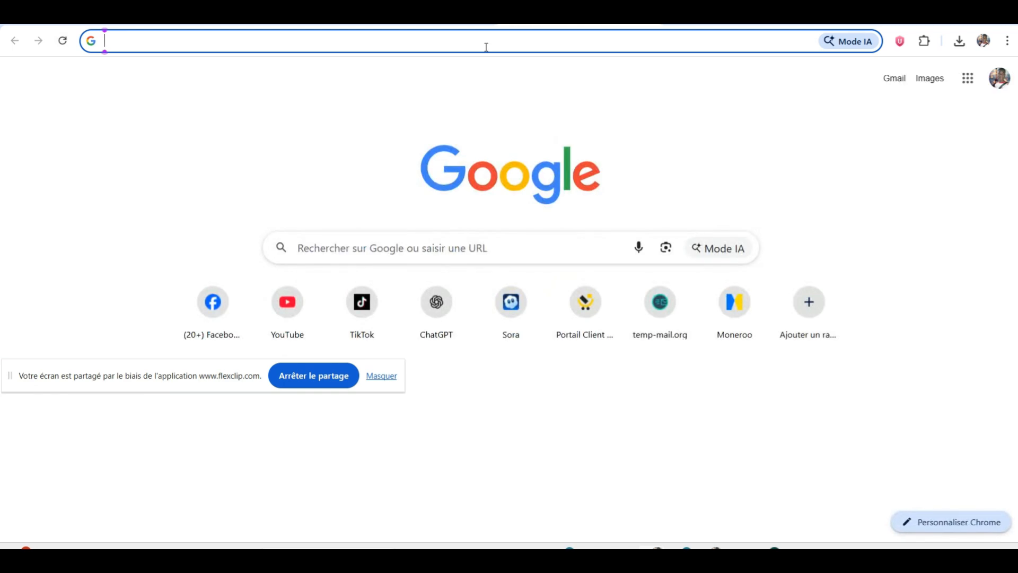
left_click(455, 36)
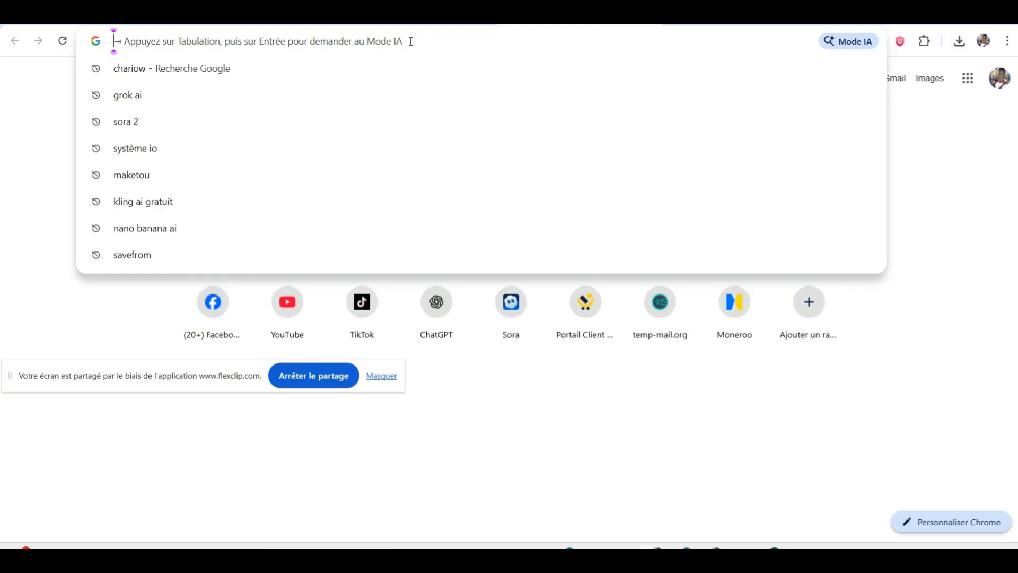
type("ga")
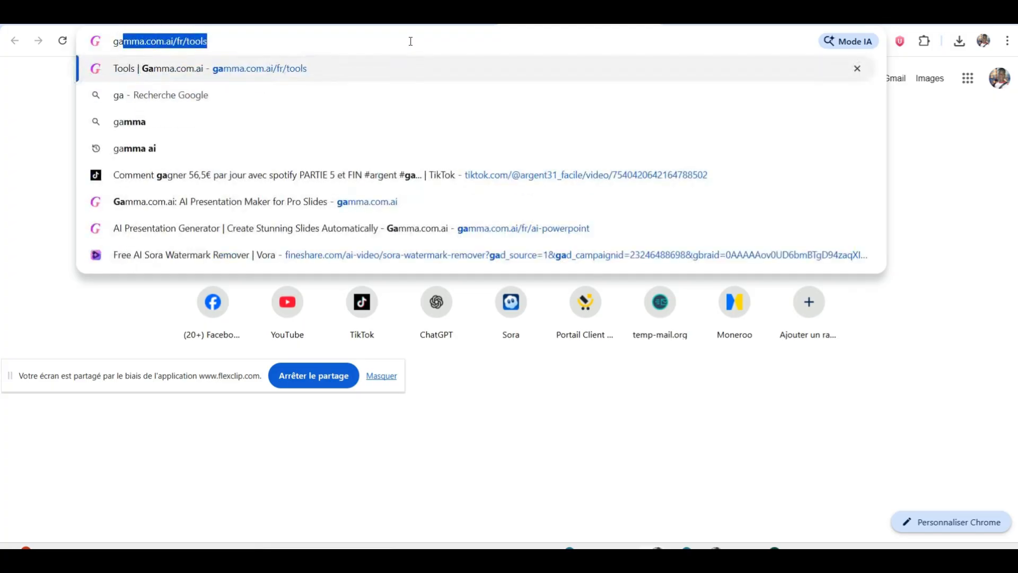
type("mma")
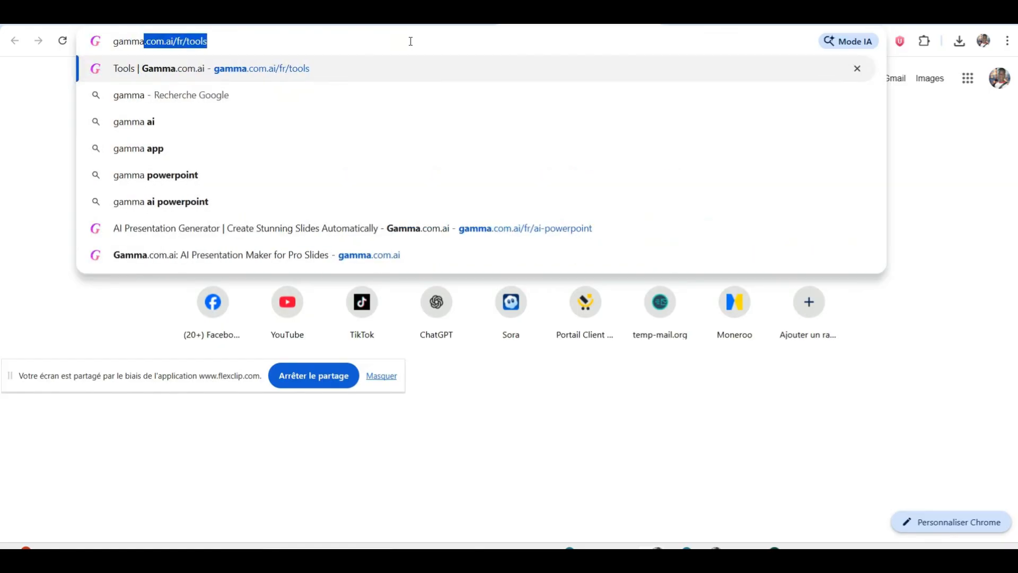
left_click(256, 147)
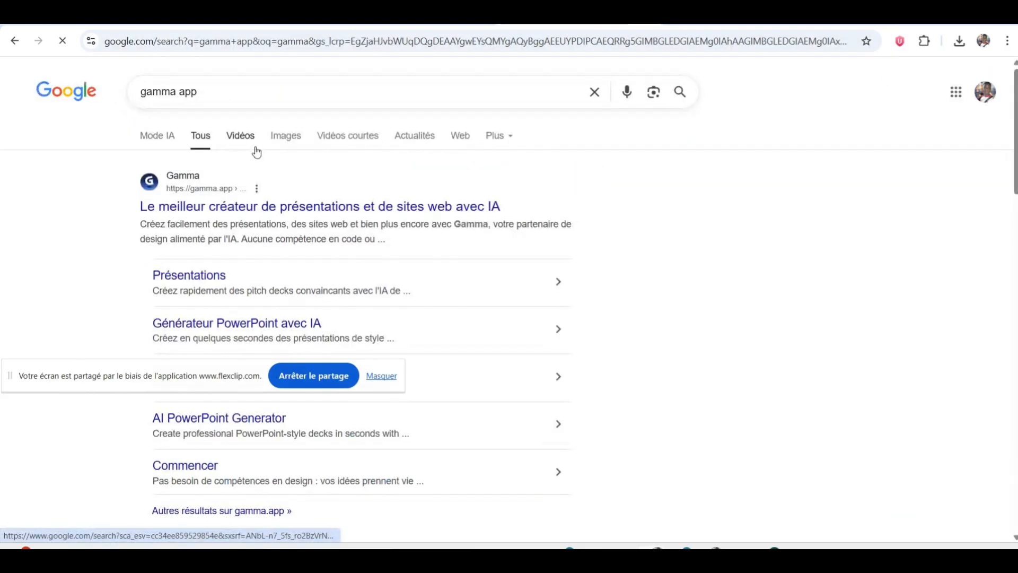
- Open the official Gamma website from the search results and go to its free sign-up page
left_click(199, 208)
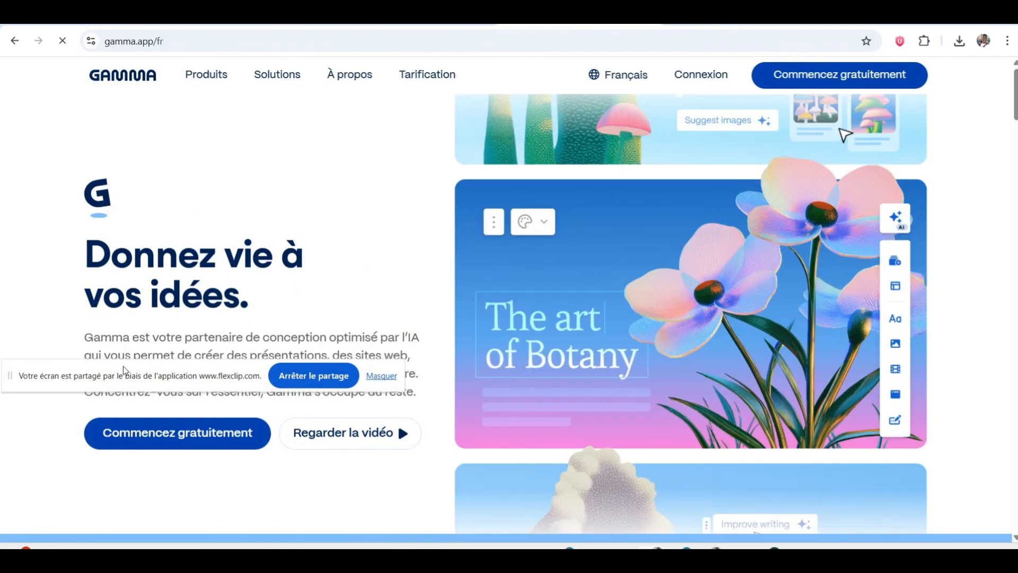
left_click_drag(146, 379, 156, 134)
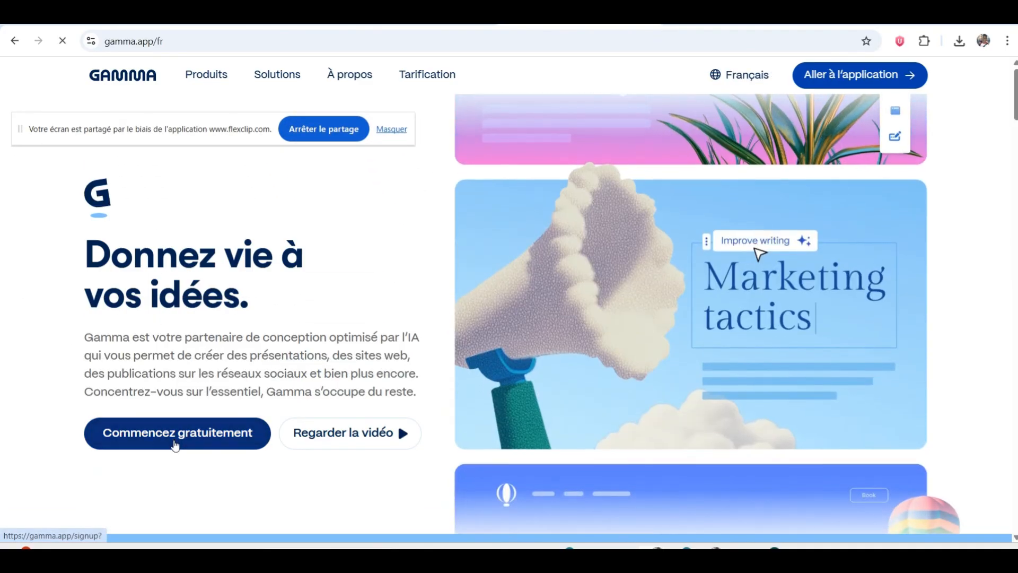
left_click(175, 443)
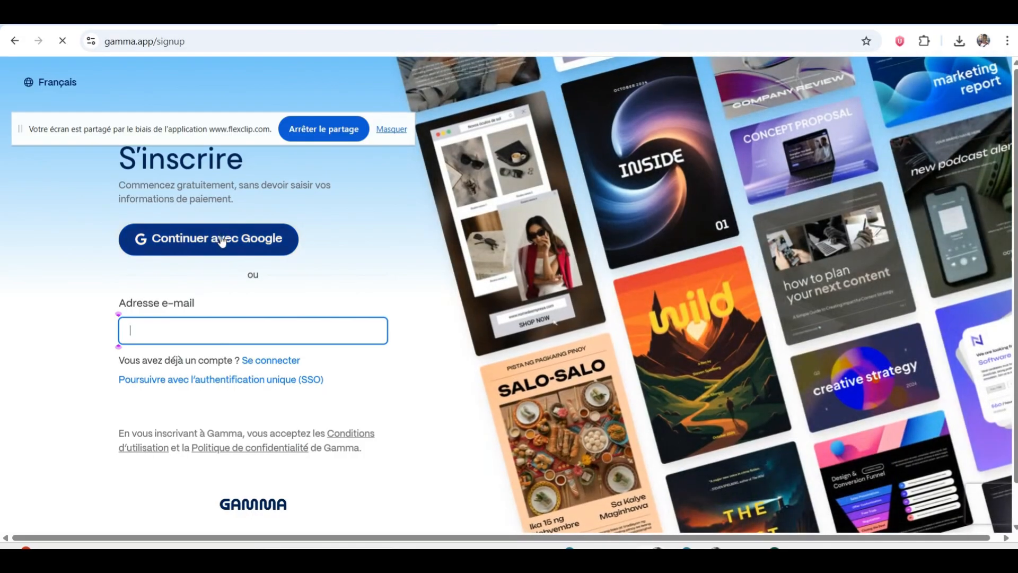
- Sign in to Gamma with the Google account and dismiss the notice about the moved account settings
left_click(222, 240)
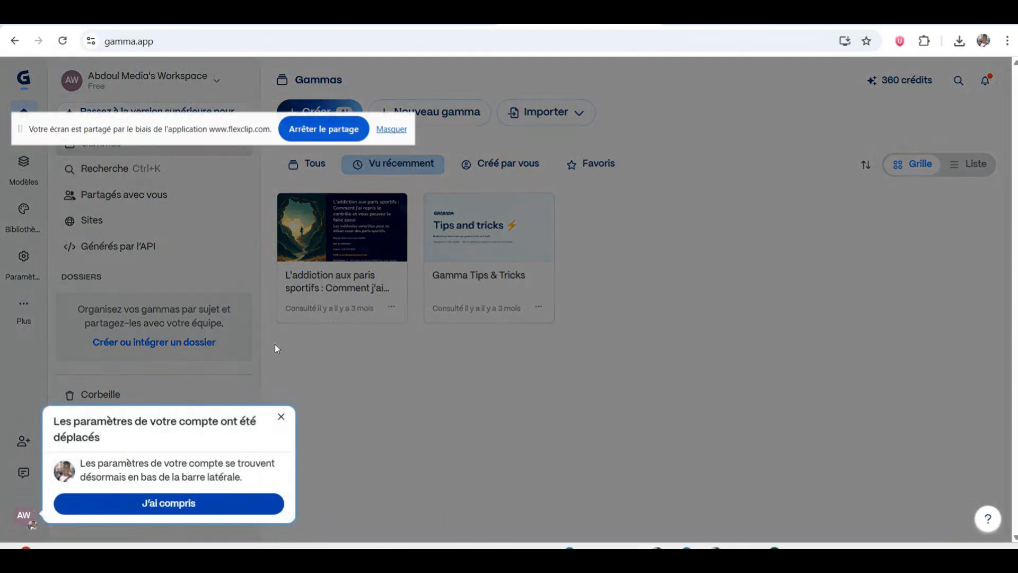
left_click(281, 417)
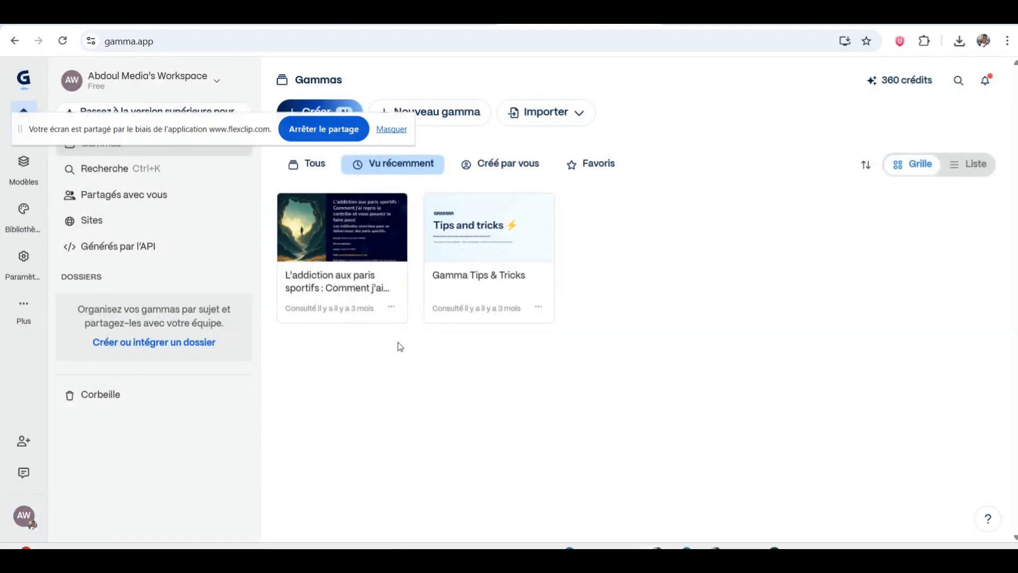
left_click_drag(194, 132, 278, 418)
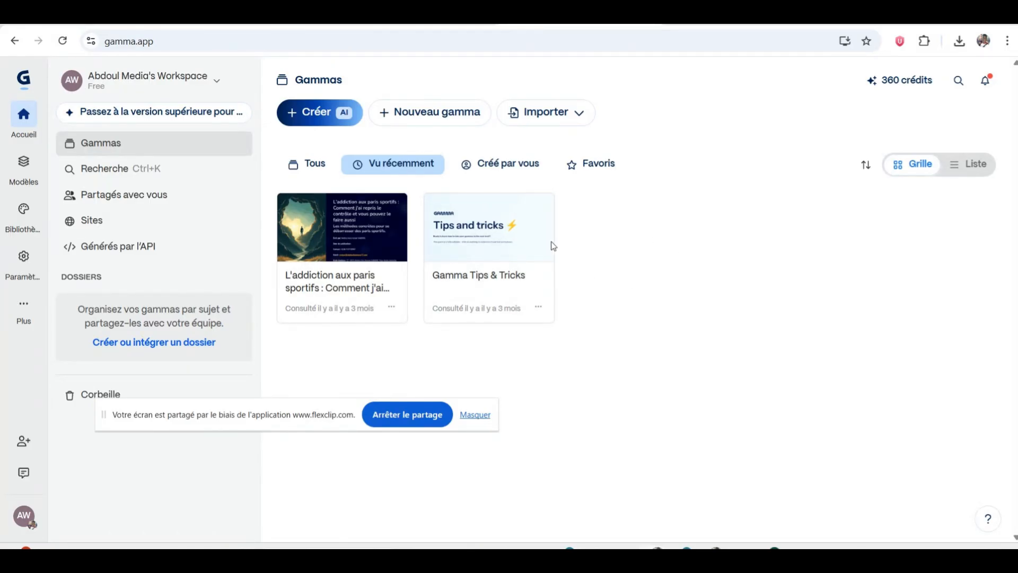
- Start a new AI creation and choose to import existing content from a file or URL
left_click(312, 114)
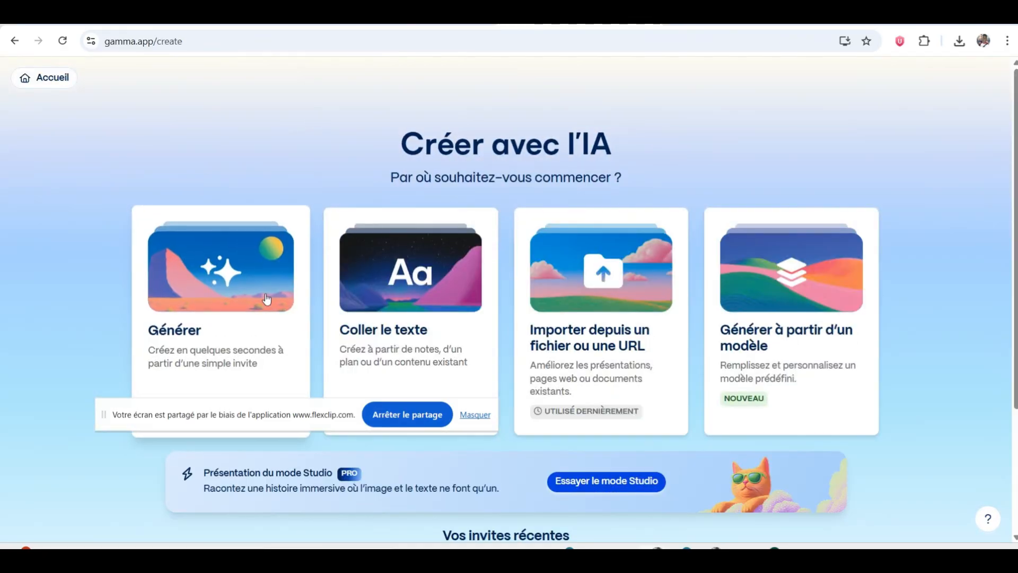
scroll(266, 298, "down", 3)
scroll(267, 300, "up", 3)
scroll(266, 300, "down", 2)
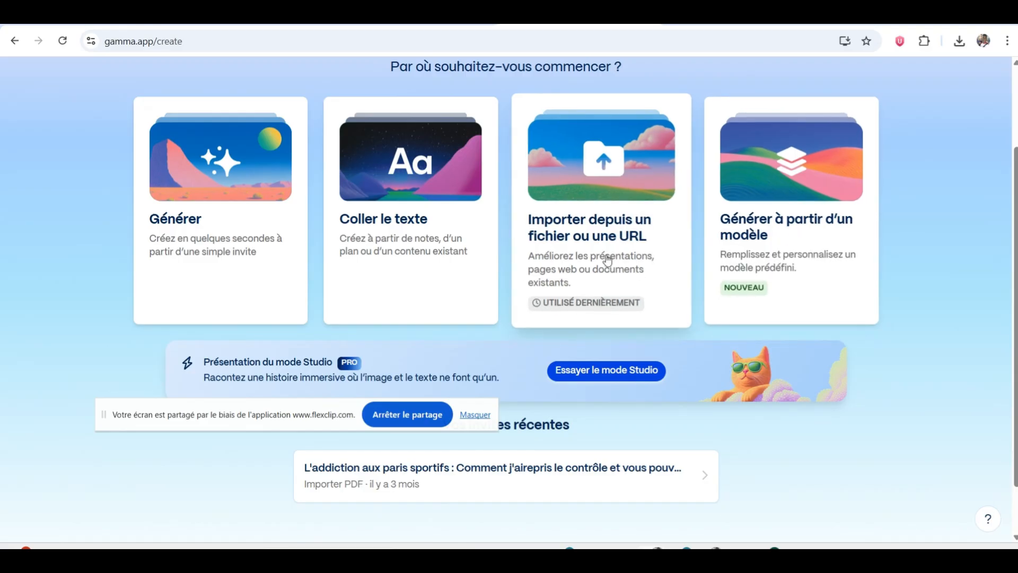
left_click(610, 237)
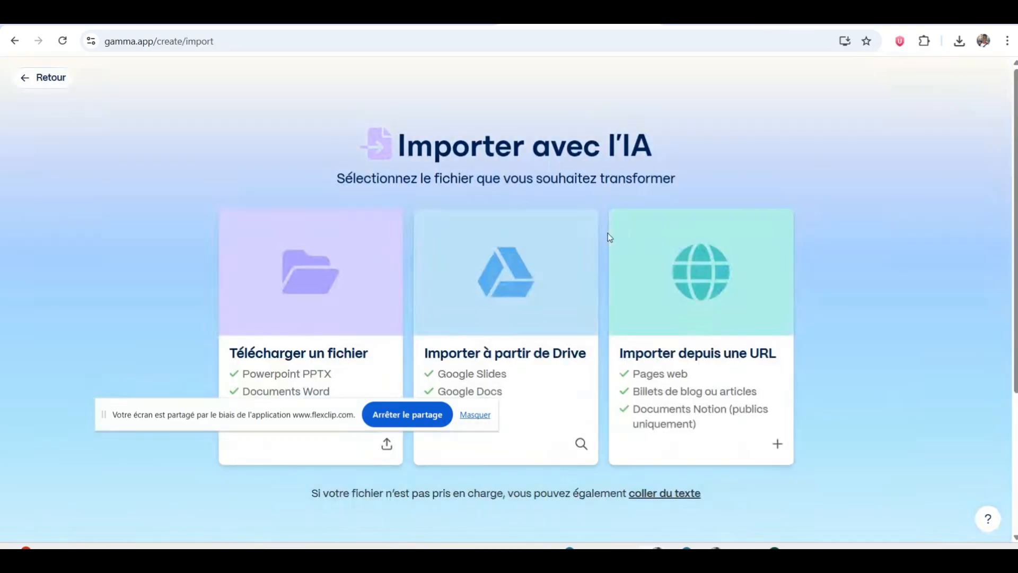
- Upload the PDF "Les Objections Comme Catalyseurs de Dialogues Constructifs" from Downloads and continue with Document as the output type
scroll(388, 352, "down", 2)
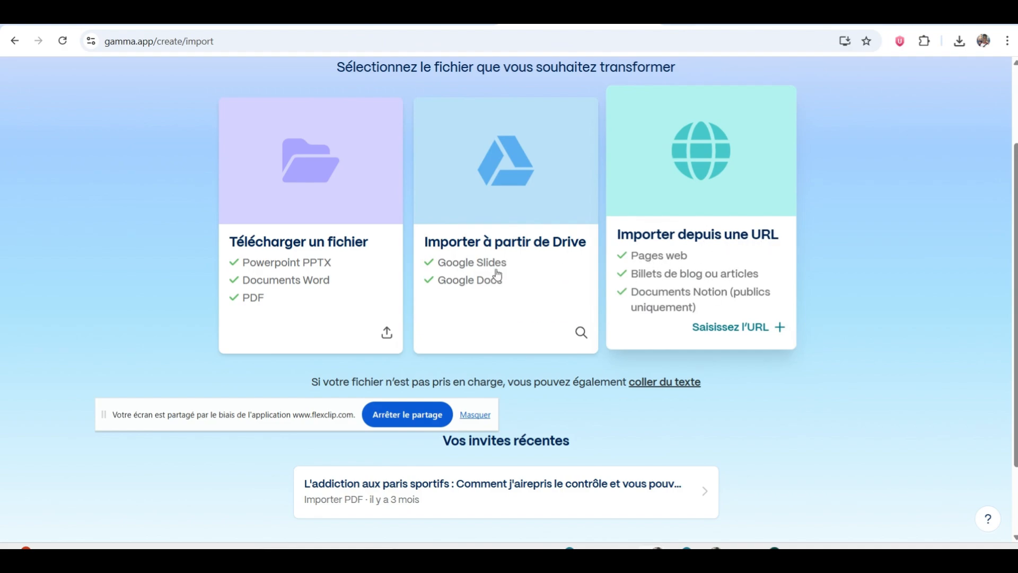
left_click(325, 253)
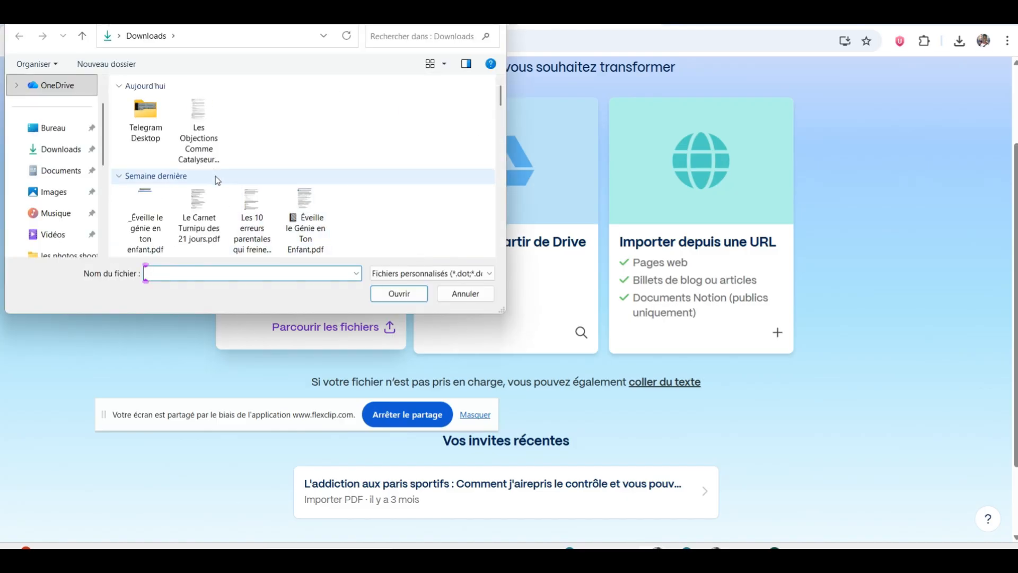
left_click(200, 139)
left_click(399, 292)
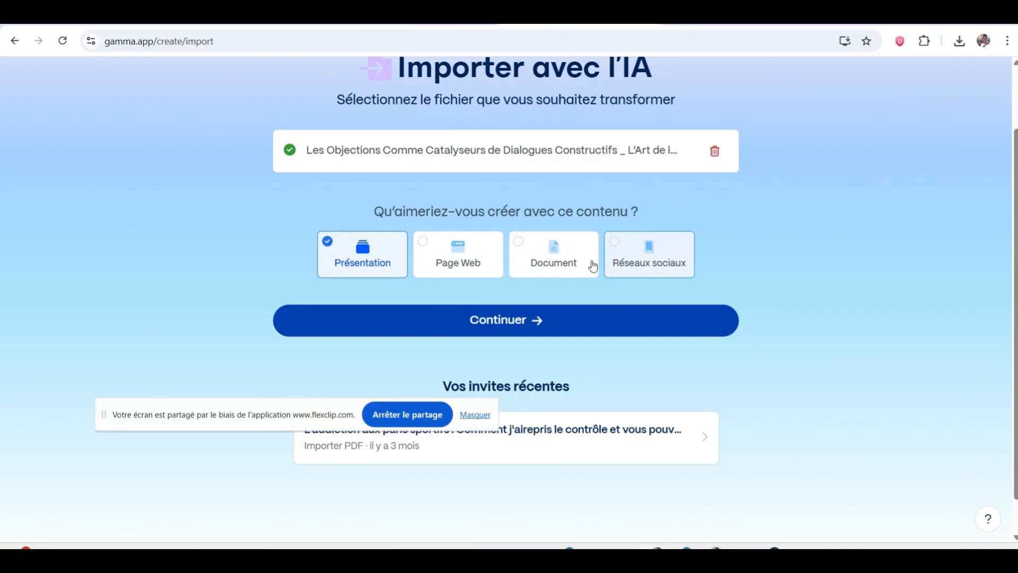
left_click(556, 265)
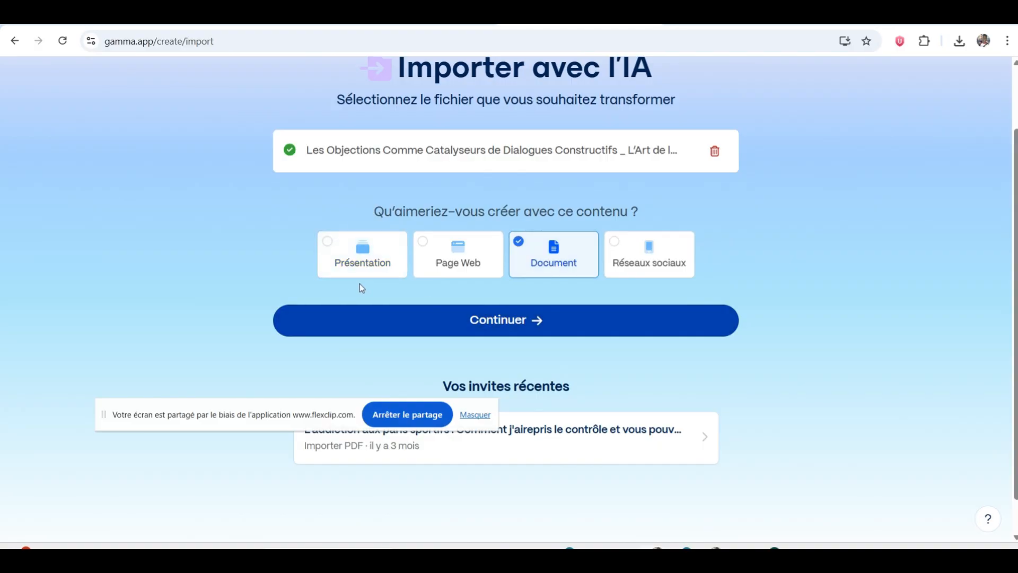
left_click(544, 318)
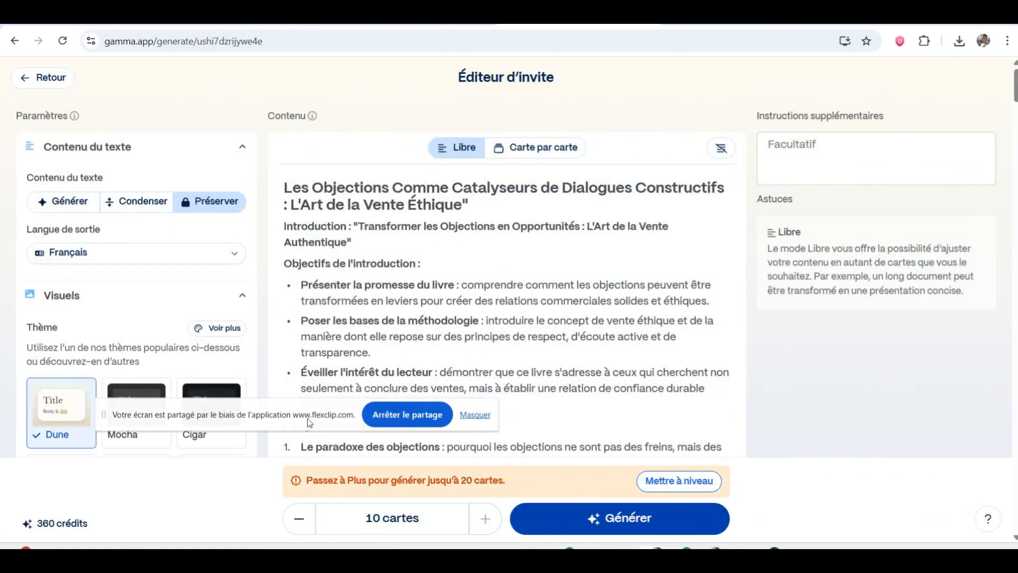
- Look over the prompt editor's settings and check the output language choices
left_click_drag(311, 422, 813, 214)
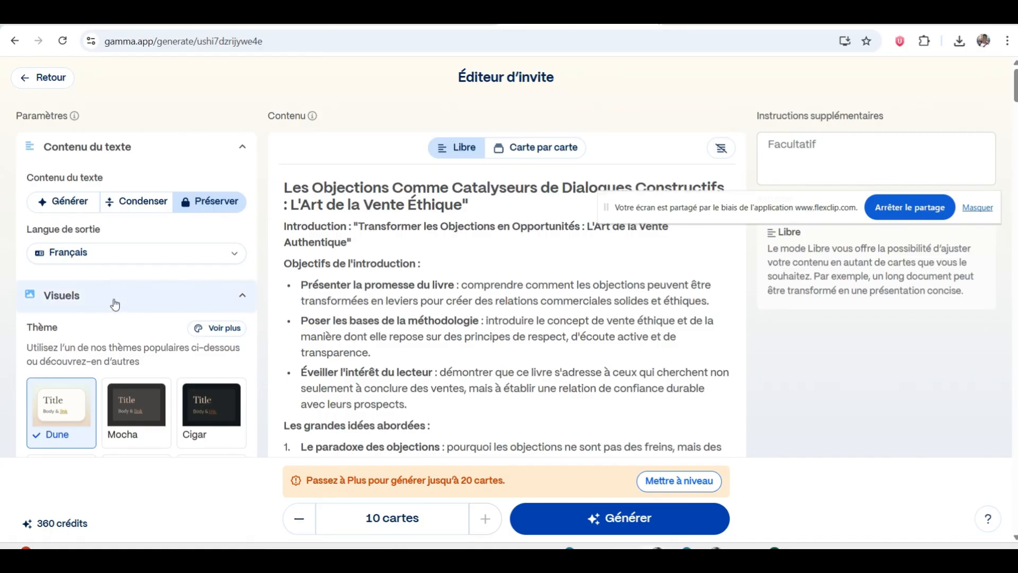
scroll(127, 395, "down", 5)
scroll(127, 395, "up", 5)
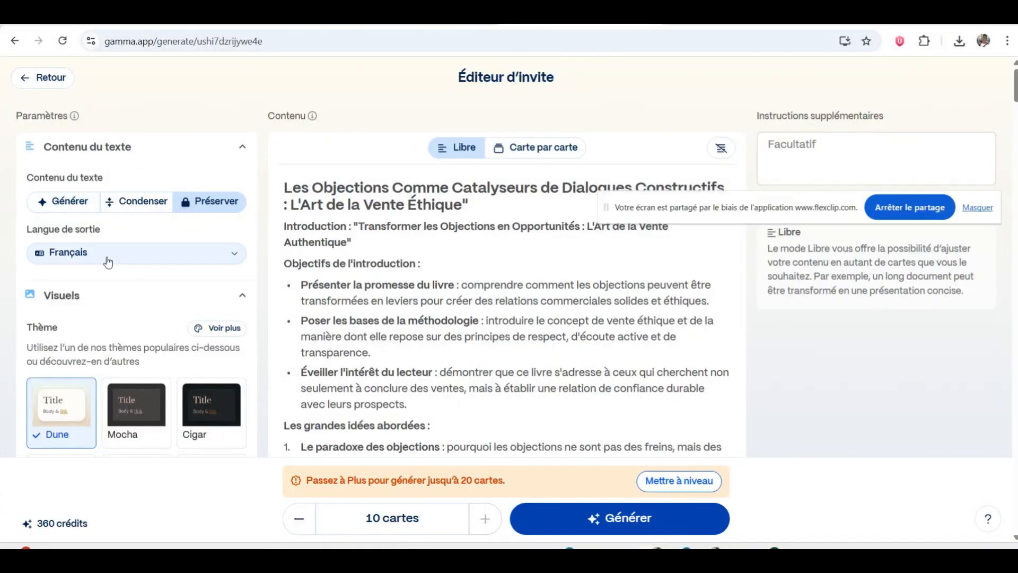
left_click(199, 258)
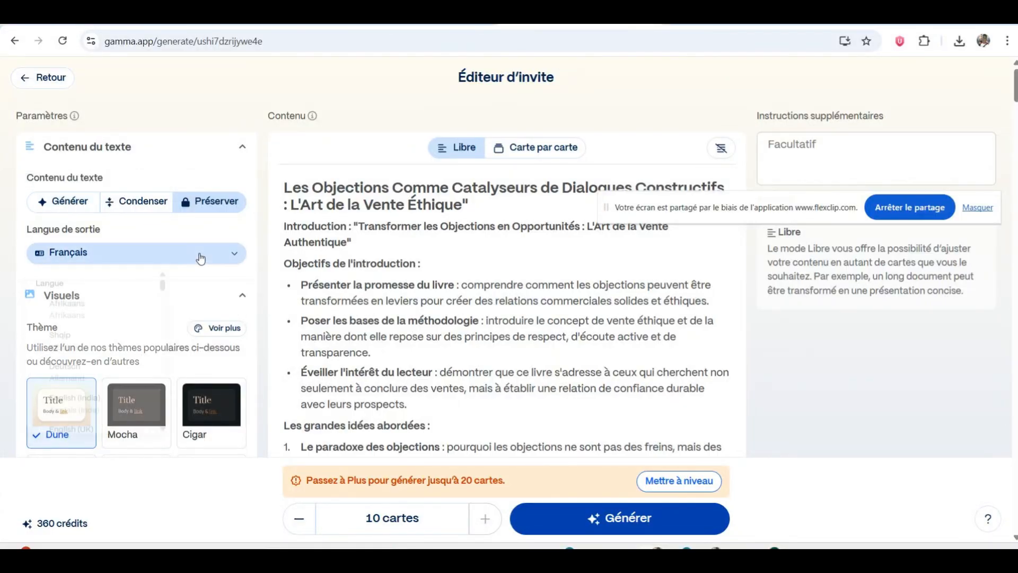
left_click(142, 256)
- Try several dark themes such as Mocha and Cigar, and set the document's theme to Basic Dark
scroll(132, 290, "down", 4)
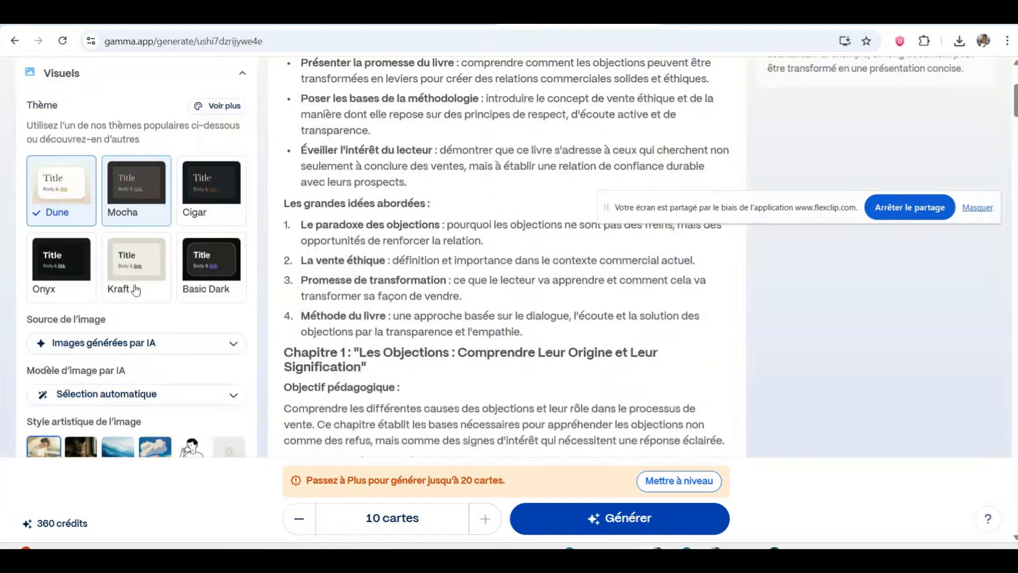
scroll(135, 289, "up", 2)
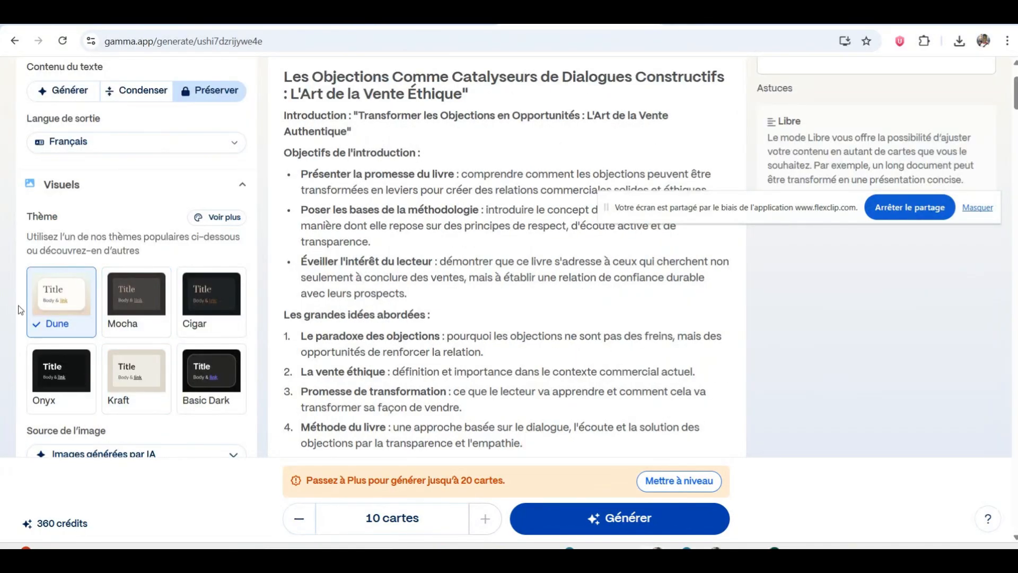
left_click(159, 323)
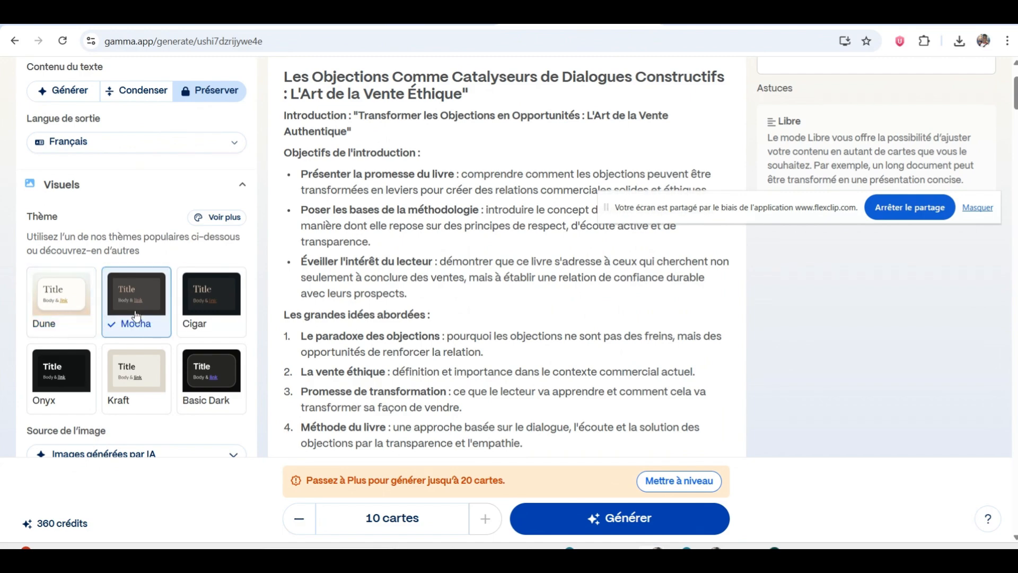
left_click(210, 319)
scroll(182, 333, "down", 4)
scroll(185, 331, "up", 2)
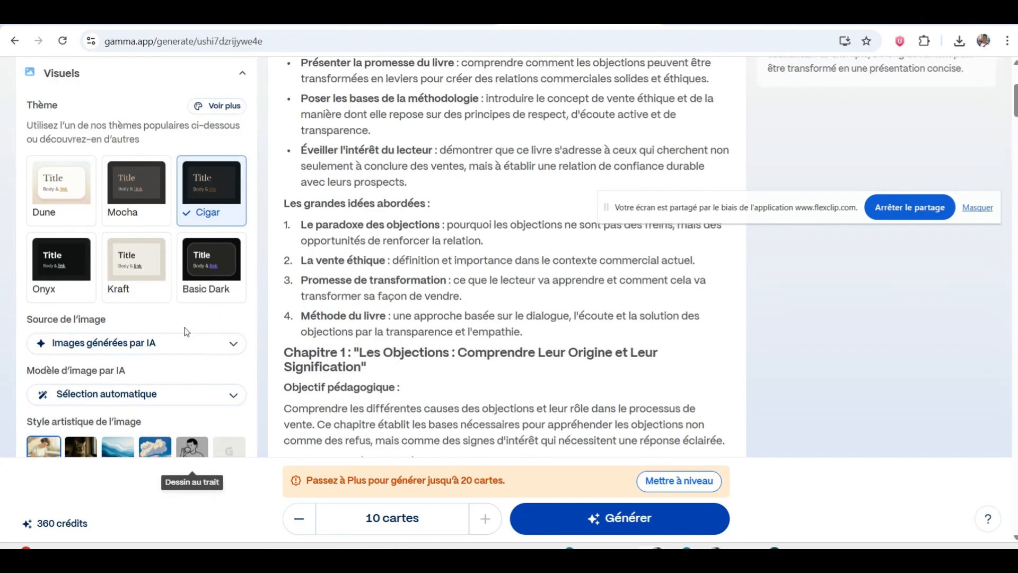
left_click(56, 281)
left_click(207, 288)
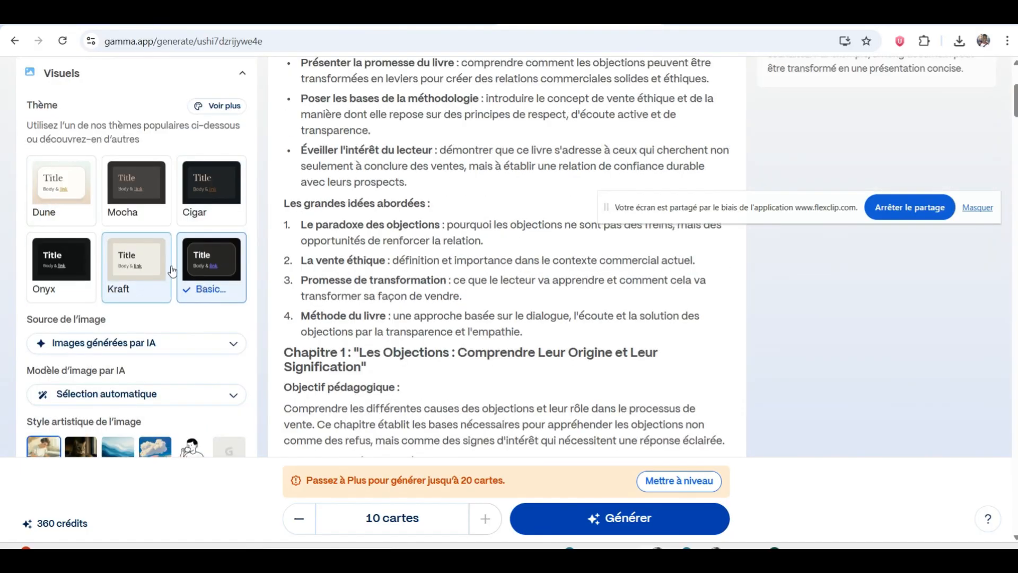
- Review the available image sources and set the source to Images générées par IA
scroll(179, 295, "down", 2)
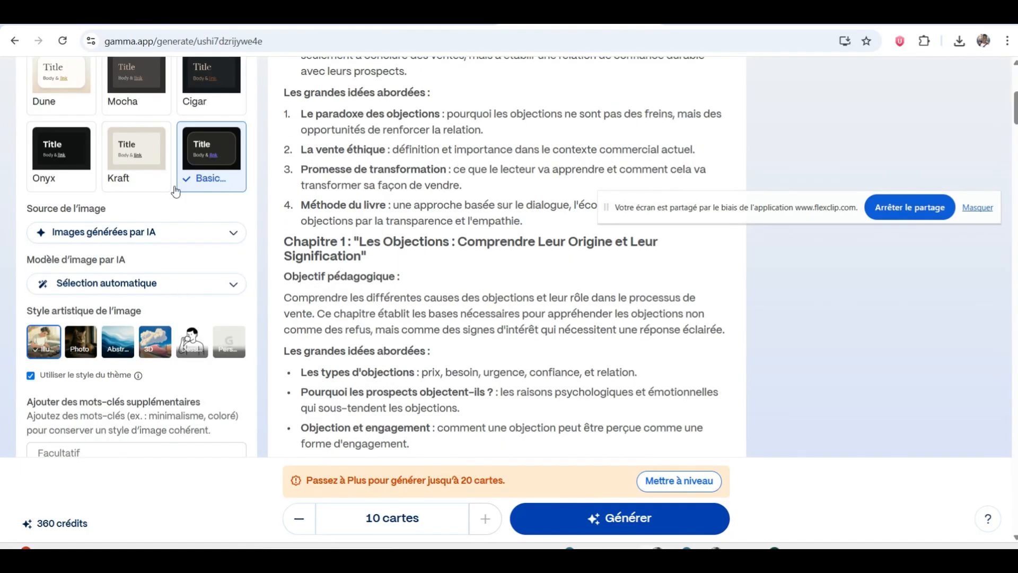
left_click(184, 237)
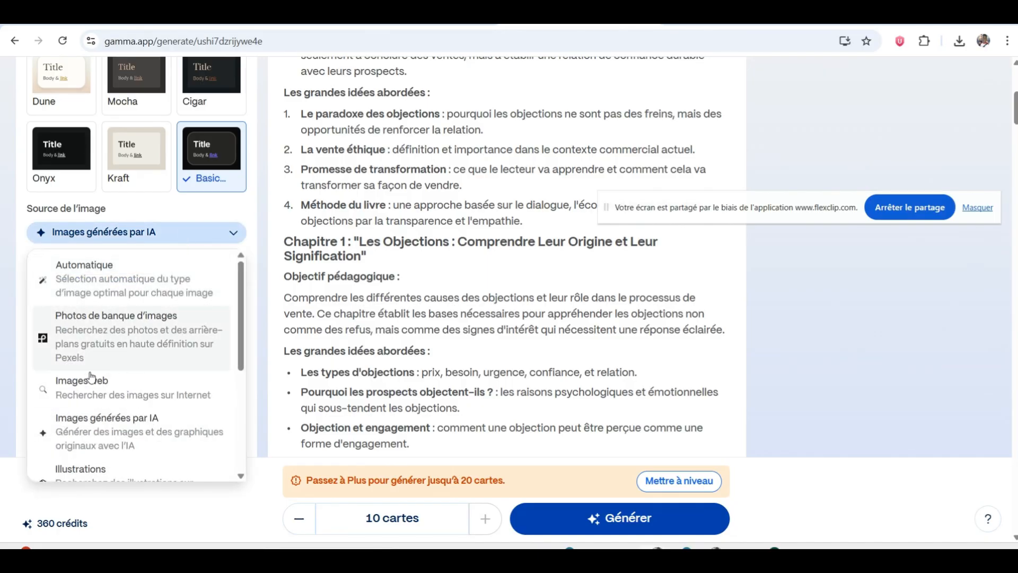
scroll(127, 454, "down", 2)
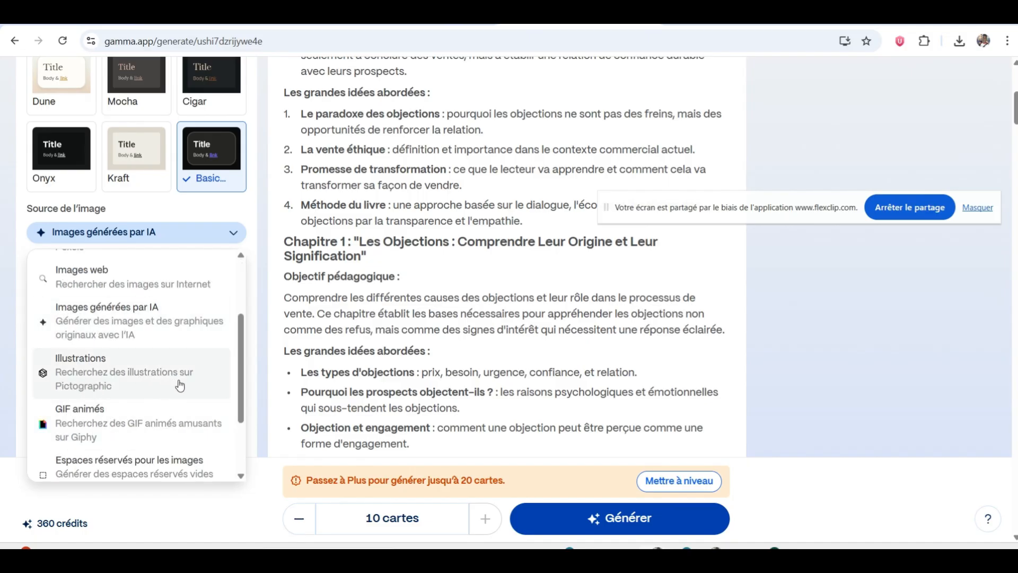
scroll(181, 434, "down", 2)
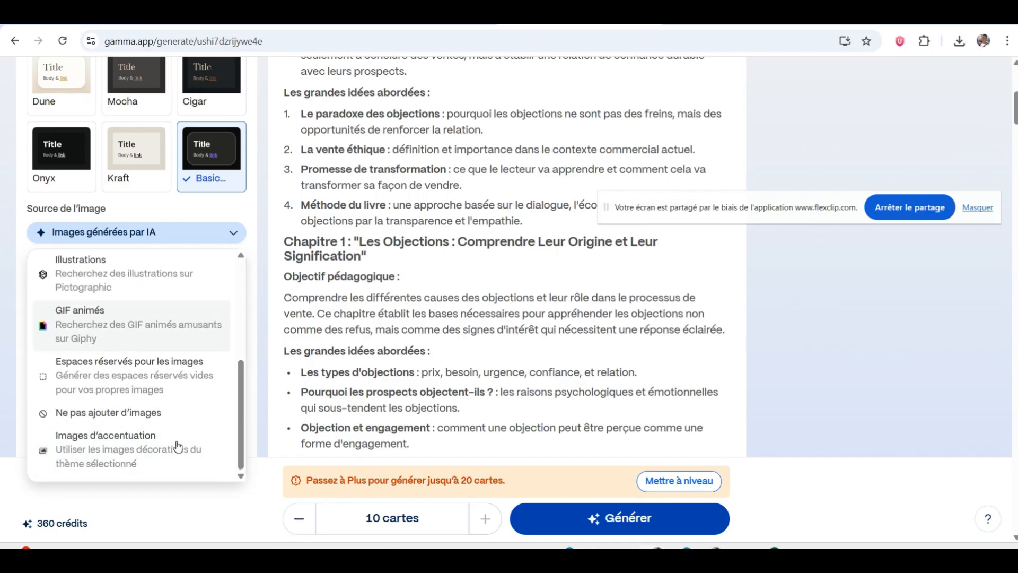
scroll(178, 446, "up", 4)
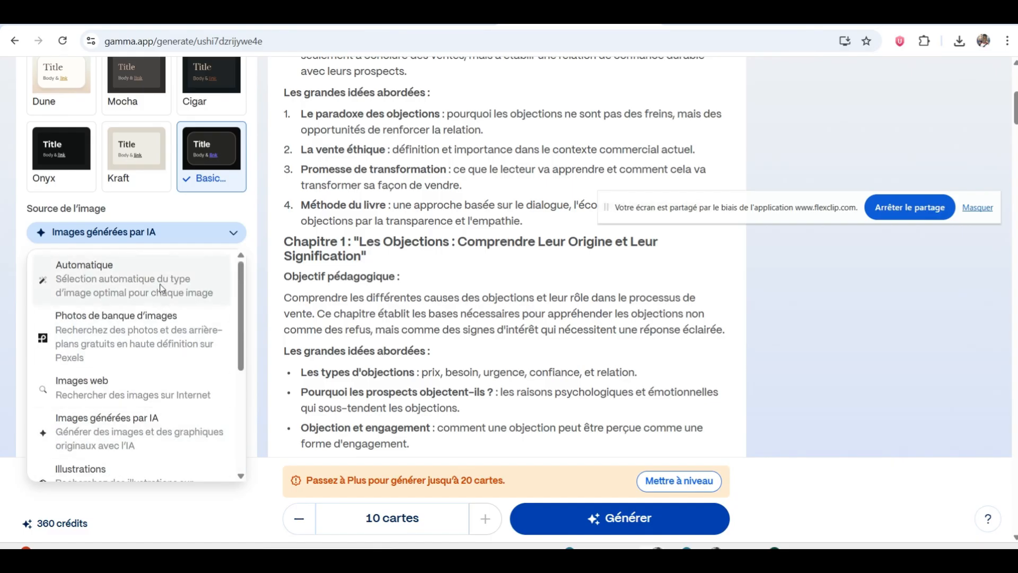
scroll(159, 289, "up", 5)
scroll(161, 250, "down", 4)
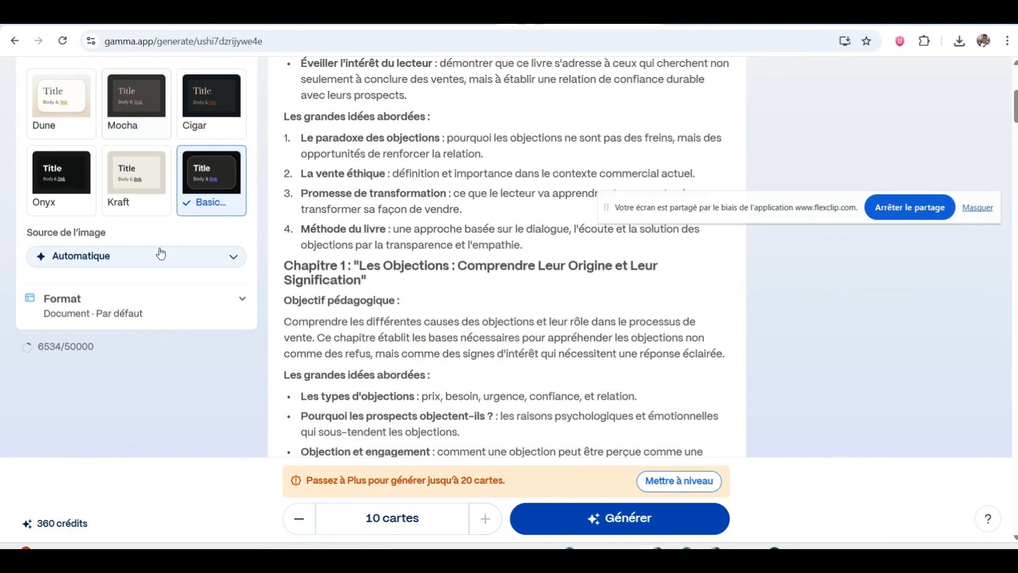
left_click(159, 256)
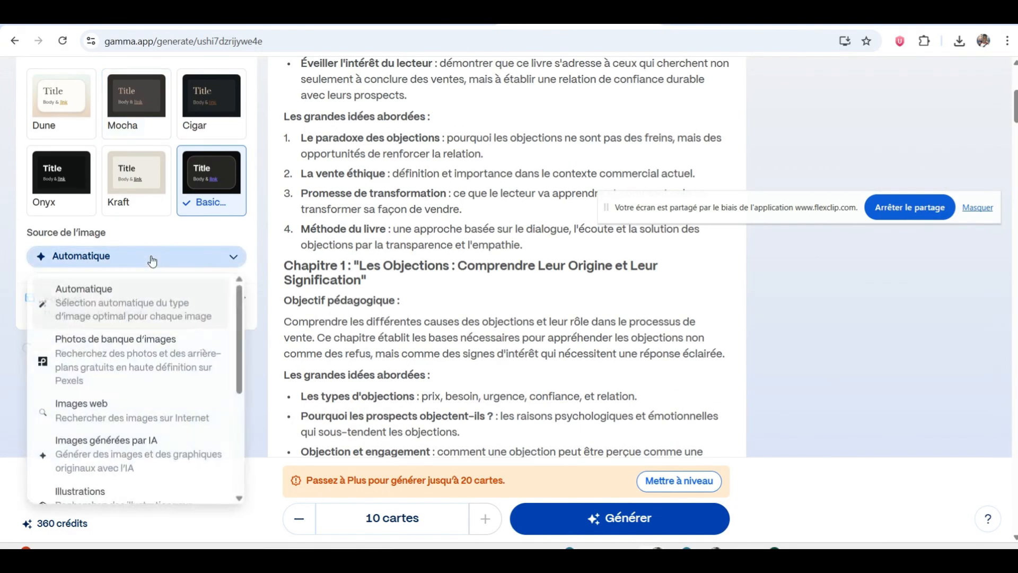
left_click(106, 448)
- Set the artistic style of the AI images to Dessin au trait
scroll(106, 402, "down", 4)
scroll(114, 345, "up", 4)
scroll(121, 302, "down", 1)
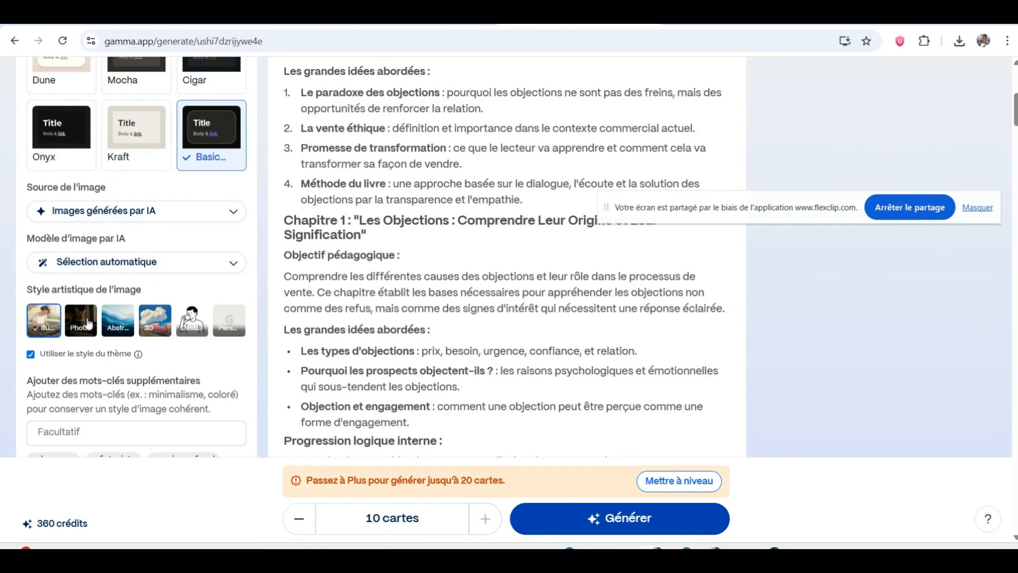
left_click(190, 323)
scroll(167, 374, "down", 4)
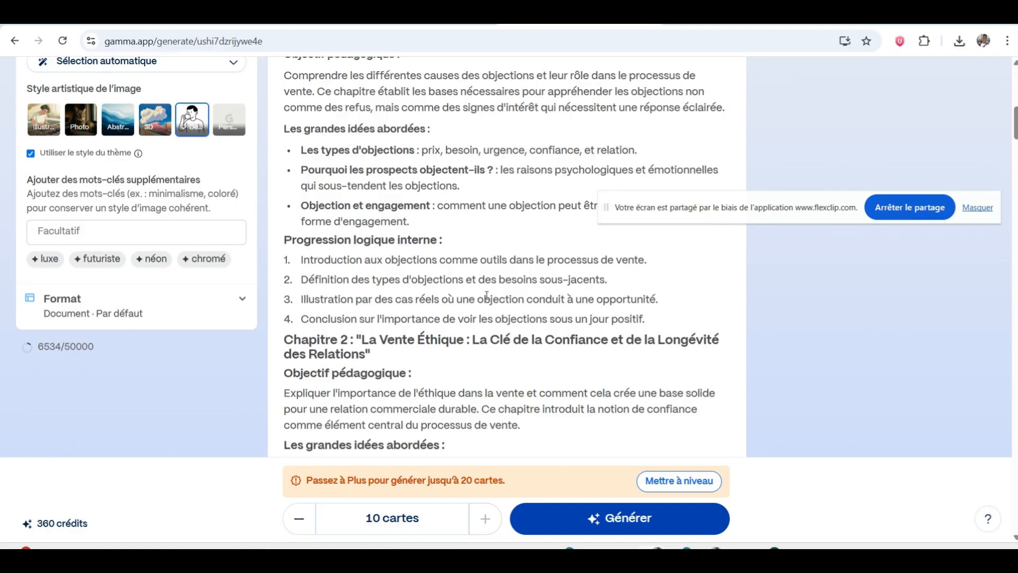
- Check the imported ebook text and generate the document with 10 cards
scroll(181, 328, "up", 15)
scroll(182, 327, "down", 10)
scroll(181, 327, "up", 10)
left_click(603, 525)
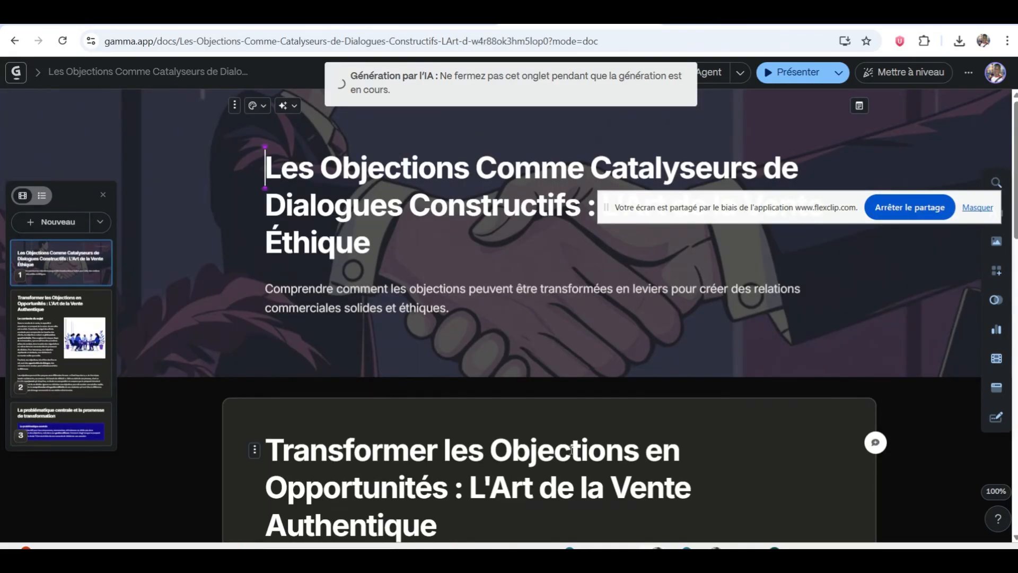
- Examine the generated ebook's layout, images and text from the title card to the conclusion and back
scroll(571, 449, "down", 8)
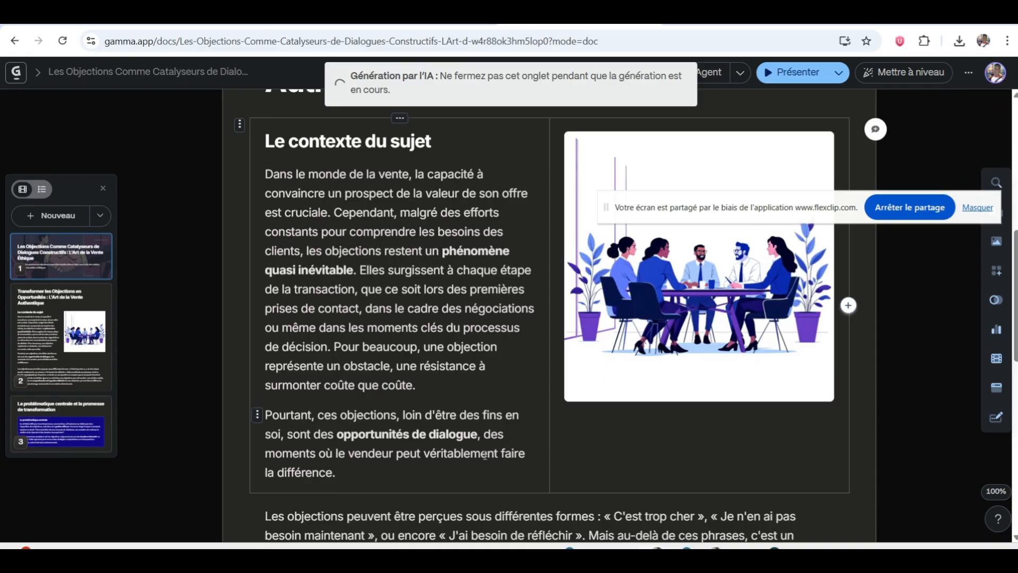
scroll(484, 455, "down", 2)
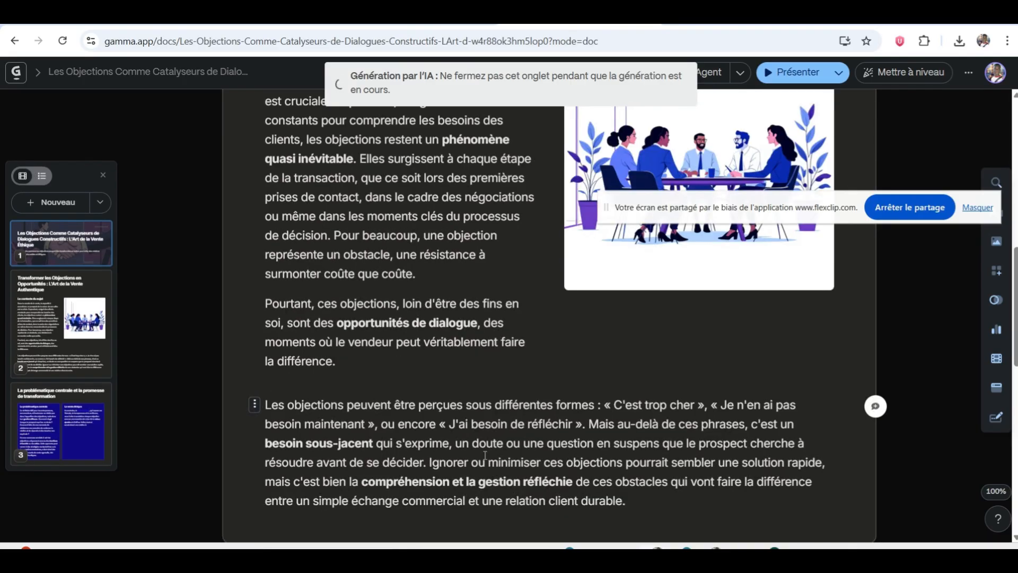
scroll(485, 454, "down", 10)
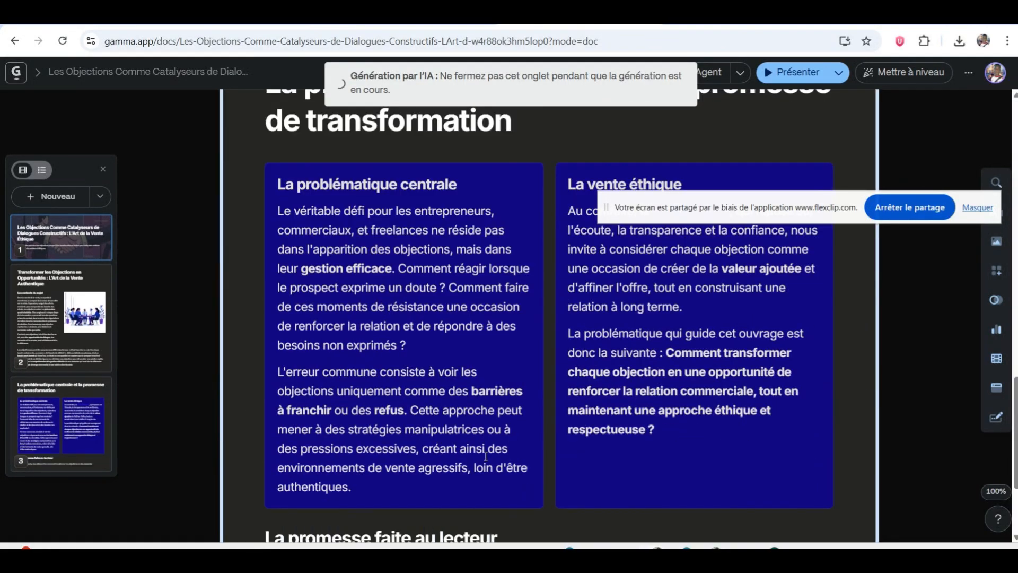
scroll(485, 457, "up", 3)
scroll(486, 457, "down", 7)
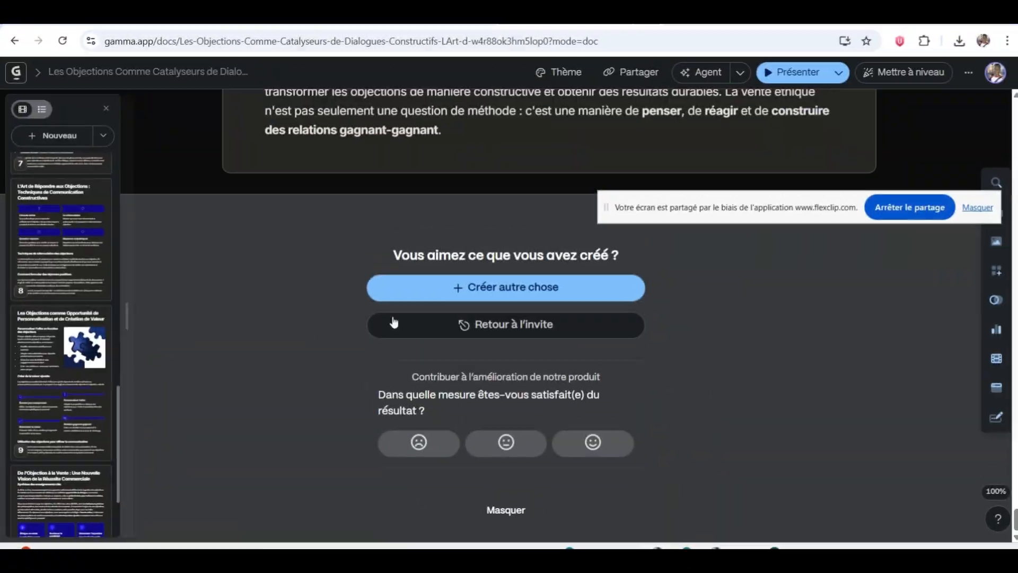
scroll(457, 262, "up", 15)
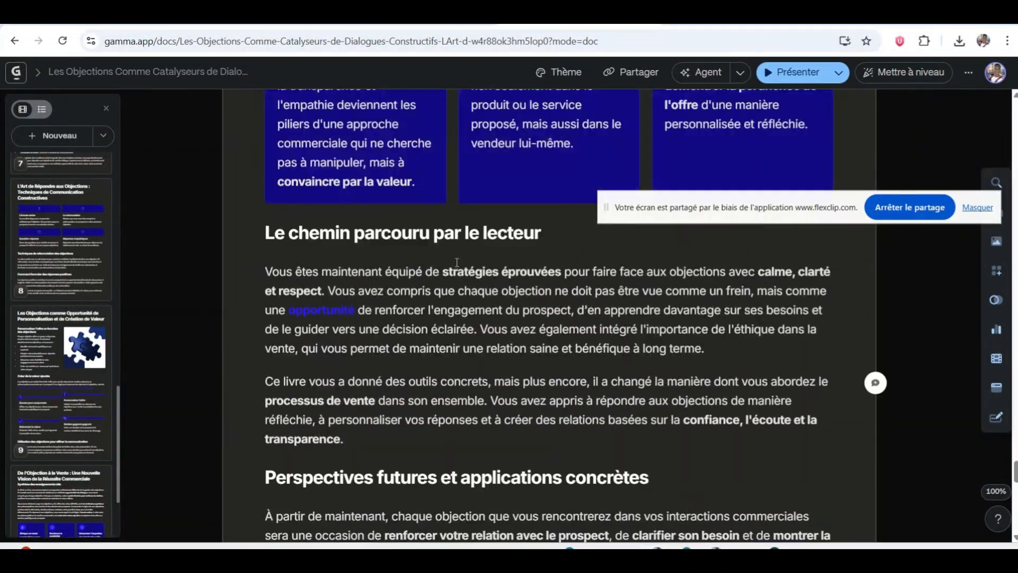
scroll(456, 261, "up", 15)
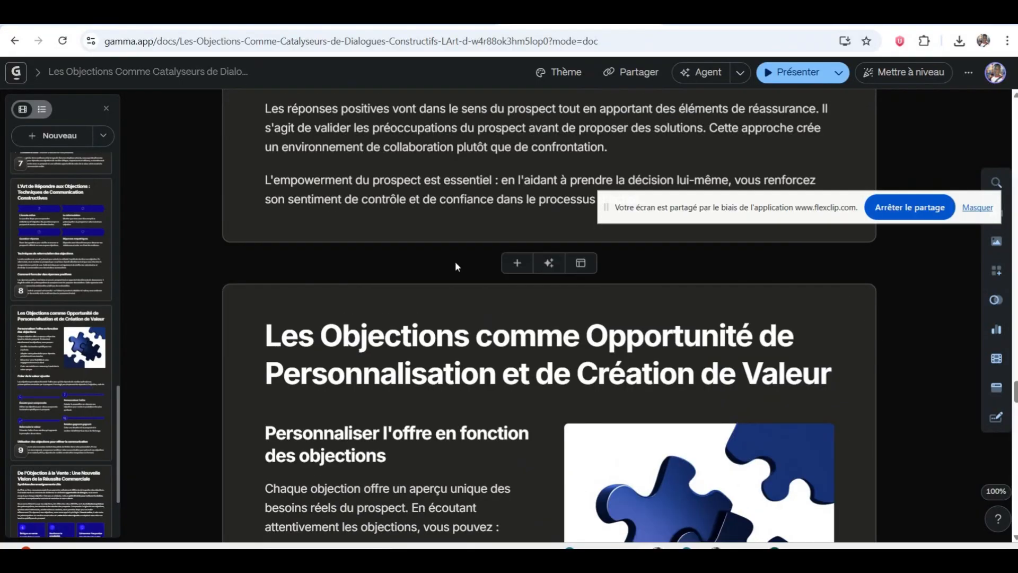
- Check the text, headings and line-art images across all ebook cards, down to the closing section and back to the title card
scroll(456, 267, "down", 3)
scroll(455, 264, "up", 12)
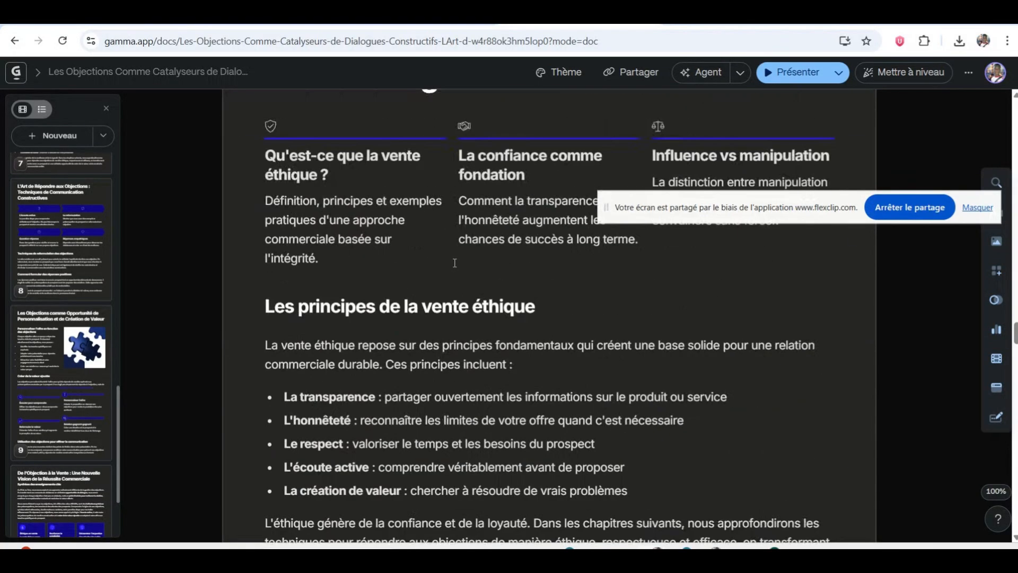
scroll(454, 263, "up", 15)
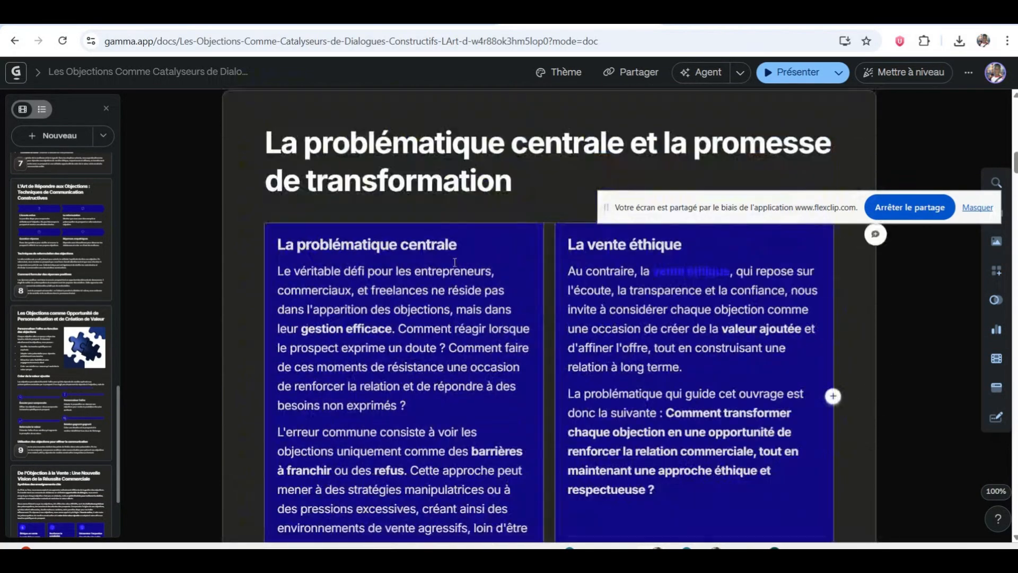
scroll(455, 262, "up", 10)
scroll(455, 264, "down", 15)
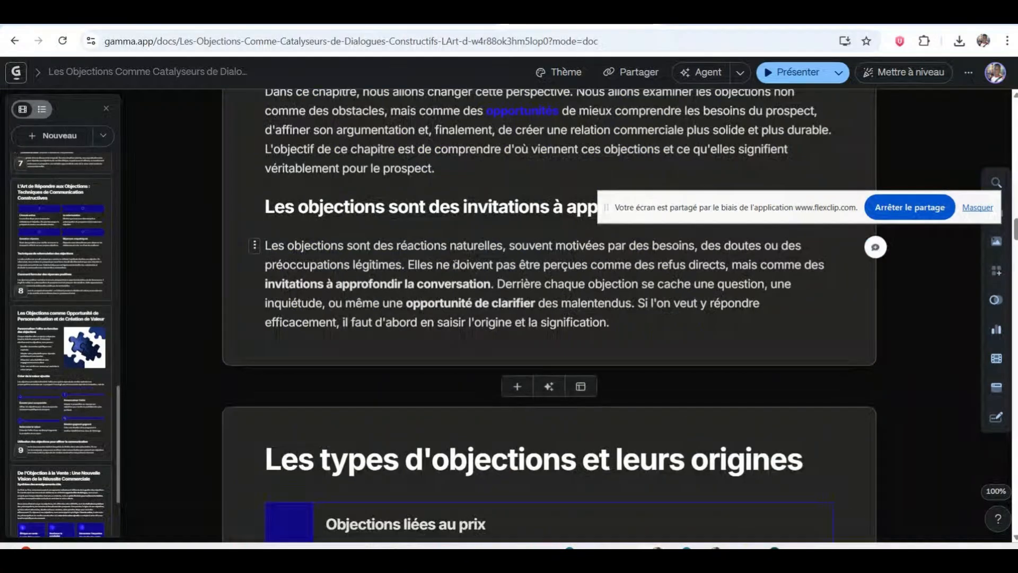
scroll(455, 263, "down", 20)
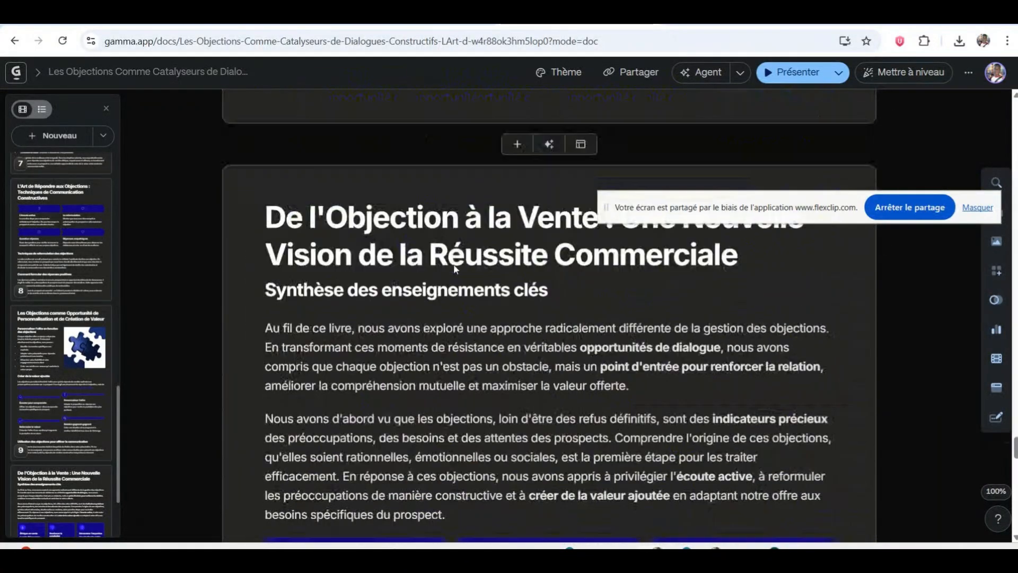
scroll(454, 268, "down", 15)
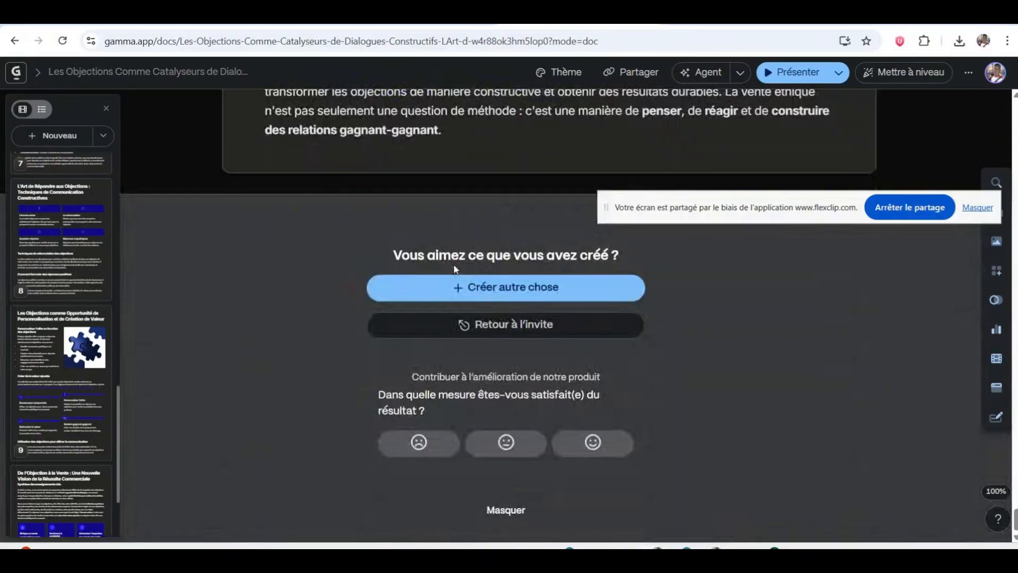
scroll(456, 238, "up", 20)
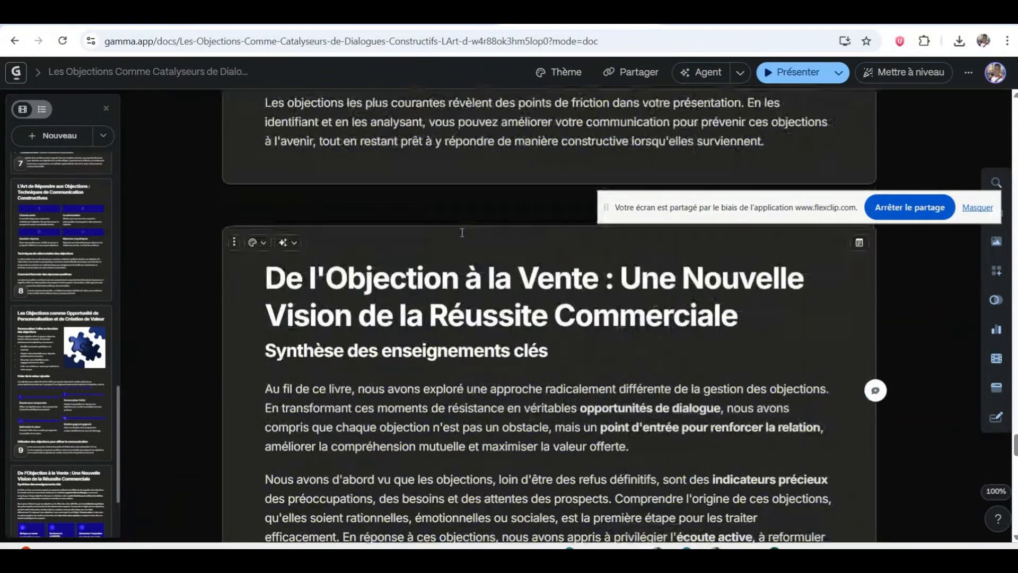
scroll(462, 233, "up", 20)
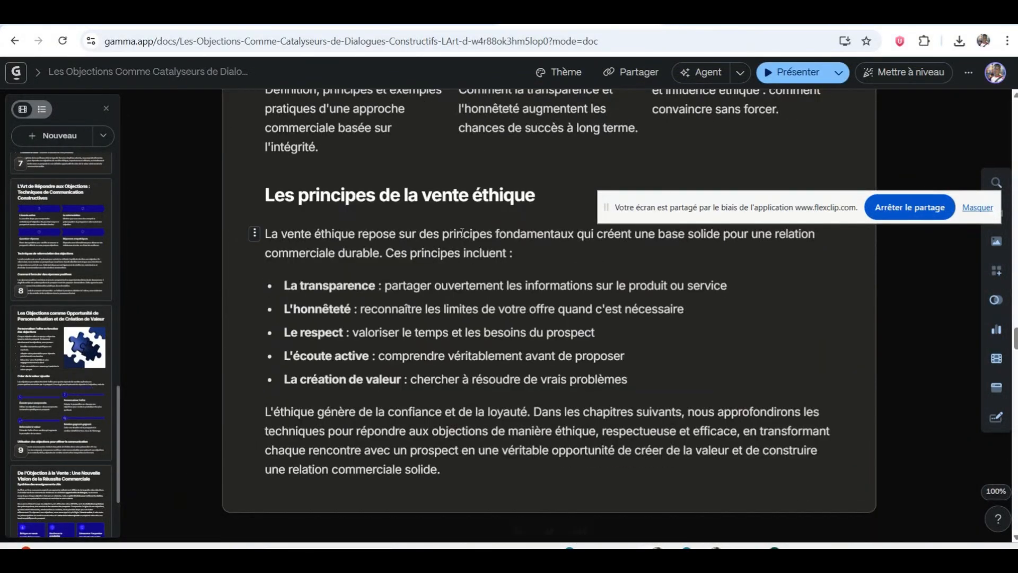
scroll(462, 233, "up", 5)
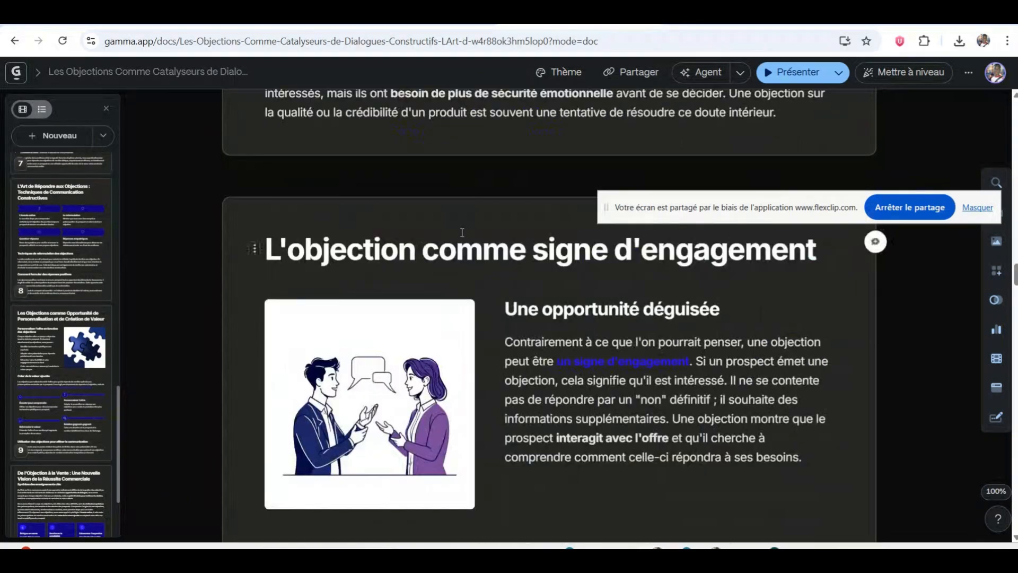
scroll(457, 256, "up", 20)
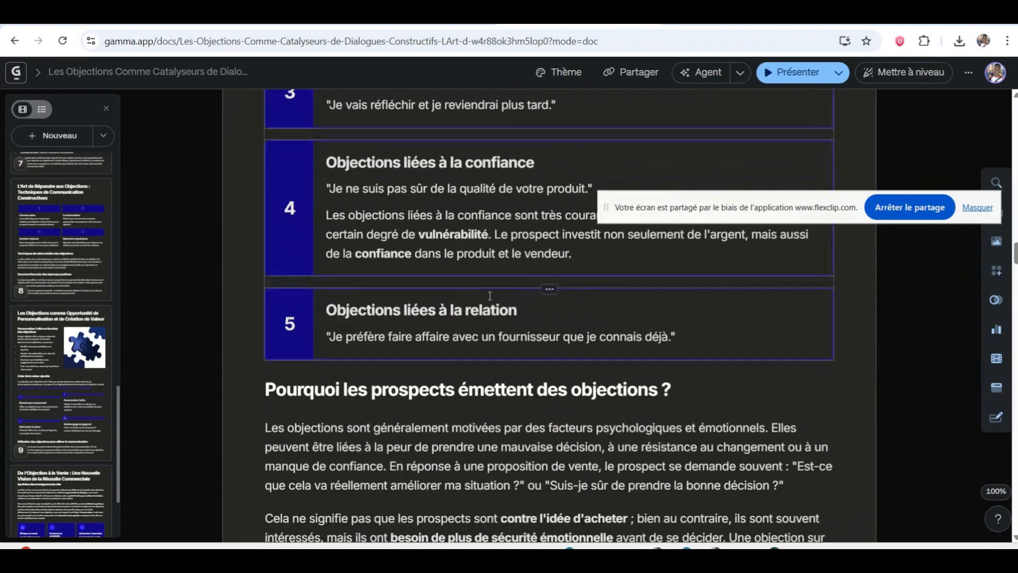
scroll(484, 292, "up", 10)
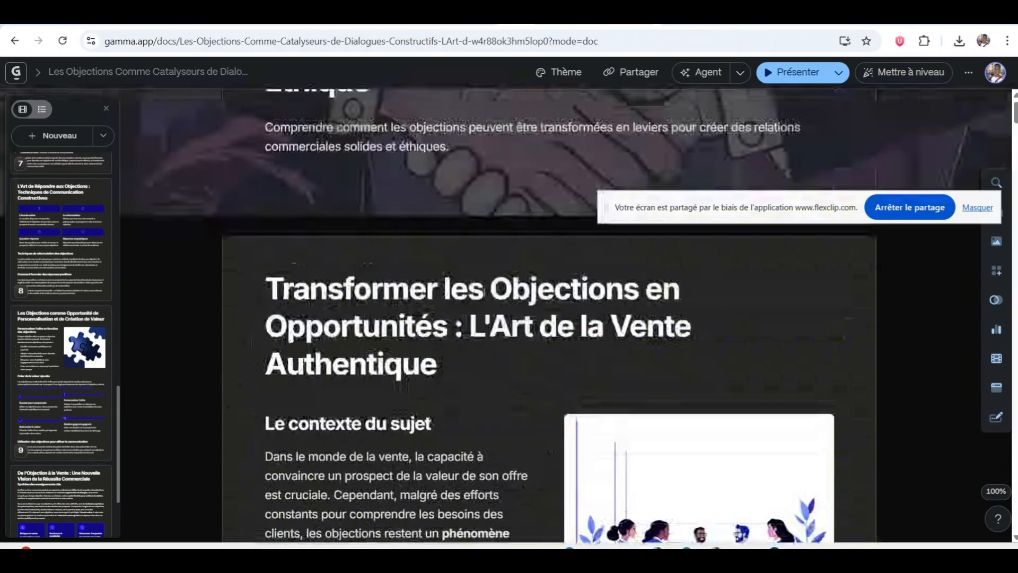
scroll(484, 293, "down", 12)
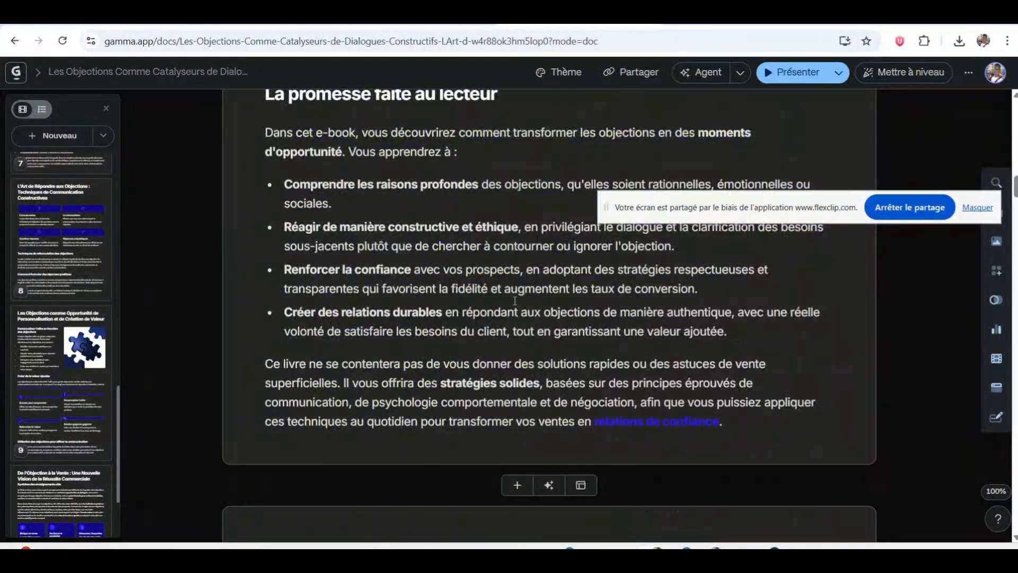
scroll(515, 301, "up", 10)
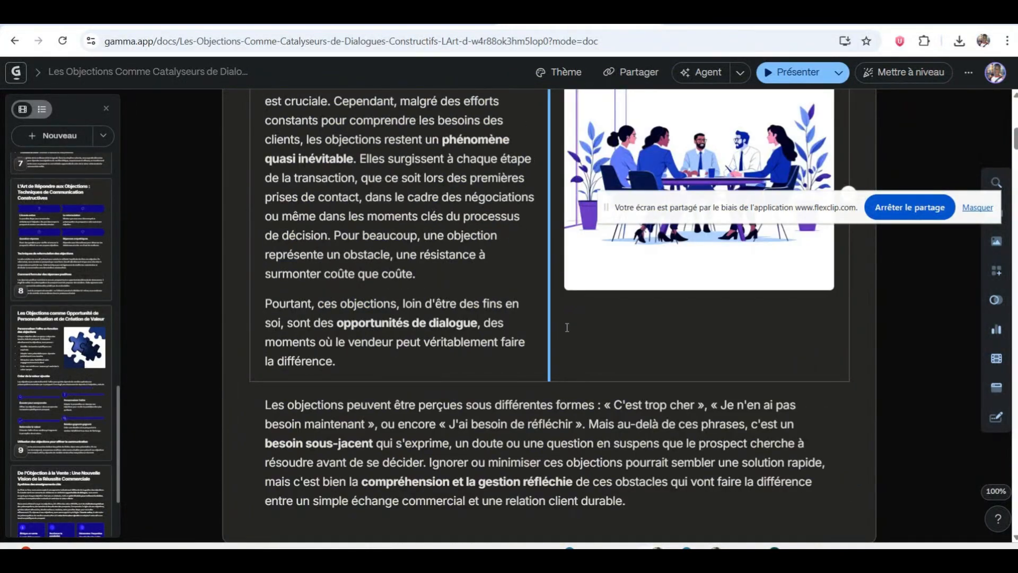
scroll(485, 297, "up", 10)
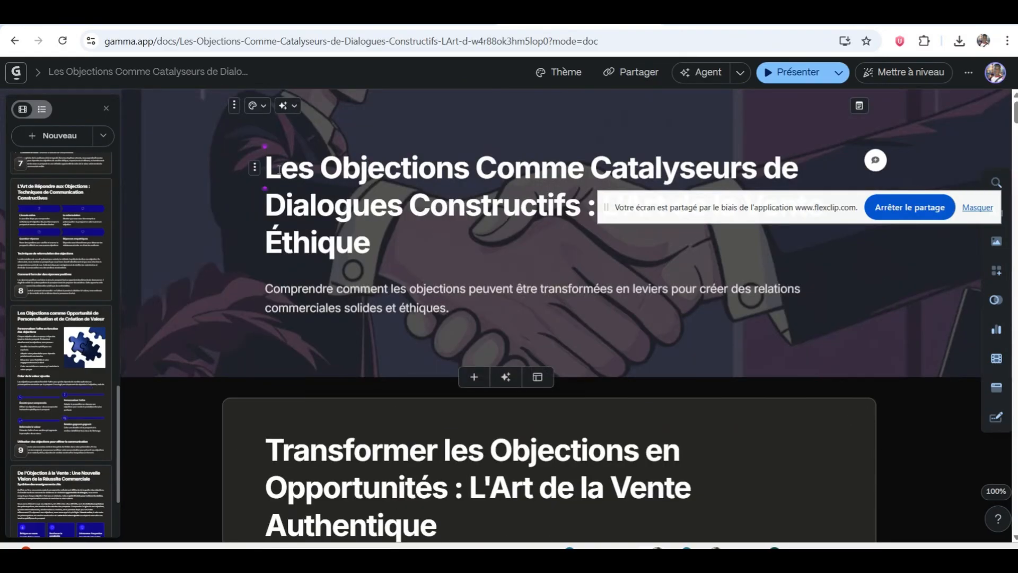
- Review the text style and formatting options for the title card's heading and the available presentation modes
left_click_drag(758, 206, 734, 397)
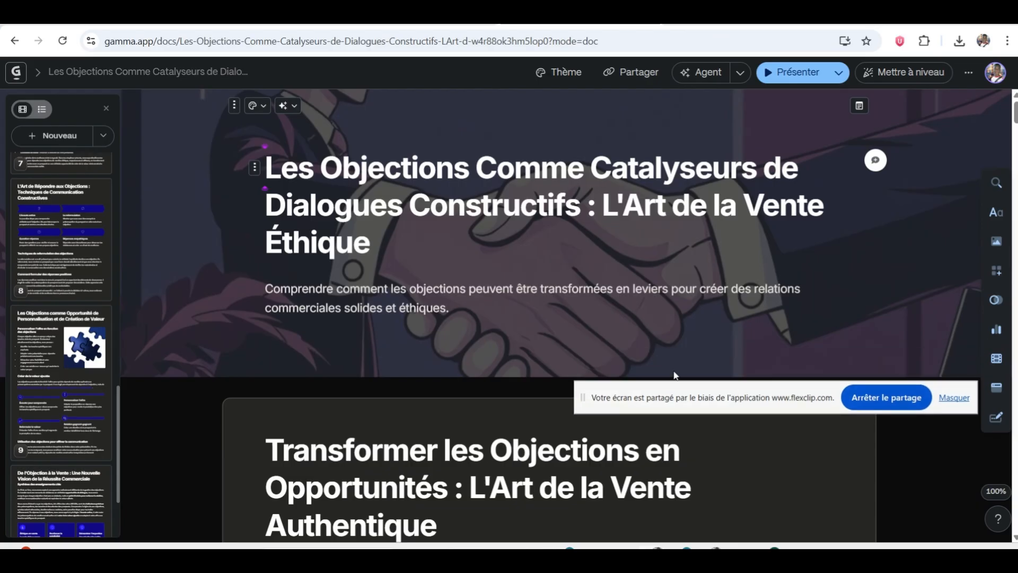
left_click_drag(264, 159, 445, 249)
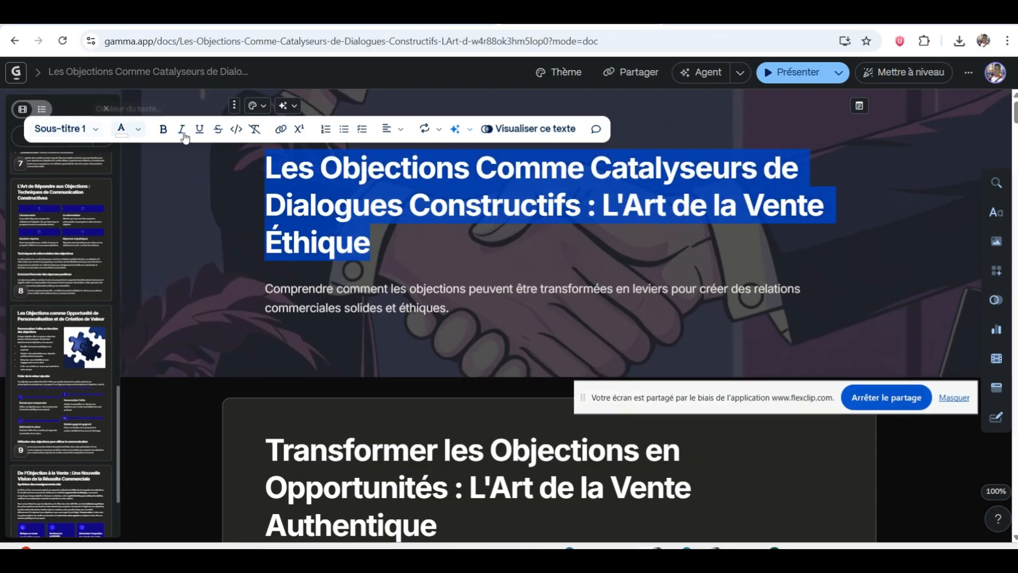
left_click(77, 132)
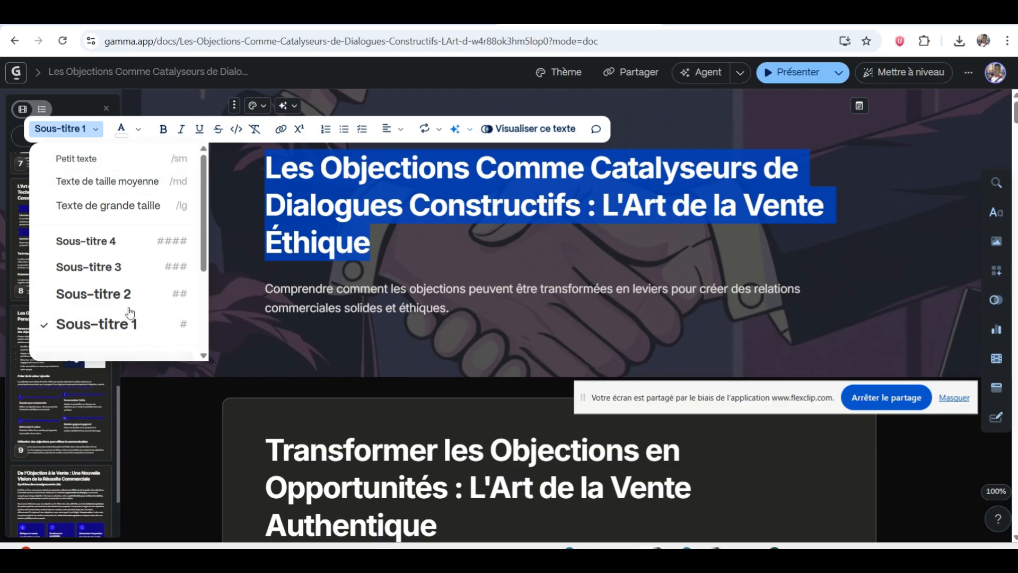
left_click(73, 129)
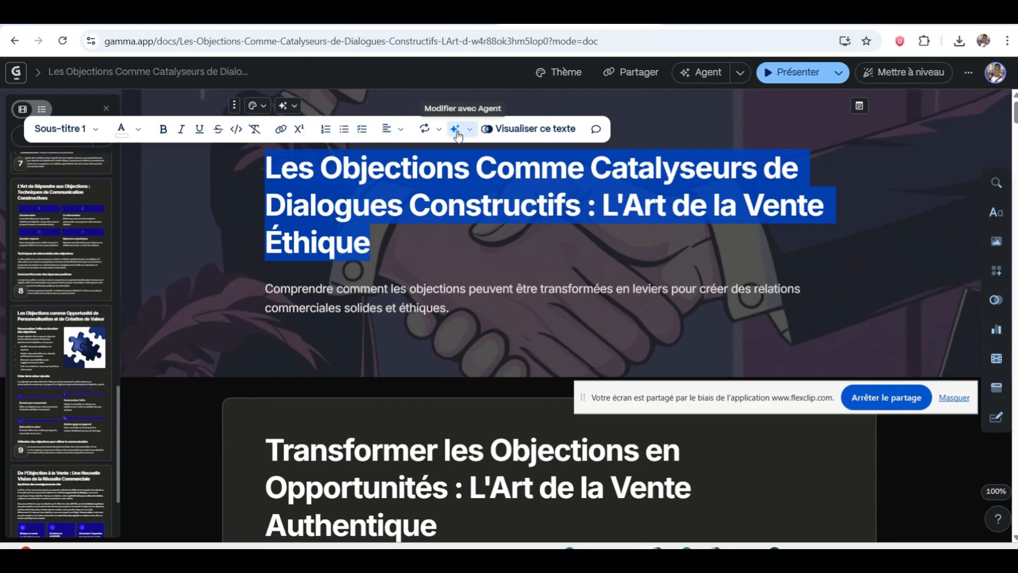
left_click(665, 162)
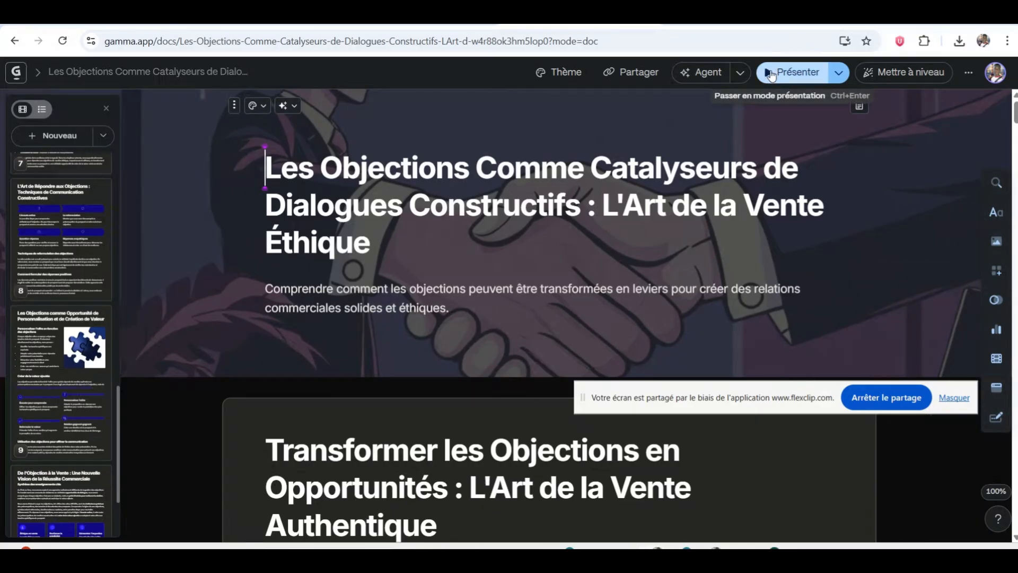
left_click(838, 74)
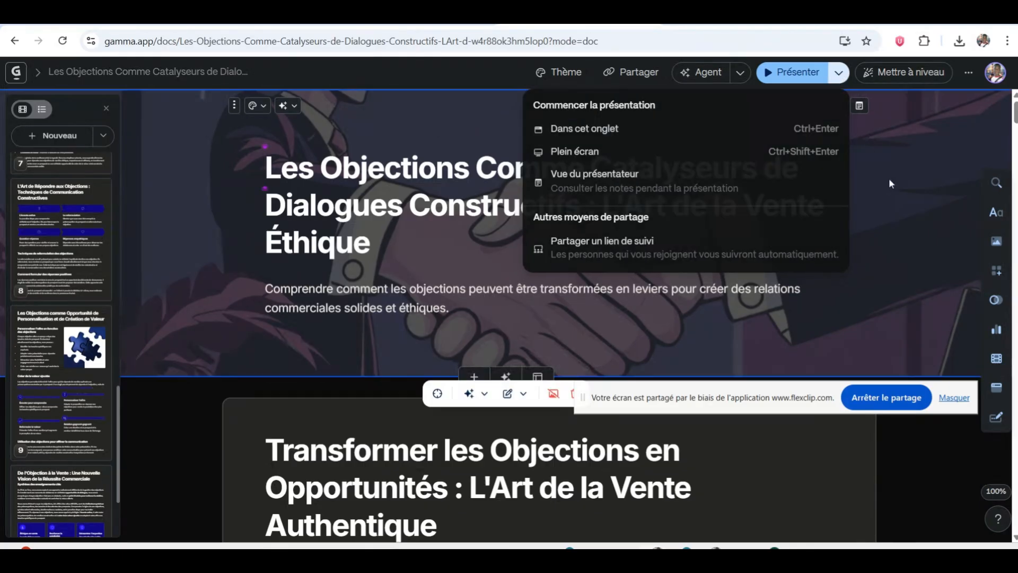
left_click(757, 160)
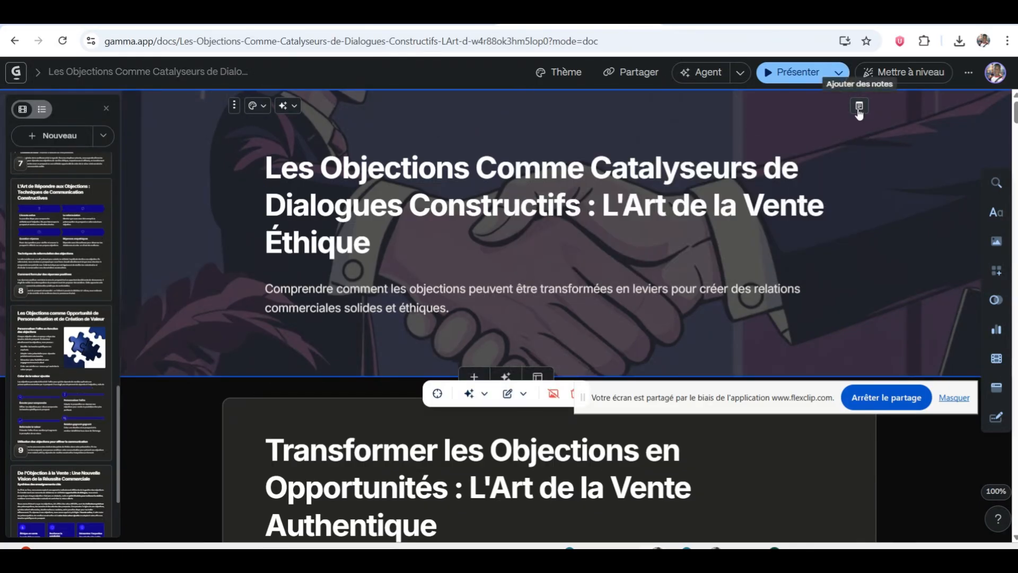
- Look over the whole ebook once more, from the title card to the conclusion, before exporting
scroll(647, 265, "down", 10)
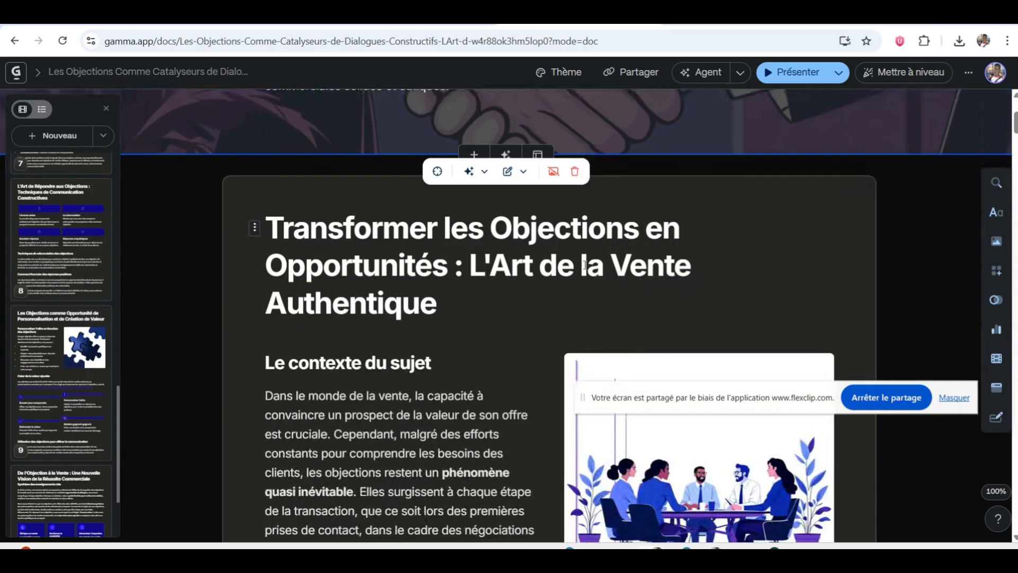
scroll(54, 305, "up", 15)
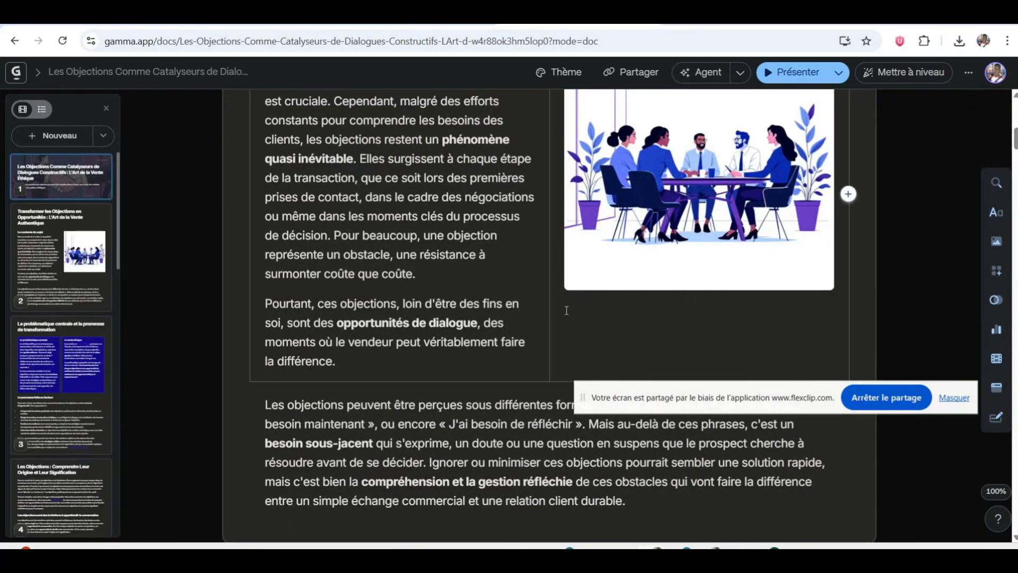
scroll(445, 304, "up", 8)
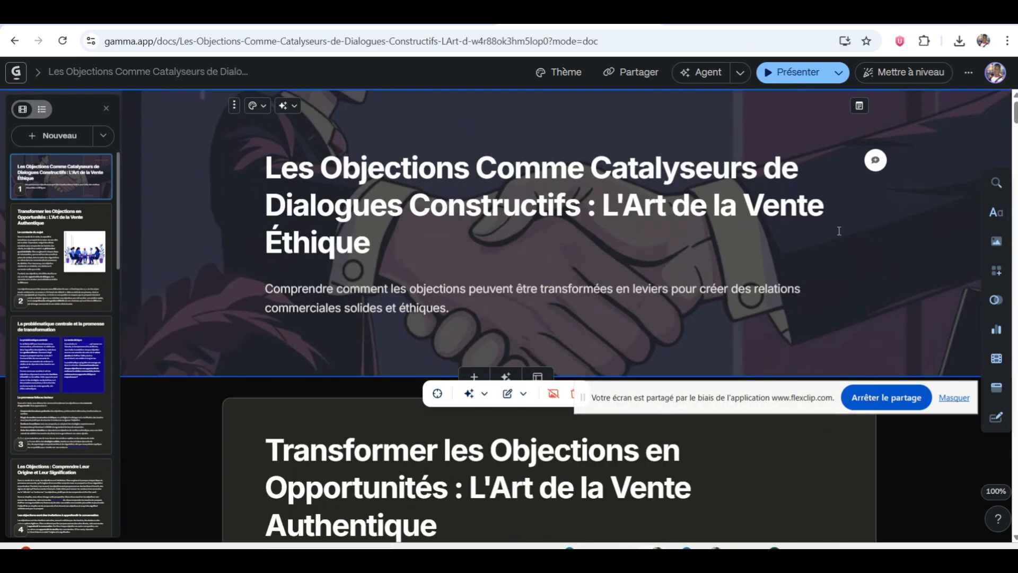
scroll(839, 231, "down", 20)
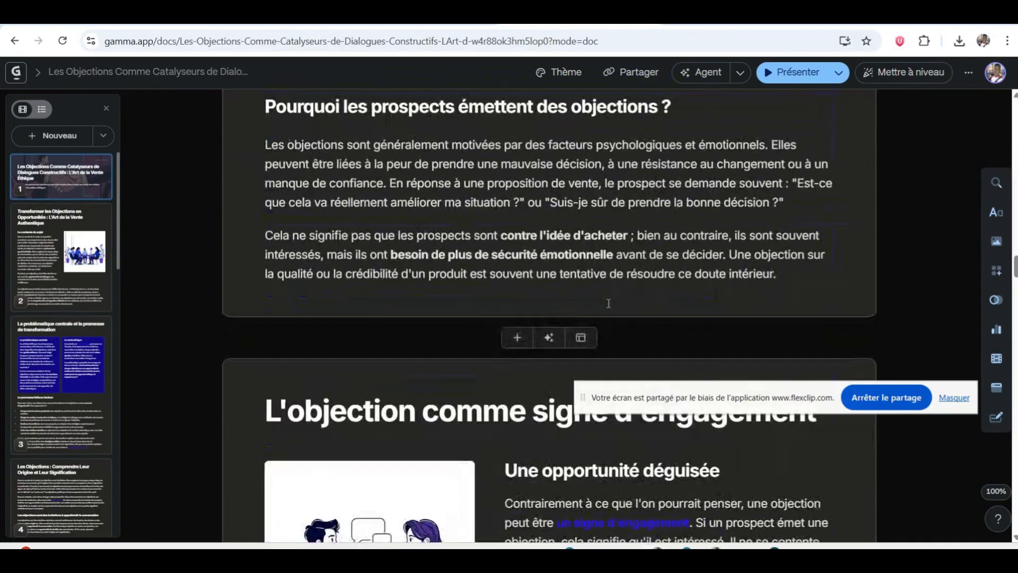
scroll(609, 304, "down", 20)
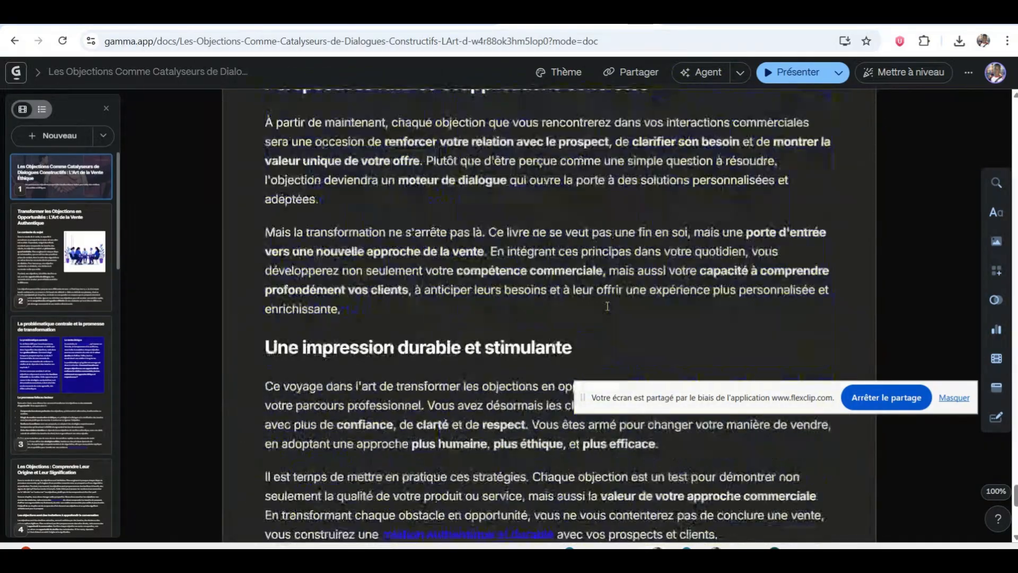
scroll(608, 306, "down", 10)
scroll(607, 305, "up", 20)
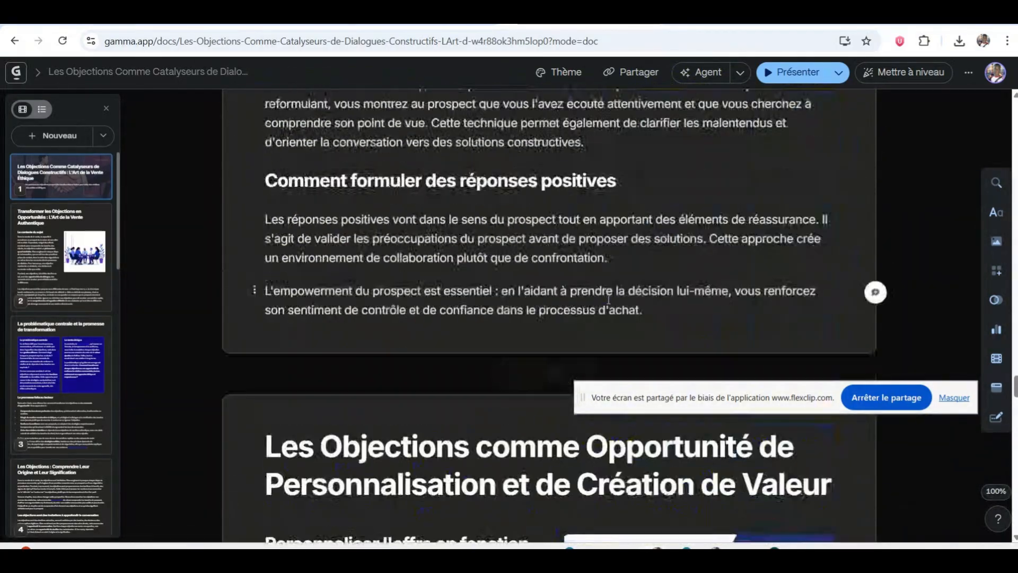
scroll(608, 299, "up", 15)
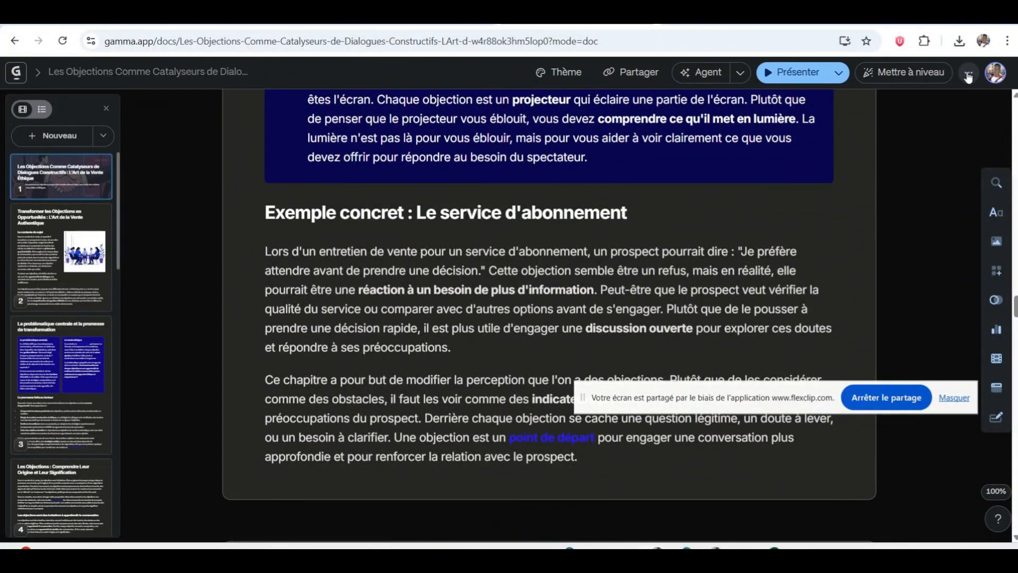
- Export all cards of the ebook in PDF format
left_click(967, 77)
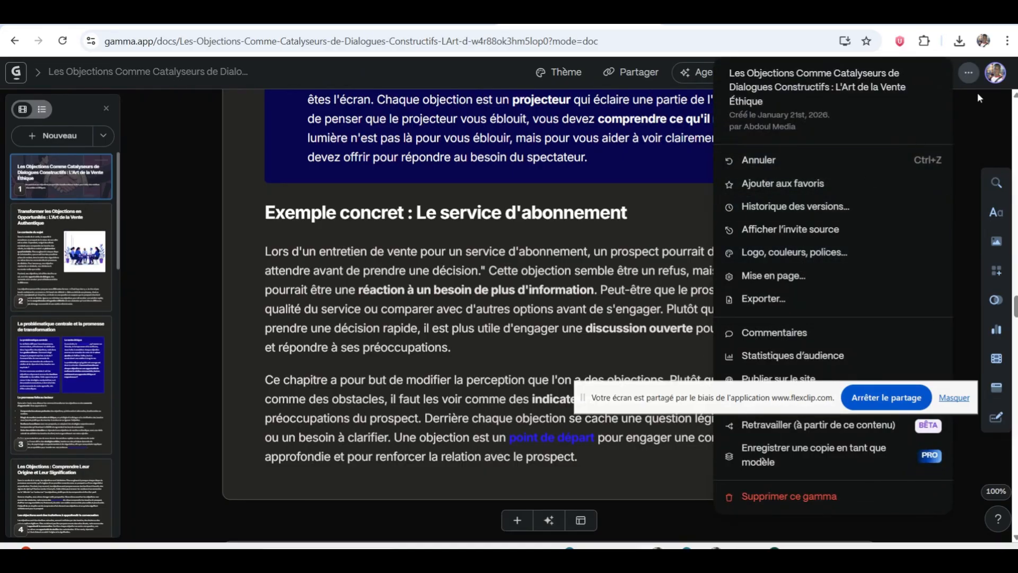
left_click(974, 131)
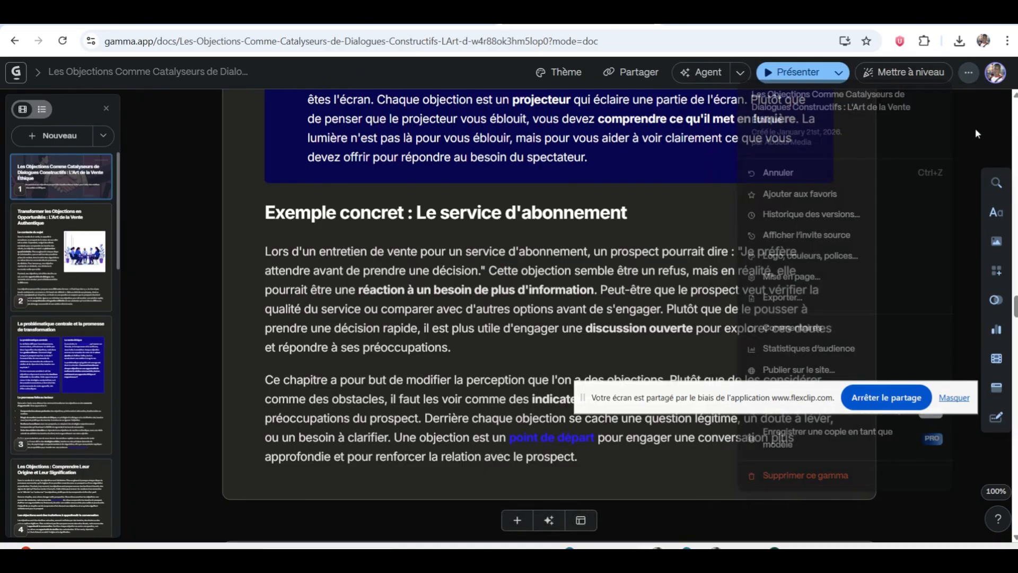
left_click(968, 76)
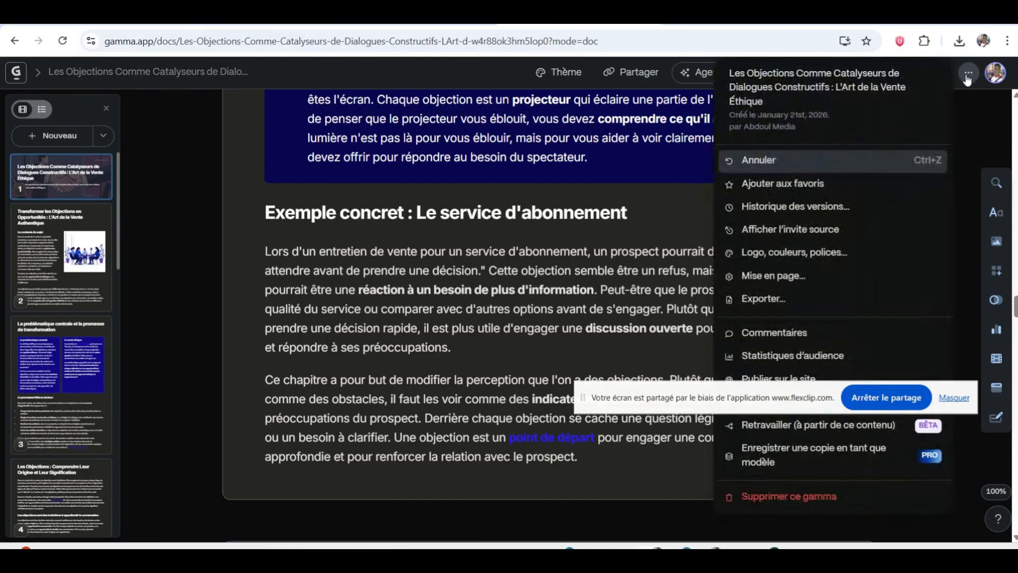
left_click(769, 300)
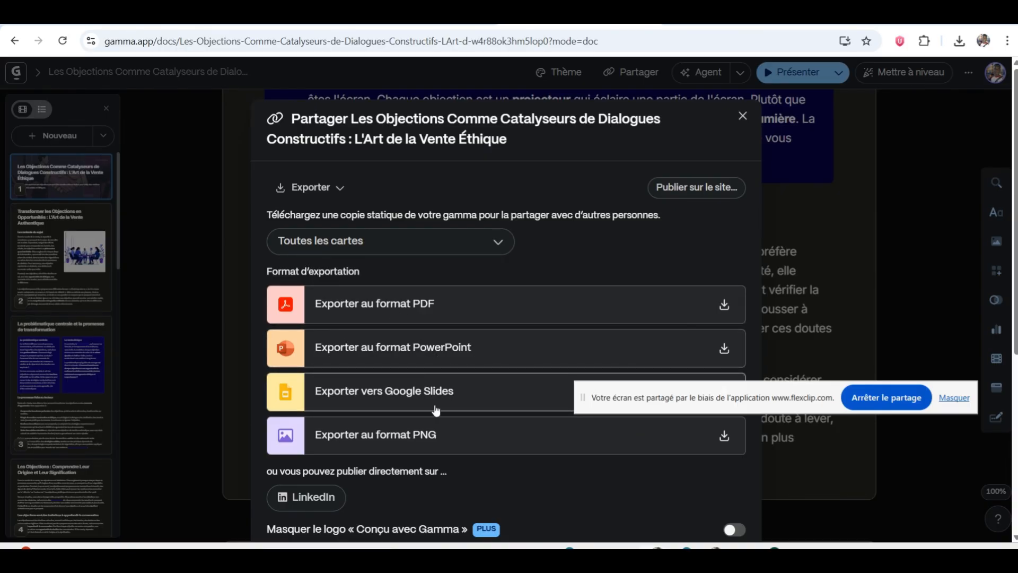
left_click(453, 313)
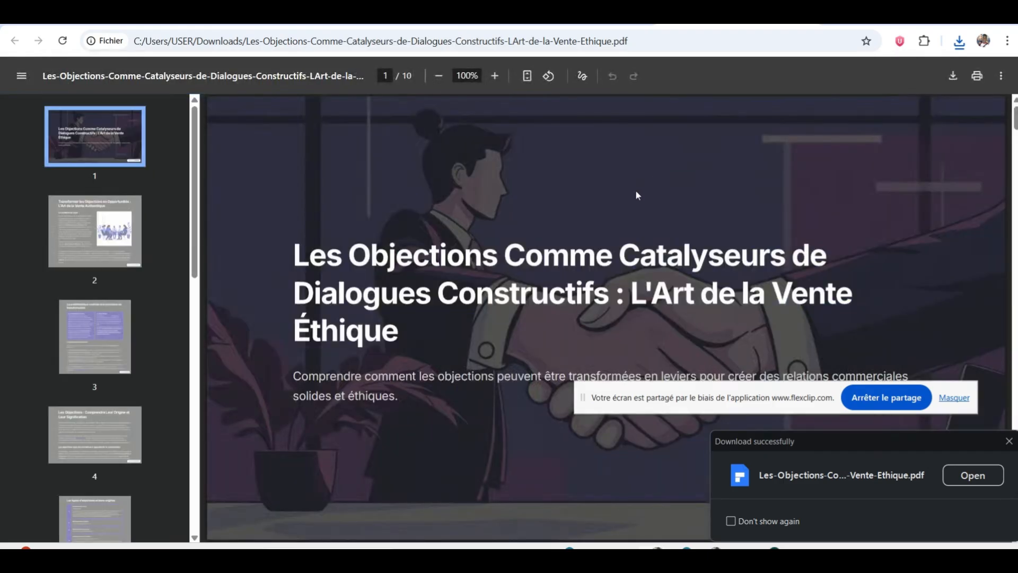
- Examine the pages of the exported PDF, checking the layout, images and text through the last page
scroll(465, 295, "down", 20)
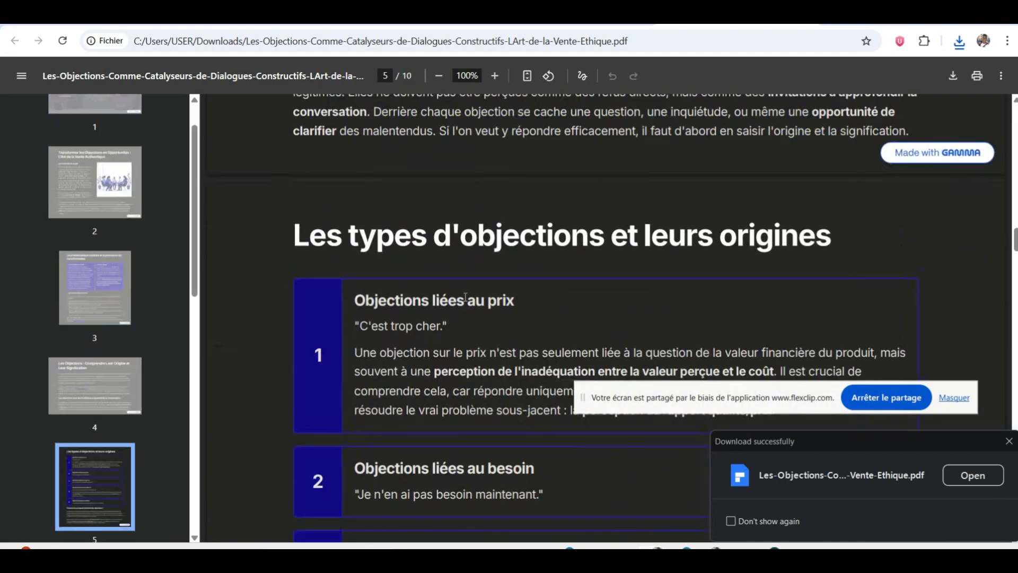
scroll(466, 298, "down", 20)
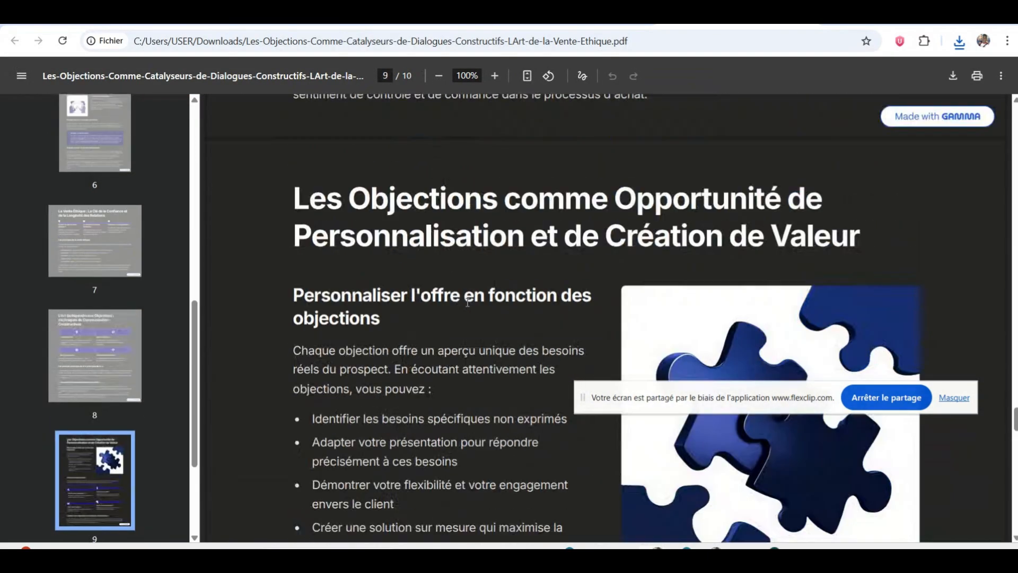
scroll(468, 302, "down", 10)
scroll(470, 298, "up", 15)
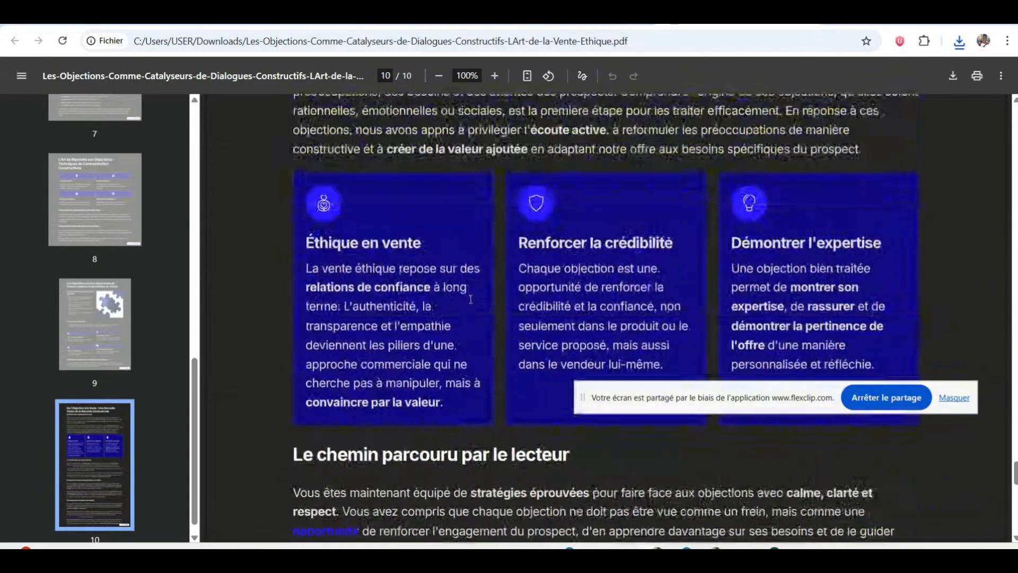
- Skim back and forth through the exported ebook PDF, between the cover page and the conclusion, to review the finished result
scroll(470, 298, "up", 20)
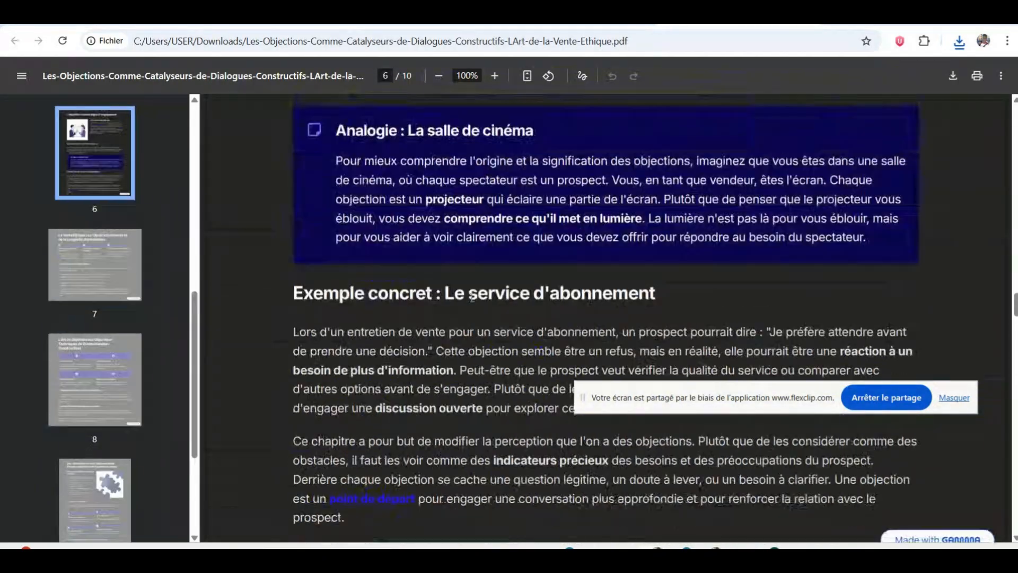
scroll(471, 298, "up", 20)
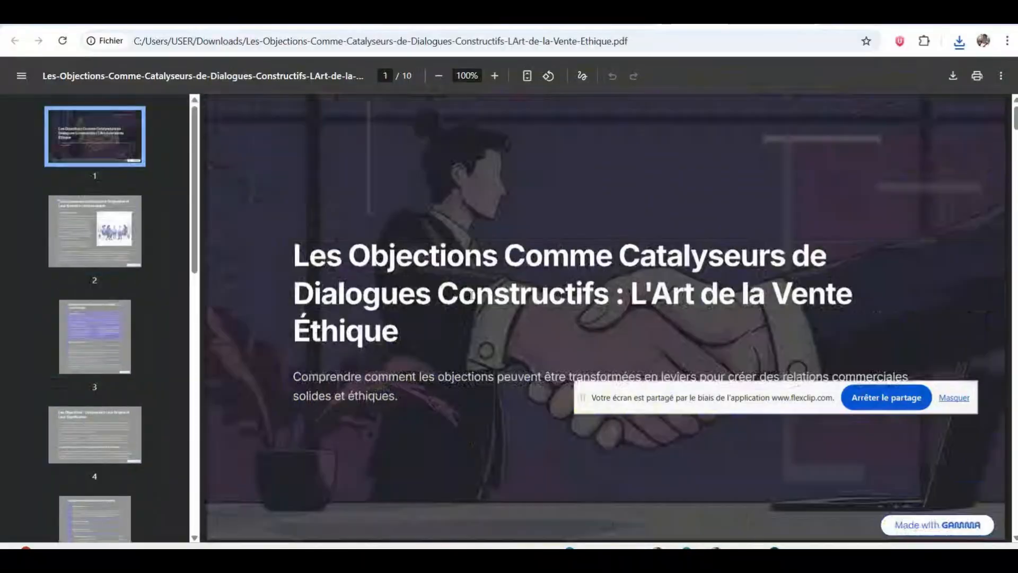
scroll(471, 298, "down", 20)
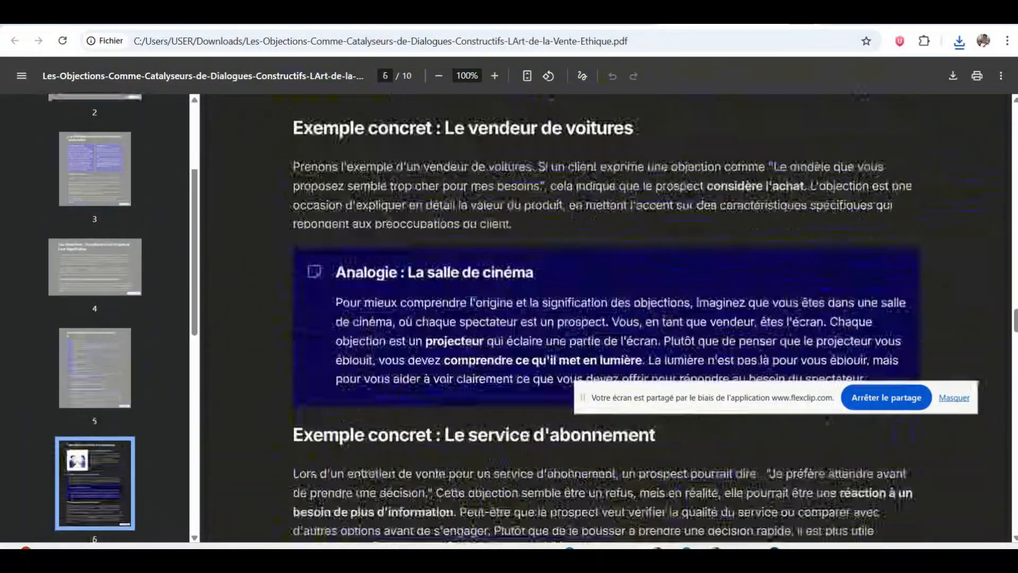
scroll(470, 303, "down", 15)
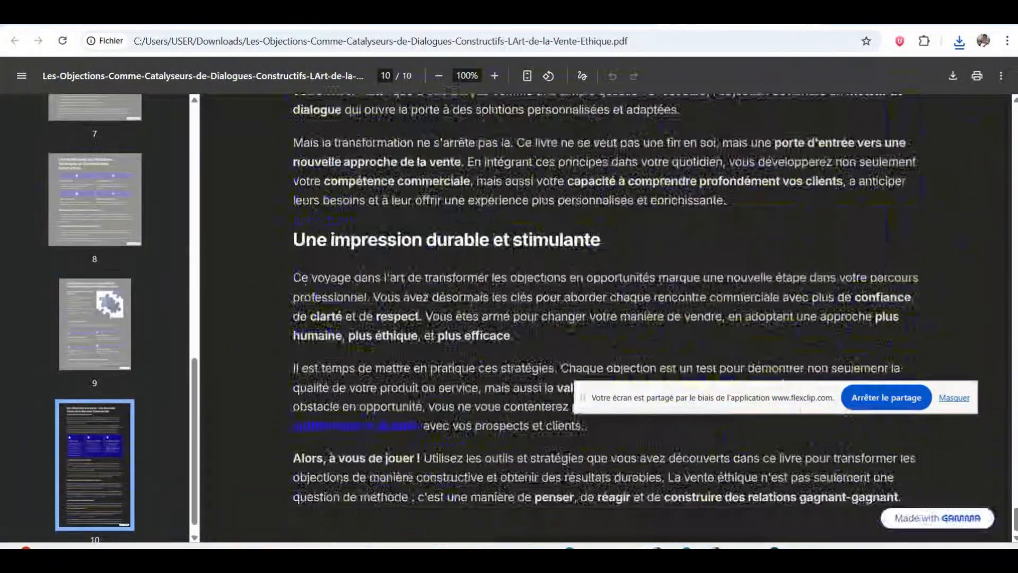
scroll(470, 306, "up", 20)
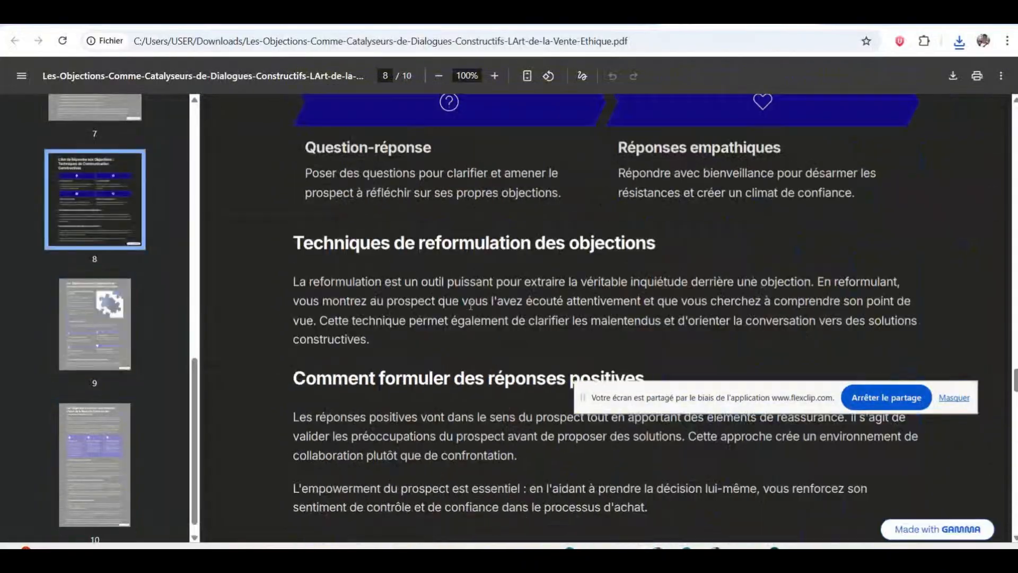
scroll(470, 305, "up", 20)
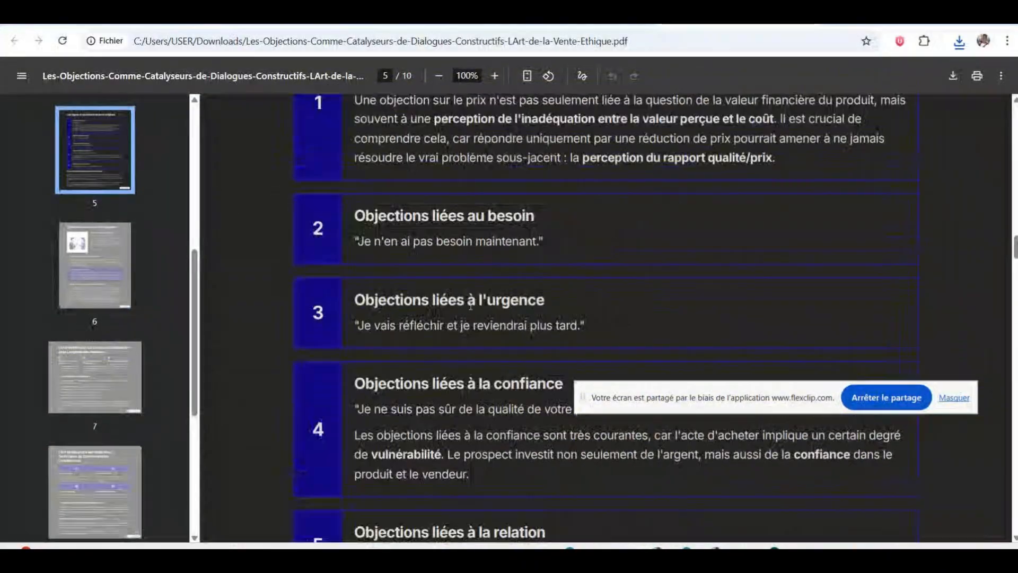
scroll(470, 306, "up", 20)
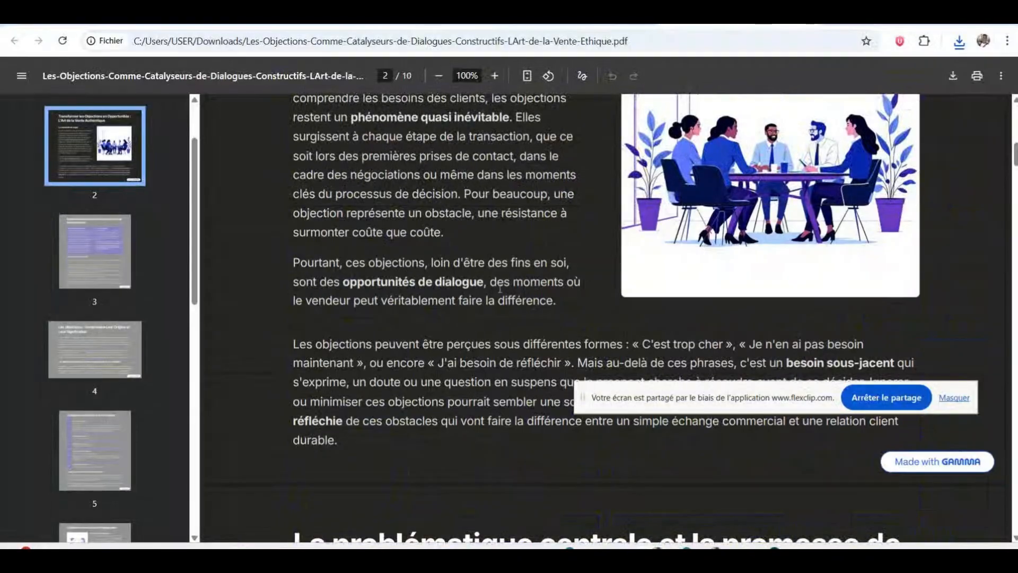